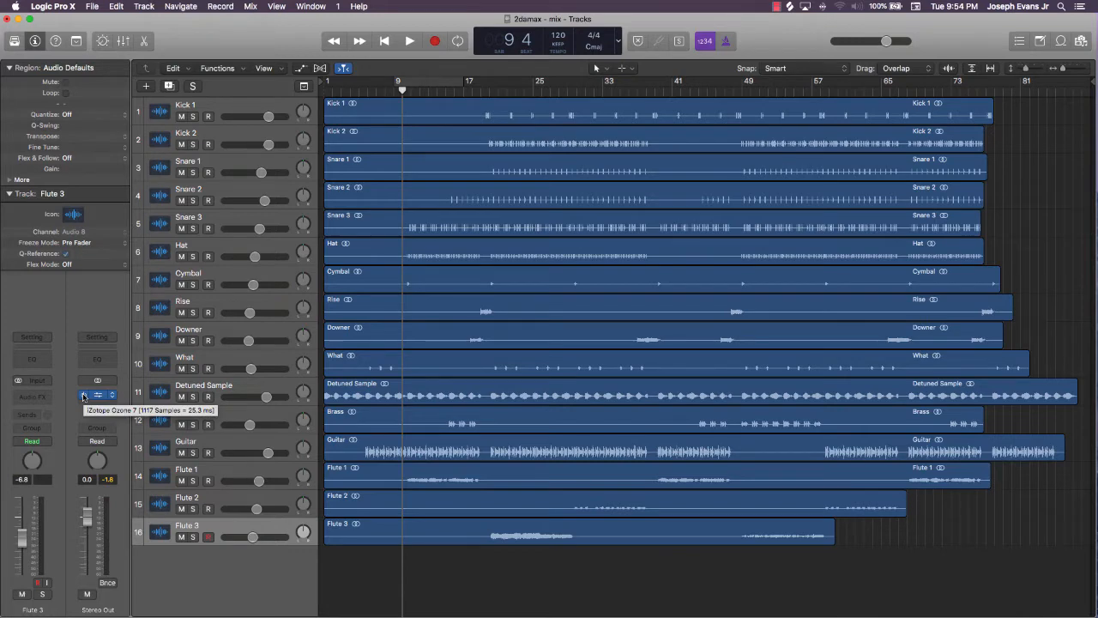
# Bypass the iZotope Ozone 7 plug-in on the Stereo Out channel
pyautogui.click(84, 396)
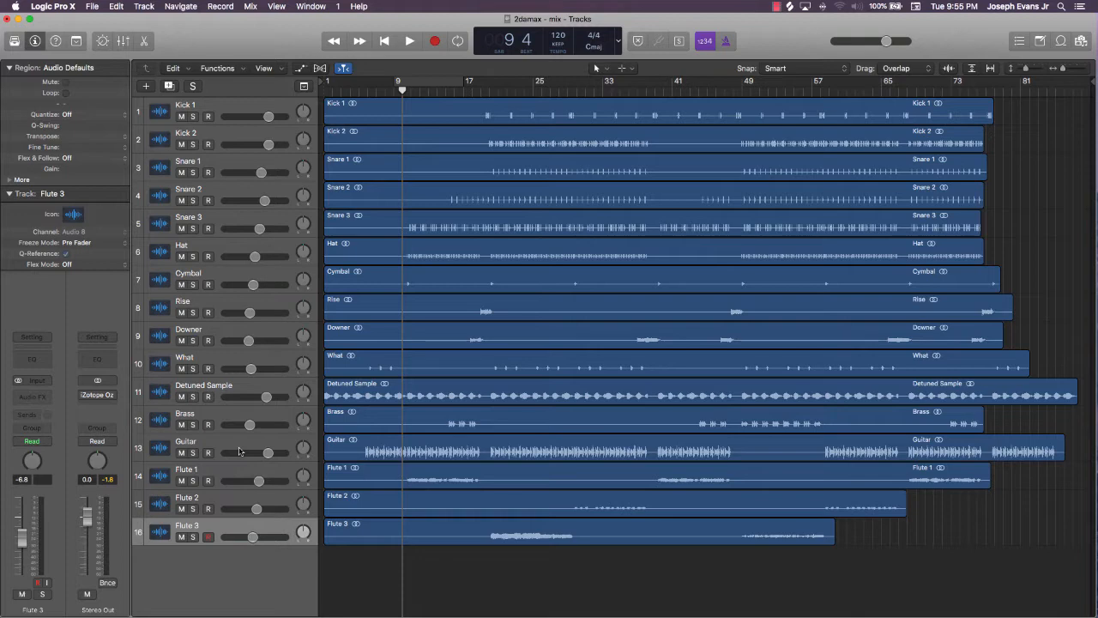
# Look over the project's tracks, selecting Kick 1, Kick 2, Snare 1, Guitar and Flute 1 one after another
pyautogui.click(218, 112)
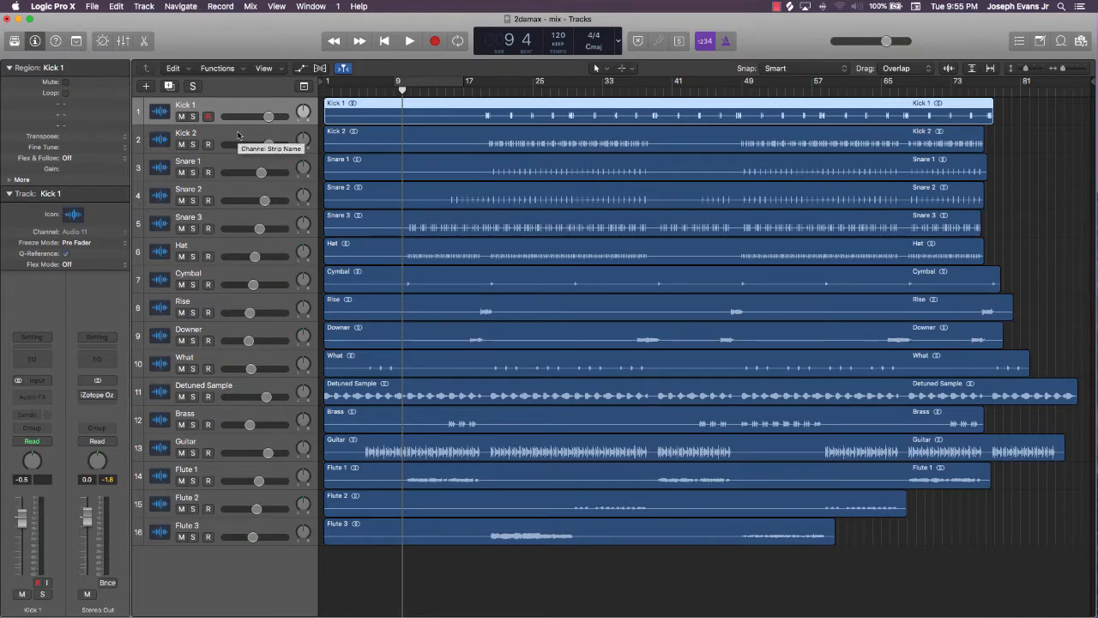
pyautogui.click(236, 149)
pyautogui.click(231, 162)
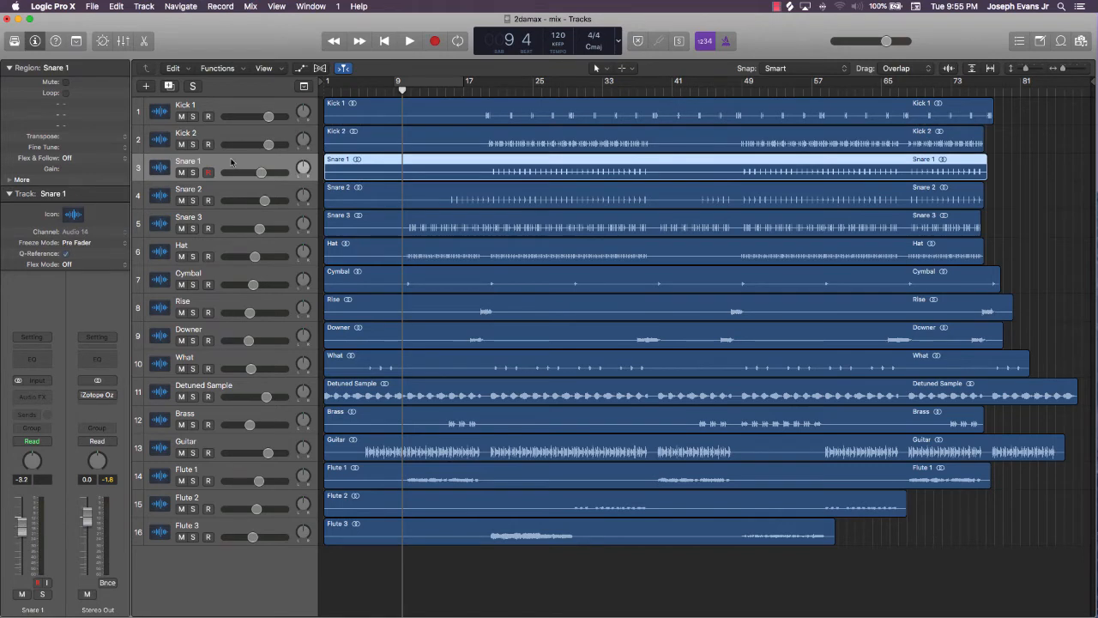
pyautogui.click(203, 443)
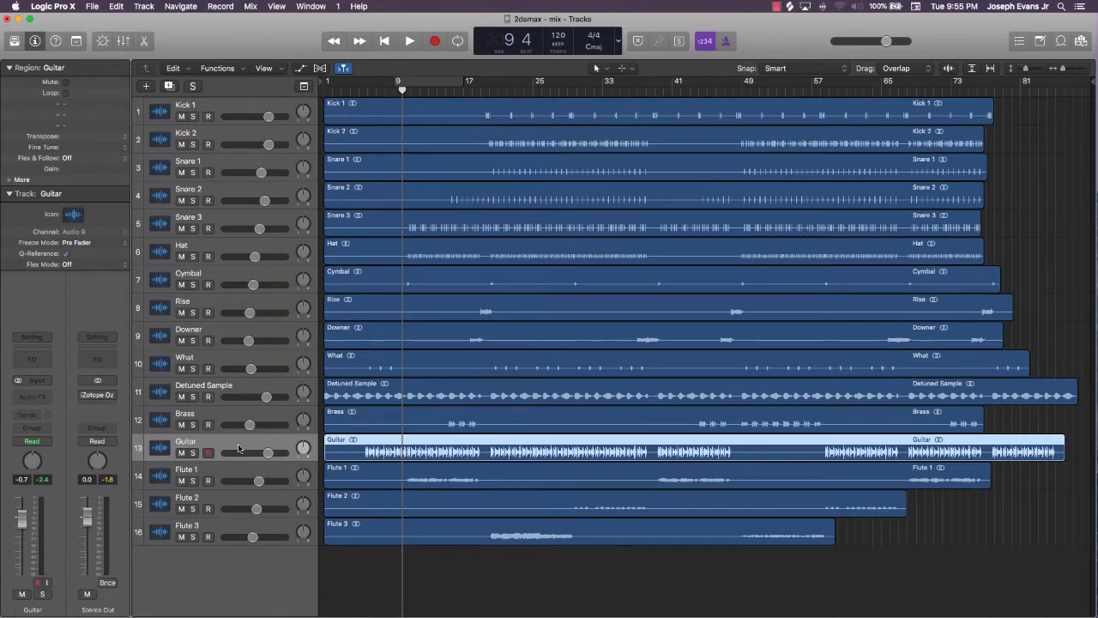
pyautogui.click(231, 472)
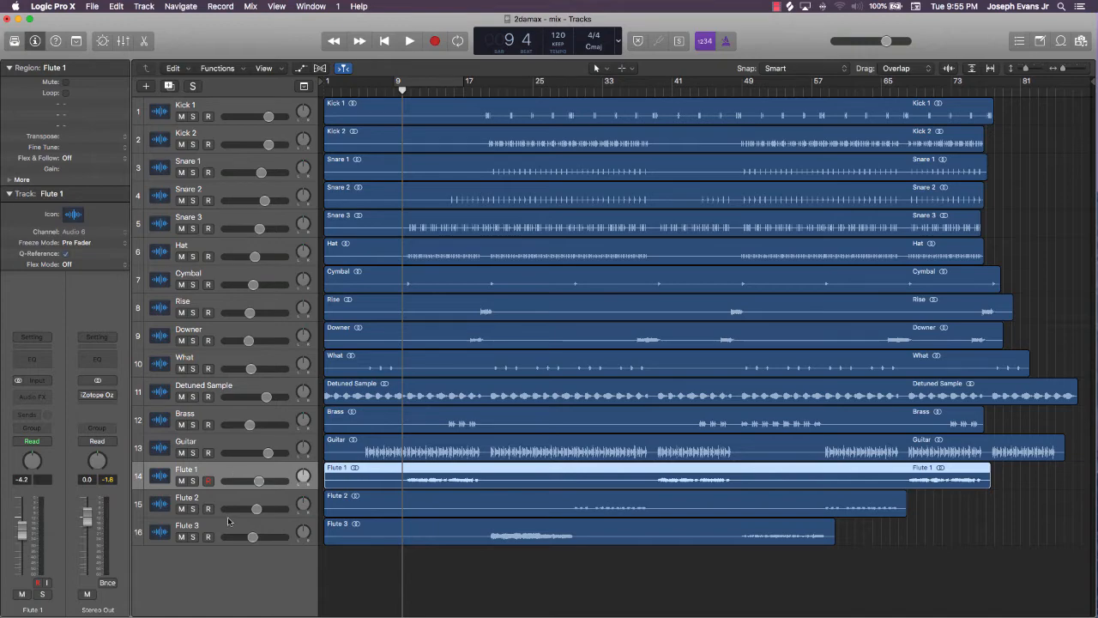
pyautogui.scroll(-1, 228, 516)
pyautogui.scroll(1, 228, 517)
pyautogui.click(352, 570)
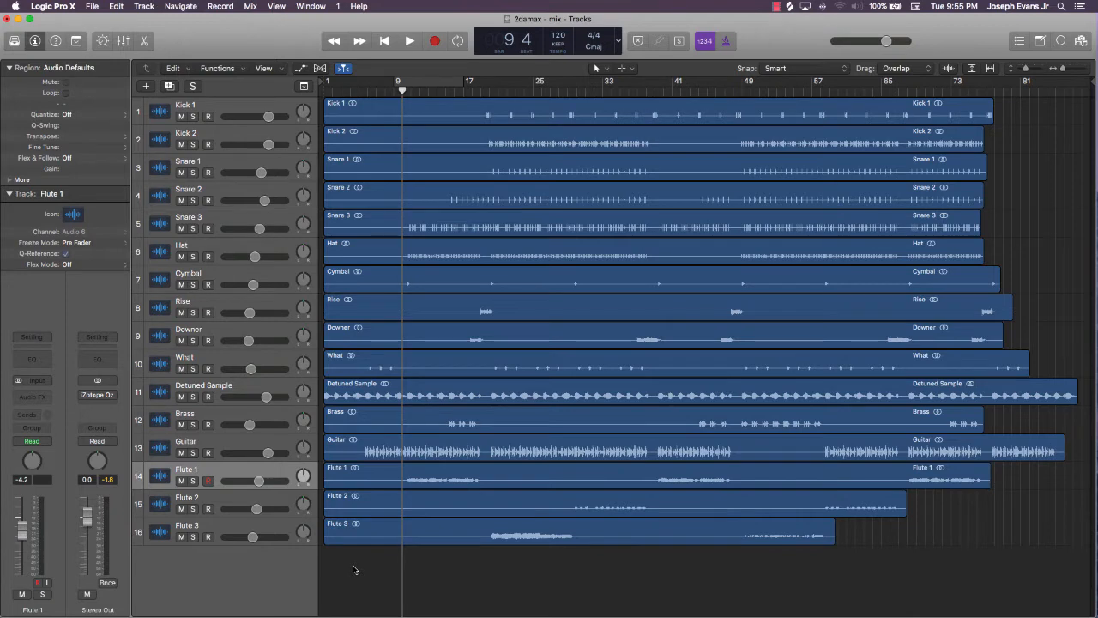
# Solo the Guitar track and mute the Detuned Sample, Brass, Flute 1, Flute 2 and Flute 3 tracks
pyautogui.click(255, 448)
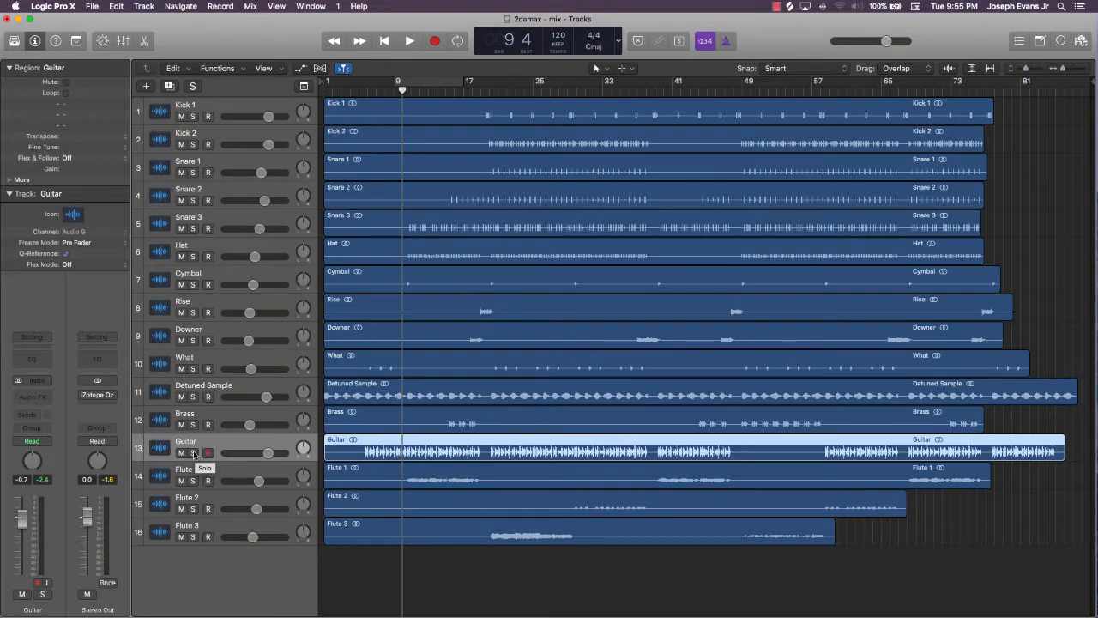
pyautogui.click(194, 453)
pyautogui.moveTo(181, 481); pyautogui.dragTo(181, 537)
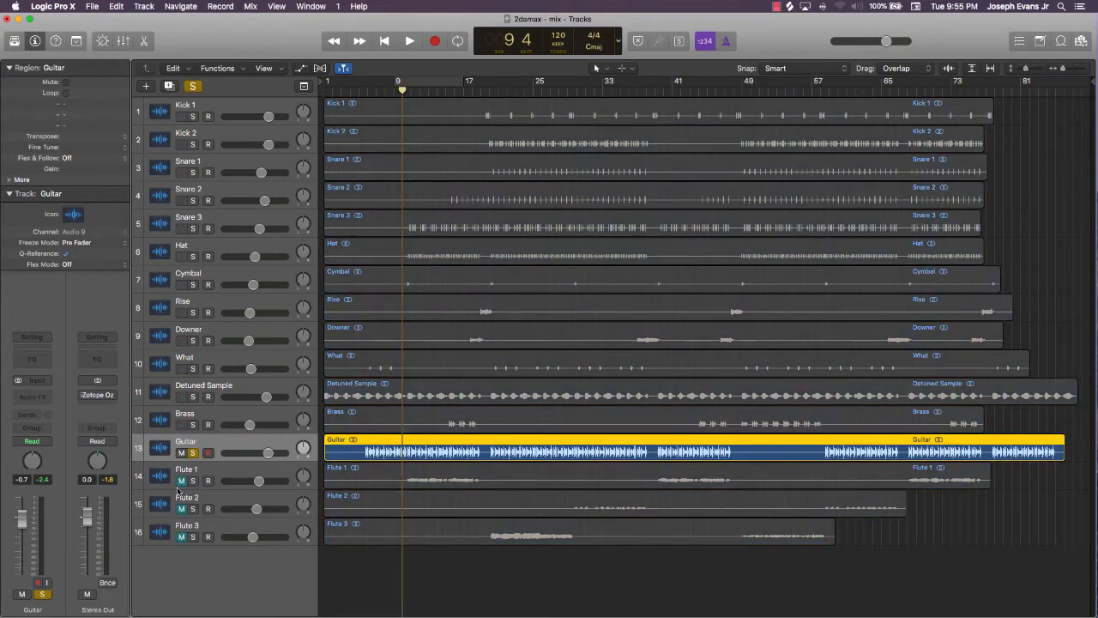
pyautogui.moveTo(181, 418)
pyautogui.mouseDown()
pyautogui.moveTo(181, 390)
pyautogui.moveTo(182, 414)
pyautogui.mouseUp()
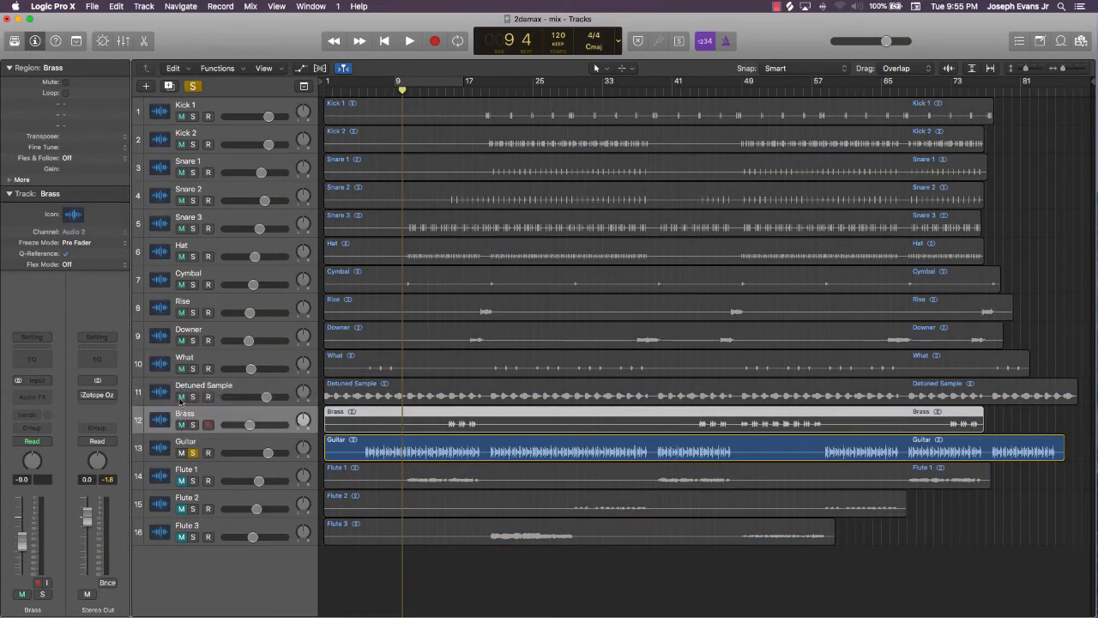
pyautogui.click(181, 423)
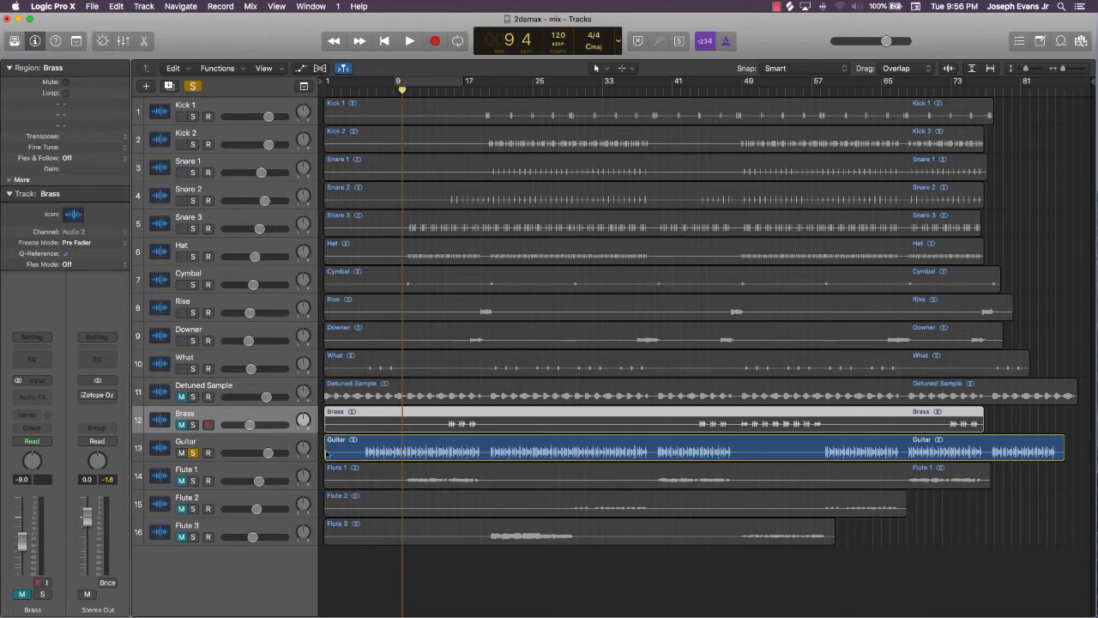
# Select the Guitar track and show the mixer below the track area
pyautogui.click(236, 443)
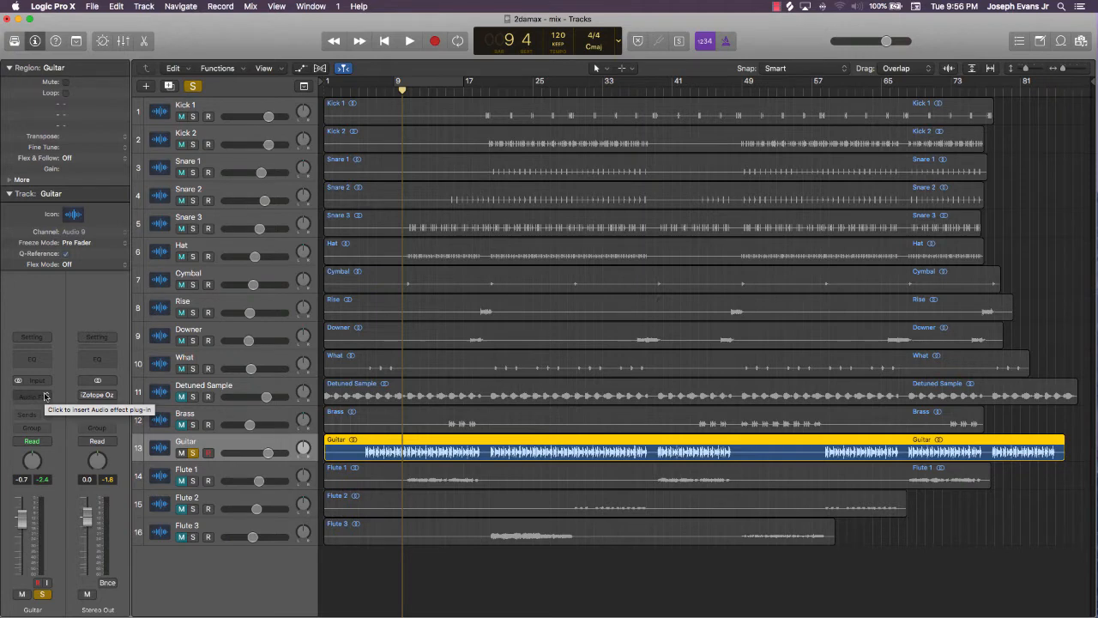
pyautogui.click(45, 396)
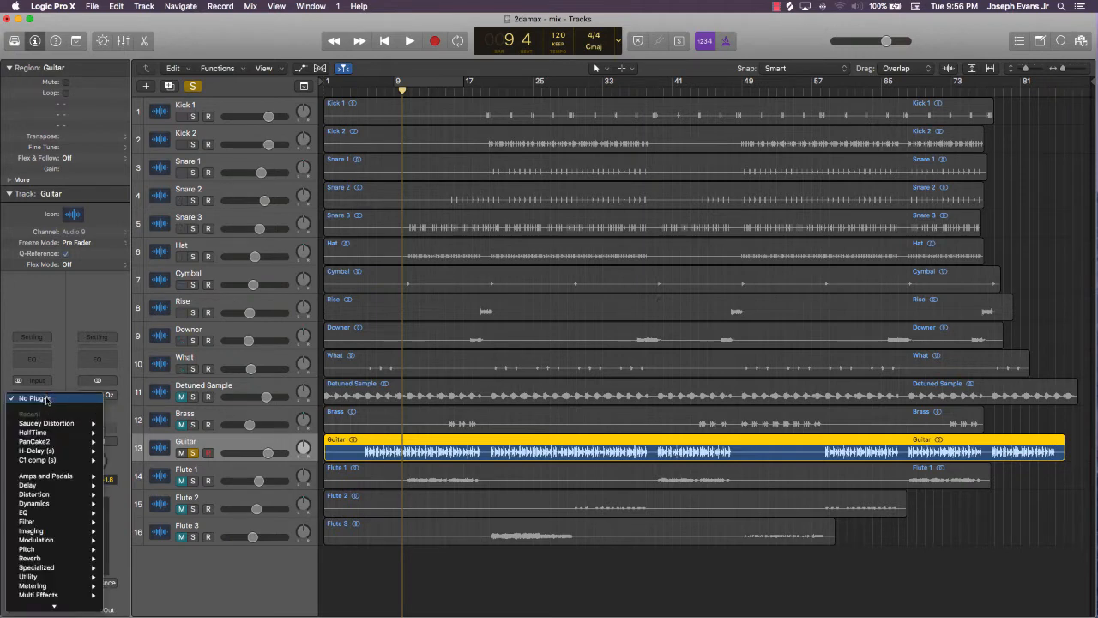
pyautogui.click(46, 398)
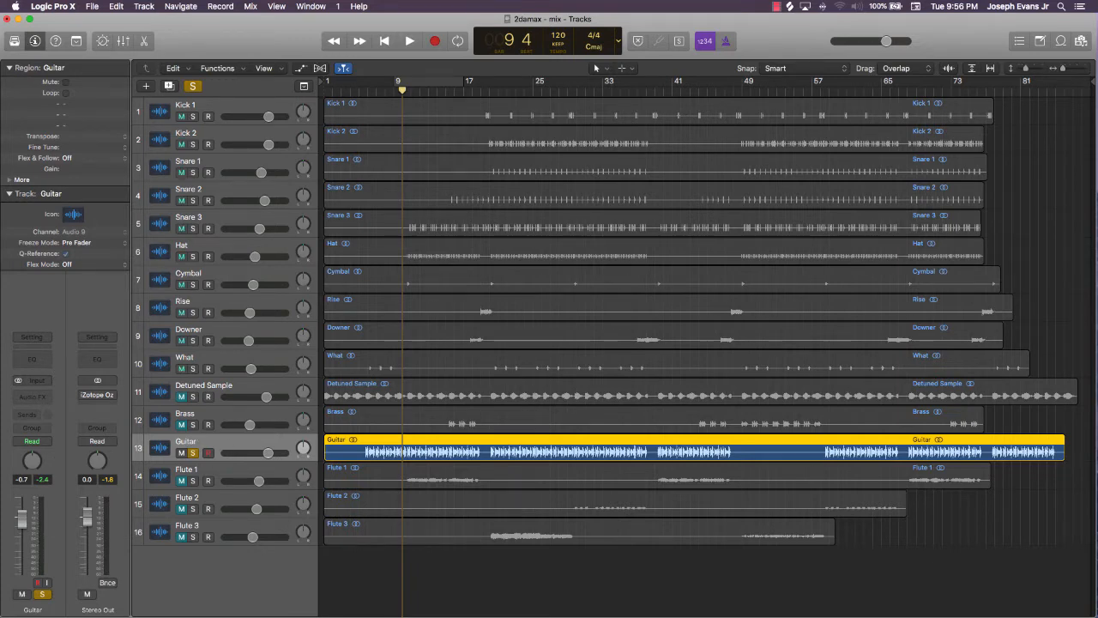
pyautogui.press('x')
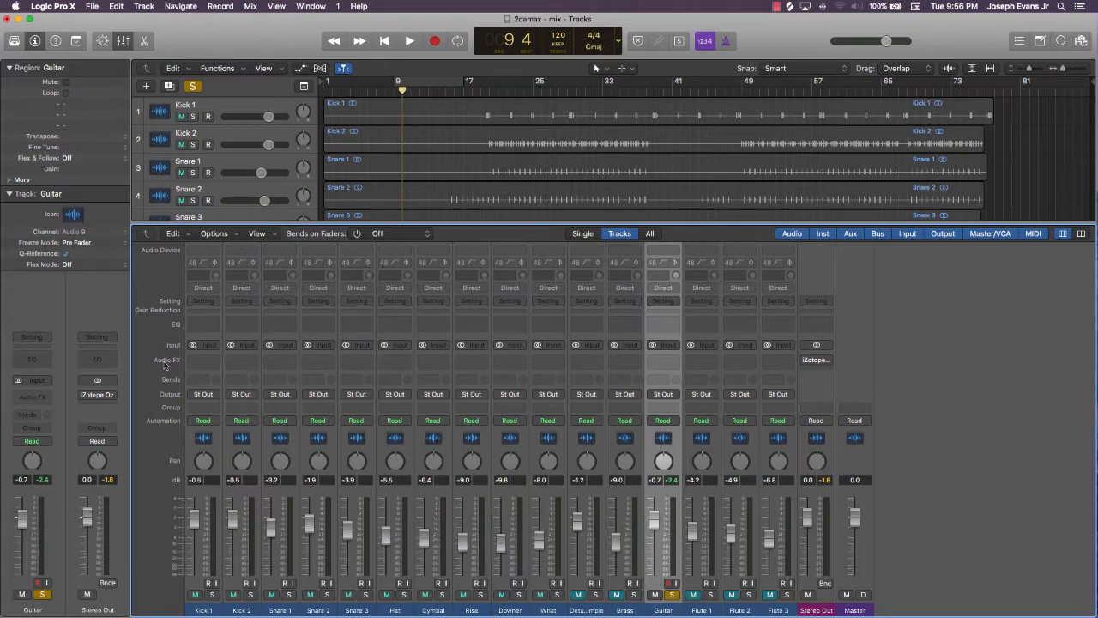
# Insert the stereo Waves Q4 (s) equalizer as an audio effect on the Guitar channel
pyautogui.click(667, 361)
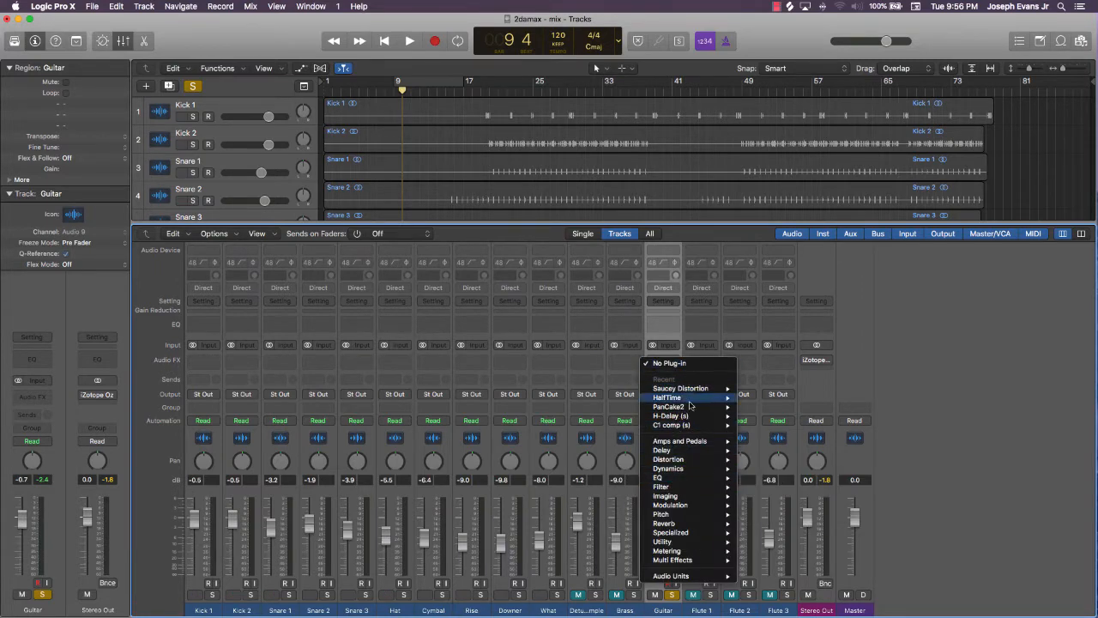
pyautogui.moveTo(705, 576)
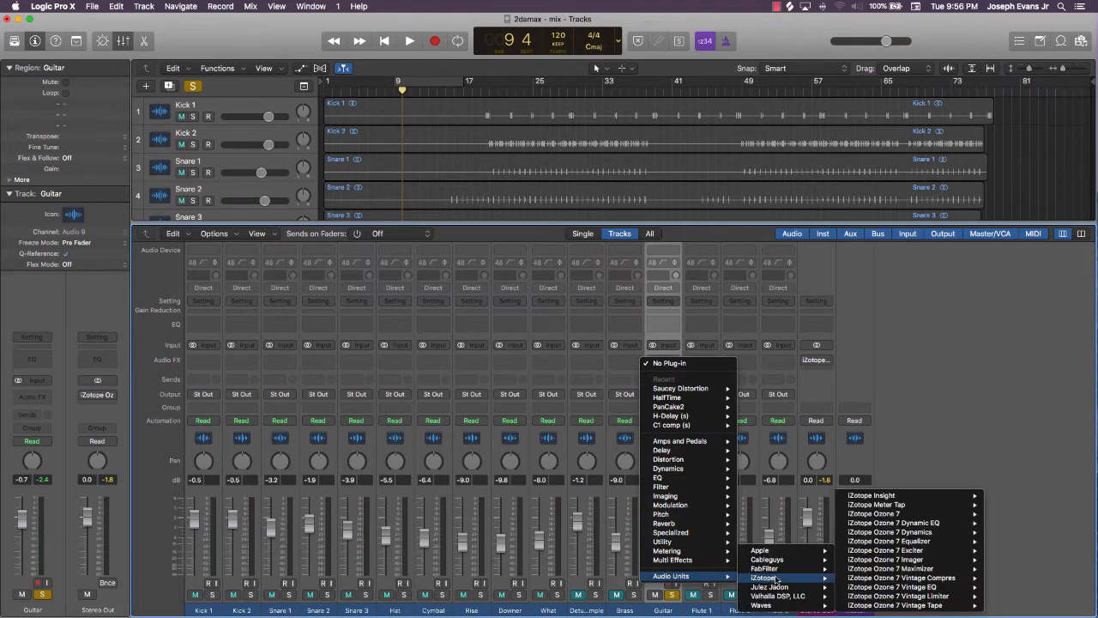
pyautogui.moveTo(776, 605)
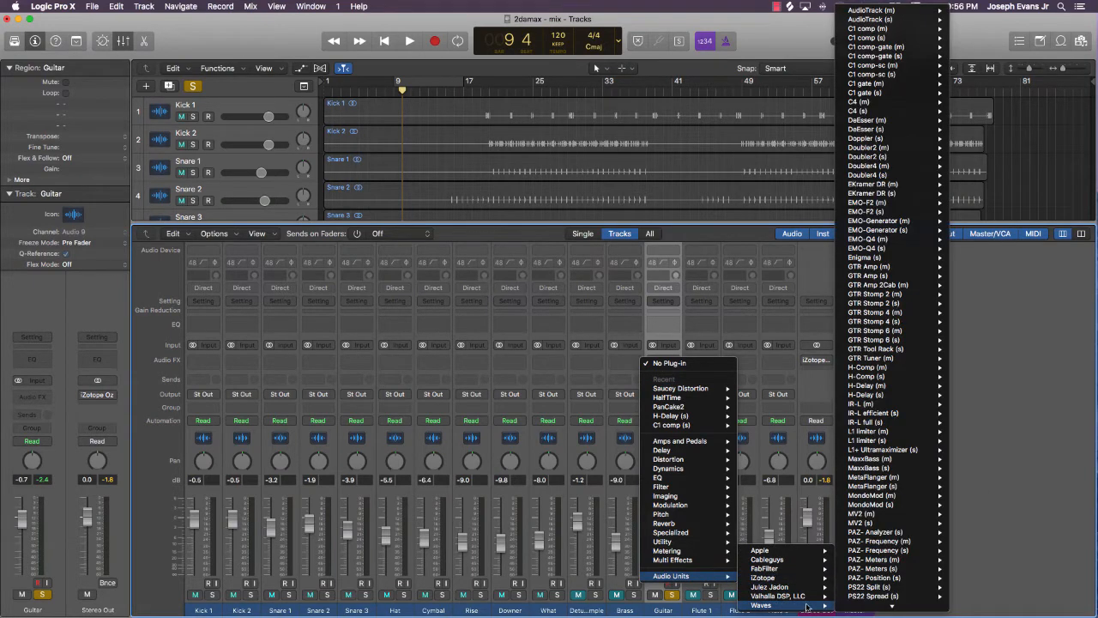
pyautogui.moveTo(892, 576)
pyautogui.scroll(-10, 892, 577)
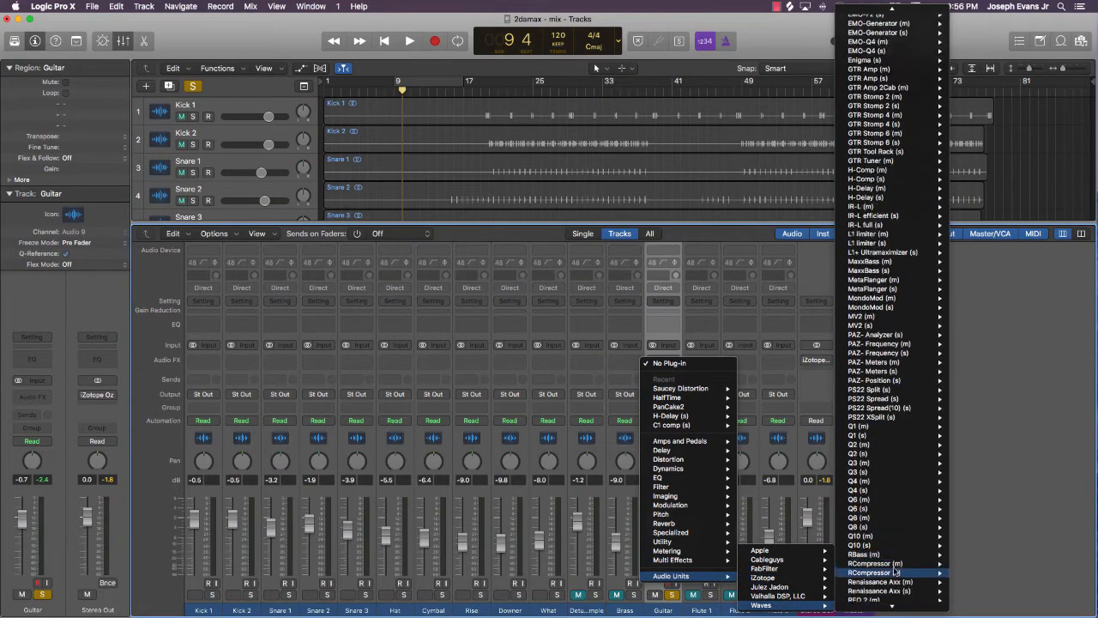
pyautogui.scroll(-5, 884, 486)
pyautogui.moveTo(868, 362)
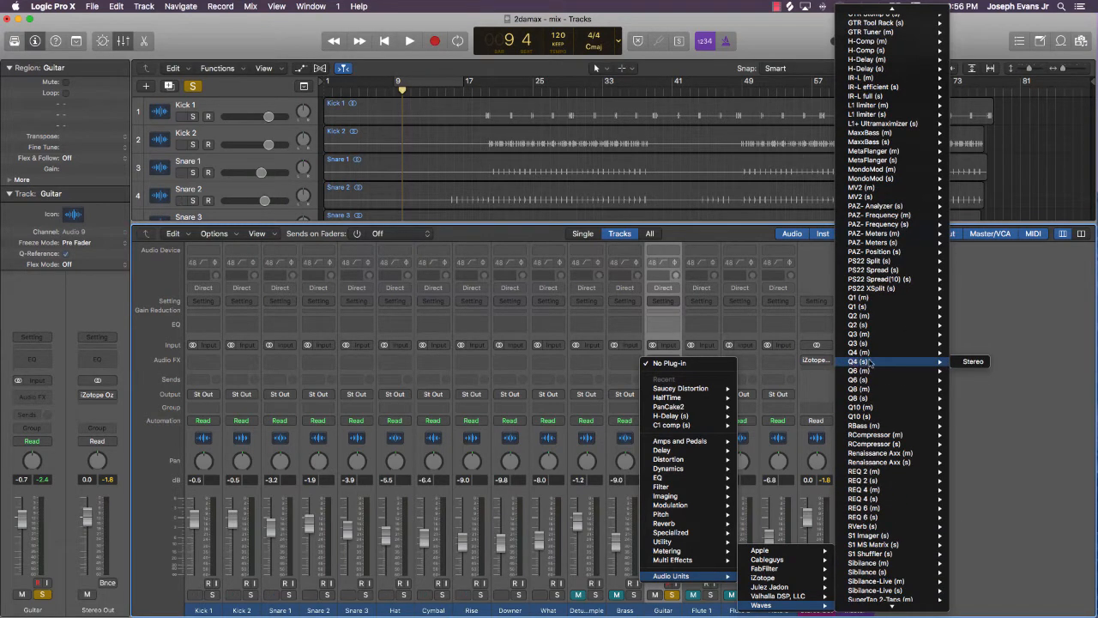
pyautogui.click(972, 362)
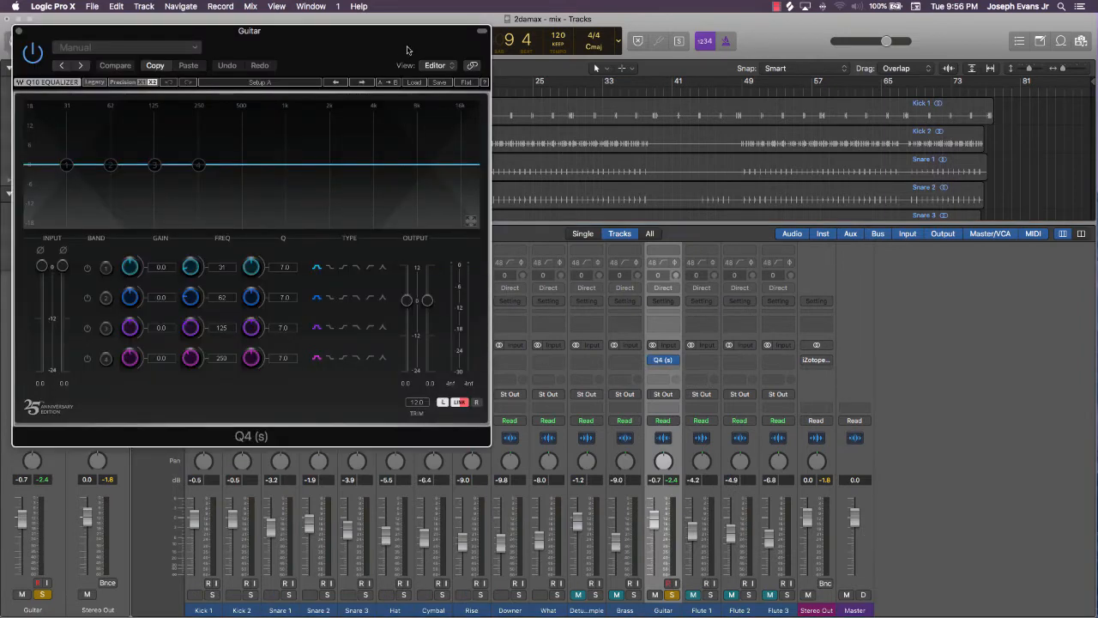
# Turn on a cycle region from bar 9 to bar 17 and reposition the equalizer window below the Guitar region
pyautogui.moveTo(407, 50); pyautogui.dragTo(732, 204)
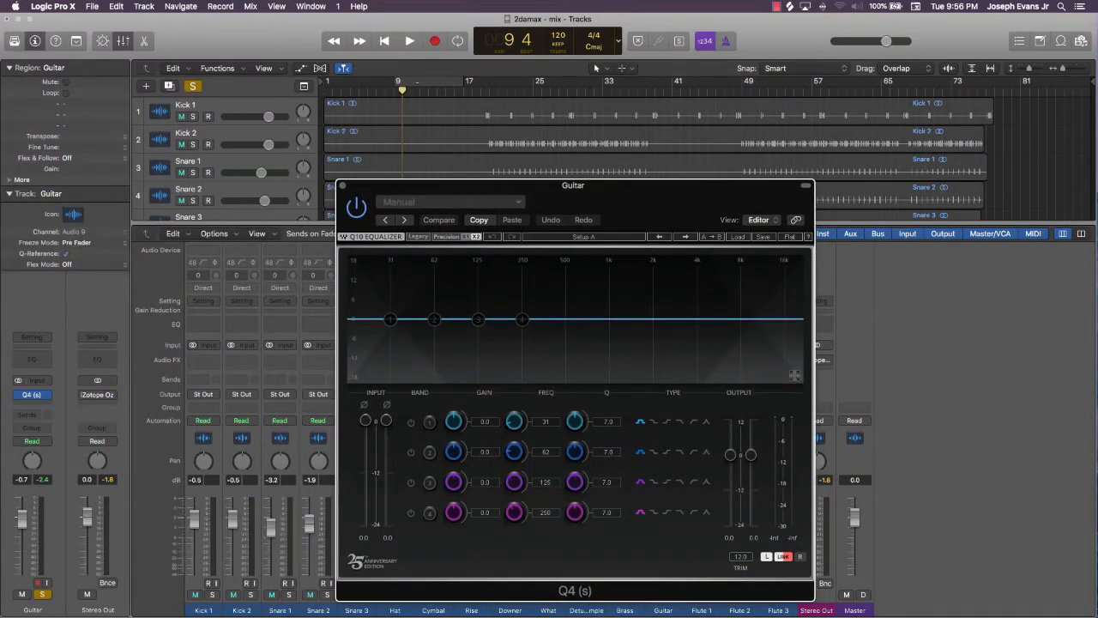
pyautogui.moveTo(464, 194); pyautogui.dragTo(863, 127)
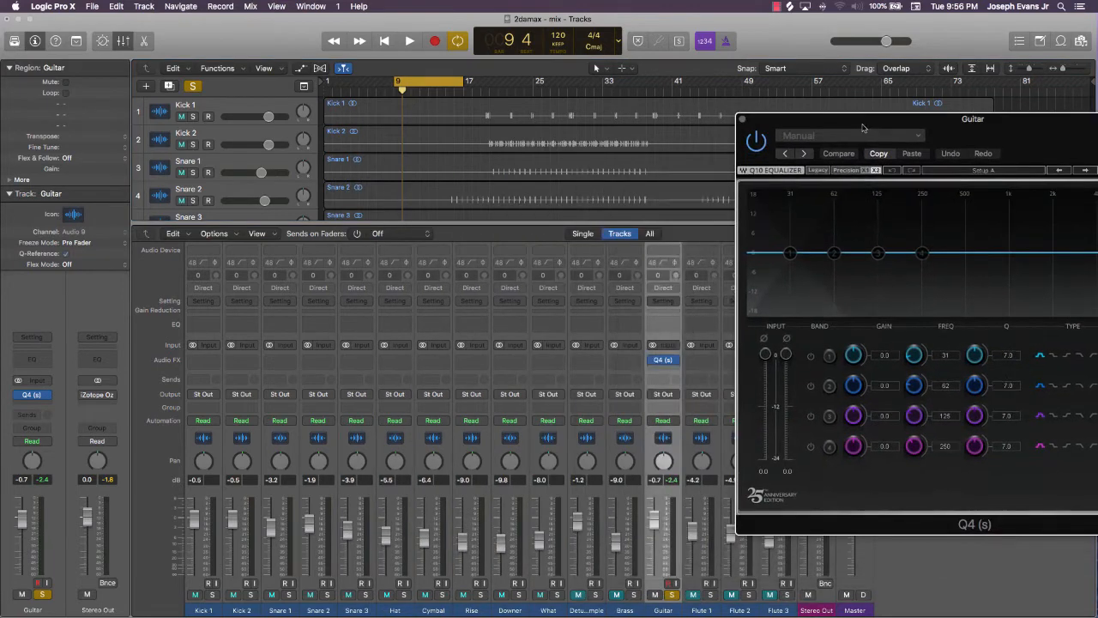
pyautogui.scroll(-10, 532, 145)
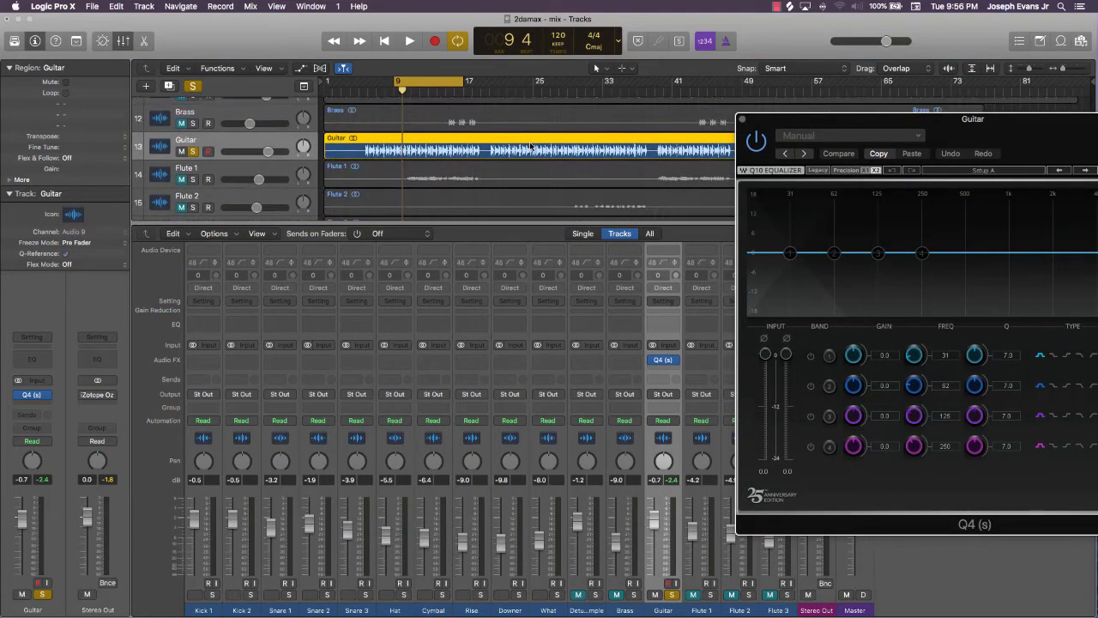
pyautogui.moveTo(828, 119); pyautogui.dragTo(527, 90)
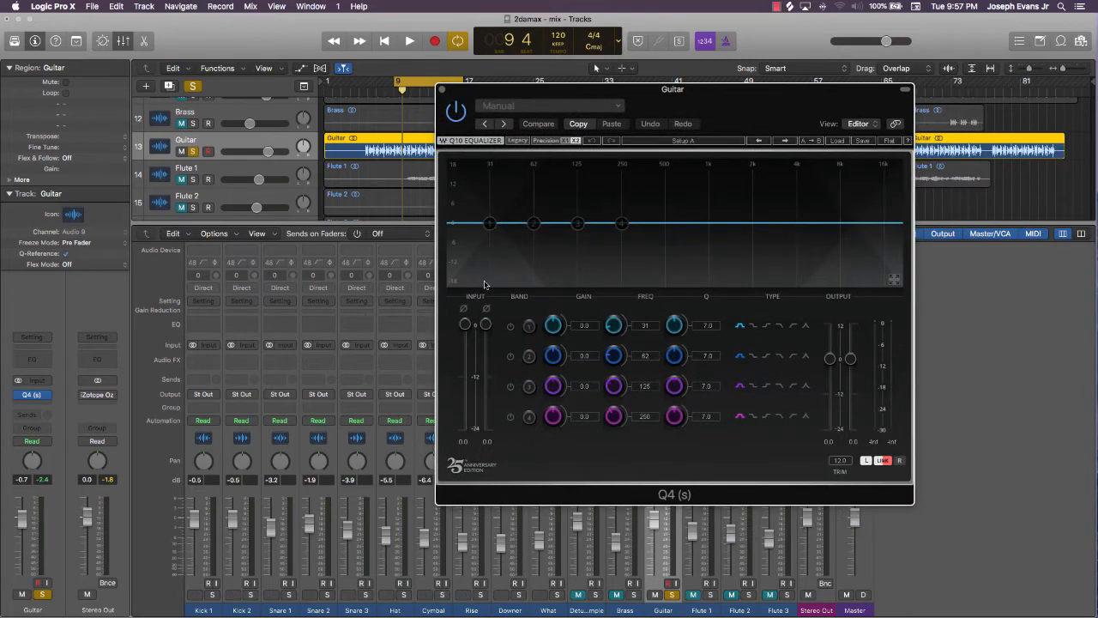
# Enable equalizer band 1 as a high-pass filter and lower its cutoff to 16 Hz with a gain of -2.0
pyautogui.click(510, 326)
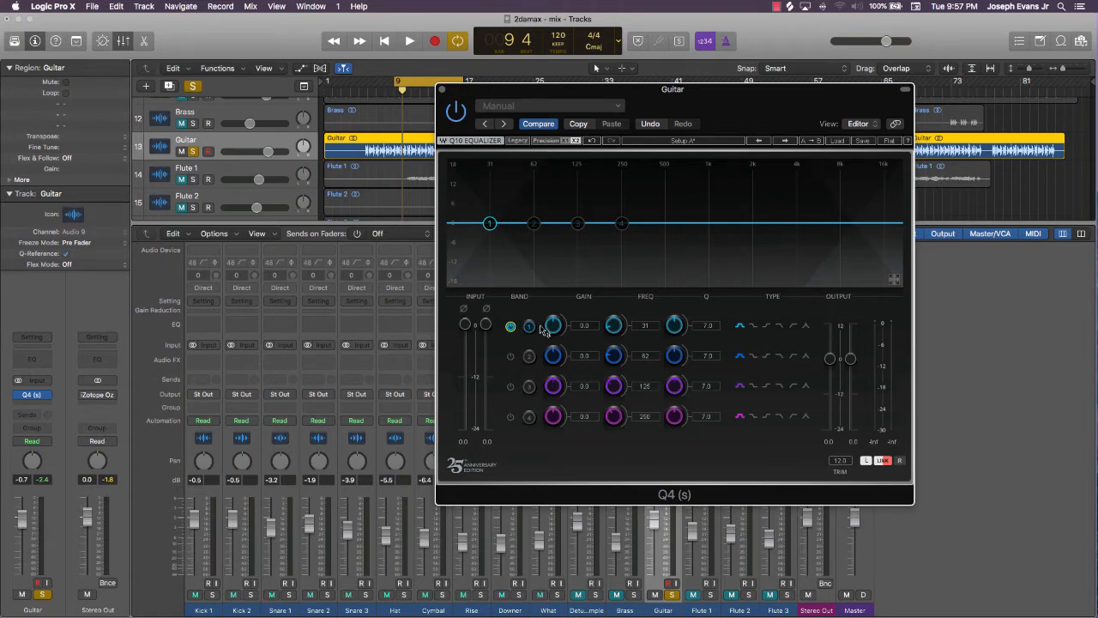
pyautogui.click(794, 328)
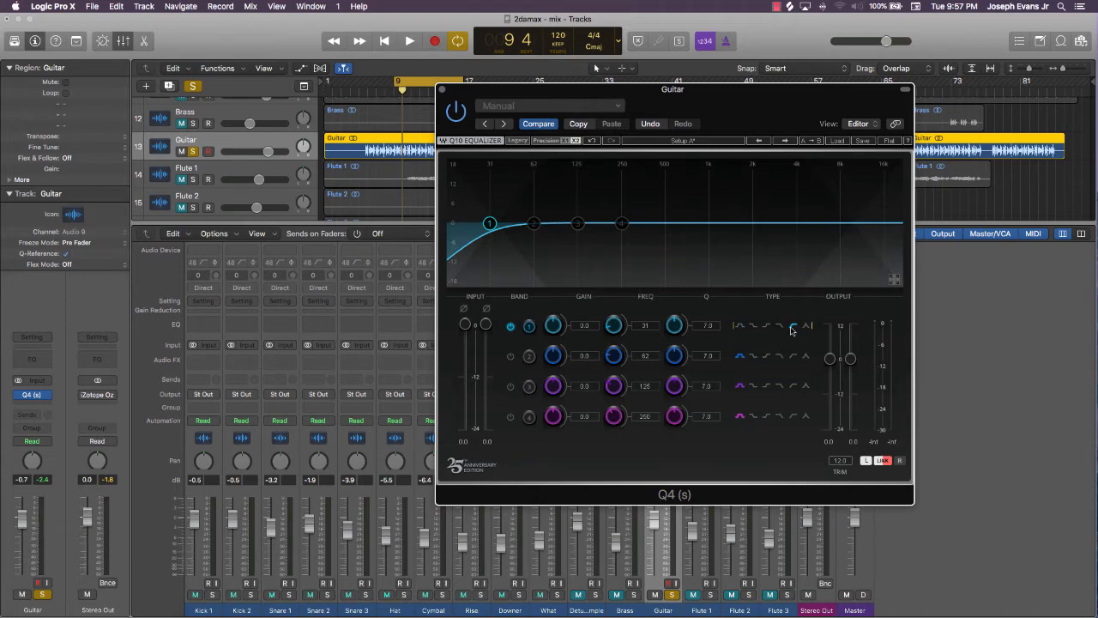
pyautogui.moveTo(490, 223)
pyautogui.mouseDown()
pyautogui.moveTo(650, 223)
pyautogui.moveTo(449, 224)
pyautogui.moveTo(900, 227)
pyautogui.moveTo(451, 225)
pyautogui.moveTo(900, 228)
pyautogui.moveTo(443, 237)
pyautogui.mouseUp()
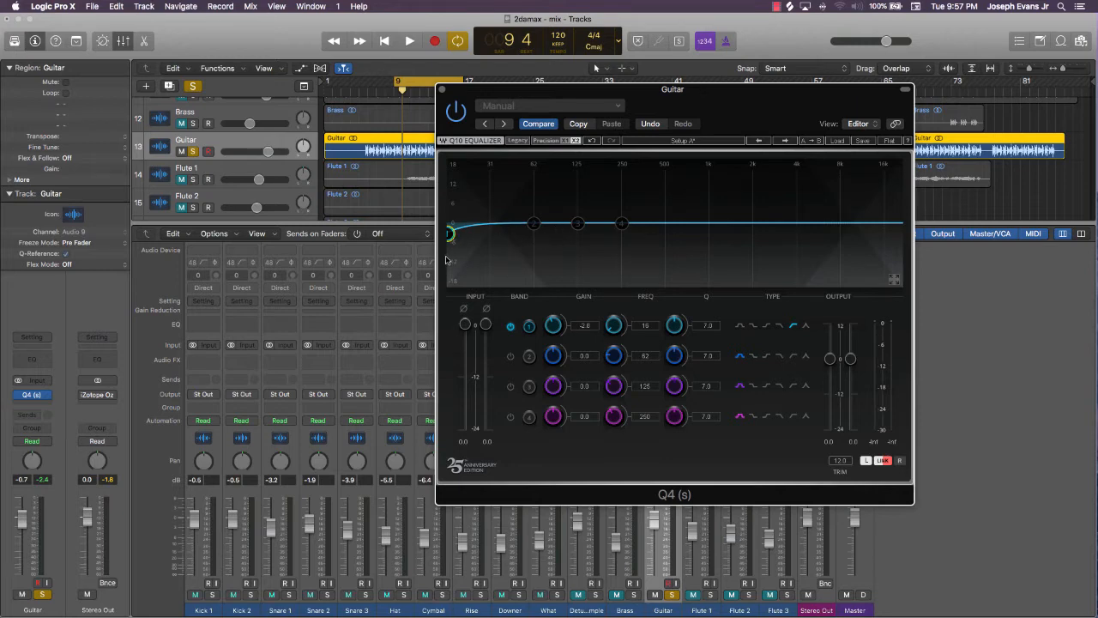
# Play the soloed guitar while sweeping band 1's cutoff up to about 348 Hz at -1.5 gain, and stop playback
pyautogui.press('space')
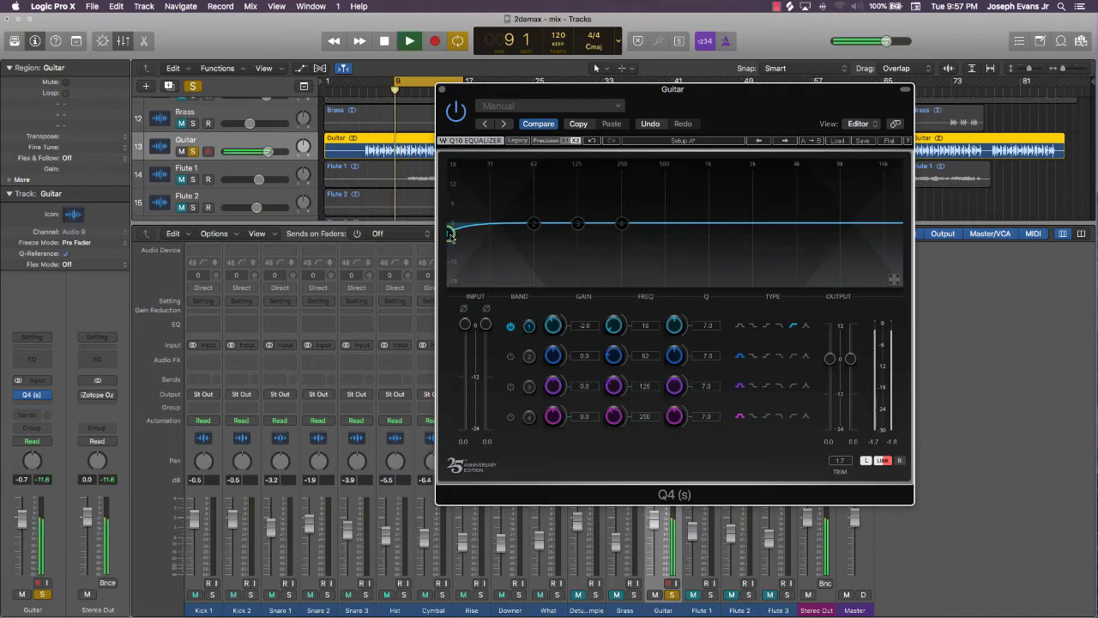
pyautogui.moveTo(451, 234); pyautogui.dragTo(642, 229)
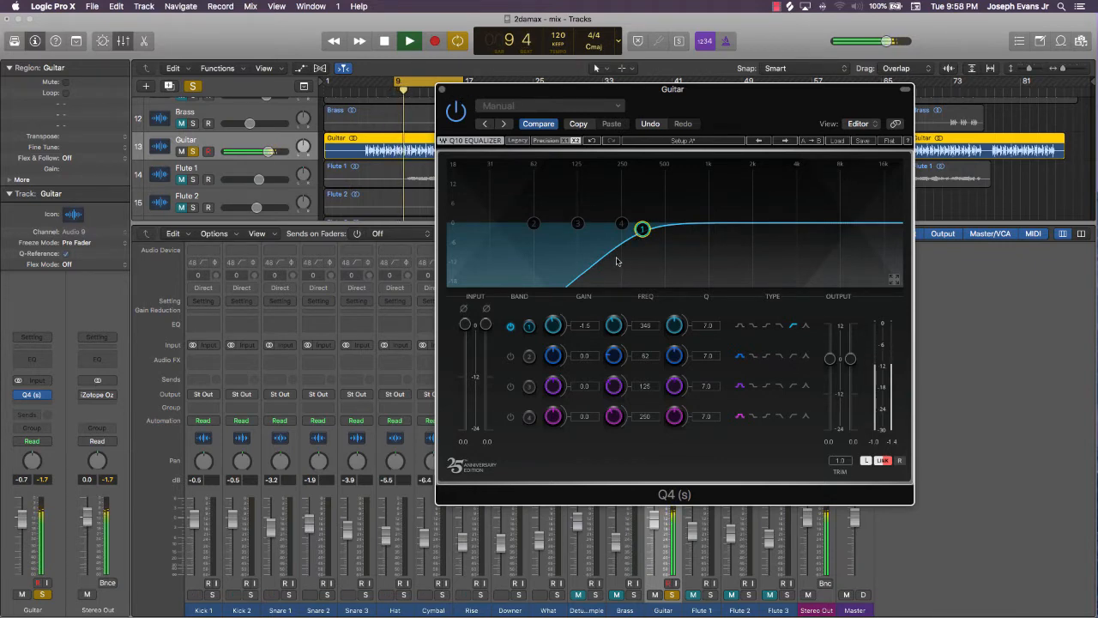
pyautogui.press('space')
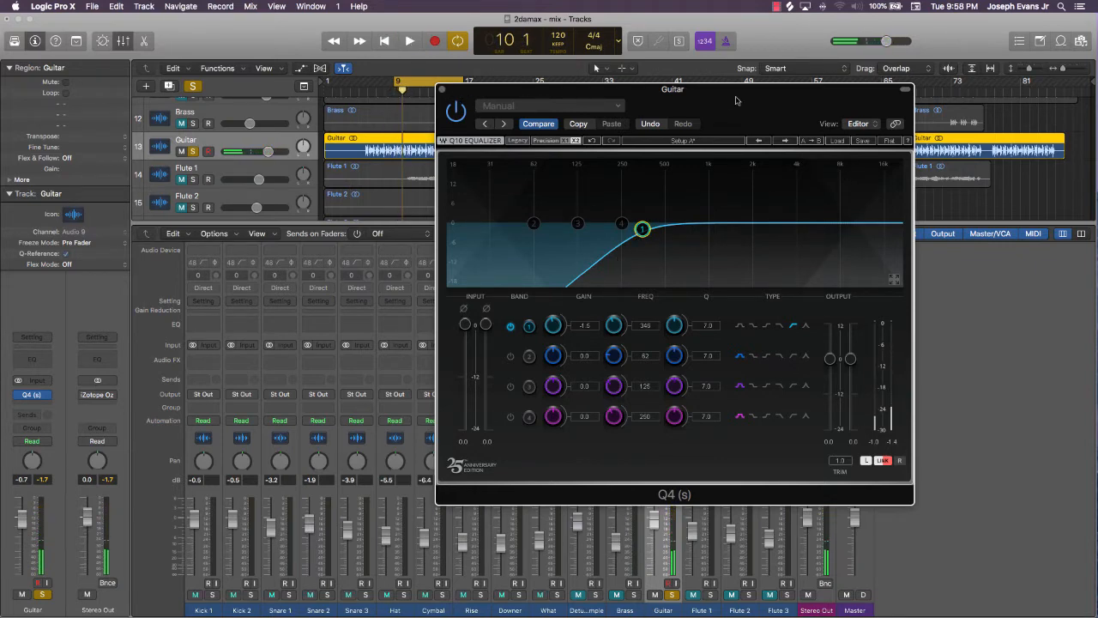
# Fine-tune band 1's high-pass cutoff to about 334 Hz and move the equalizer window off the Guitar region
pyautogui.moveTo(724, 108); pyautogui.dragTo(592, 207)
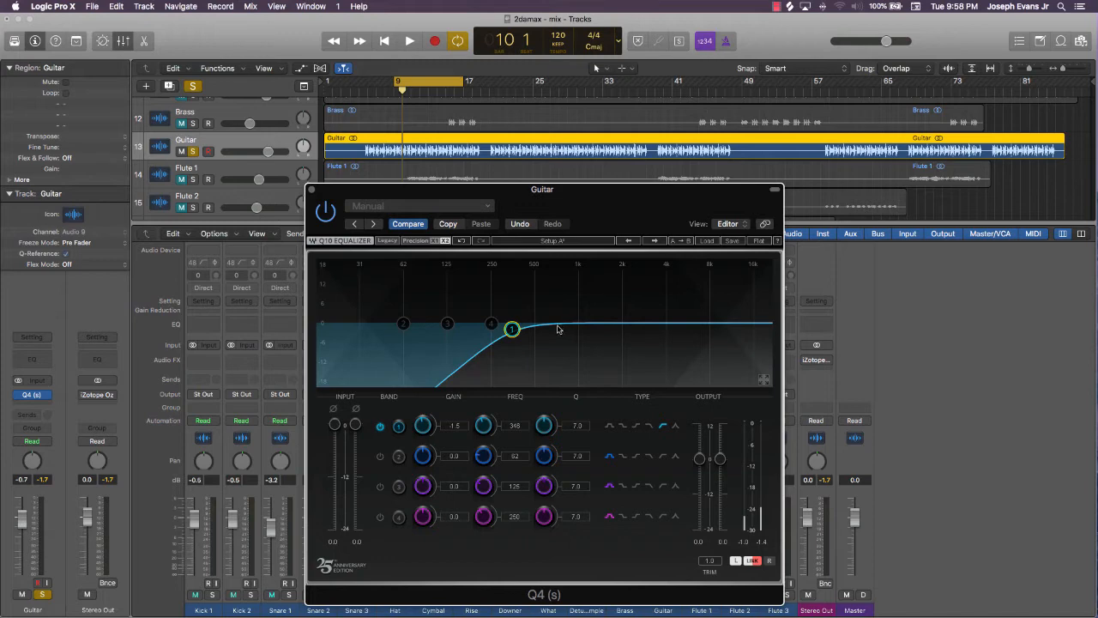
pyautogui.moveTo(512, 329); pyautogui.dragTo(511, 330)
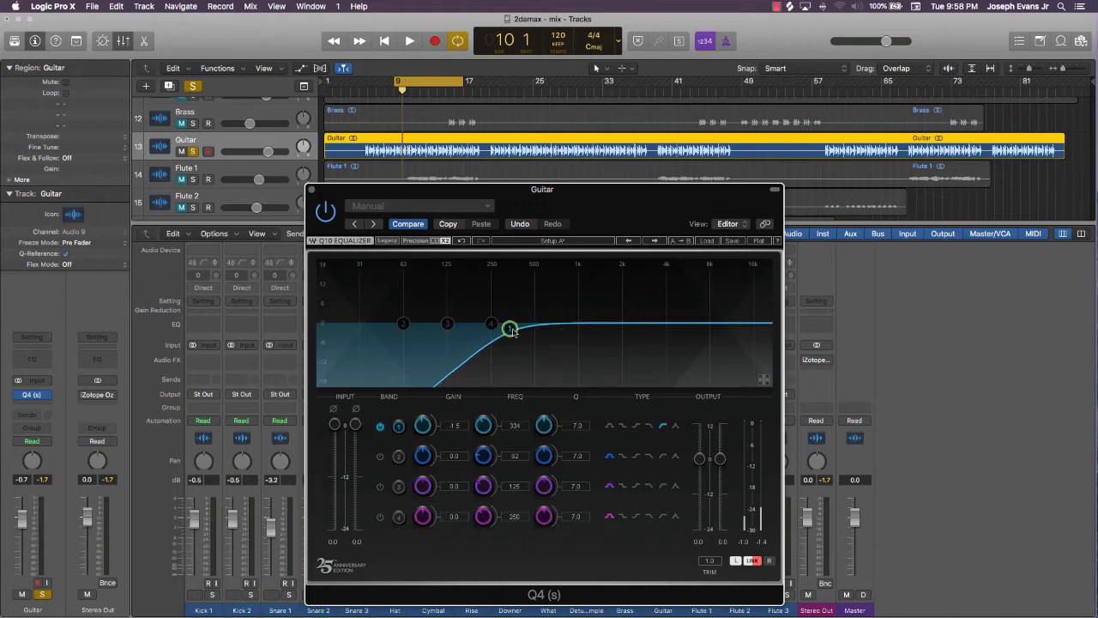
pyautogui.moveTo(430, 190); pyautogui.dragTo(606, 203)
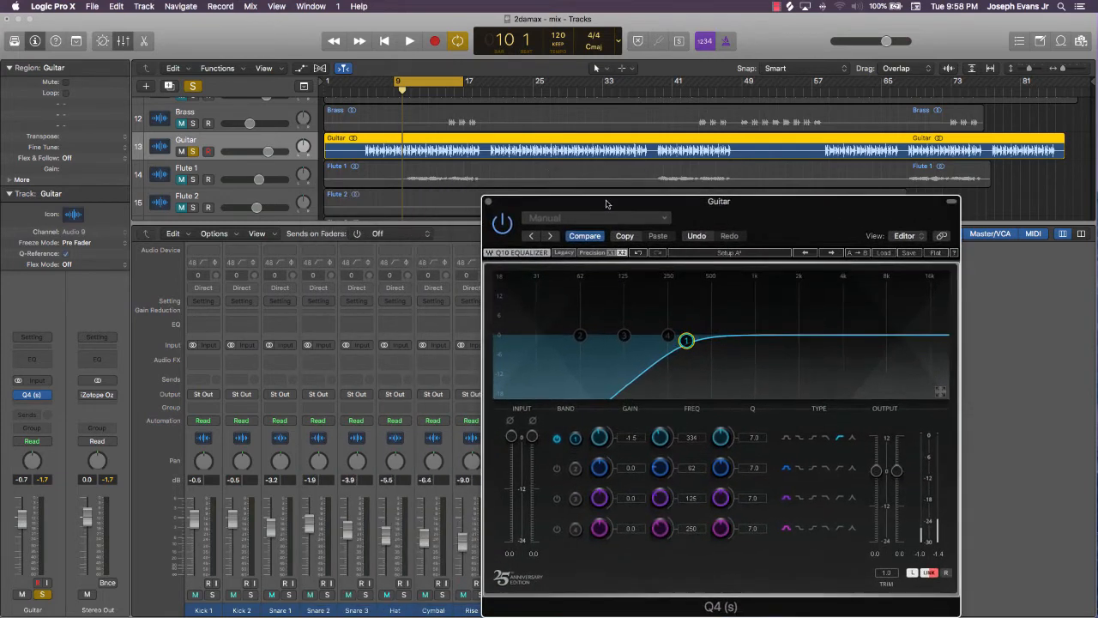
pyautogui.scroll(10, 479, 127)
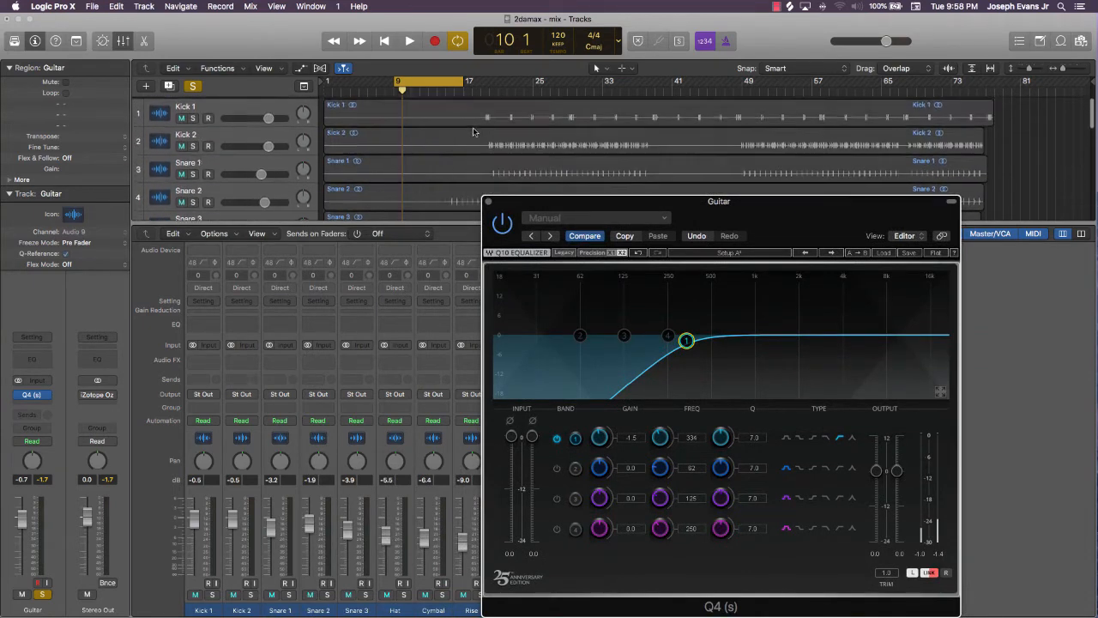
pyautogui.scroll(-5, 476, 131)
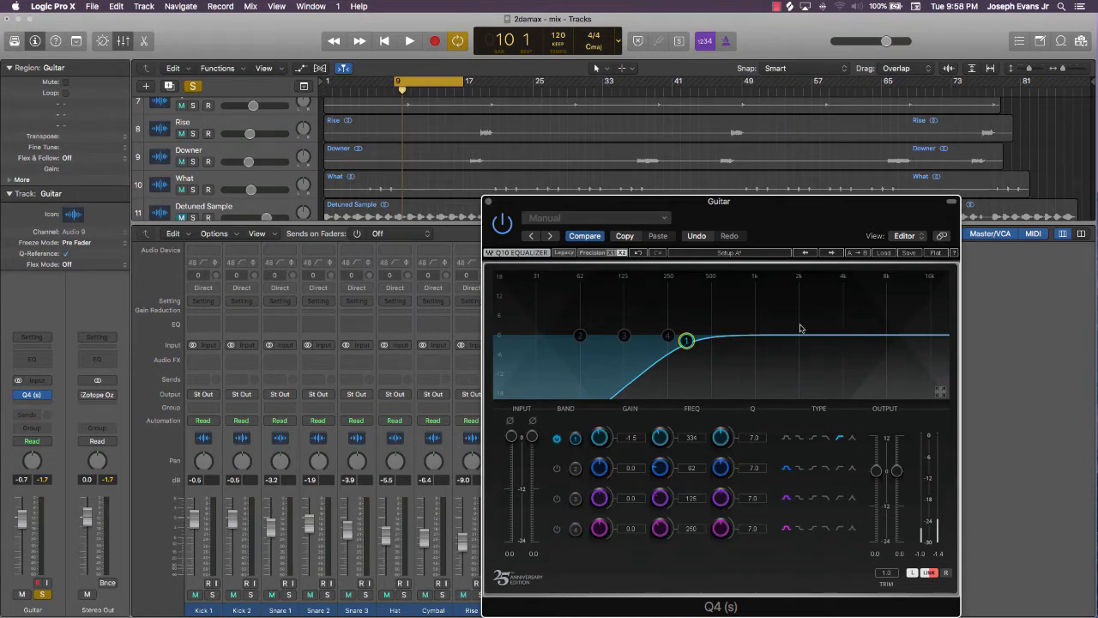
# Enable equalizer band 4 as a low-pass filter and audition the guitar while setting its cutoff to about 10755 Hz at 0.4 gain
pyautogui.moveTo(811, 228); pyautogui.dragTo(605, 262)
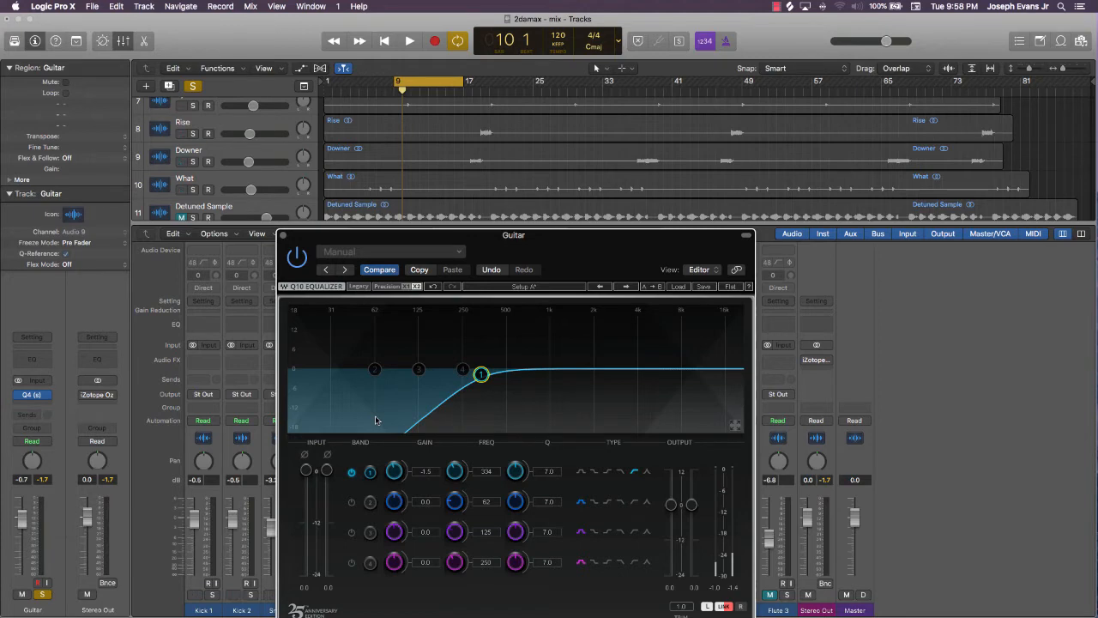
pyautogui.click(353, 562)
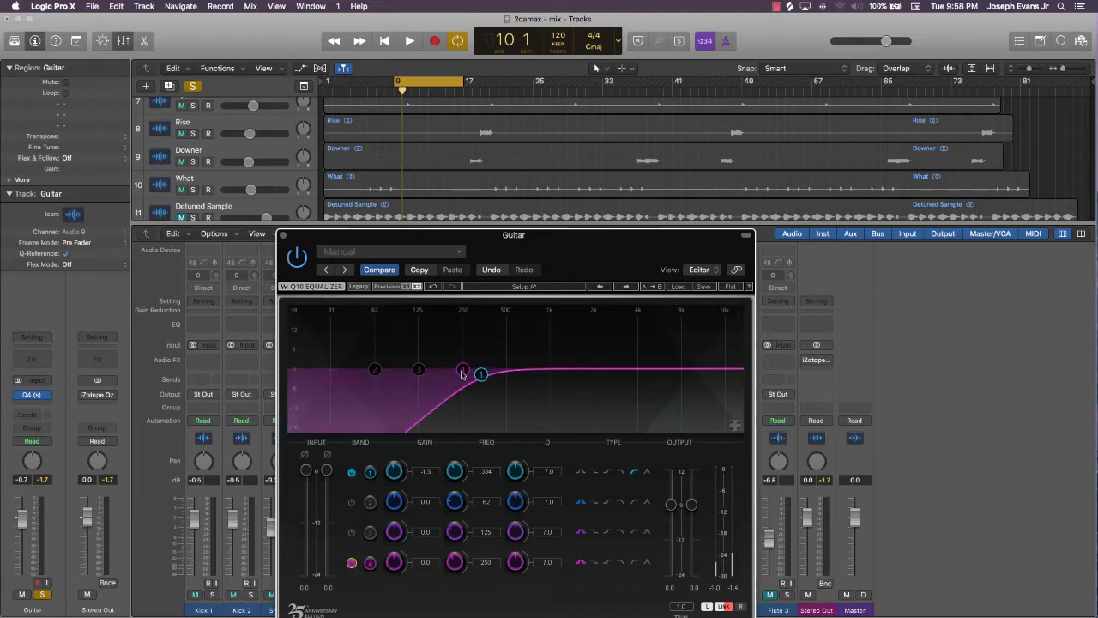
pyautogui.moveTo(463, 369); pyautogui.dragTo(730, 371)
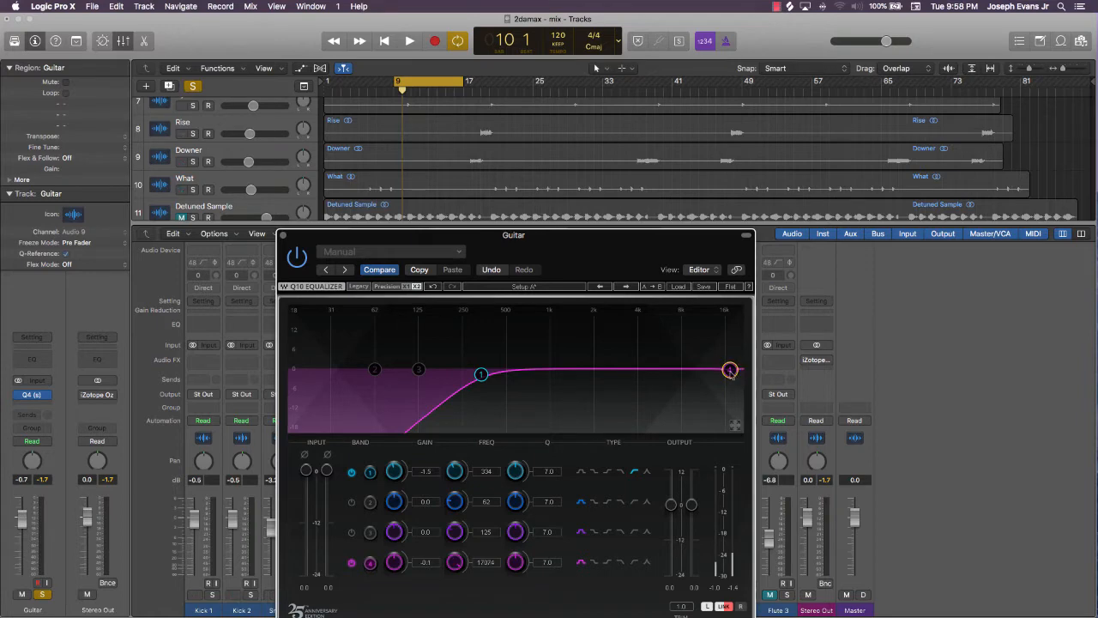
pyautogui.click(621, 562)
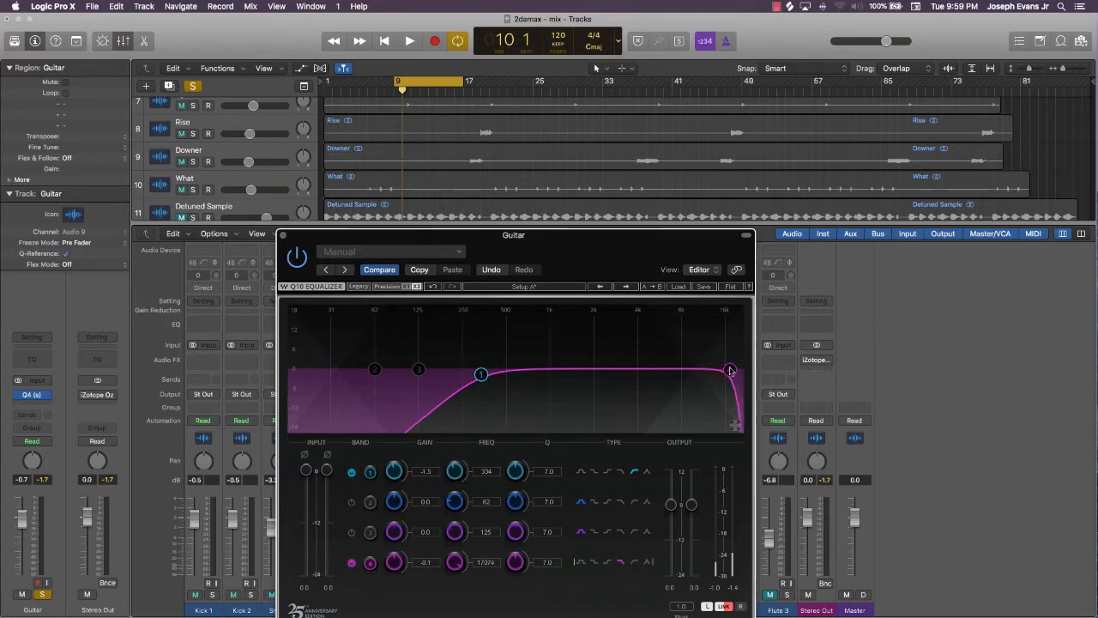
pyautogui.moveTo(730, 370); pyautogui.dragTo(699, 371)
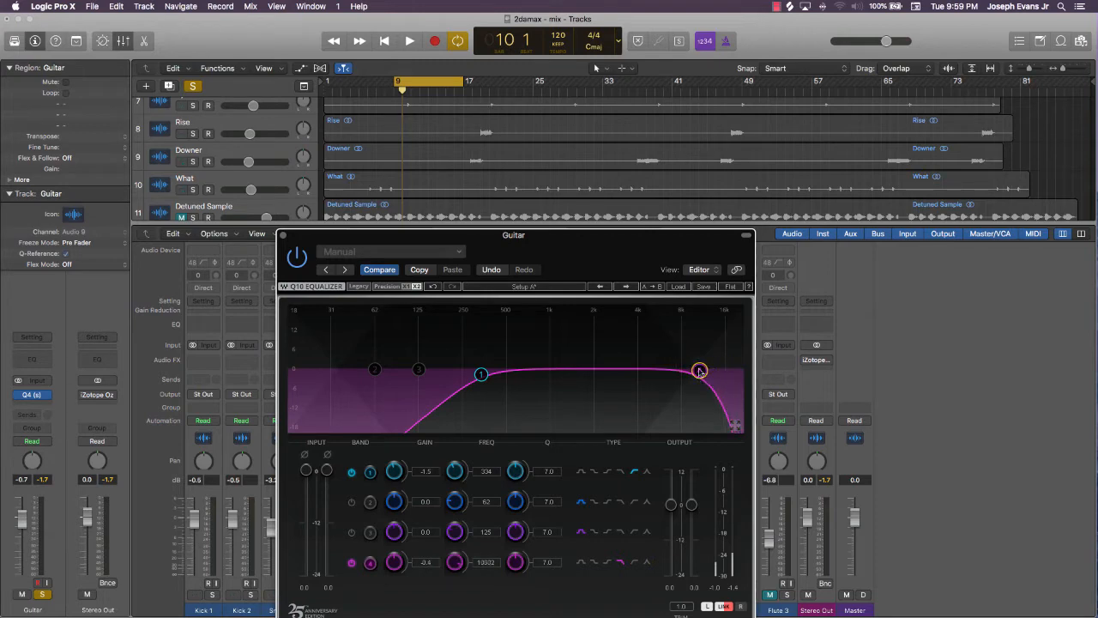
pyautogui.press('space')
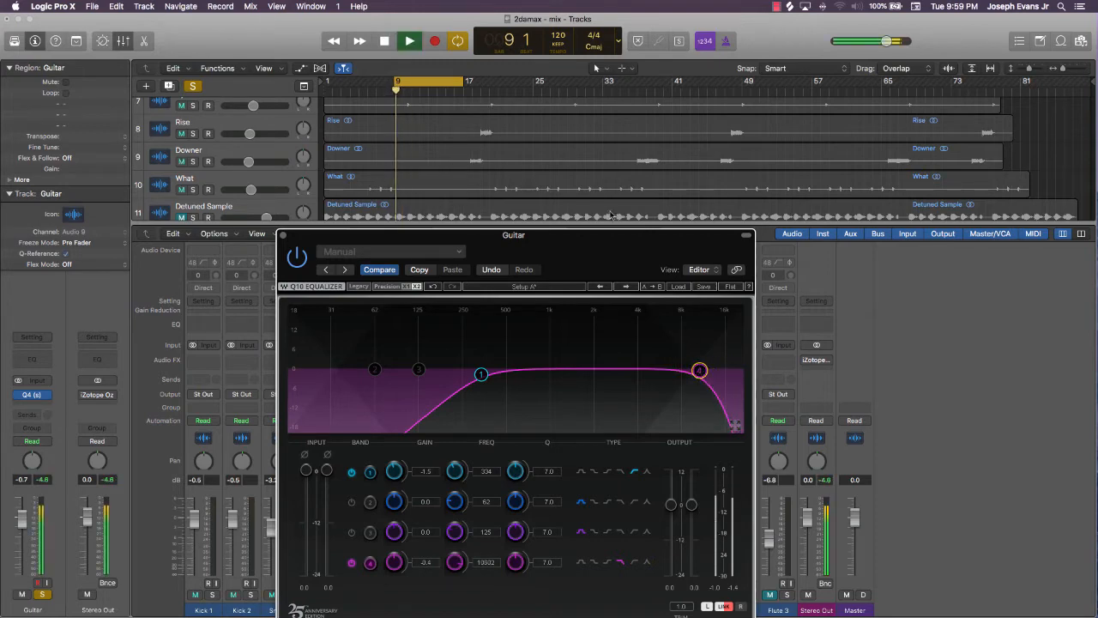
pyautogui.moveTo(699, 371)
pyautogui.mouseDown()
pyautogui.moveTo(503, 368)
pyautogui.moveTo(701, 368)
pyautogui.mouseUp()
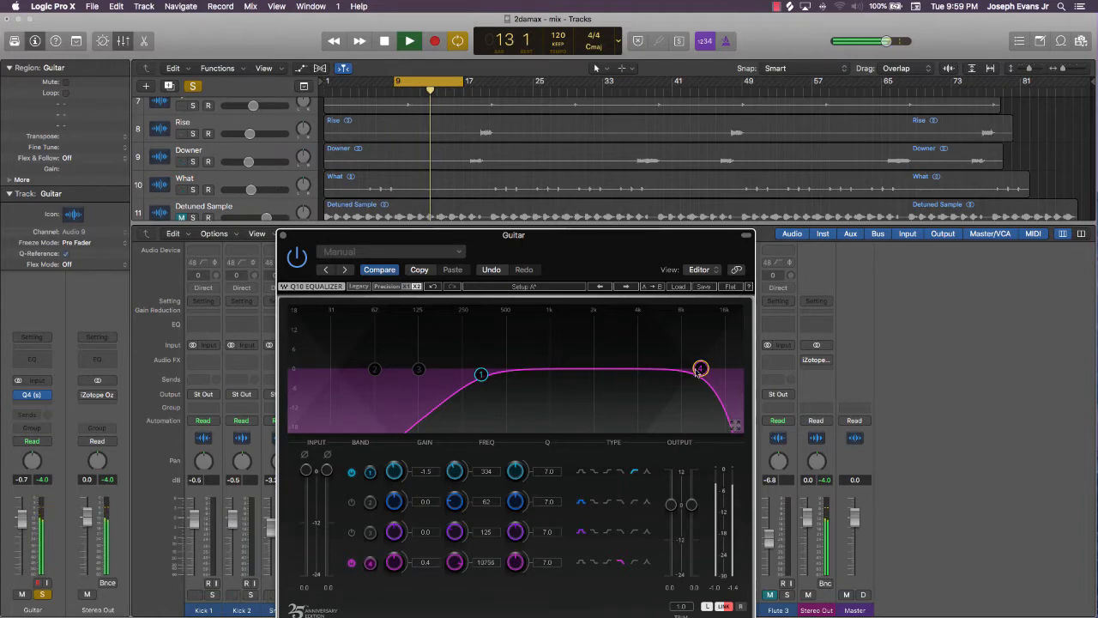
pyautogui.press('space')
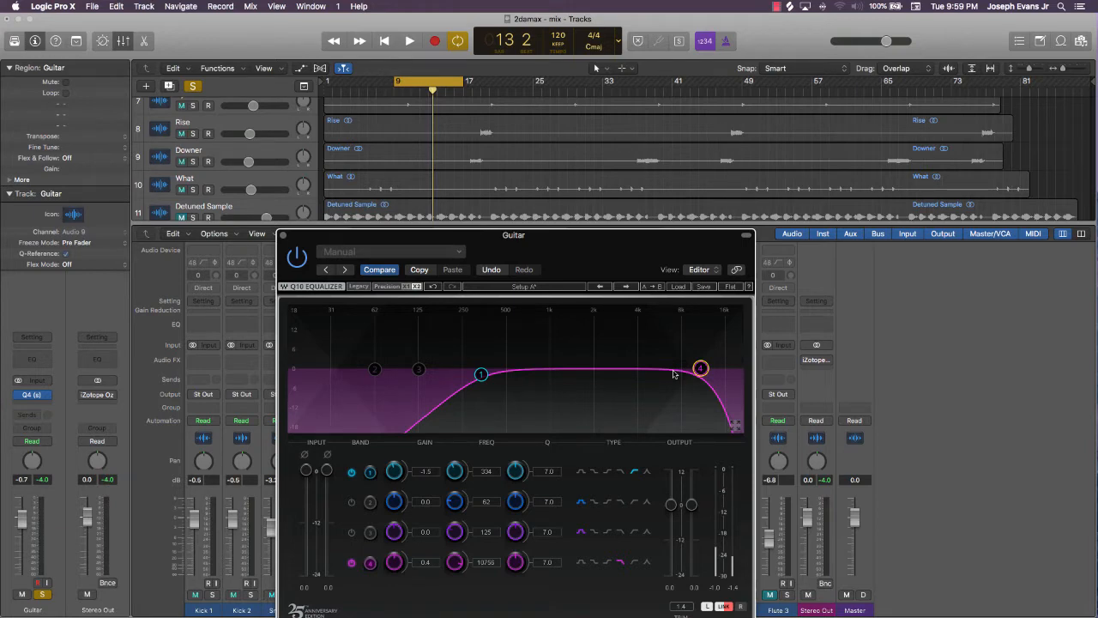
# Raise band 4's cutoff to 21357 Hz, sweep it down to about 4.9 kHz at 5.3 gain during playback, and stop playback
pyautogui.scroll(-3, 498, 183)
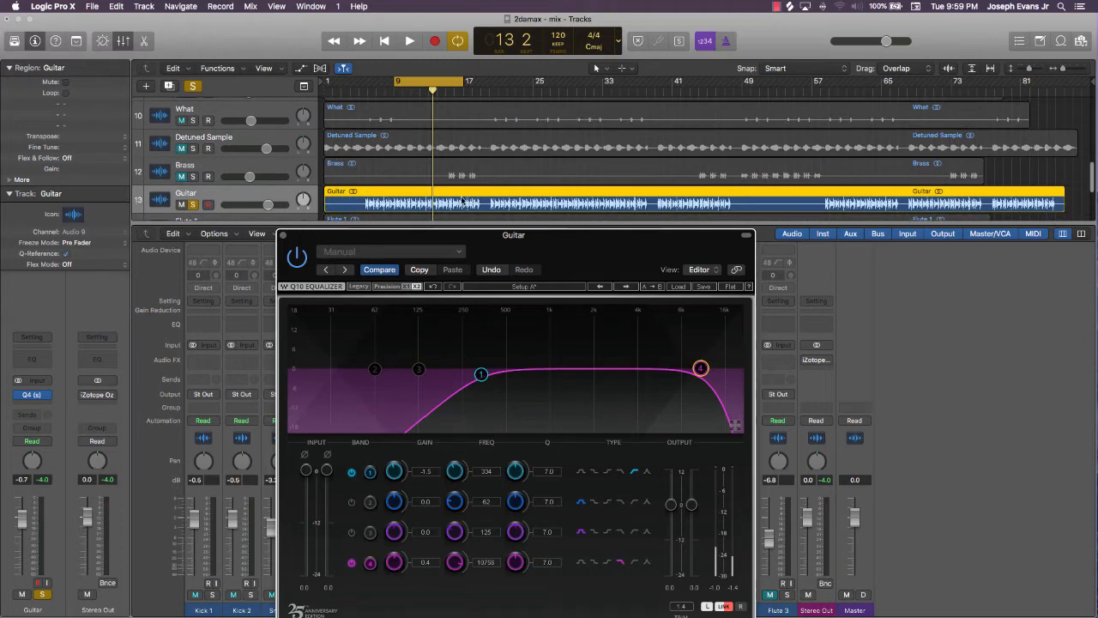
pyautogui.moveTo(700, 368); pyautogui.dragTo(741, 368)
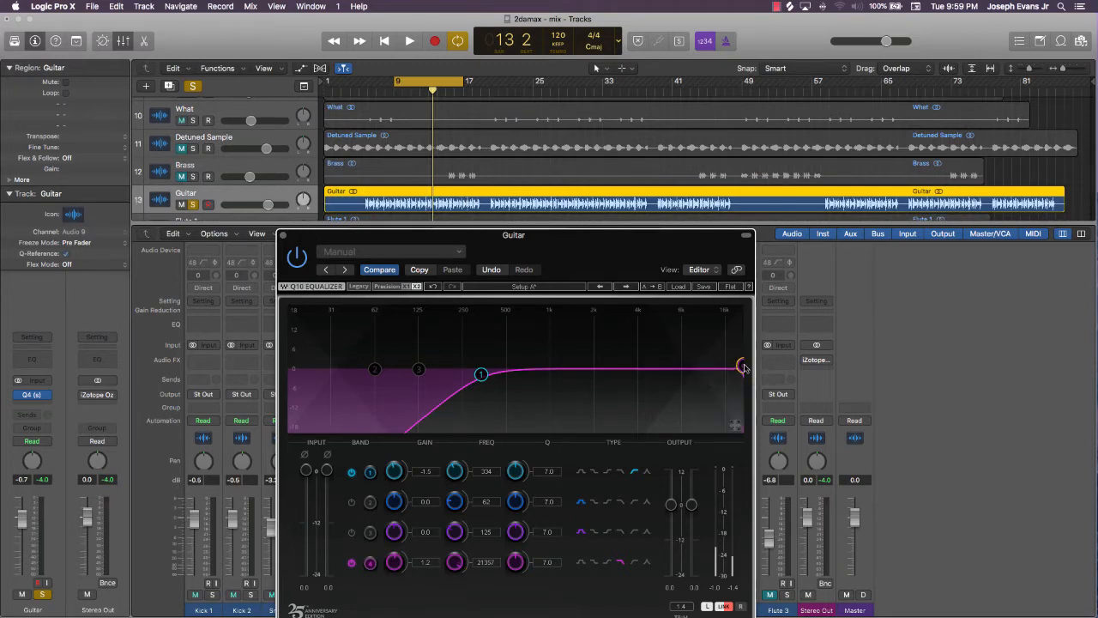
pyautogui.moveTo(743, 368)
pyautogui.mouseDown()
pyautogui.moveTo(672, 364)
pyautogui.moveTo(741, 365)
pyautogui.moveTo(709, 363)
pyautogui.moveTo(740, 347)
pyautogui.mouseUp()
pyautogui.press('space')
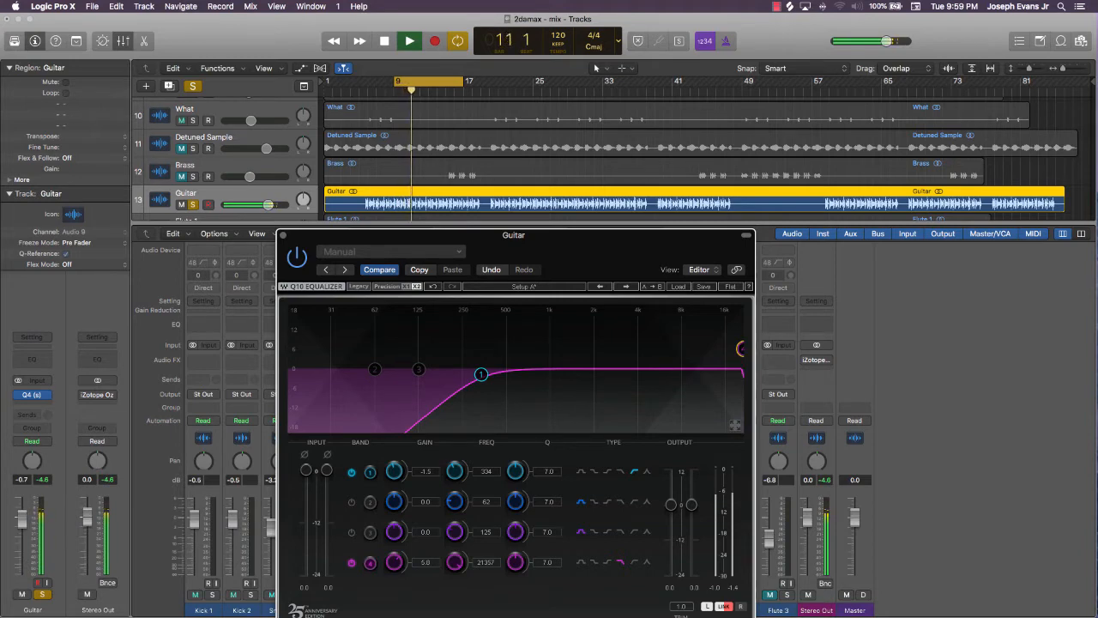
pyautogui.moveTo(740, 348); pyautogui.dragTo(650, 351)
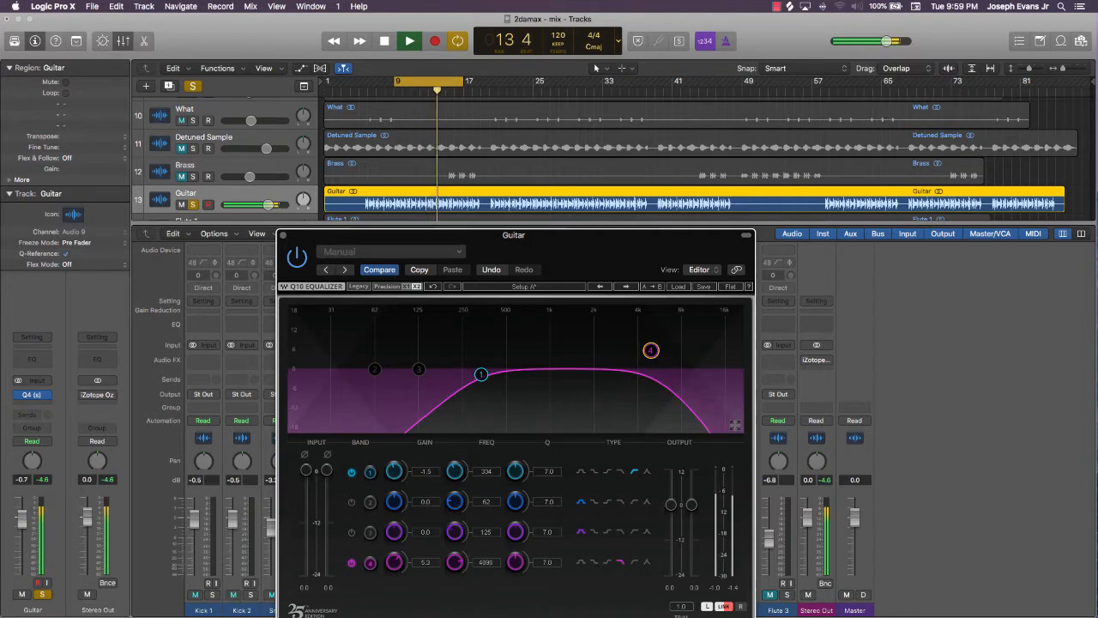
pyautogui.moveTo(650, 350); pyautogui.dragTo(651, 350)
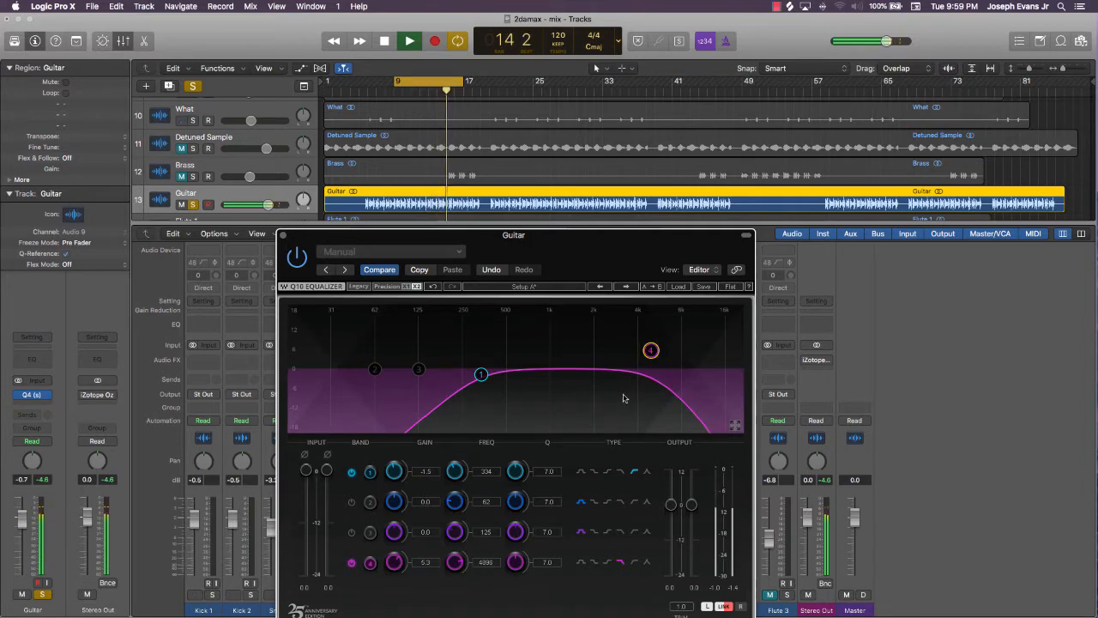
pyautogui.press('space')
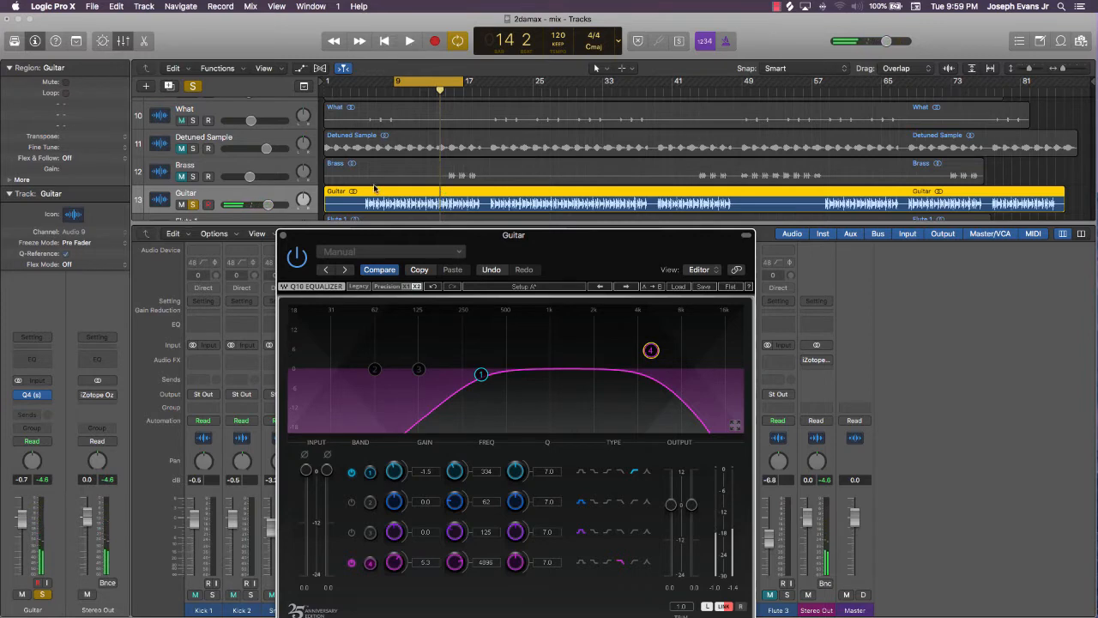
# Close the guitar's equalizer window and switch the solo from the Guitar track to the Flute 1 track
pyautogui.scroll(-3, 374, 187)
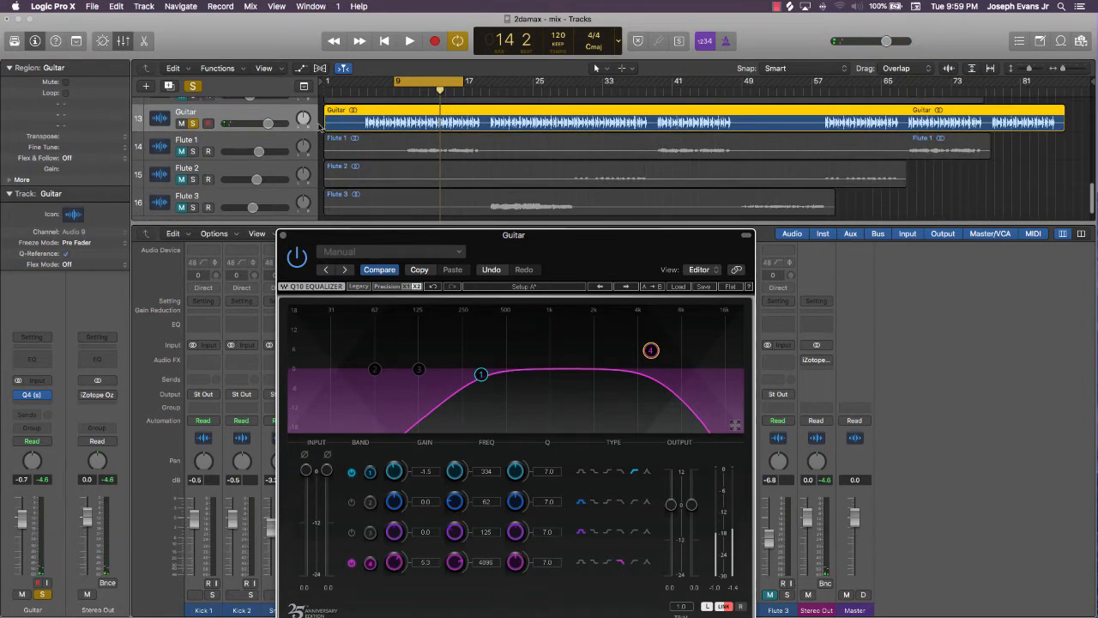
pyautogui.click(320, 125)
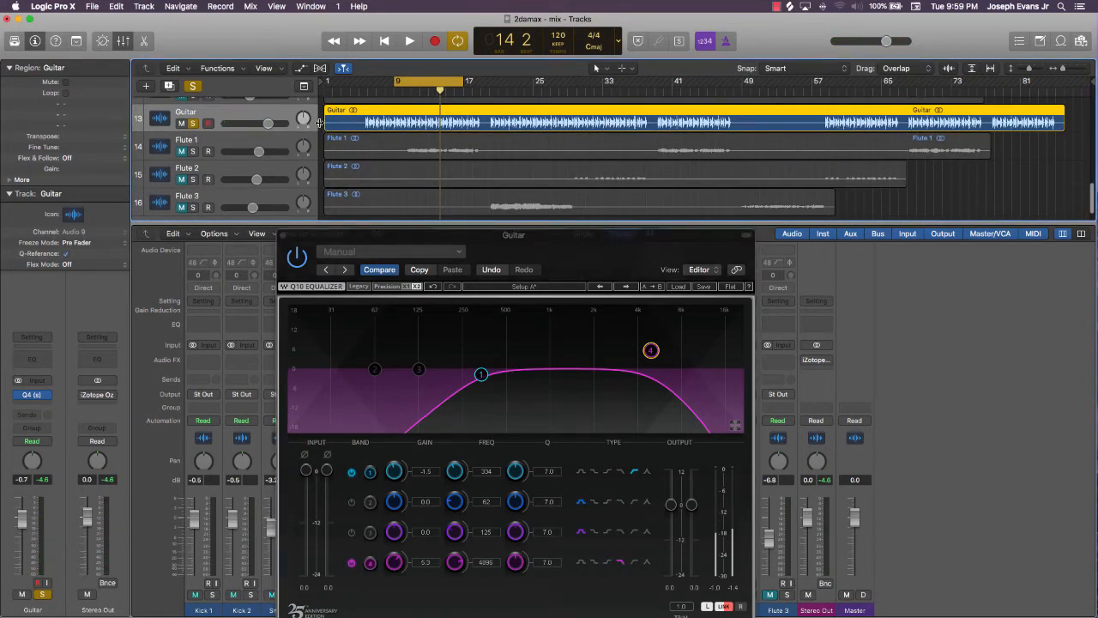
pyautogui.click(283, 236)
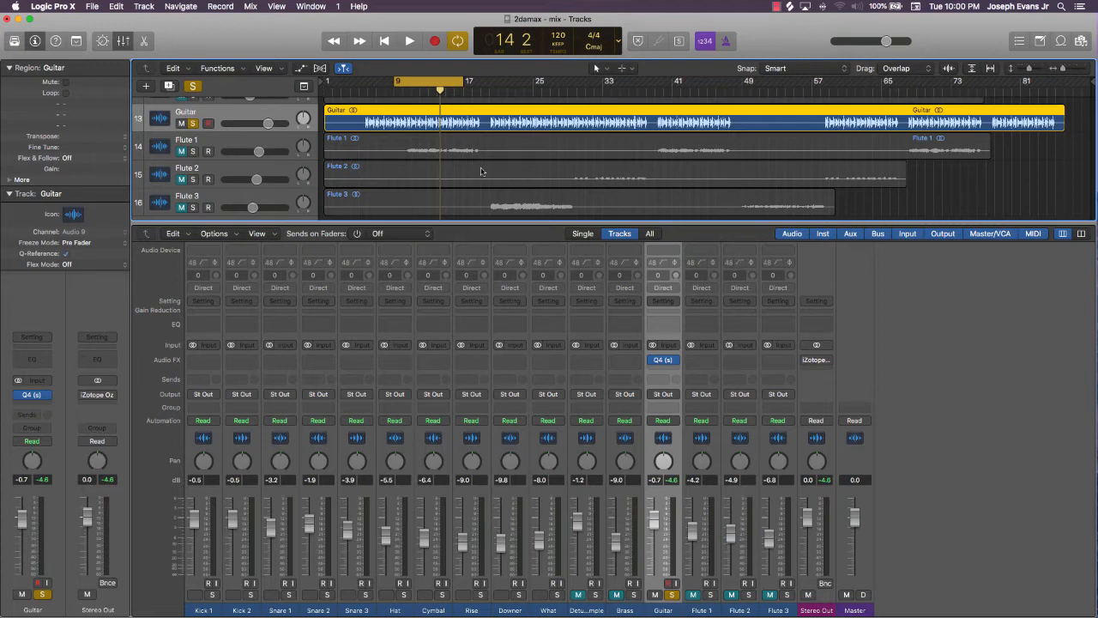
pyautogui.scroll(2, 439, 163)
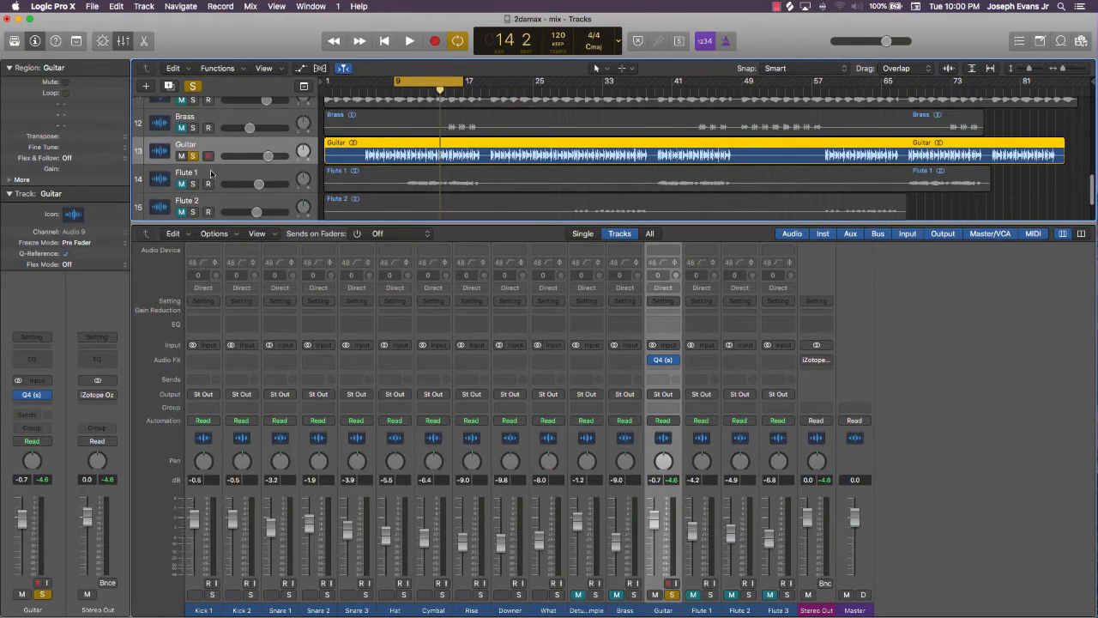
pyautogui.click(193, 183)
pyautogui.click(193, 156)
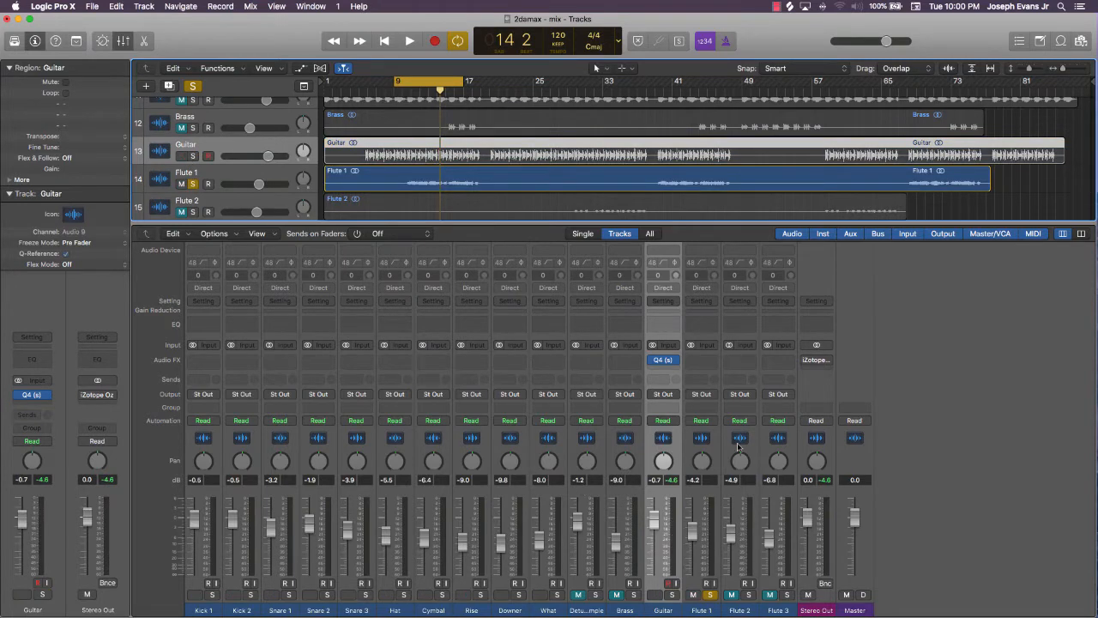
# Shift the cycle region slightly later so it starts around bar 10, and play the soloed Flute 1
pyautogui.scroll(4, 229, 118)
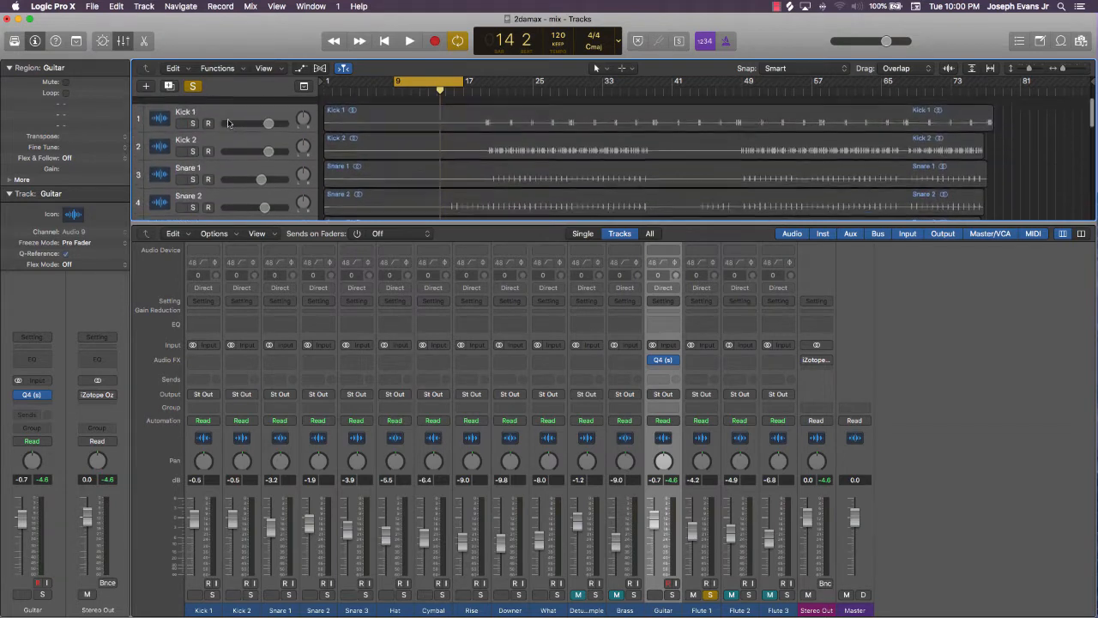
pyautogui.scroll(-4, 228, 125)
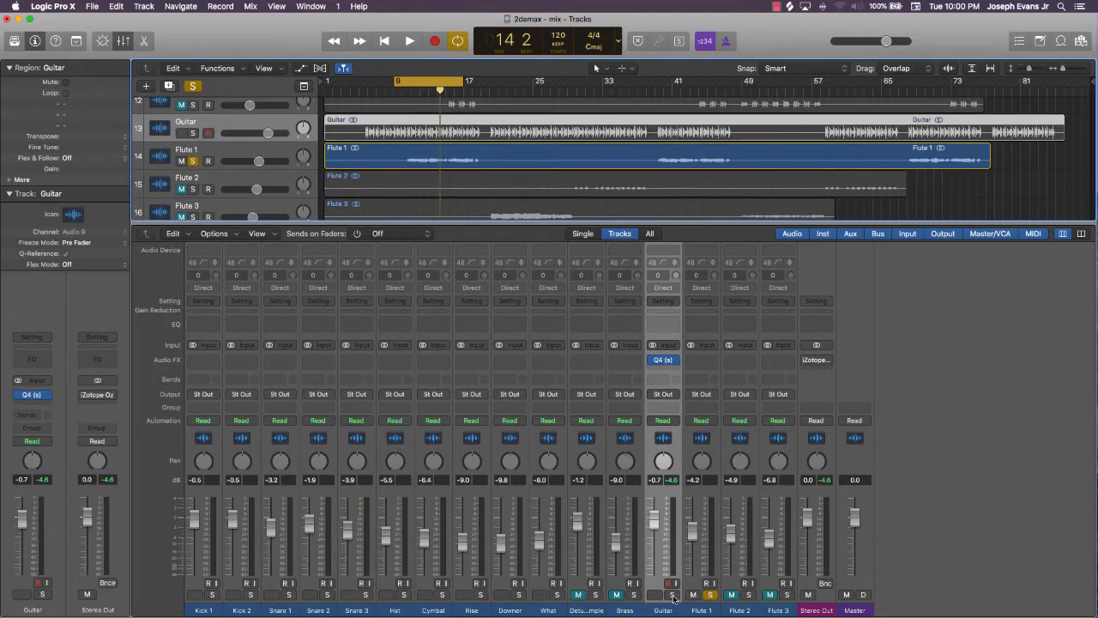
pyautogui.press('space')
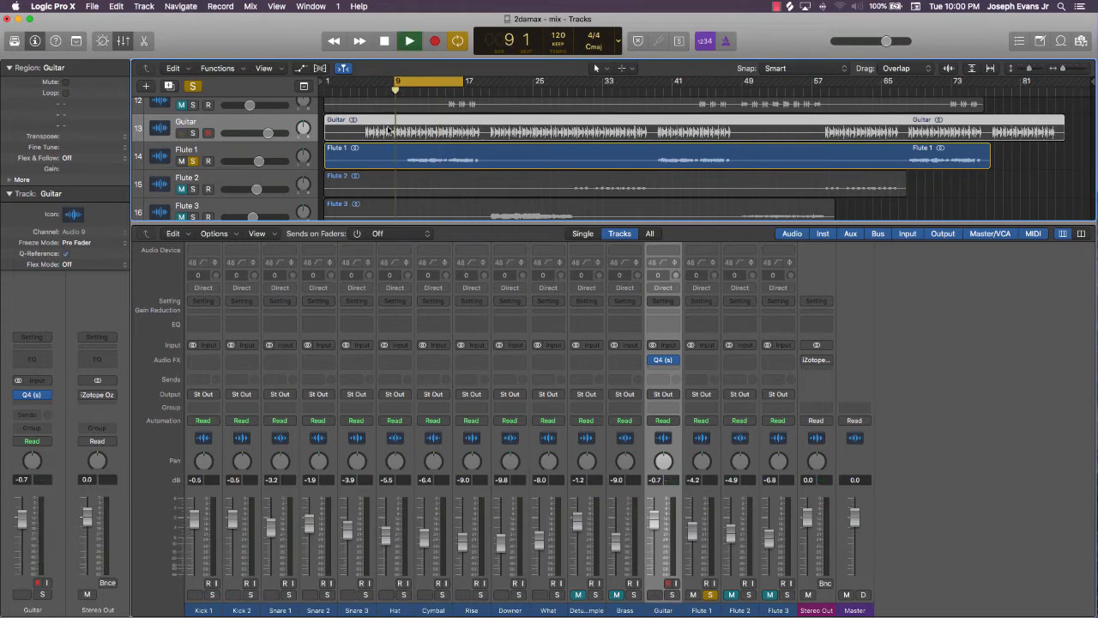
pyautogui.press('space')
pyautogui.moveTo(423, 81); pyautogui.dragTo(430, 81)
pyautogui.press('space')
pyautogui.press('space')
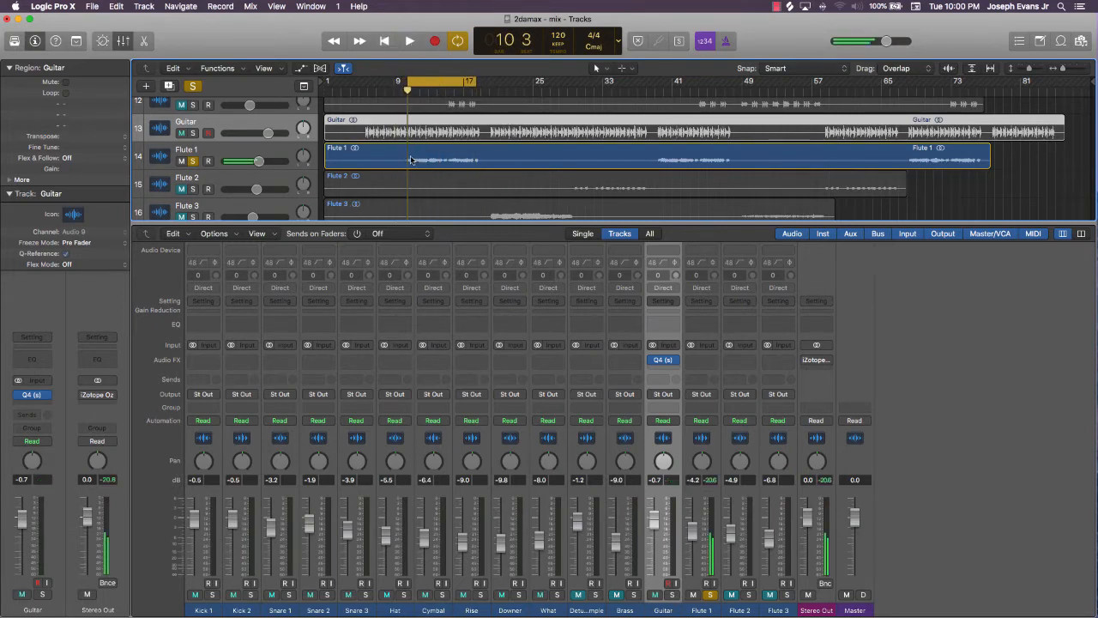
pyautogui.press('space')
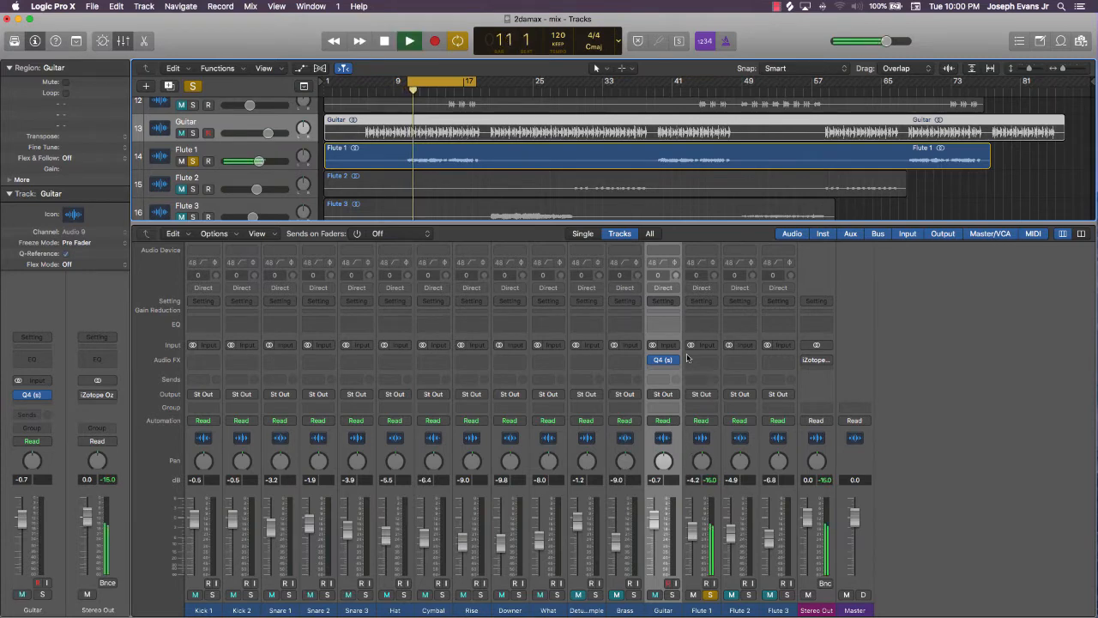
# Insert the Waves Q4 (s) equalizer on the Flute 1 channel
pyautogui.click(663, 361)
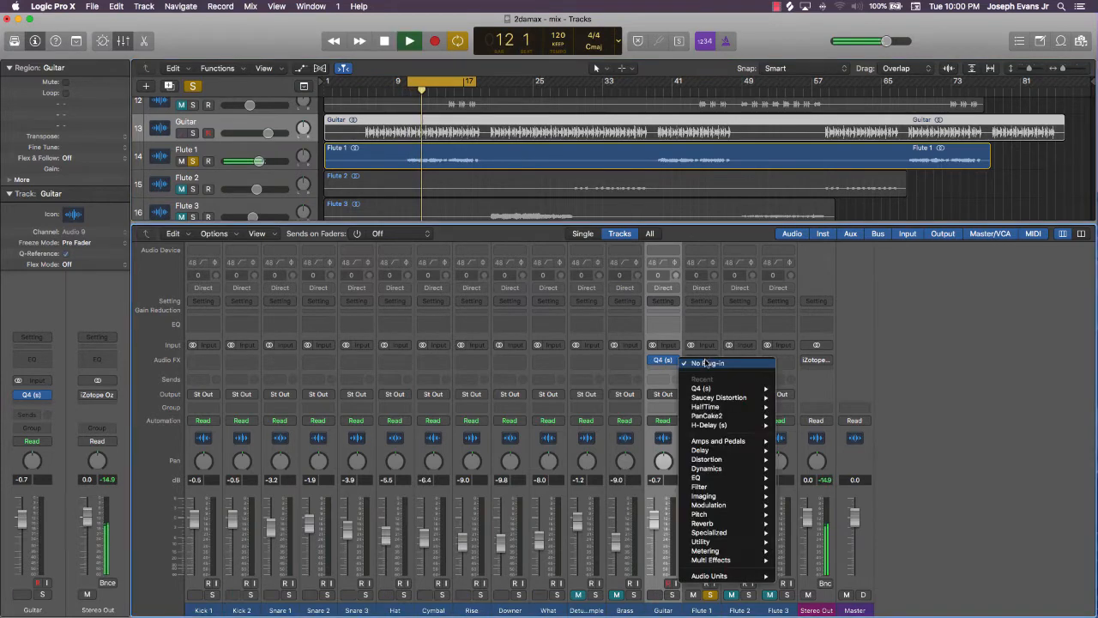
pyautogui.moveTo(709, 576)
pyautogui.moveTo(799, 605)
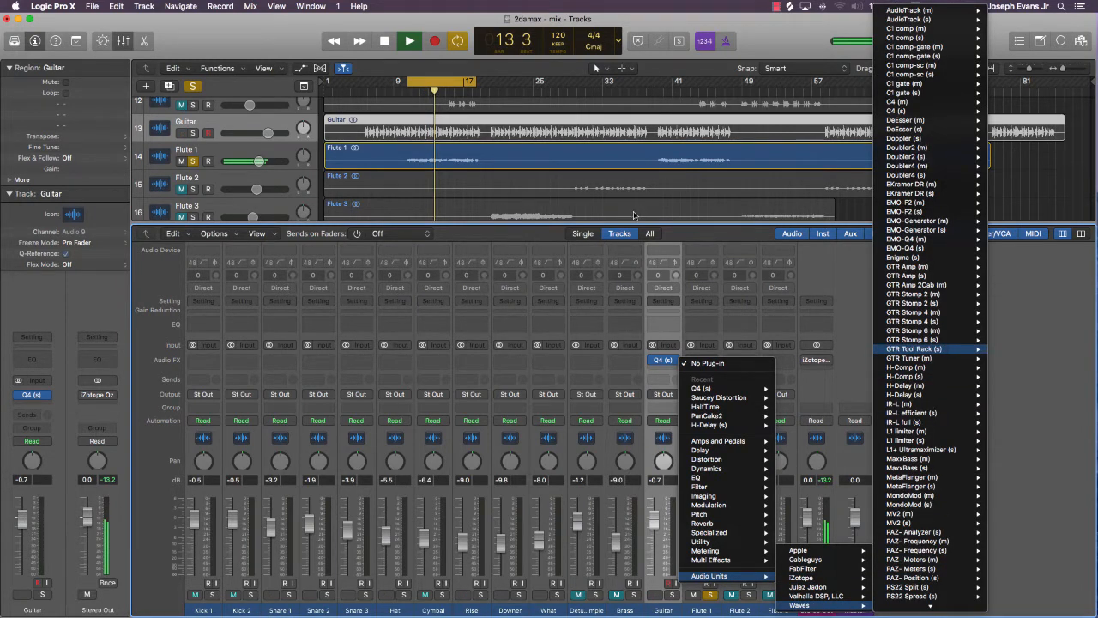
pyautogui.scroll(-10, 897, 206)
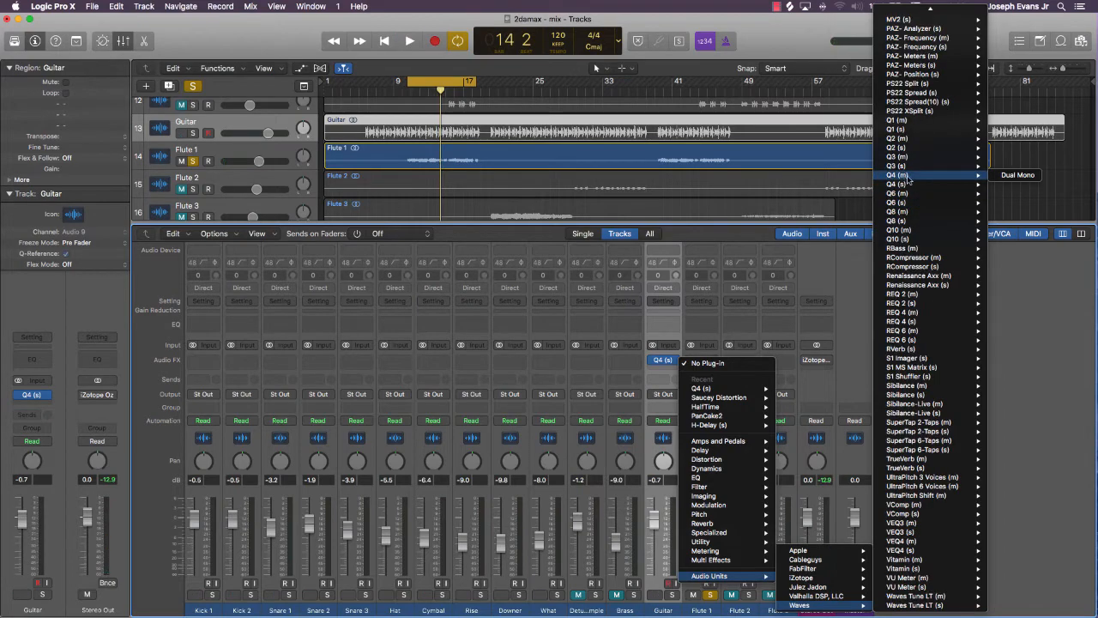
pyautogui.moveTo(901, 183)
pyautogui.click(1011, 184)
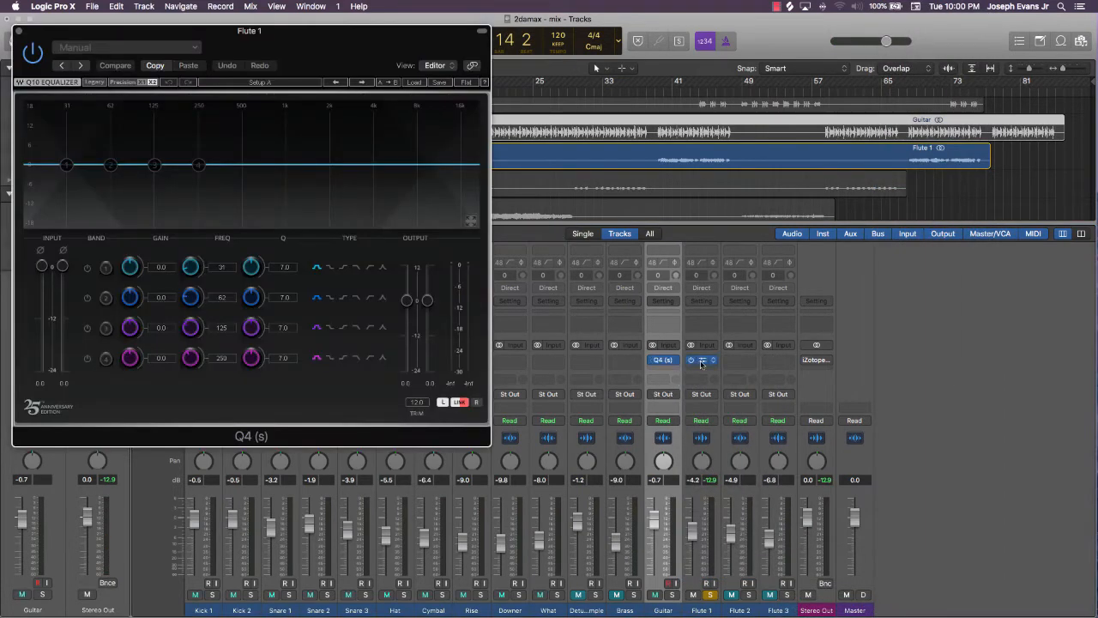
# Enable the flute equalizer's band 1 as a high-pass filter and sweep its cutoff up to about 522 Hz at -0.6 gain during playback
pyautogui.click(87, 268)
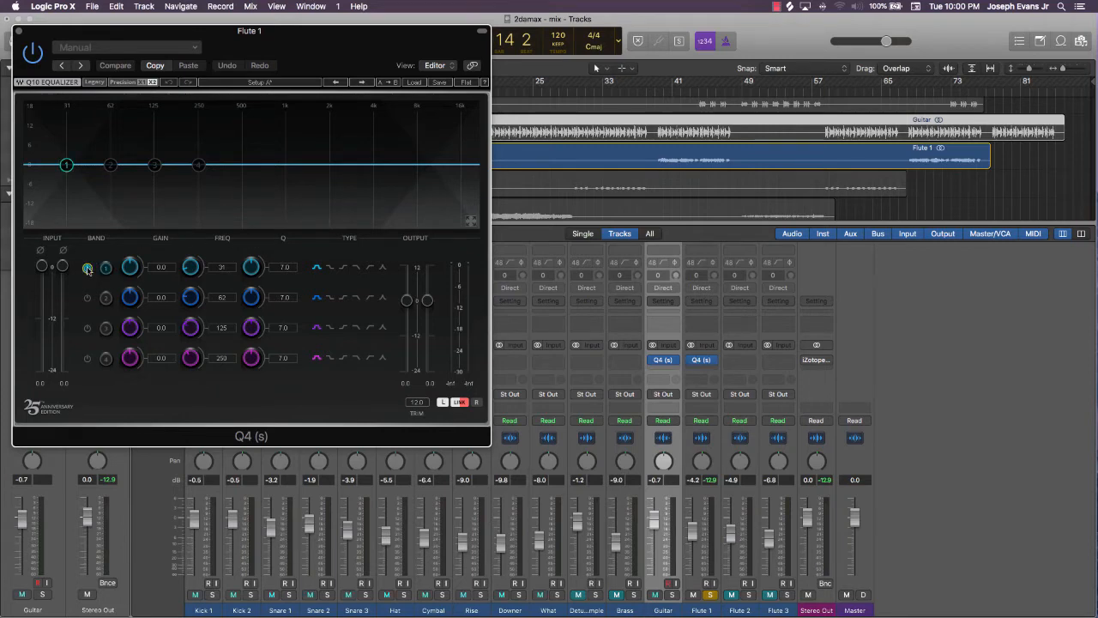
pyautogui.click(370, 268)
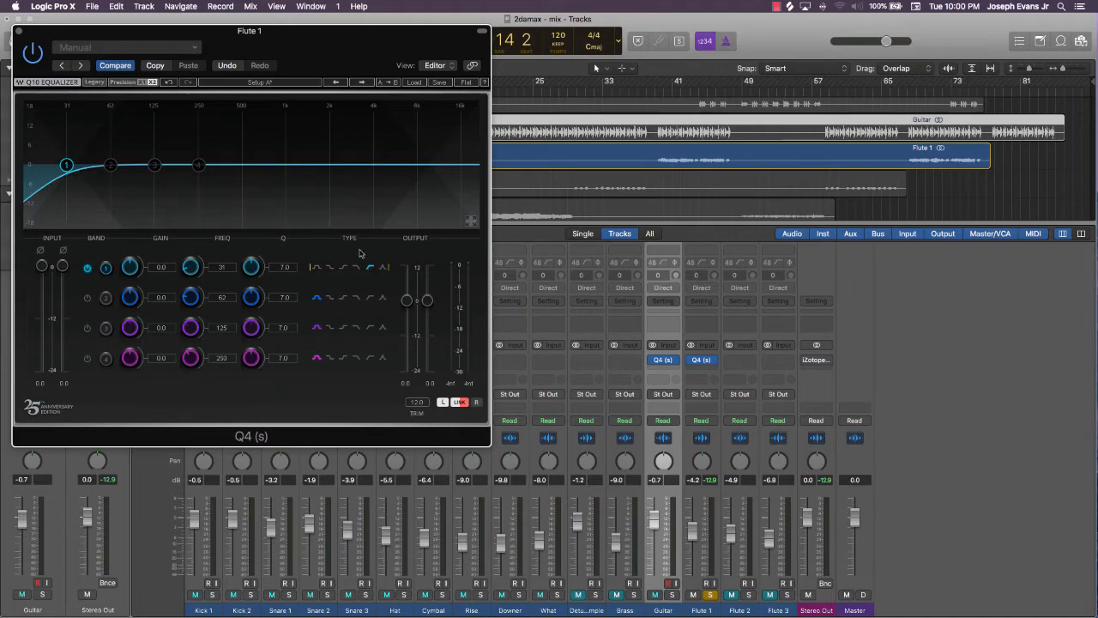
pyautogui.press('space')
pyautogui.moveTo(324, 52); pyautogui.dragTo(544, 94)
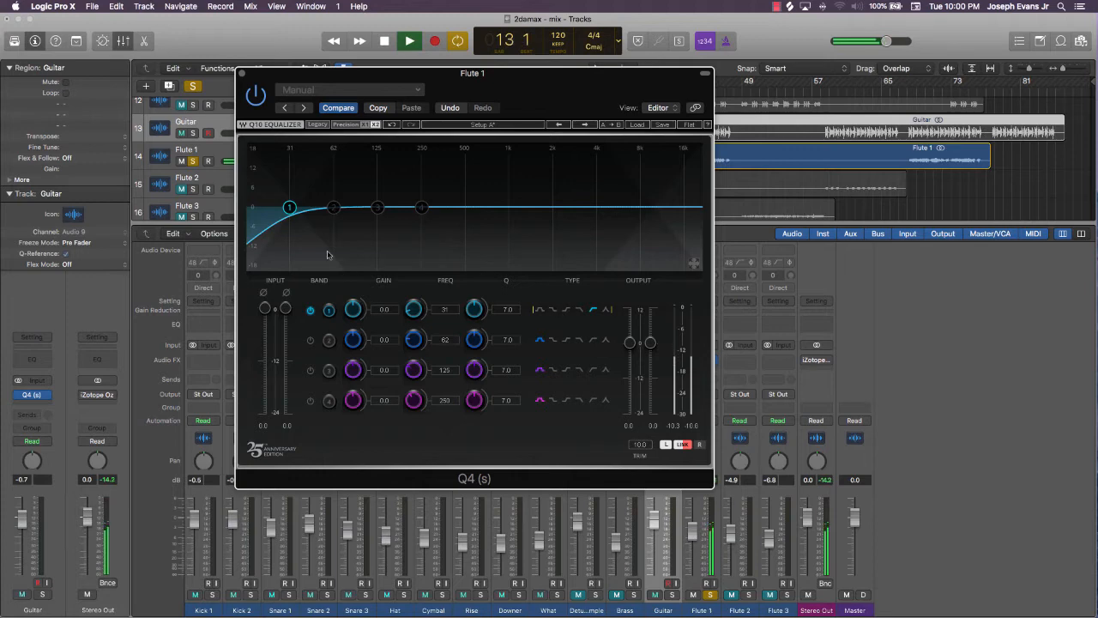
pyautogui.moveTo(290, 207); pyautogui.dragTo(468, 210)
pyautogui.press('space')
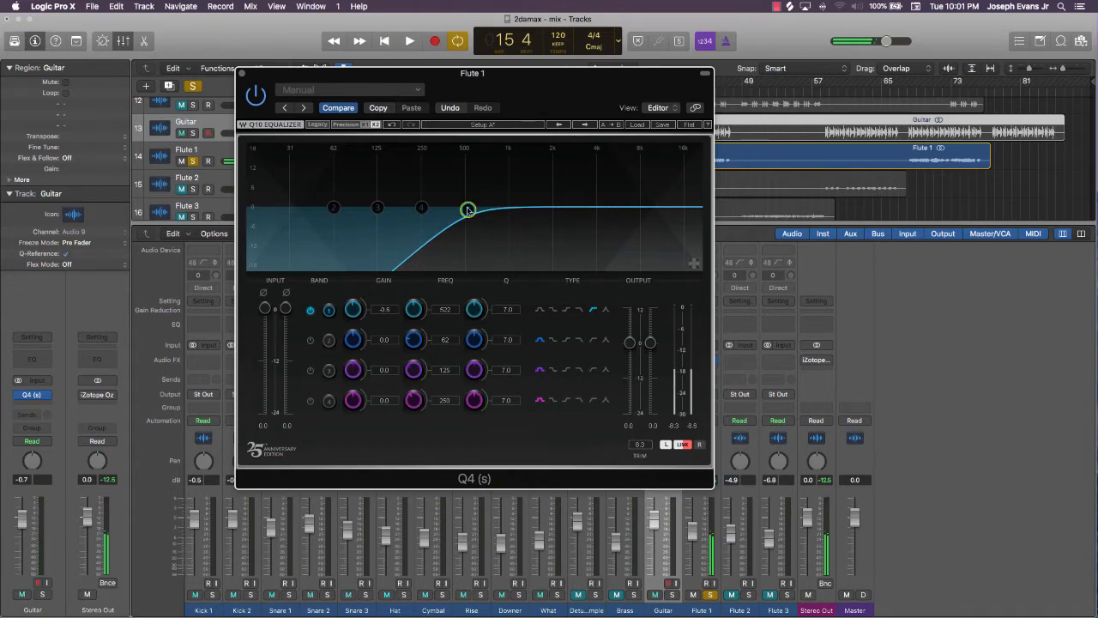
# Lower the flute's band 1 high-pass cutoff to about 287 Hz and restart playback
pyautogui.hotkey('ctrl', 'm')
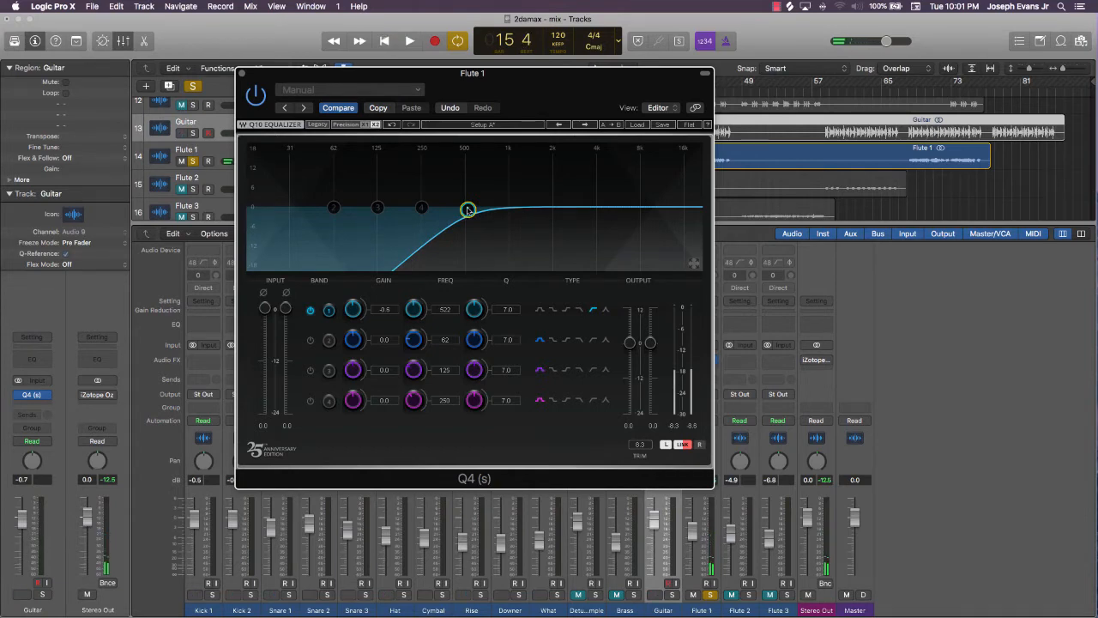
pyautogui.moveTo(468, 210); pyautogui.dragTo(429, 209)
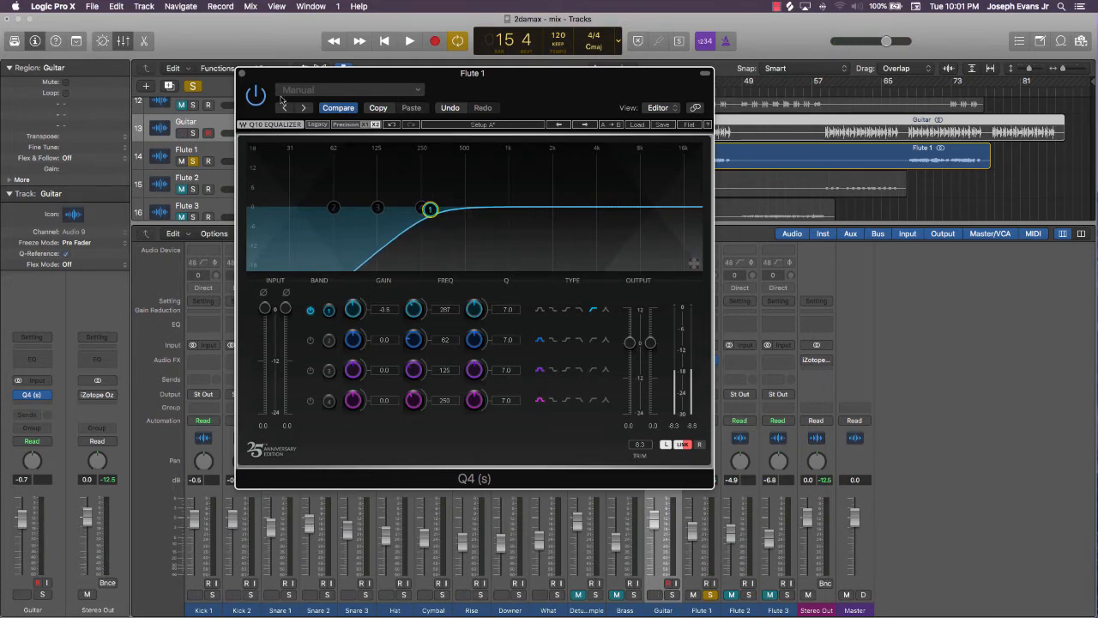
pyautogui.press('space')
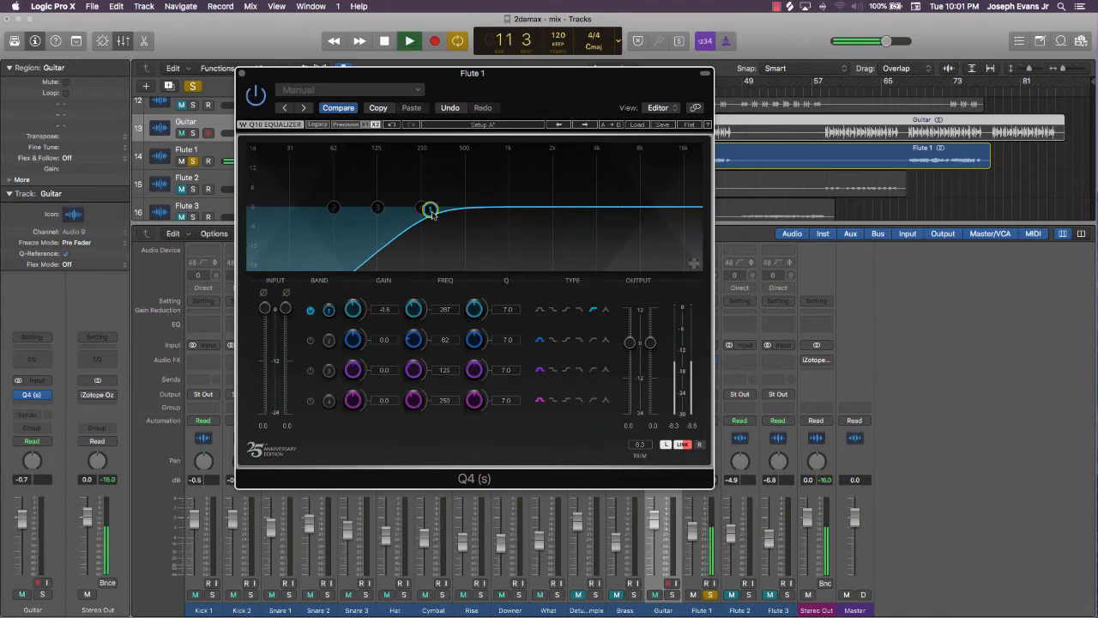
# Lower the flute's band 1 high-pass cutoff to about 216 Hz, and enable band 4 as a low-pass filter at about 15211 Hz
pyautogui.moveTo(430, 211)
pyautogui.mouseDown()
pyautogui.moveTo(247, 209)
pyautogui.moveTo(456, 208)
pyautogui.moveTo(425, 206)
pyautogui.mouseUp()
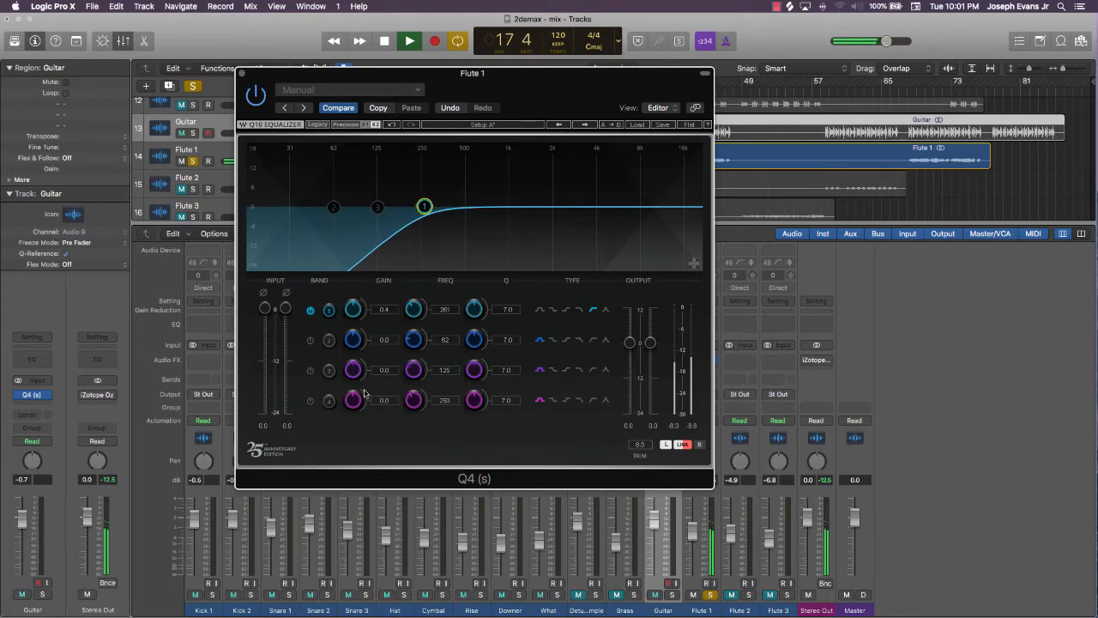
pyautogui.press('space')
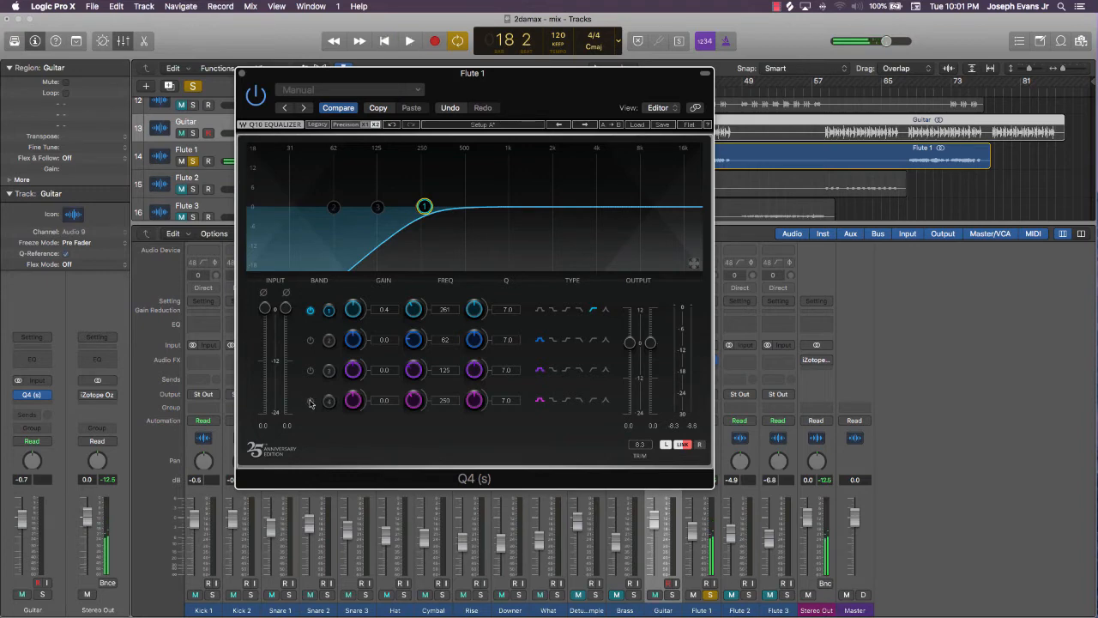
pyautogui.click(311, 400)
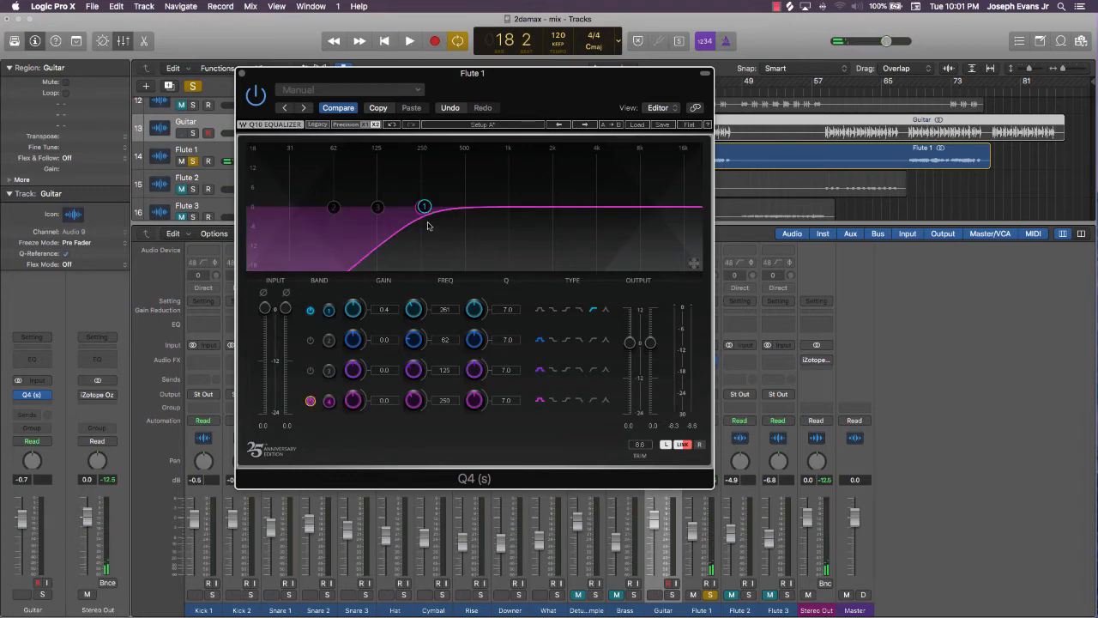
pyautogui.click(580, 400)
pyautogui.moveTo(423, 206); pyautogui.dragTo(683, 208)
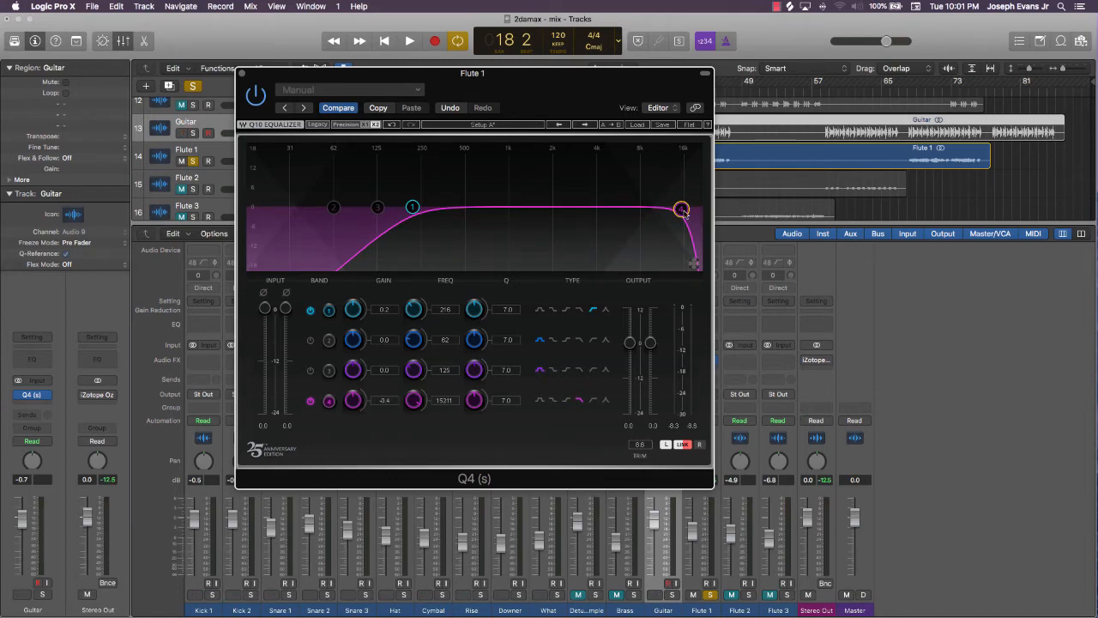
pyautogui.press('space')
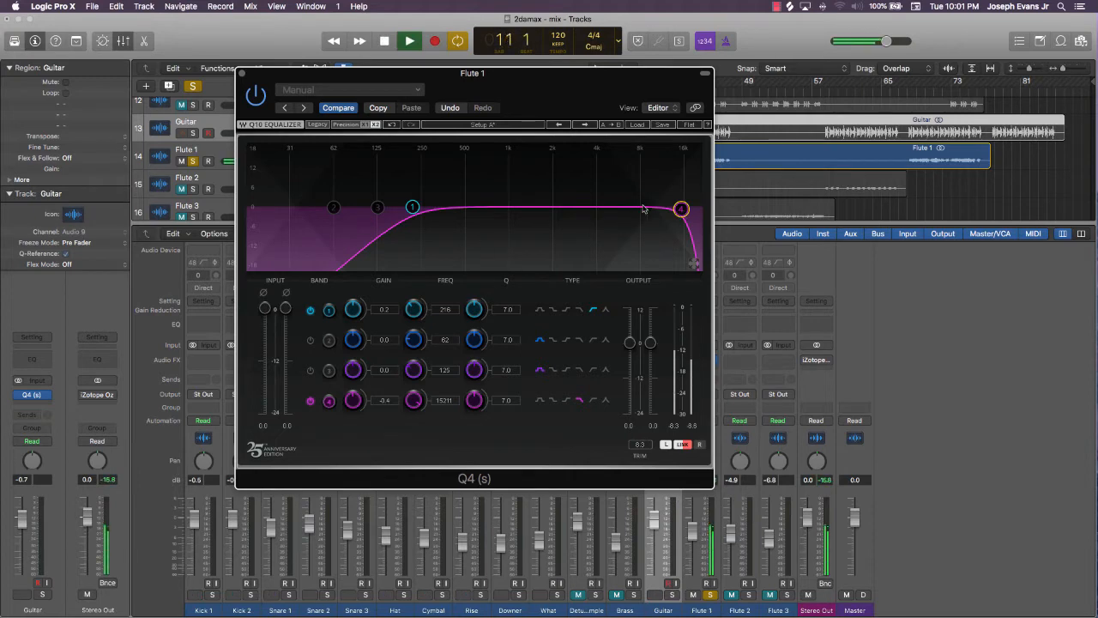
# Lower the flute's band 4 low-pass cutoff to about 10526 Hz at -0.8 gain, and close the equalizer with playback stopped
pyautogui.moveTo(680, 208); pyautogui.dragTo(657, 209)
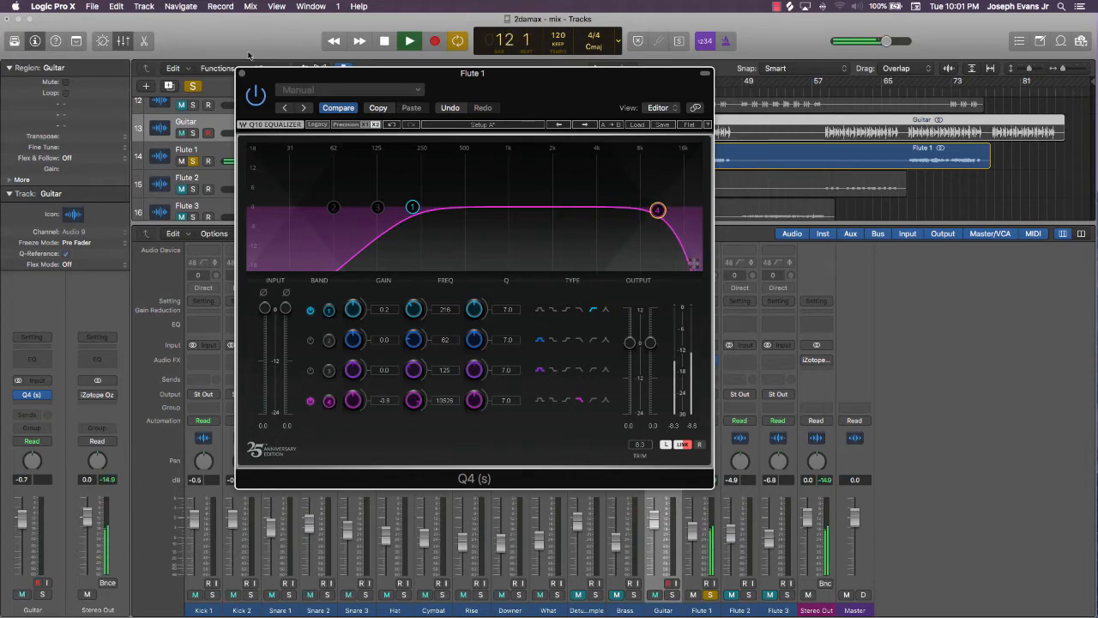
pyautogui.click(242, 74)
pyautogui.press('space')
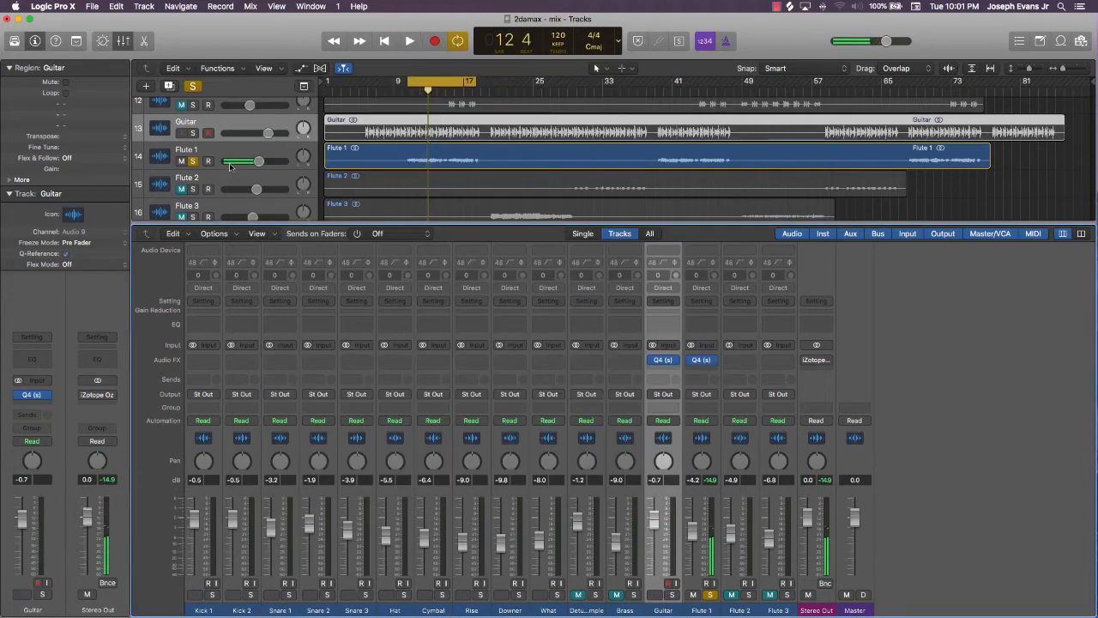
# Clear the Flute 1 solo, and unmute and solo the Detuned Sample track
pyautogui.click(194, 133)
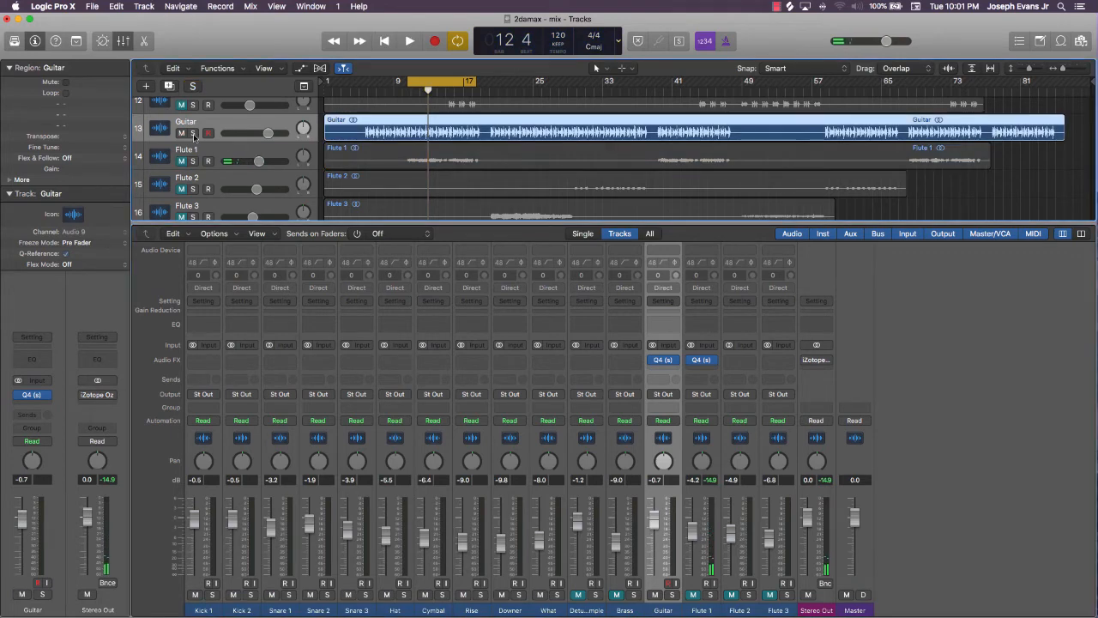
pyautogui.scroll(1, 194, 135)
pyautogui.scroll(4, 194, 137)
pyautogui.scroll(-4, 194, 137)
pyautogui.scroll(2, 194, 137)
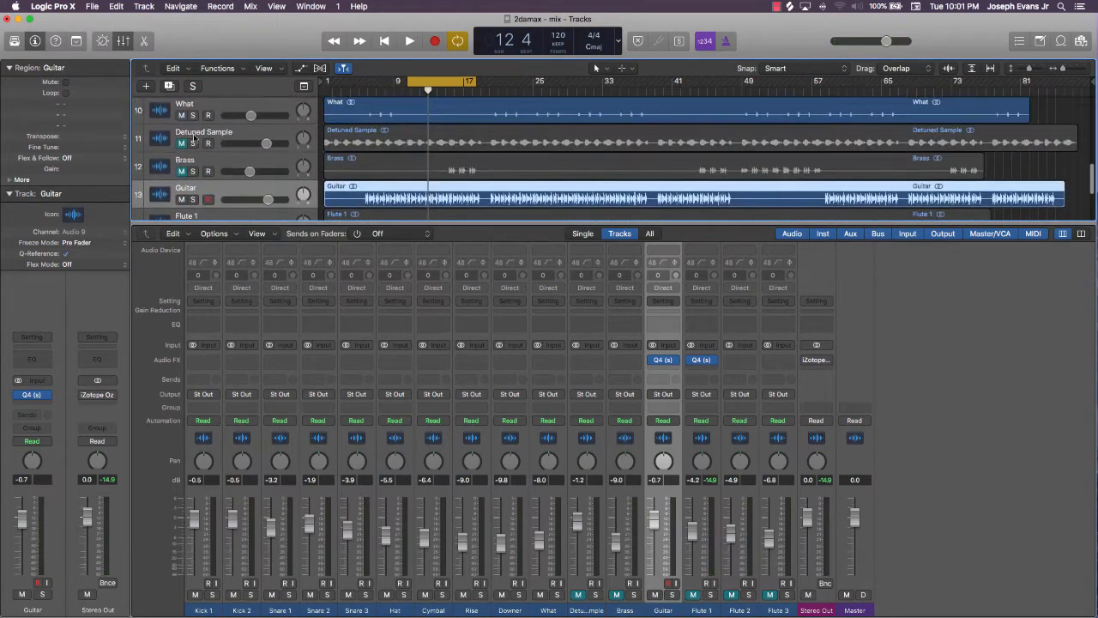
pyautogui.scroll(-1, 194, 137)
pyautogui.scroll(-2, 194, 136)
pyautogui.scroll(2, 193, 136)
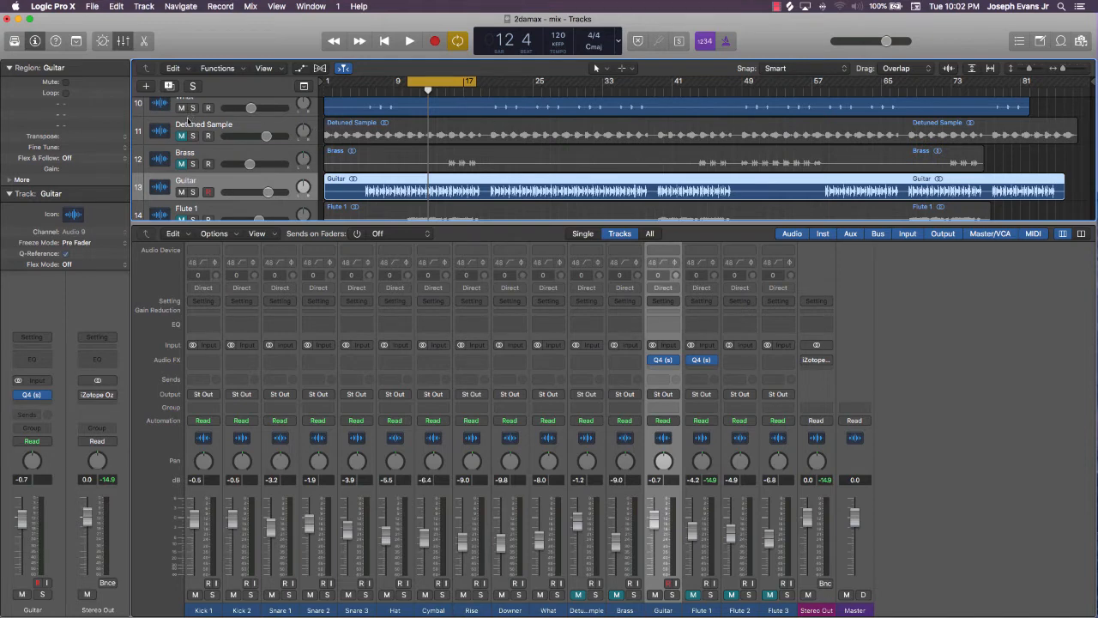
pyautogui.click(232, 126)
pyautogui.click(182, 136)
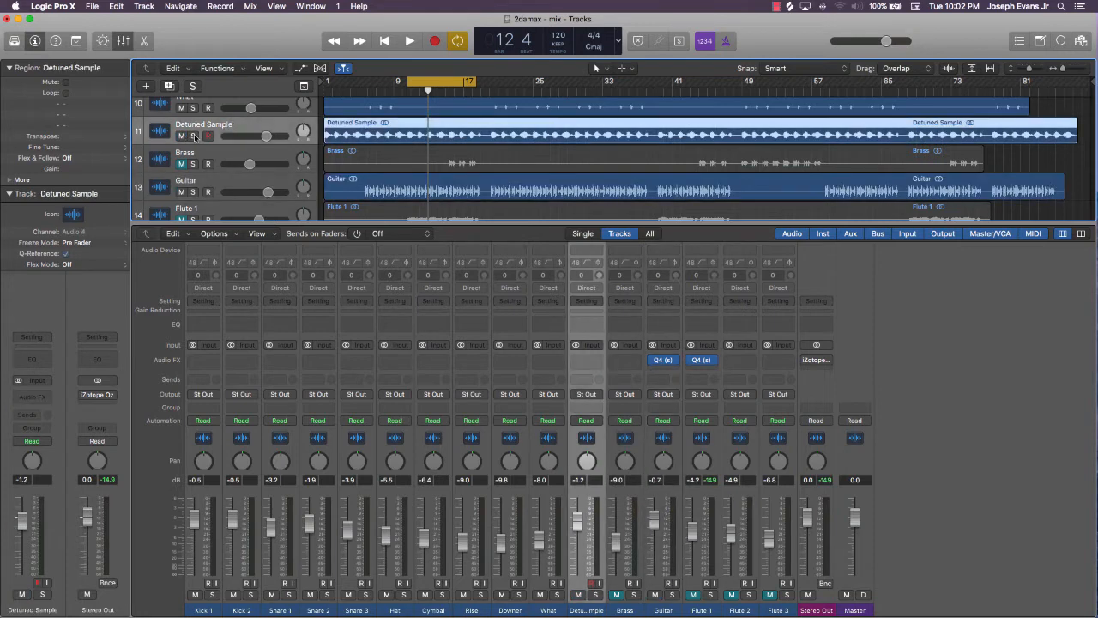
pyautogui.click(193, 137)
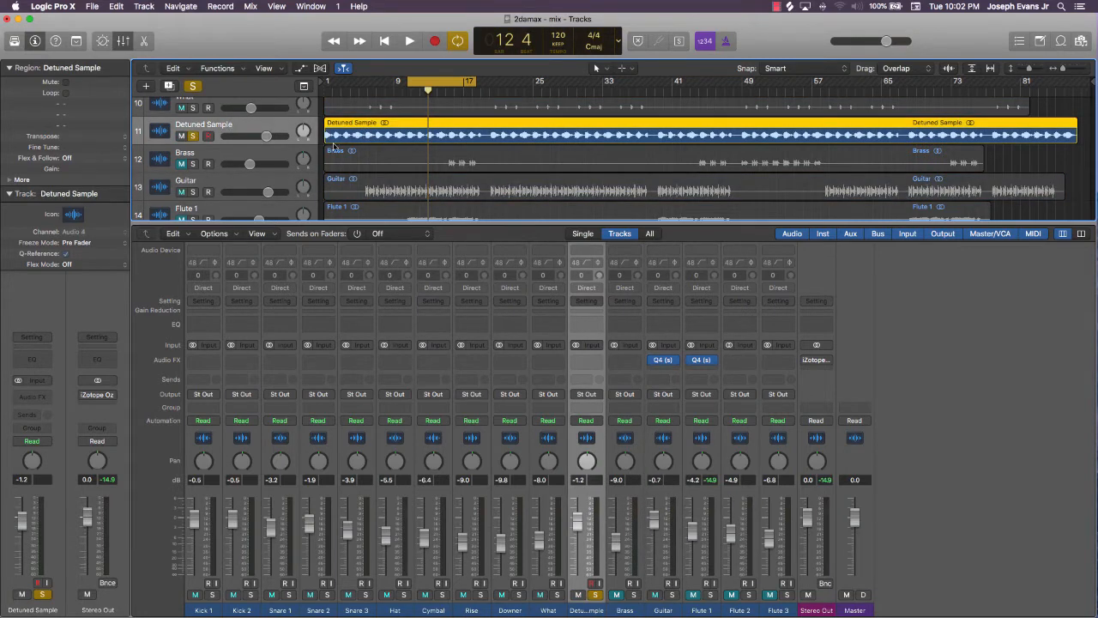
# Insert the Waves Q4 (s) equalizer on the Detuned Sample channel
pyautogui.click(586, 360)
pyautogui.moveTo(595, 576)
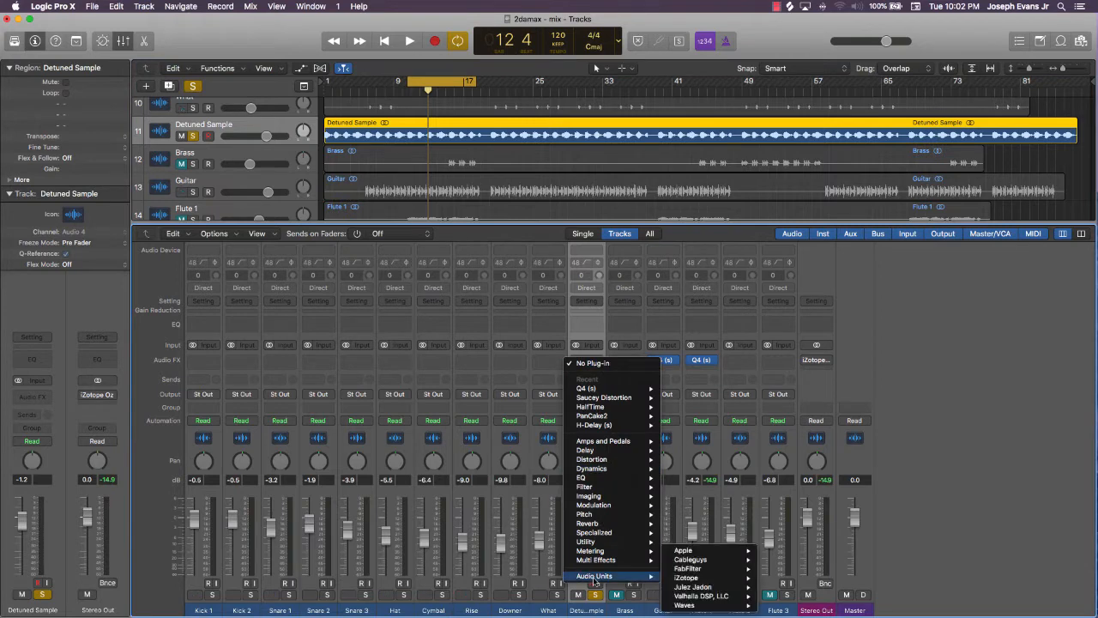
pyautogui.moveTo(742, 607)
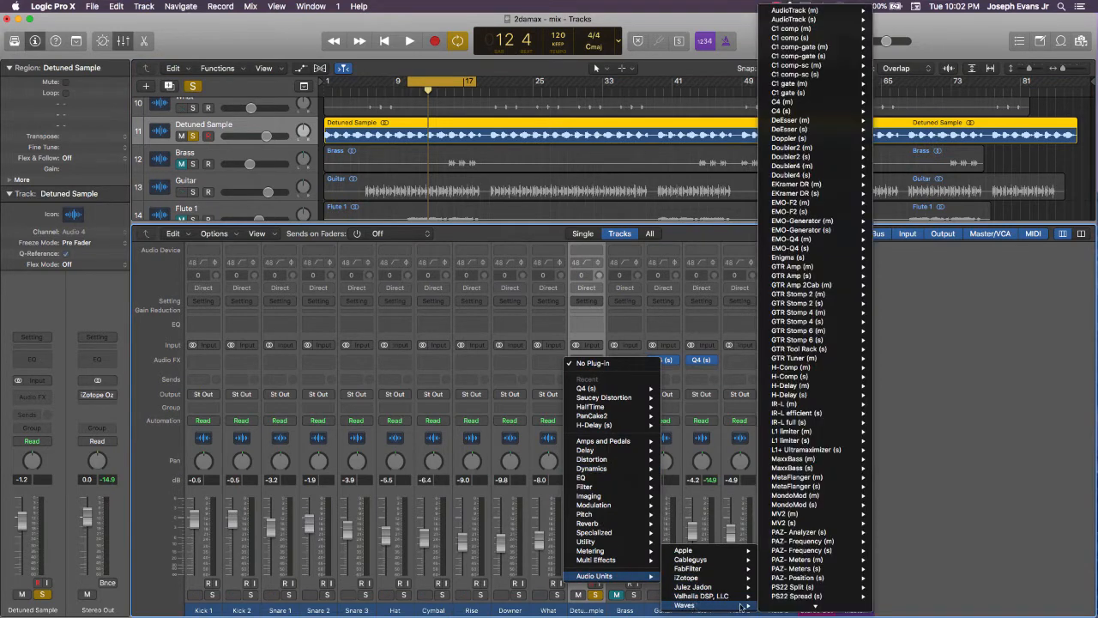
pyautogui.scroll(-10, 807, 446)
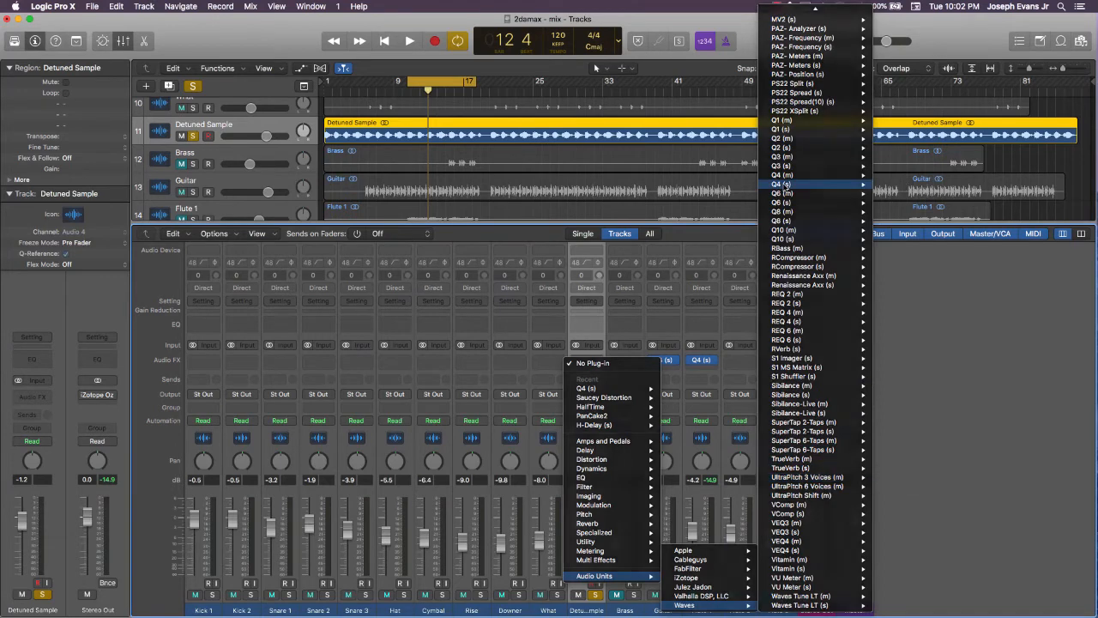
pyautogui.click(784, 185)
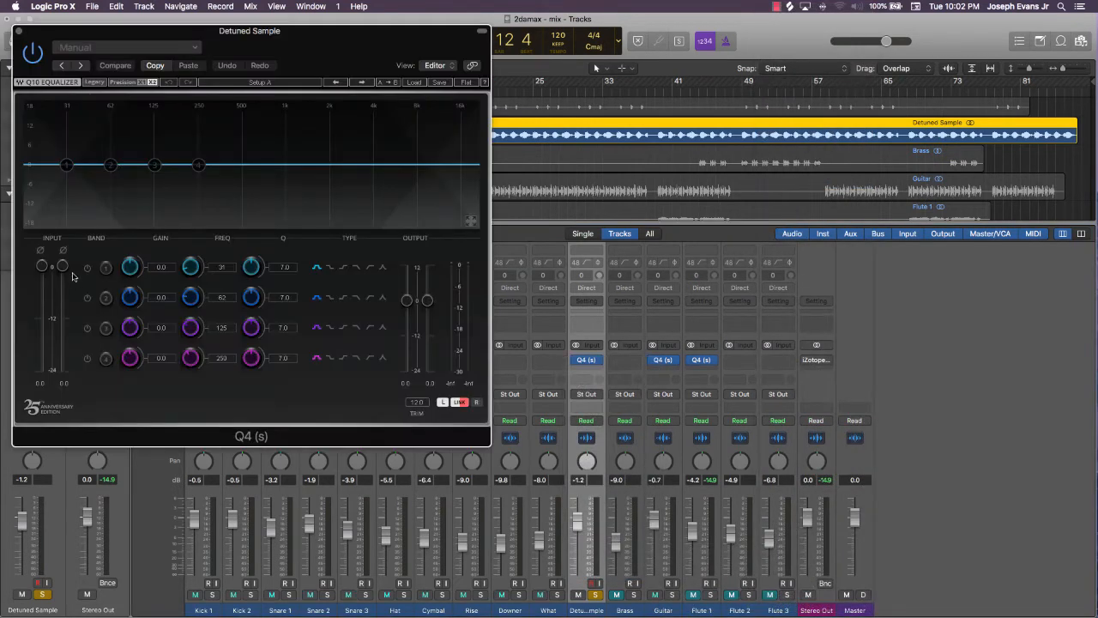
# Enable the sample equalizer's band 1 as a high-pass filter and raise its cutoff to about 100 Hz at 0.3 gain during playback
pyautogui.click(86, 268)
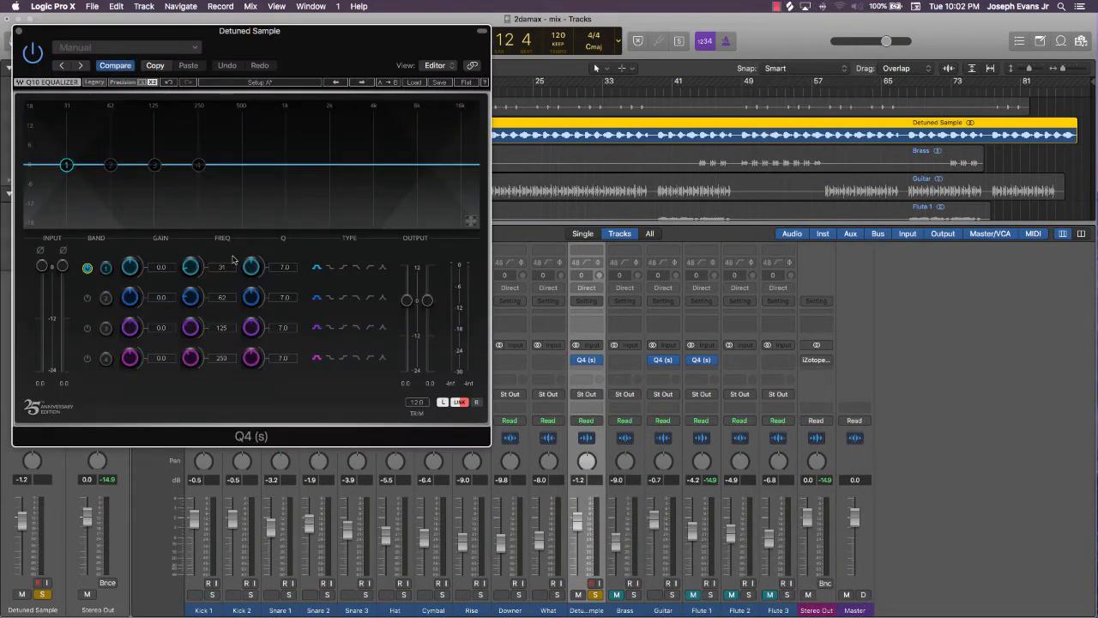
pyautogui.press('space')
pyautogui.click(368, 268)
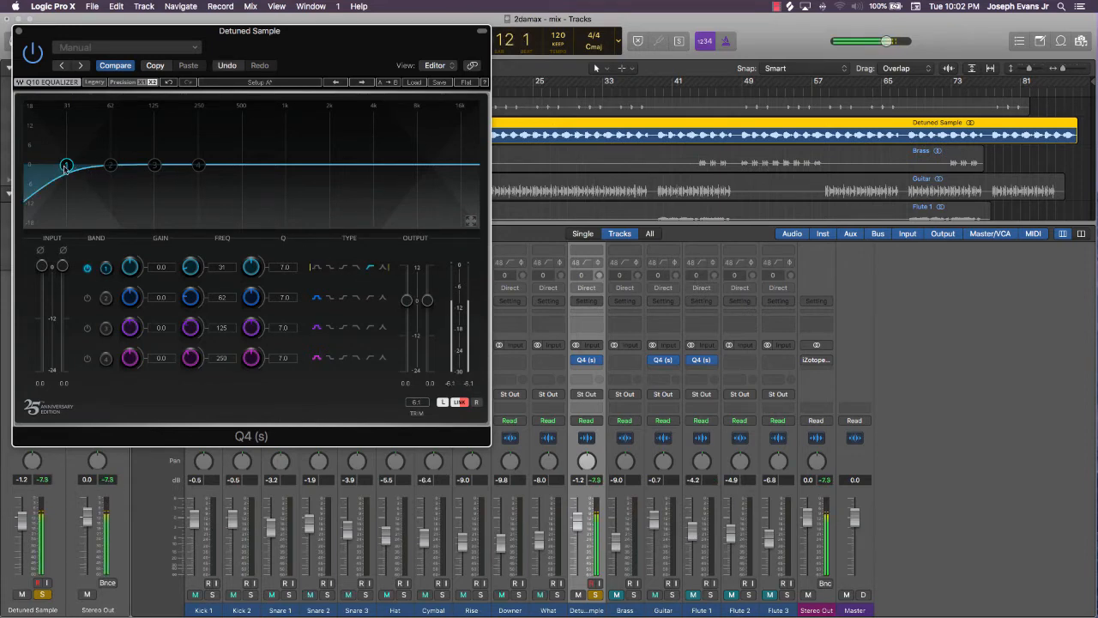
pyautogui.moveTo(65, 168); pyautogui.dragTo(146, 166)
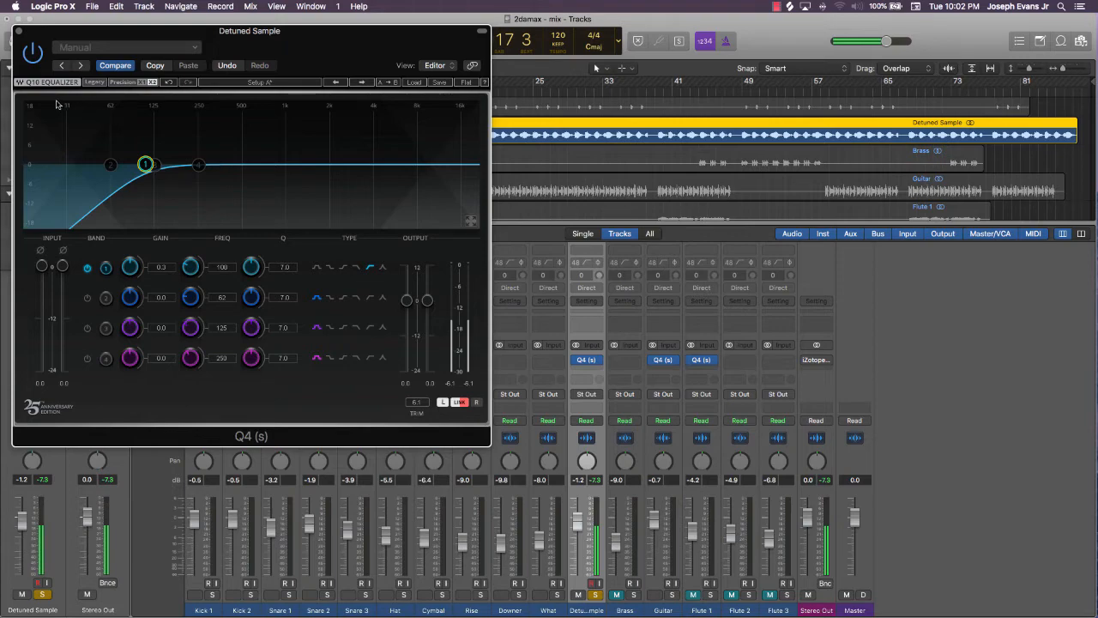
# Raise the Detuned Sample's band 1 high-pass cutoff to about 142 Hz at 0.9 gain, and close the equalizer with playback stopped
pyautogui.moveTo(258, 50); pyautogui.dragTo(753, 177)
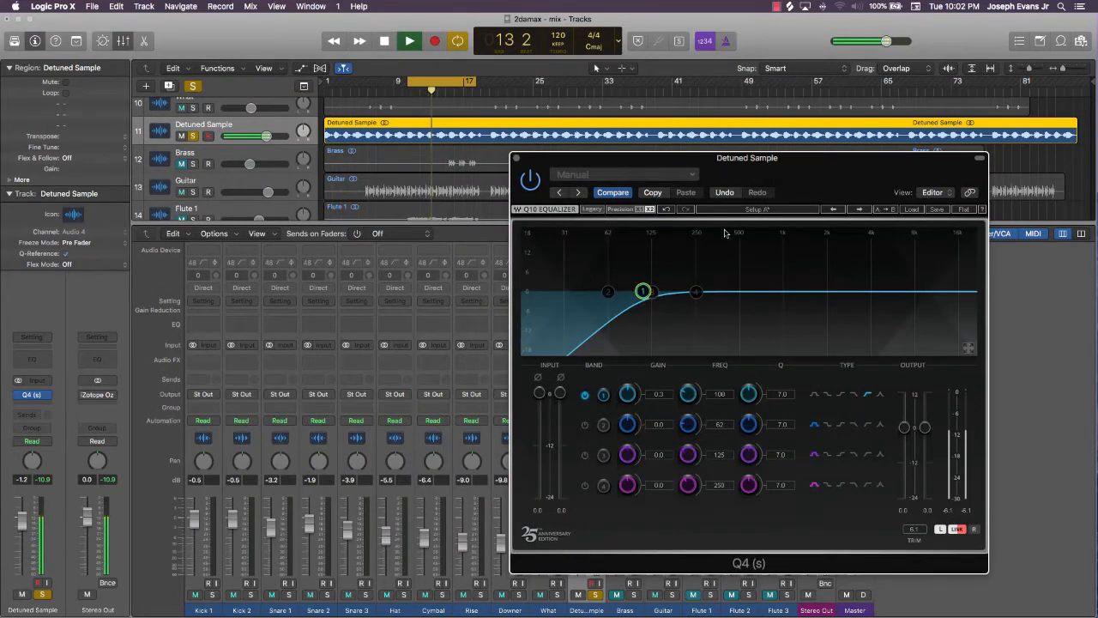
pyautogui.moveTo(644, 292); pyautogui.dragTo(660, 289)
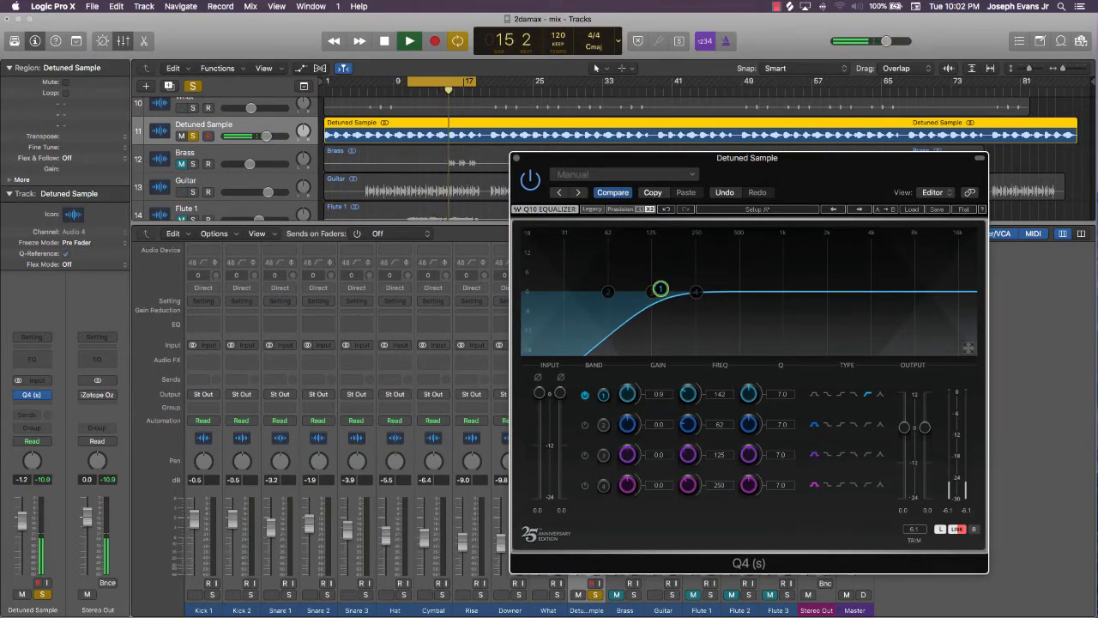
pyautogui.press('space')
pyautogui.click(515, 158)
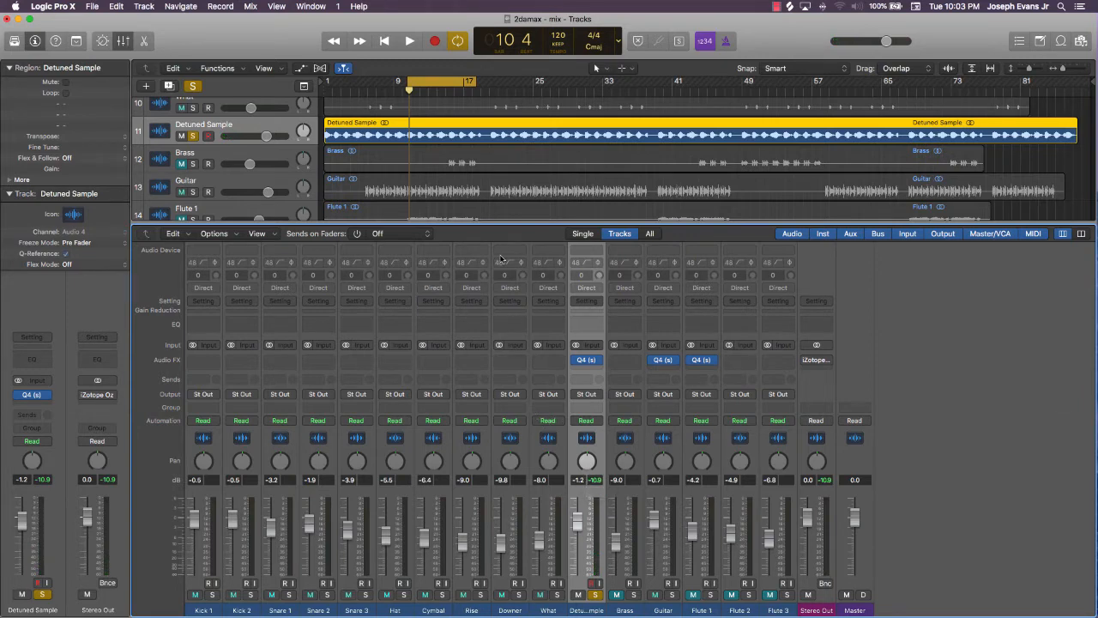
# Replace the mixer with the Piano Roll editor, and switch the Detuned Sample track from soloed to muted
pyautogui.press('p')
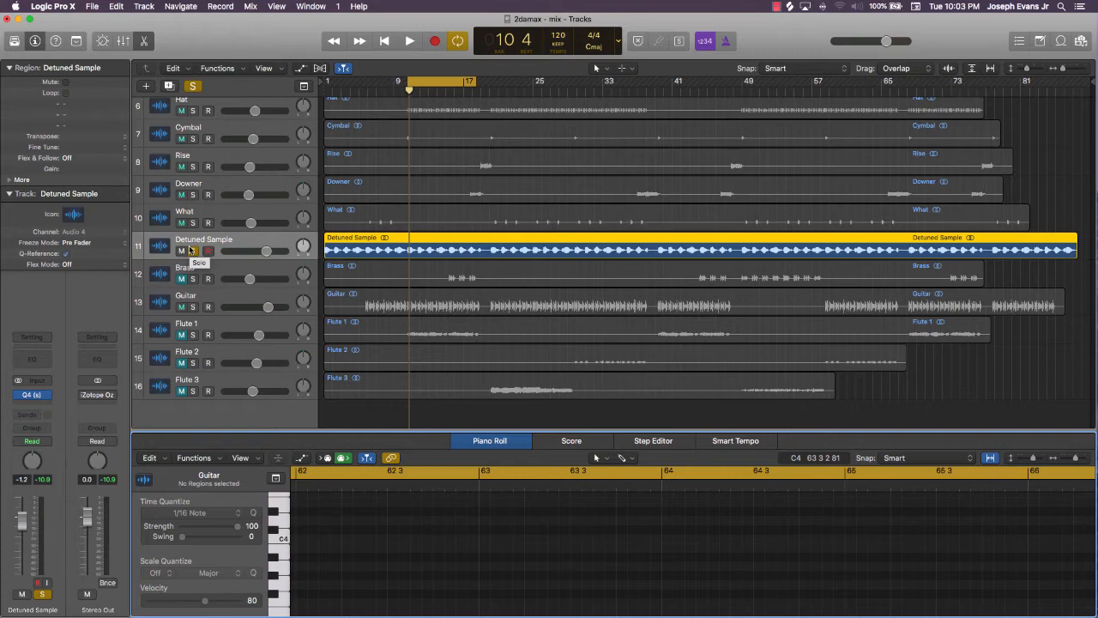
pyautogui.click(193, 251)
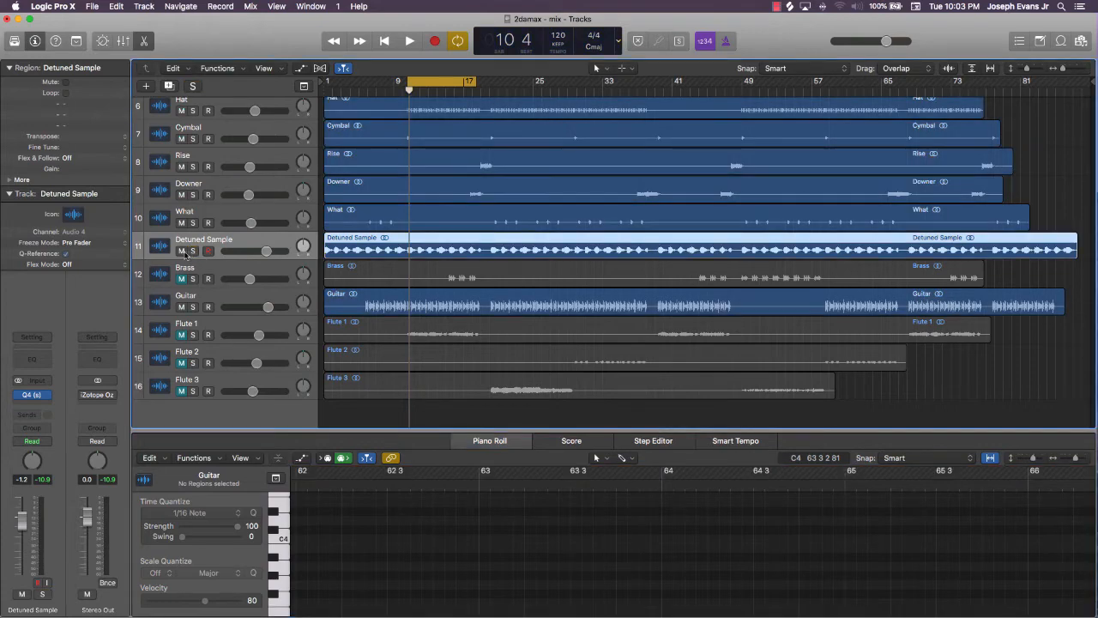
pyautogui.click(181, 250)
pyautogui.scroll(5, 202, 242)
pyautogui.scroll(-5, 204, 247)
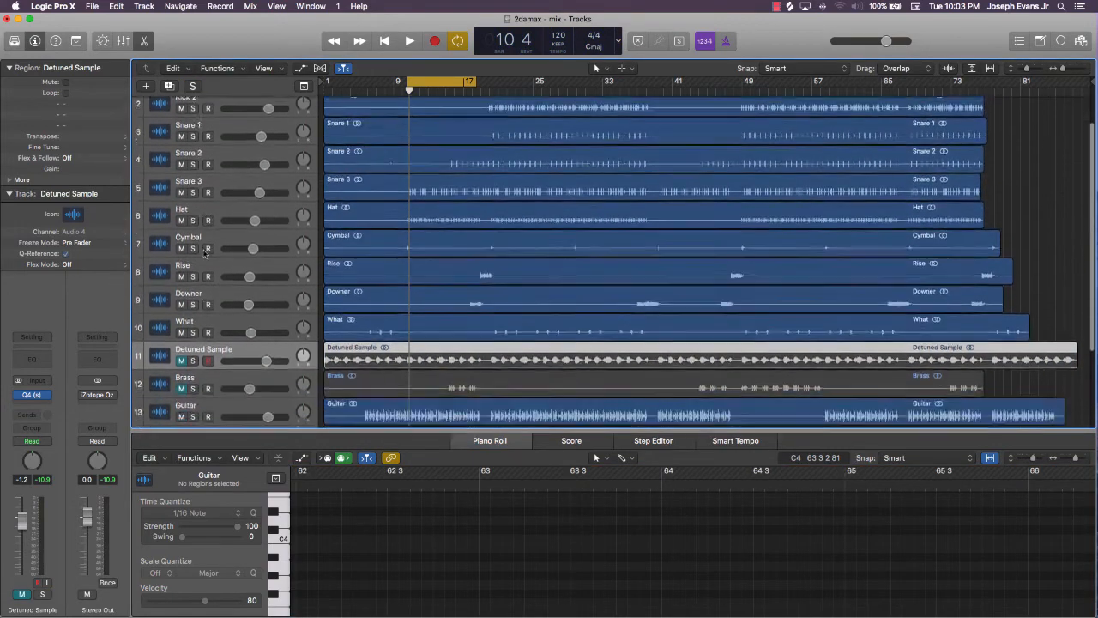
pyautogui.scroll(1, 204, 250)
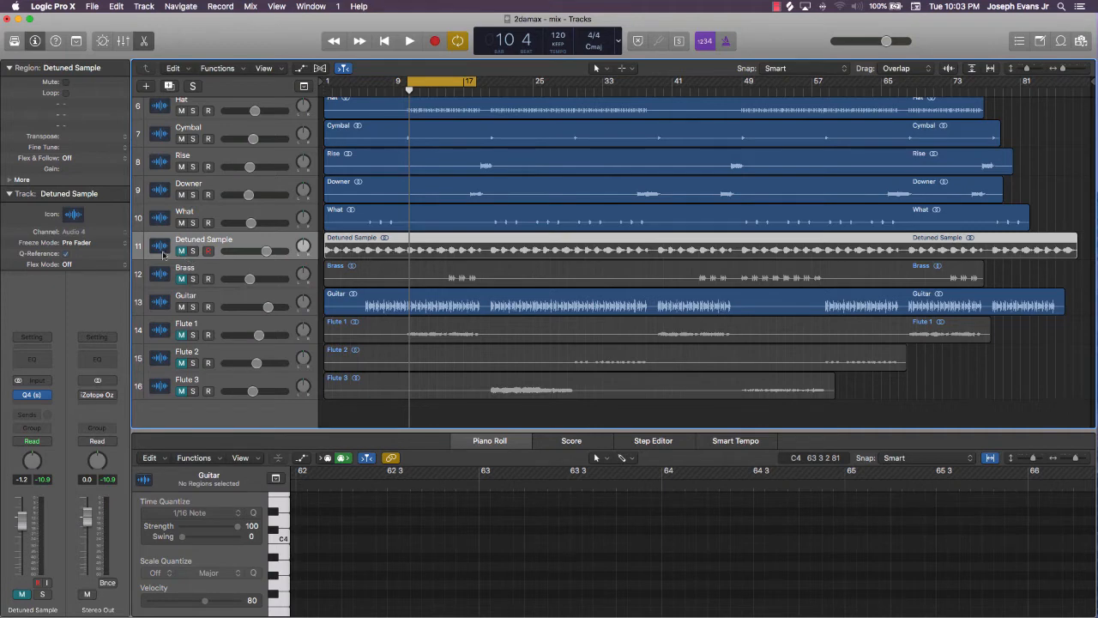
# Solo the Detuned Sample, Guitar and Flute 1 tracks together, leaving Brass and Flute 2 unsoloed
pyautogui.moveTo(194, 251); pyautogui.dragTo(193, 359)
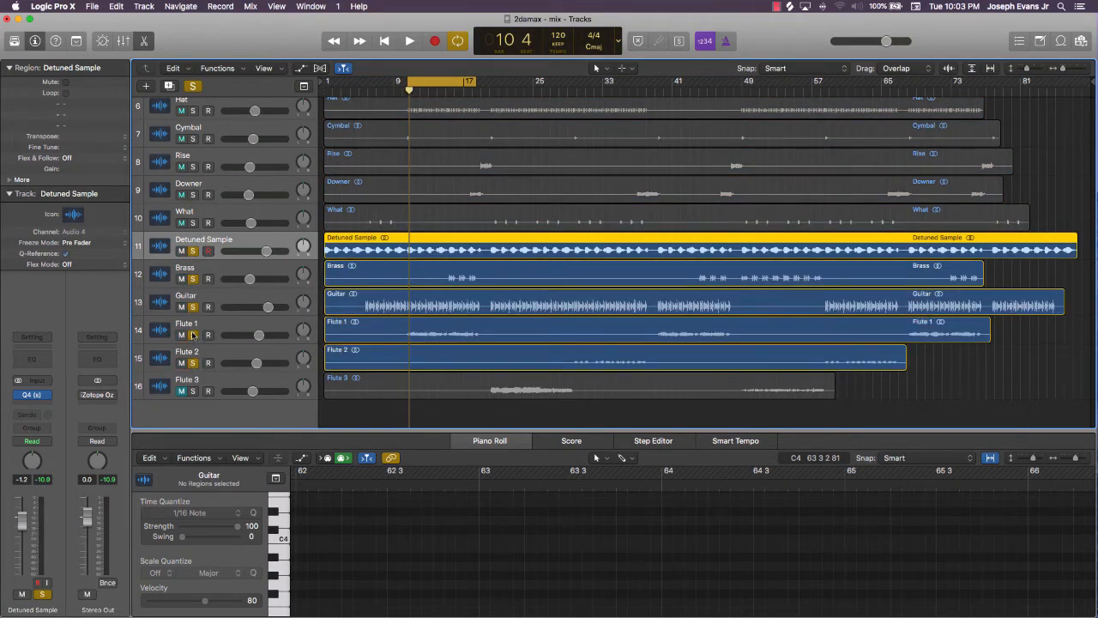
pyautogui.click(193, 335)
pyautogui.click(193, 335)
pyautogui.click(193, 362)
pyautogui.scroll(2, 266, 285)
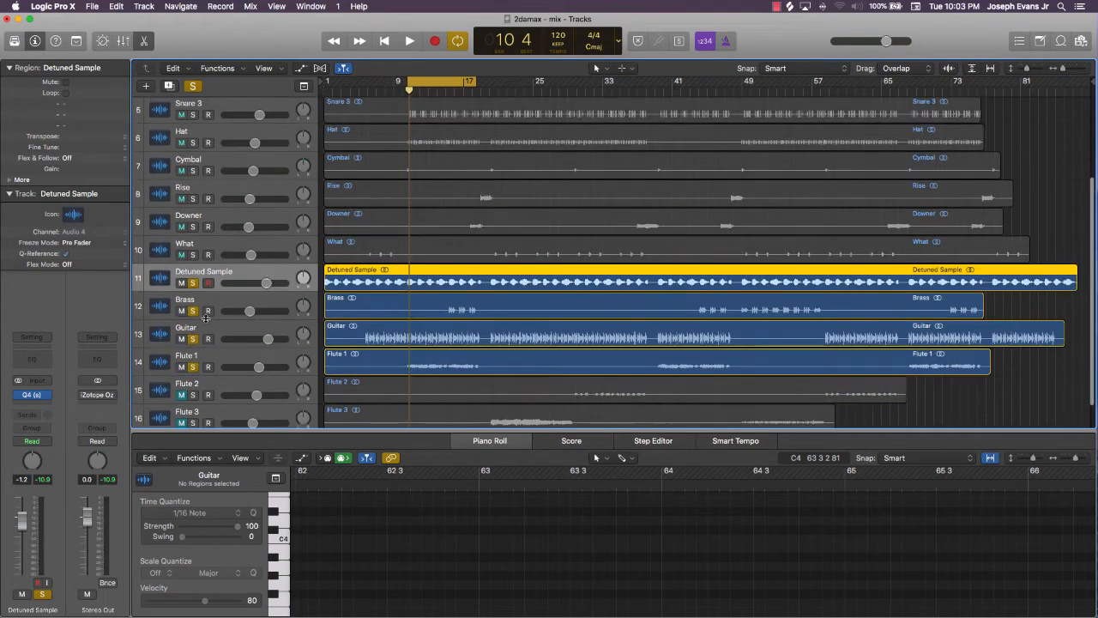
pyautogui.click(193, 318)
# Move the cycle region later so it spans about bars 20 to 28
pyautogui.scroll(2, 275, 272)
pyautogui.scroll(3, 273, 273)
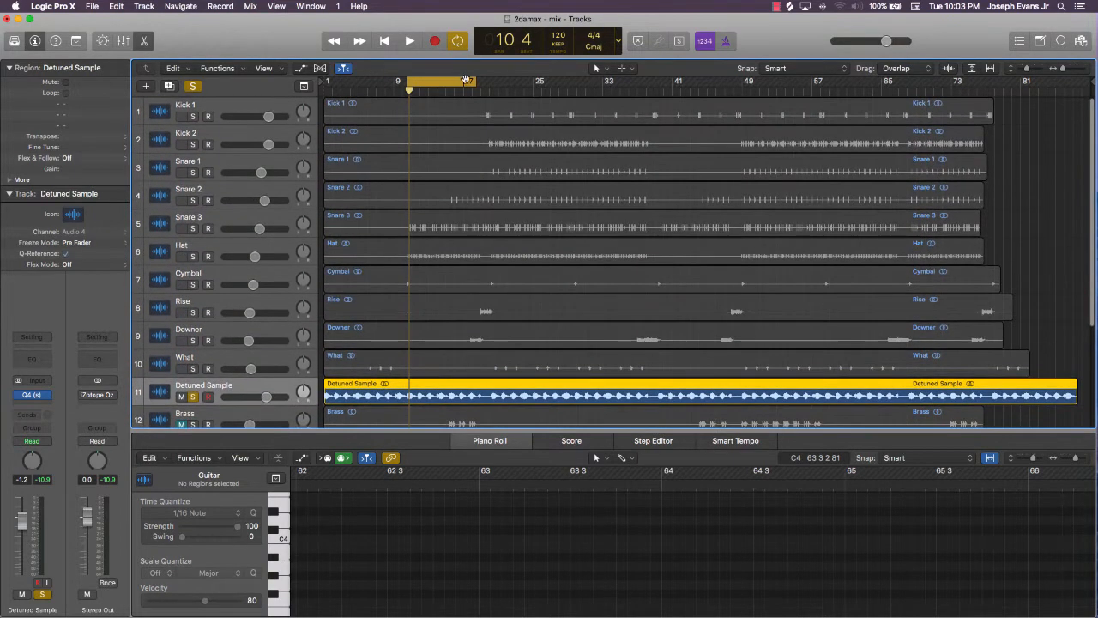
pyautogui.moveTo(453, 82); pyautogui.dragTo(516, 85)
pyautogui.scroll(-4, 508, 165)
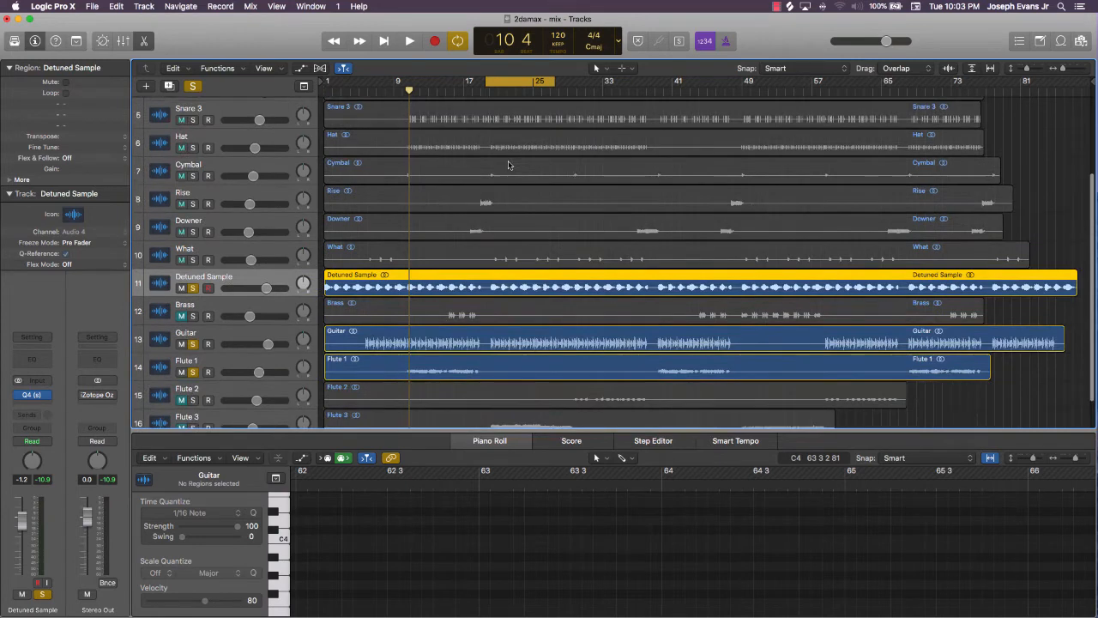
pyautogui.scroll(1, 508, 164)
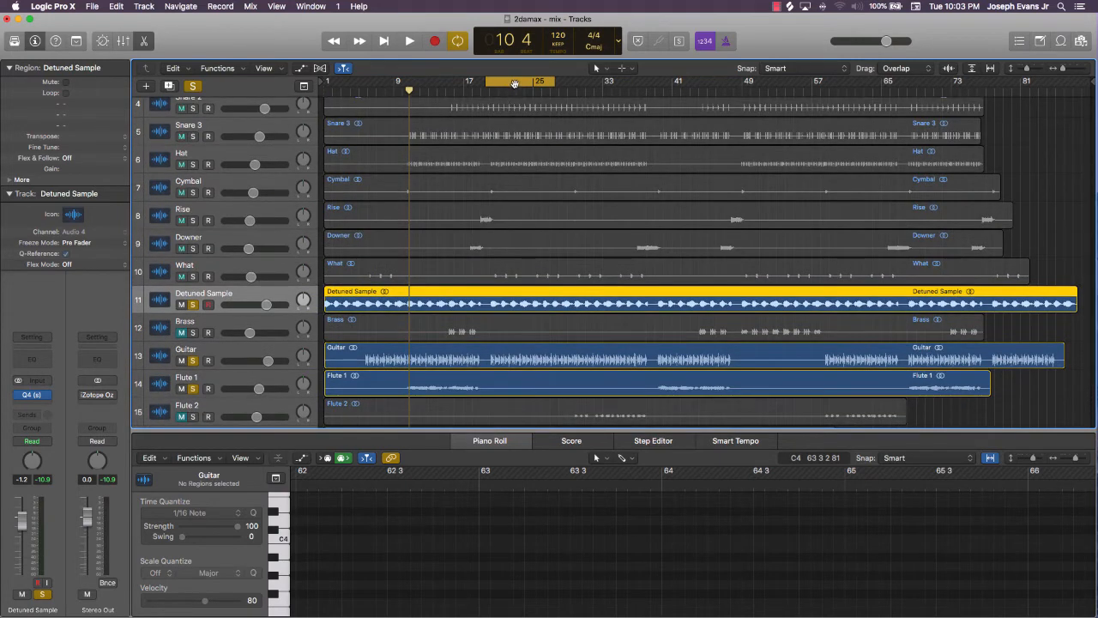
pyautogui.moveTo(515, 82); pyautogui.dragTo(518, 83)
# Solo Kick 1 along with the melodic tracks, start playback, and select the Kick 1 track
pyautogui.scroll(4, 501, 183)
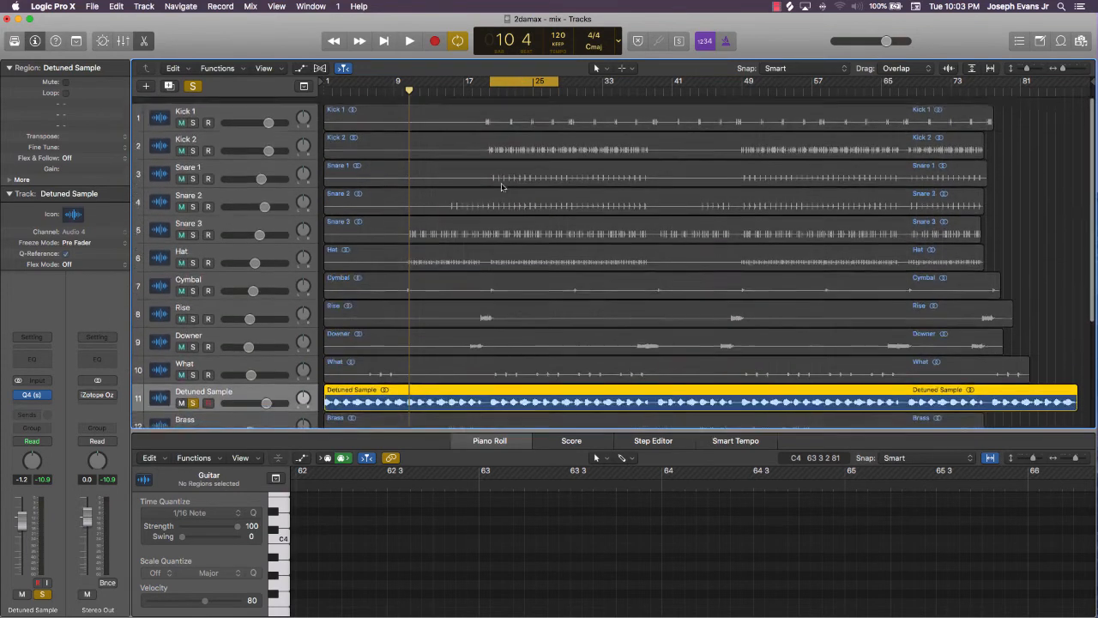
pyautogui.click(194, 116)
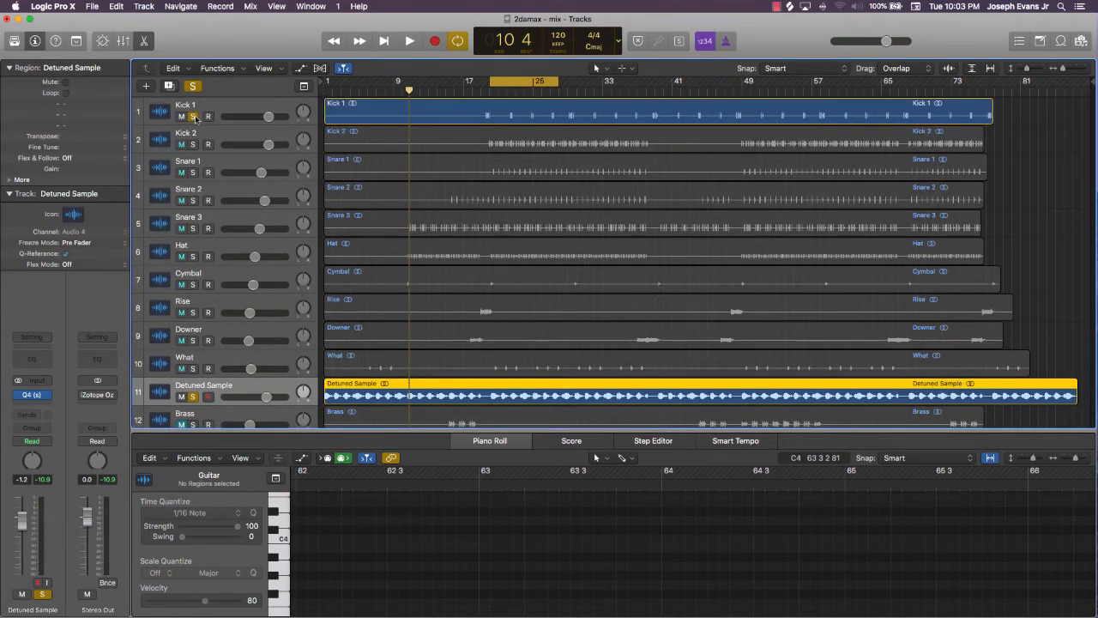
pyautogui.press('space')
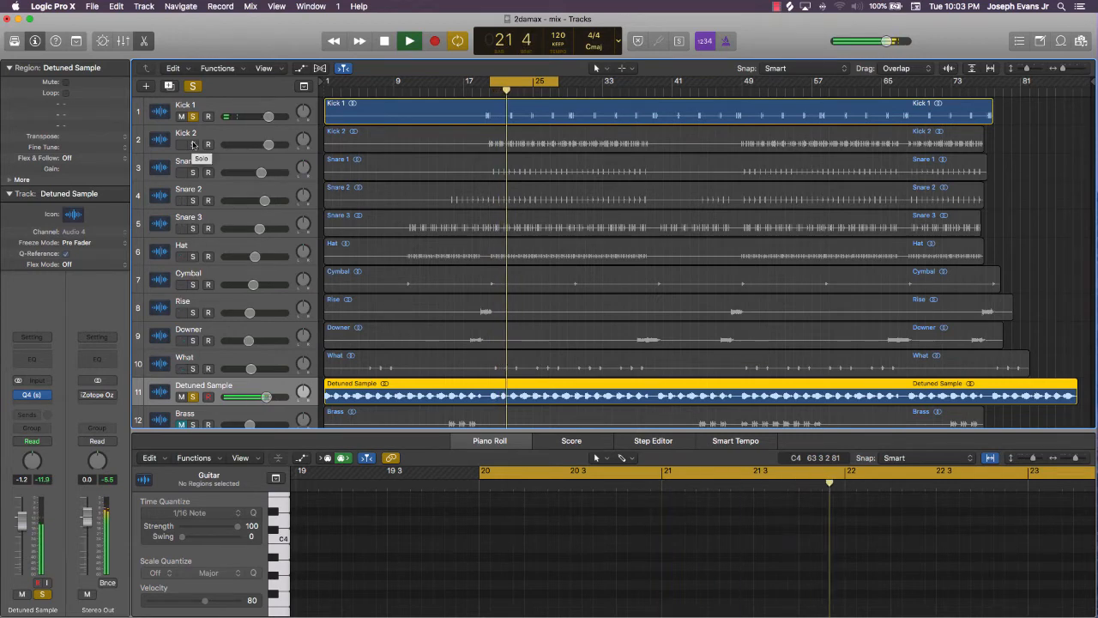
pyautogui.click(210, 103)
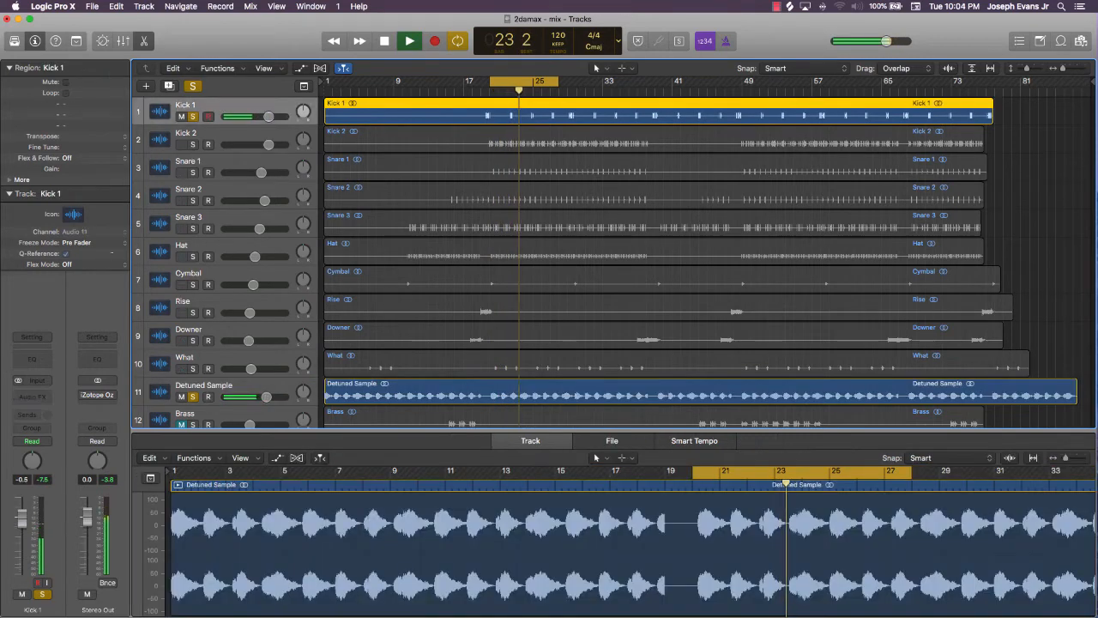
# Insert the stereo Waves Q4 (s) equalizer on the Kick 1 track, dismissing the system overload alert, and move its window off the track list
pyautogui.click(42, 396)
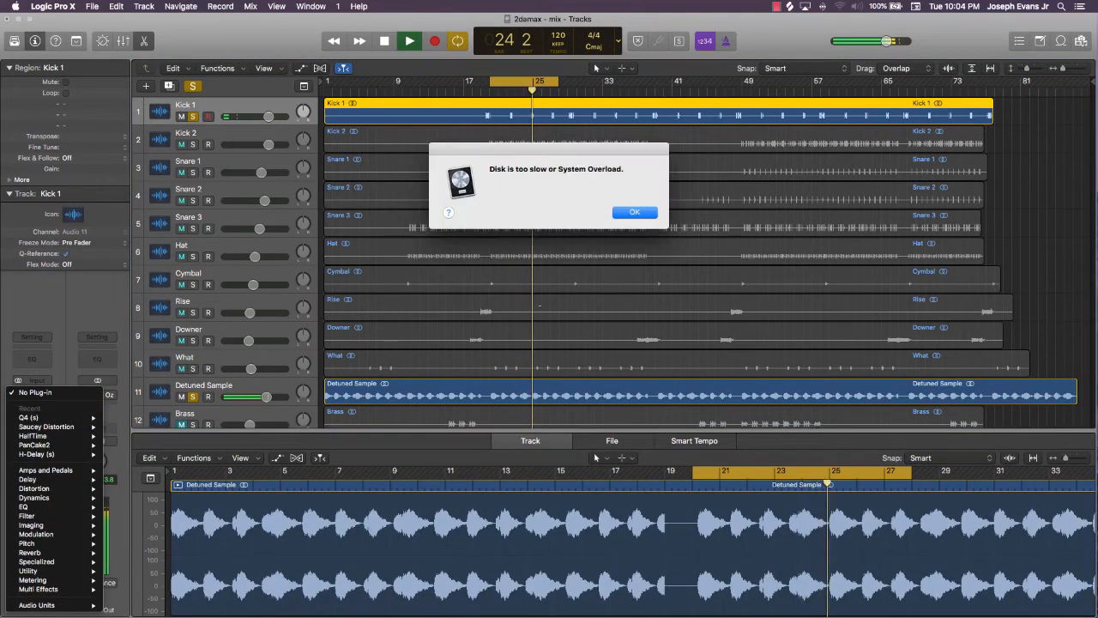
pyautogui.press('Return')
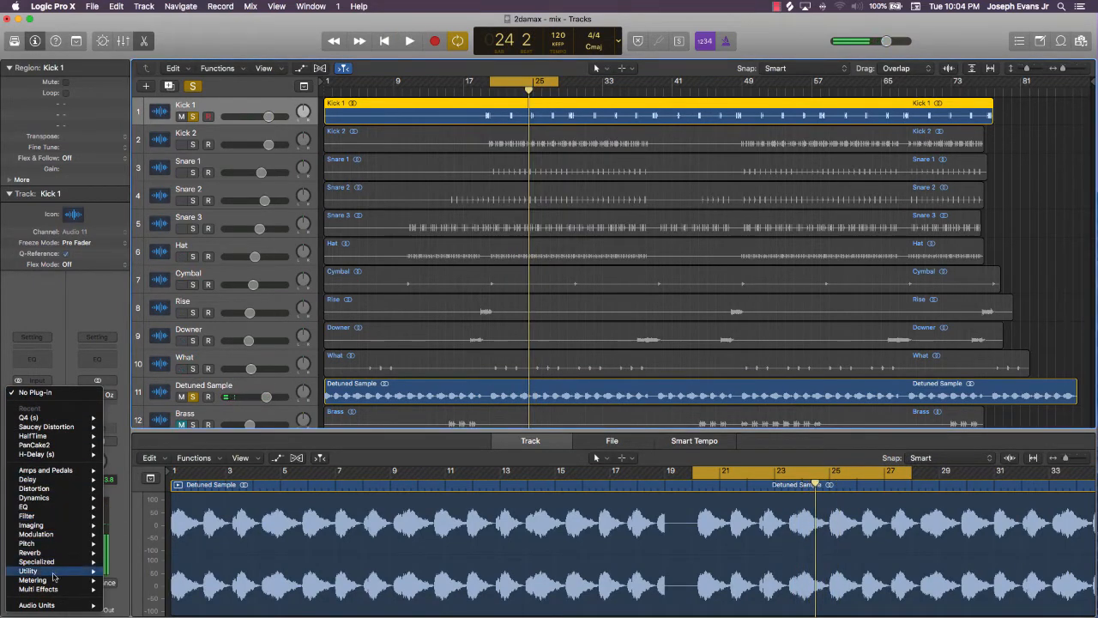
pyautogui.moveTo(90, 606)
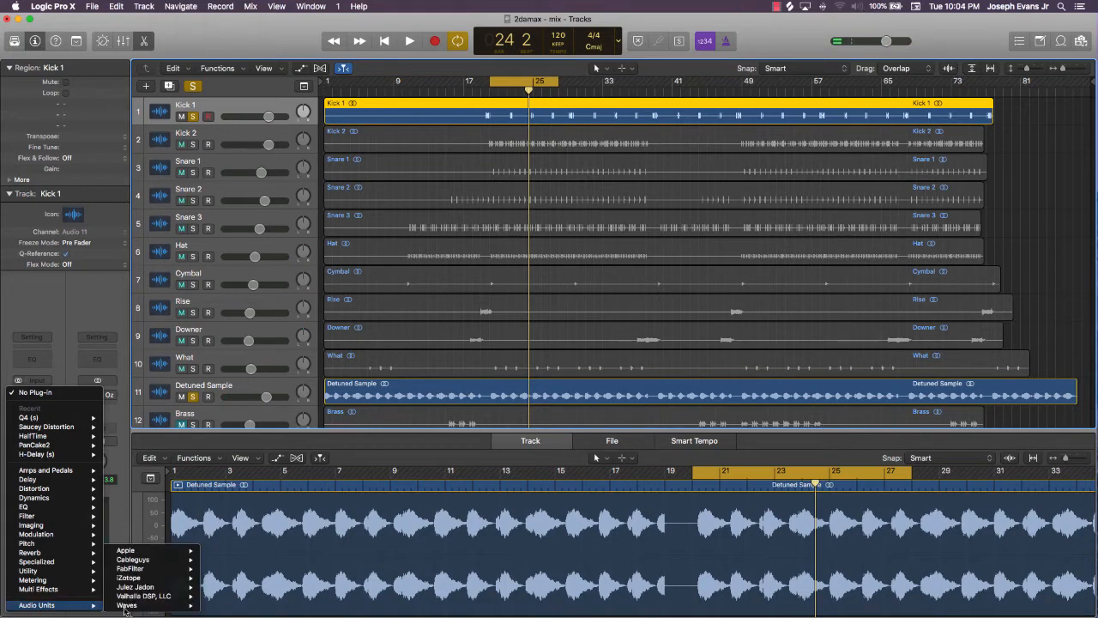
pyautogui.moveTo(137, 606)
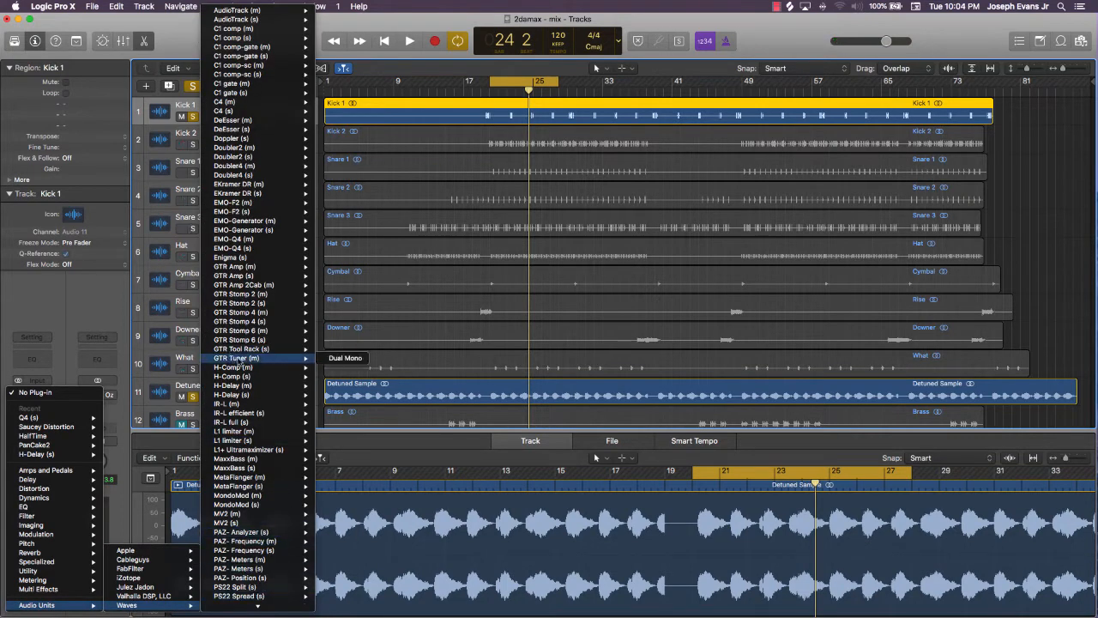
pyautogui.moveTo(246, 341)
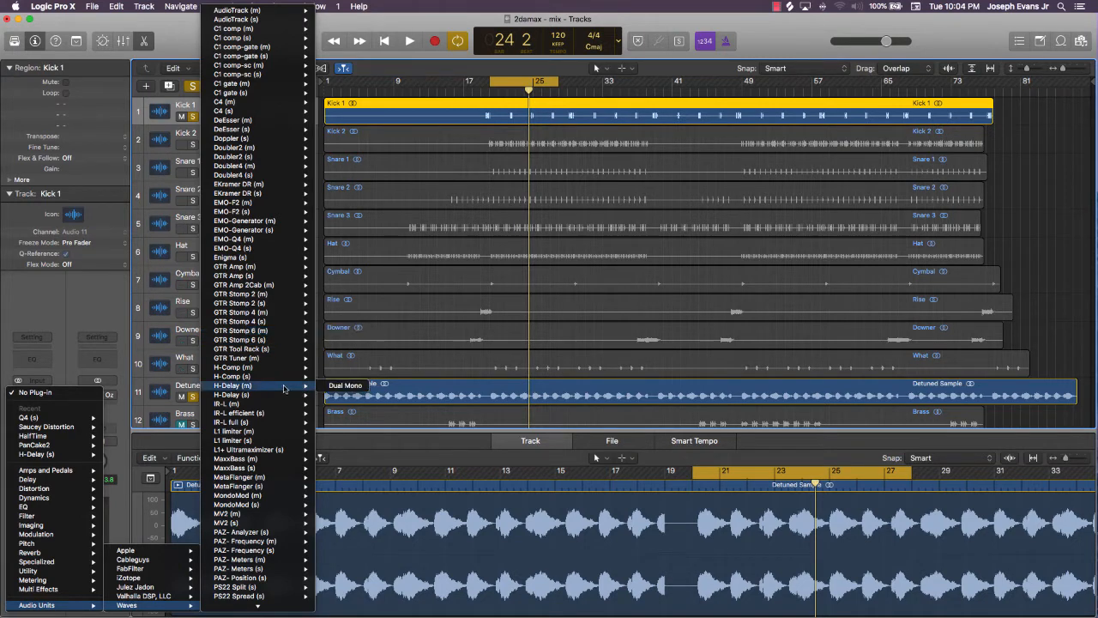
pyautogui.scroll(-5, 247, 388)
pyautogui.scroll(-1, 245, 388)
pyautogui.moveTo(244, 392)
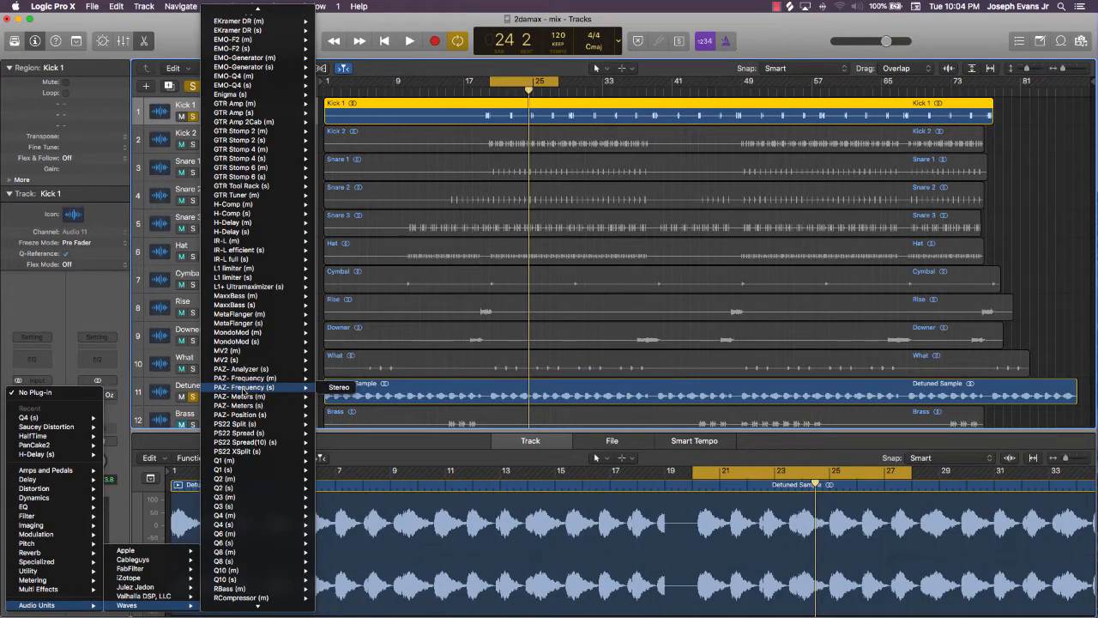
pyautogui.moveTo(250, 464)
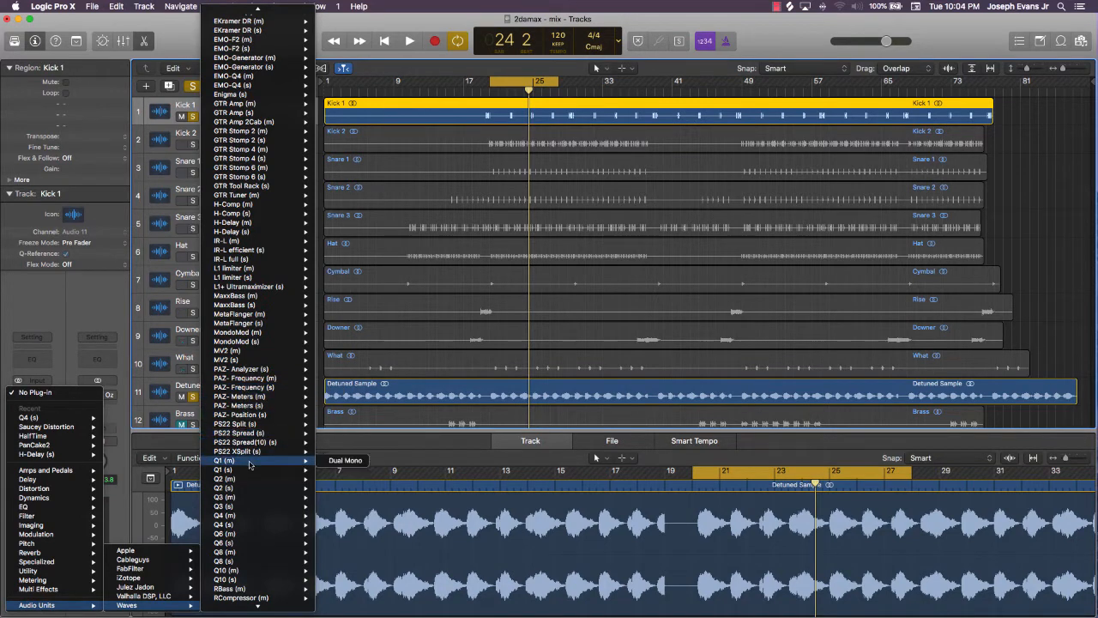
pyautogui.moveTo(253, 525)
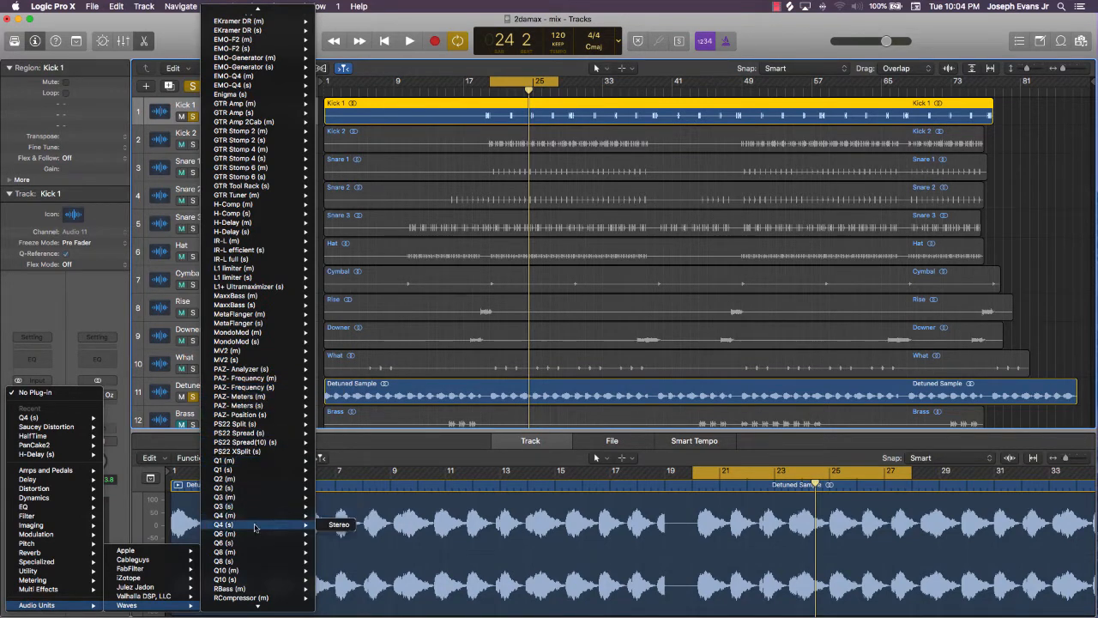
pyautogui.click(340, 525)
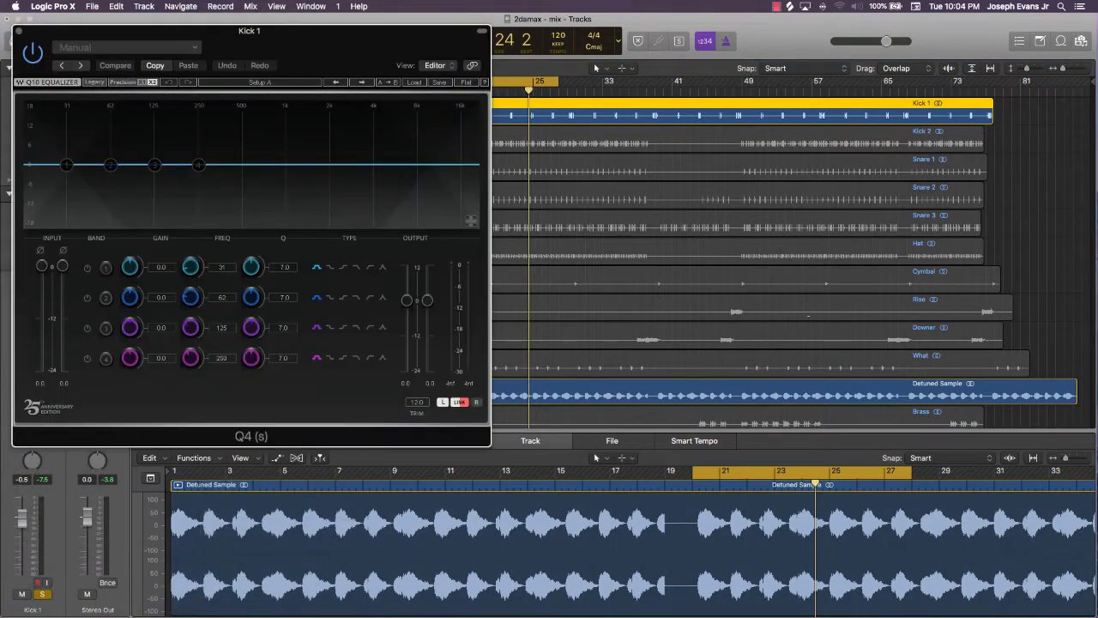
pyautogui.moveTo(241, 31); pyautogui.dragTo(715, 144)
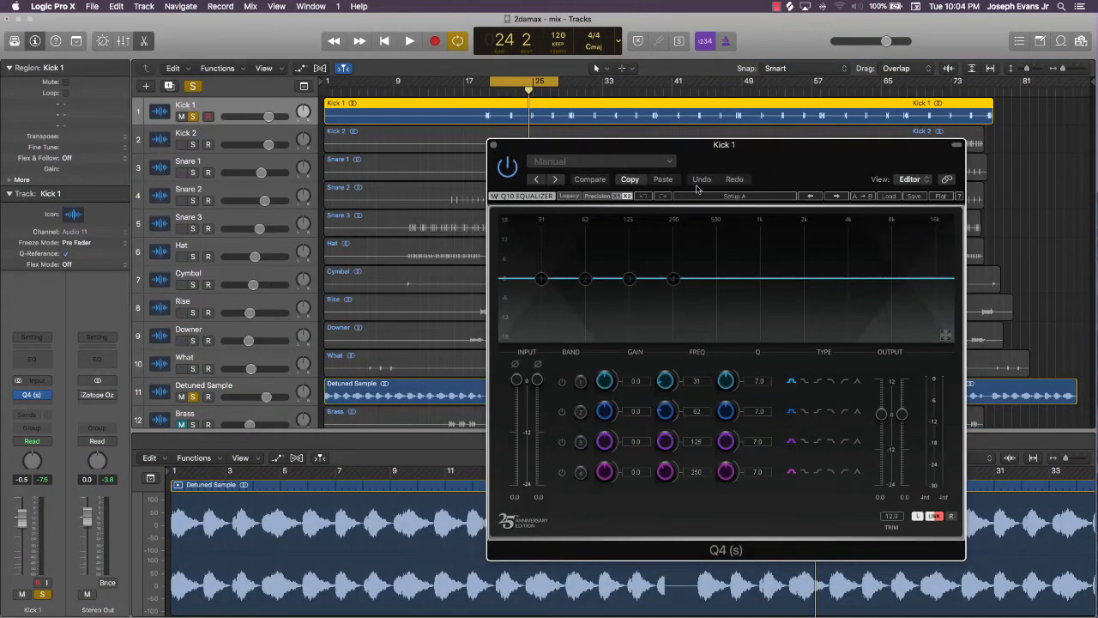
# Enable band 1 of the Kick 1 equalizer as a high-pass filter at about 21 Hz, and start playback
pyautogui.click(562, 383)
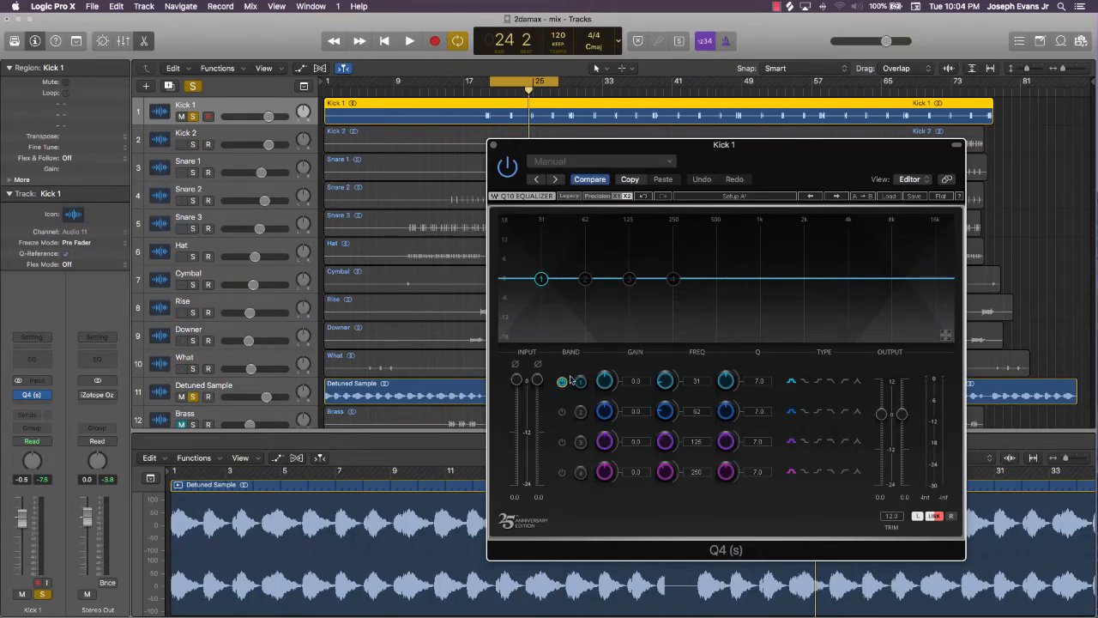
pyautogui.click(844, 384)
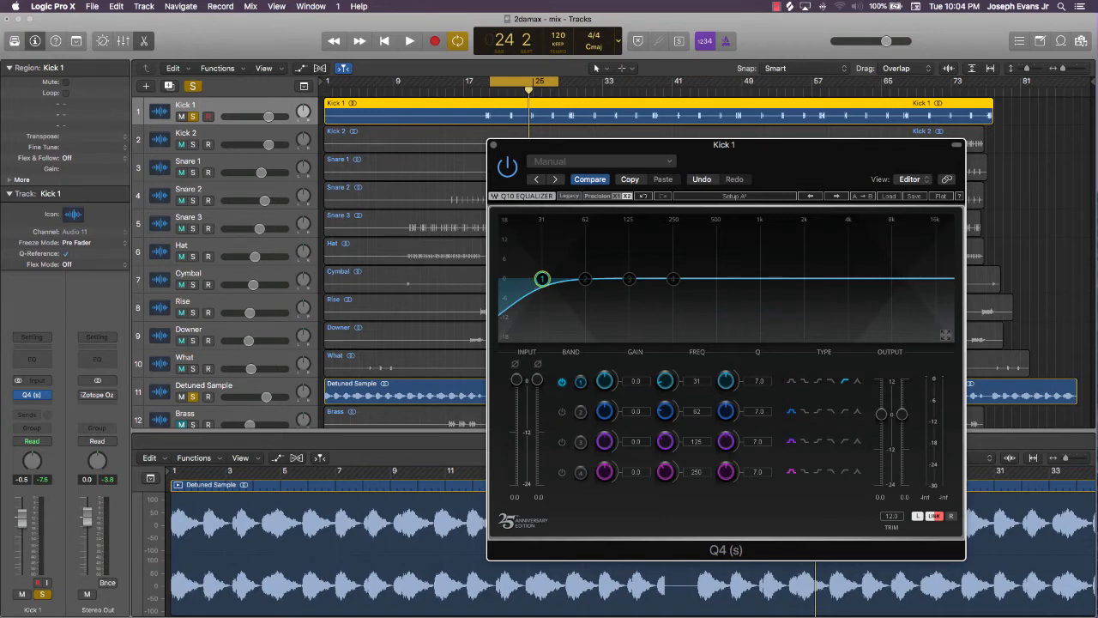
pyautogui.moveTo(542, 279); pyautogui.dragTo(517, 272)
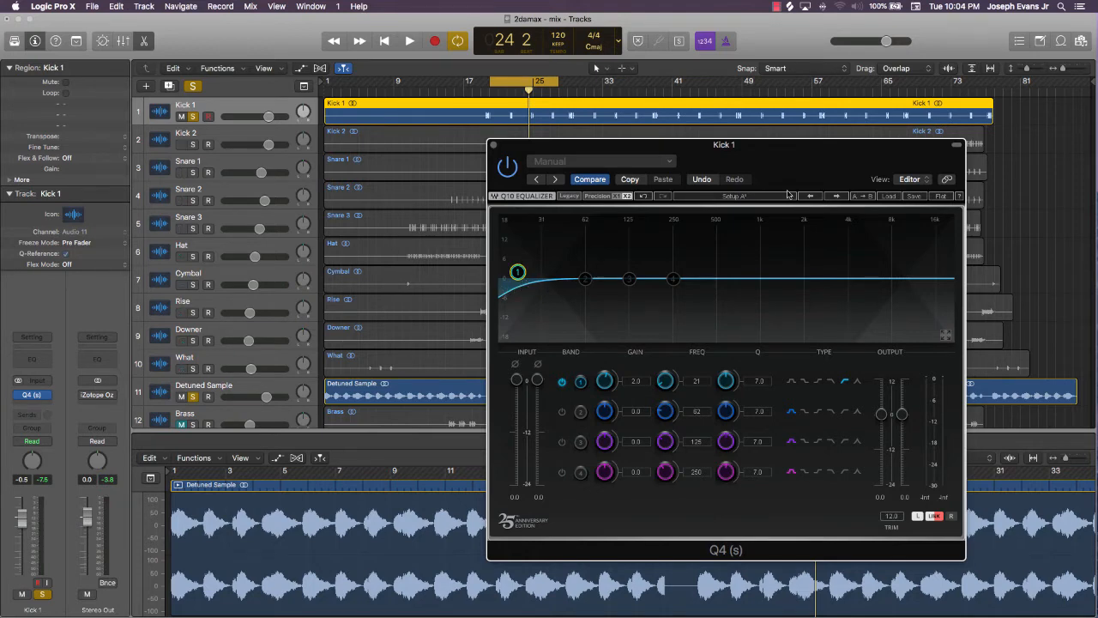
pyautogui.click(1009, 168)
pyautogui.press('space')
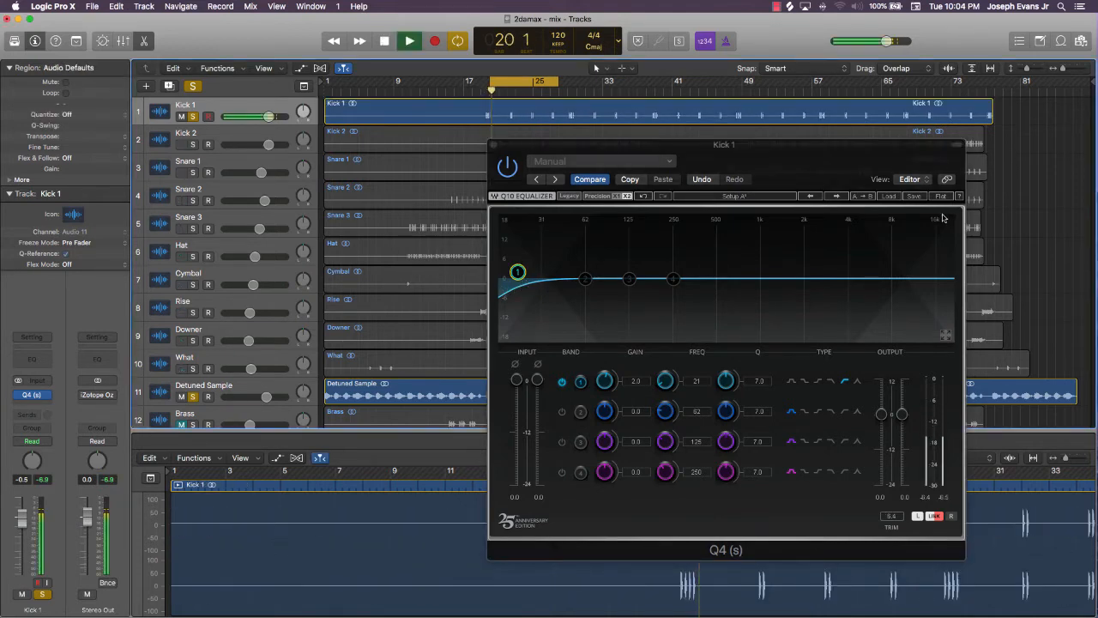
# Solo the Kick 2 track, insert a stereo Waves Q4 (s) on it, and close the Kick 1 equalizer window
pyautogui.click(199, 137)
pyautogui.click(193, 145)
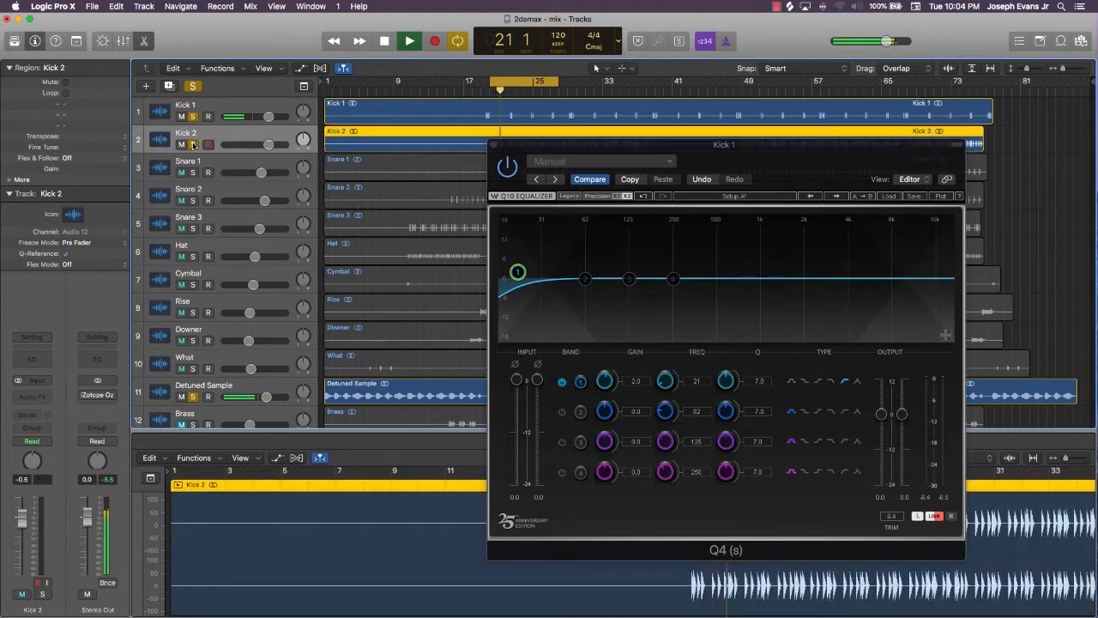
pyautogui.click(32, 396)
pyautogui.moveTo(45, 606)
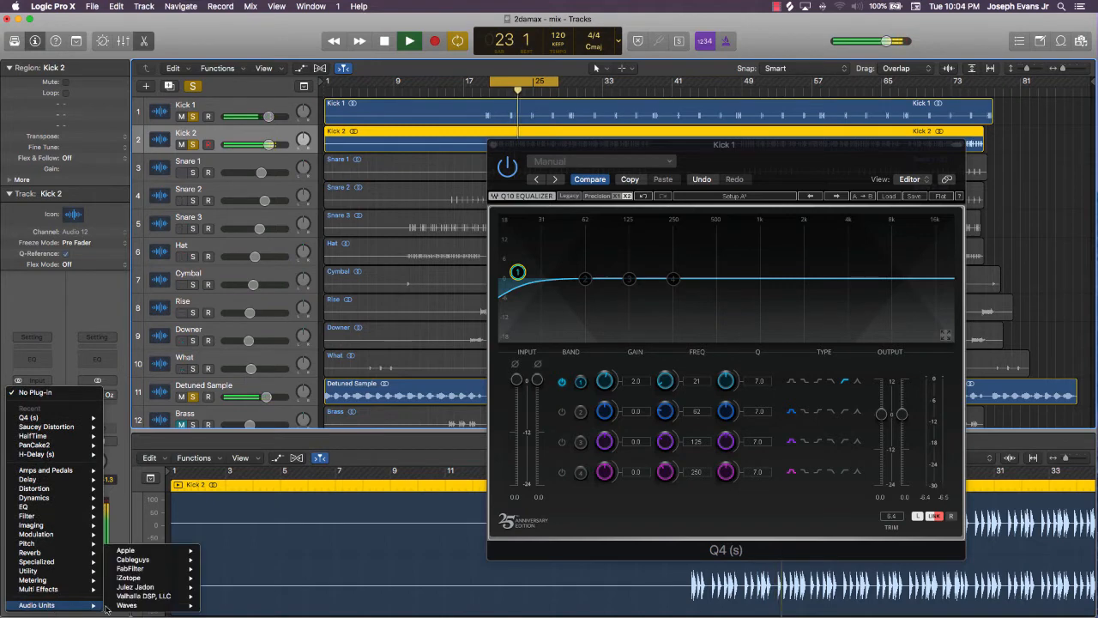
pyautogui.moveTo(126, 605)
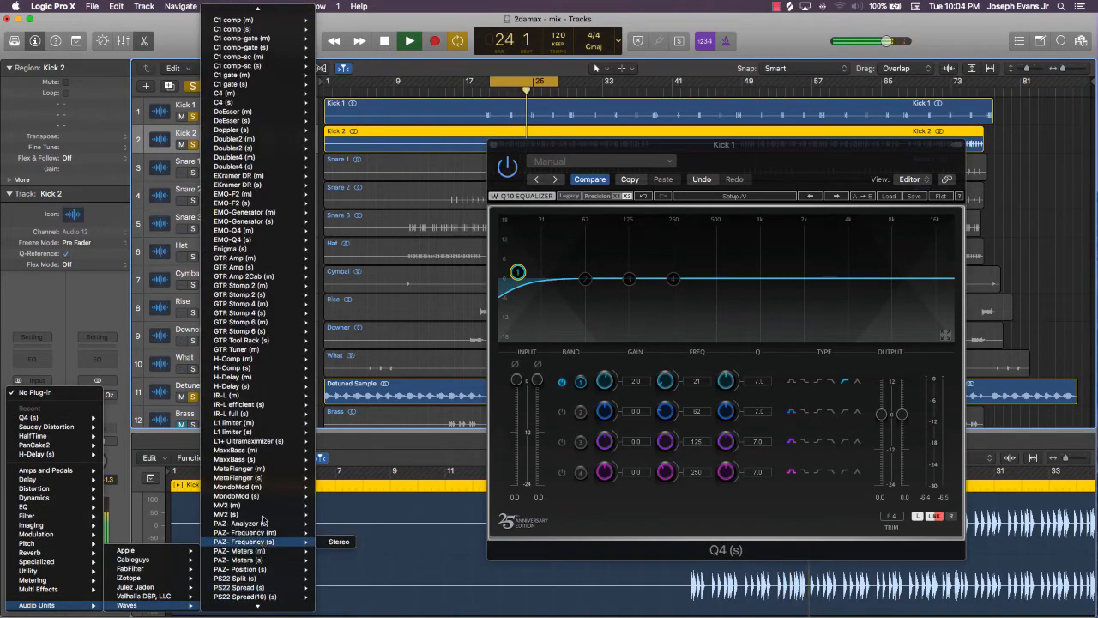
pyautogui.scroll(-5, 240, 316)
pyautogui.scroll(-3, 242, 318)
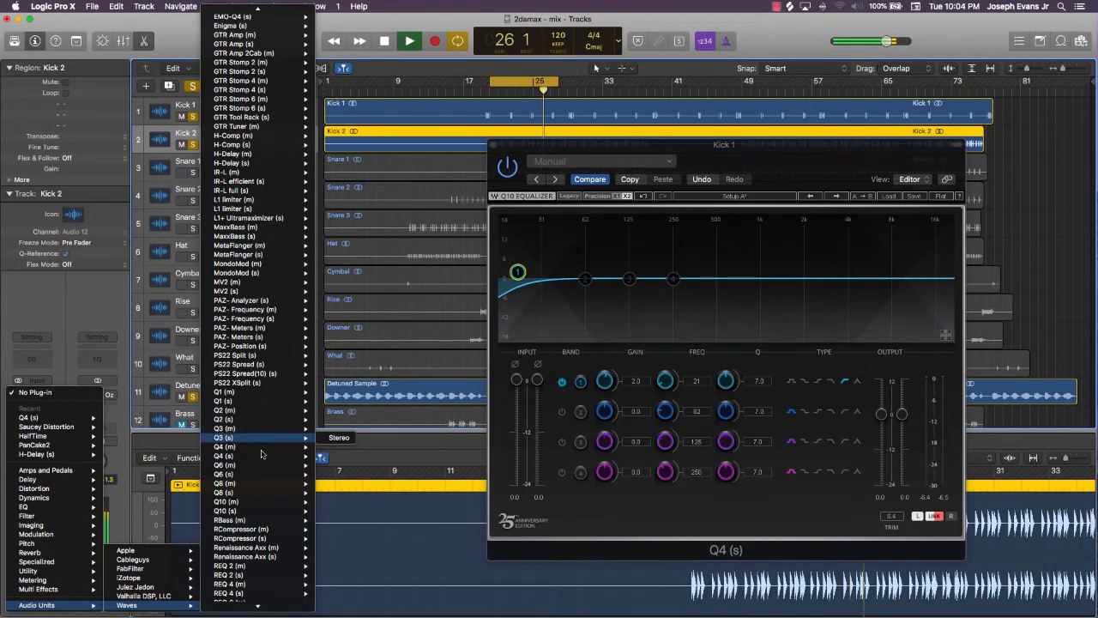
pyautogui.click(320, 459)
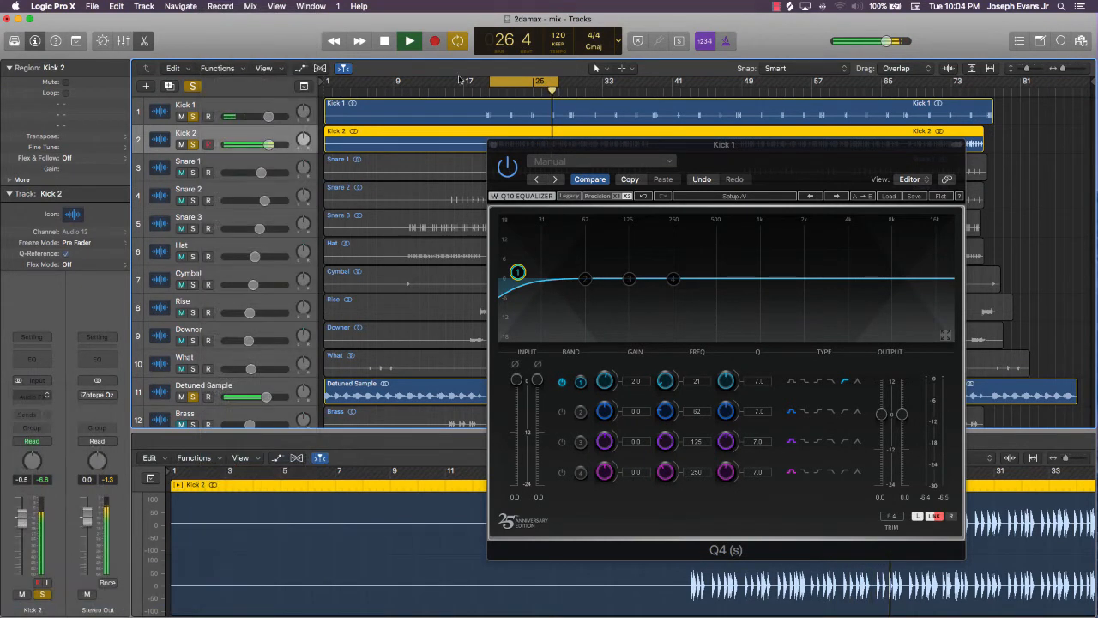
pyautogui.moveTo(507, 154); pyautogui.dragTo(520, 150)
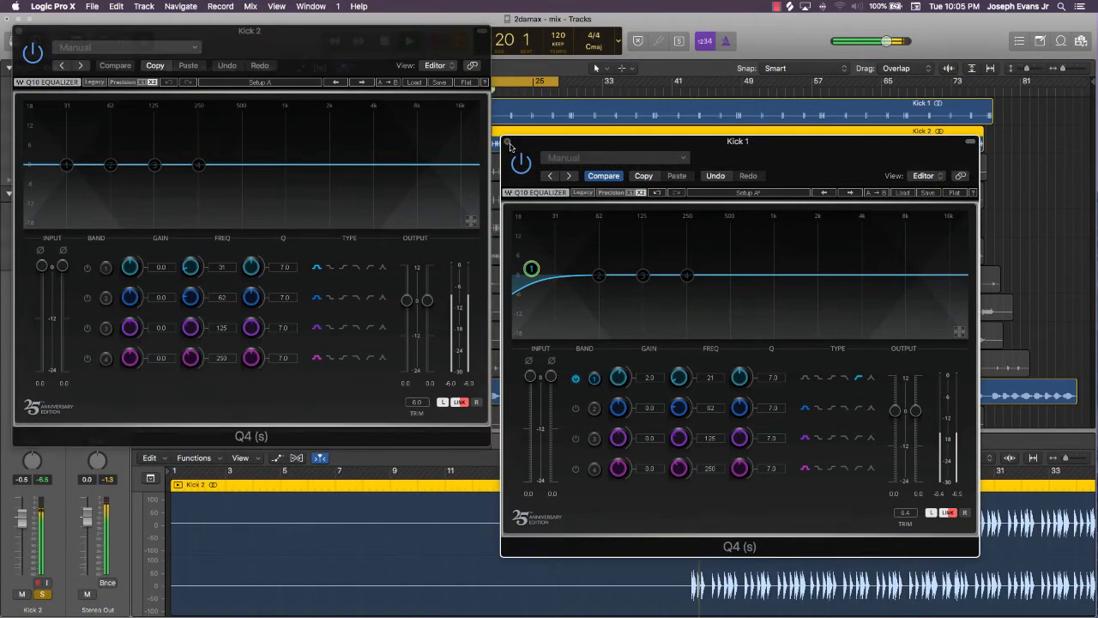
pyautogui.click(508, 142)
# Enable band 1 of the Kick 2 equalizer as a high-pass filter at about 25 Hz, and move the window clear of the tracks
pyautogui.click(88, 269)
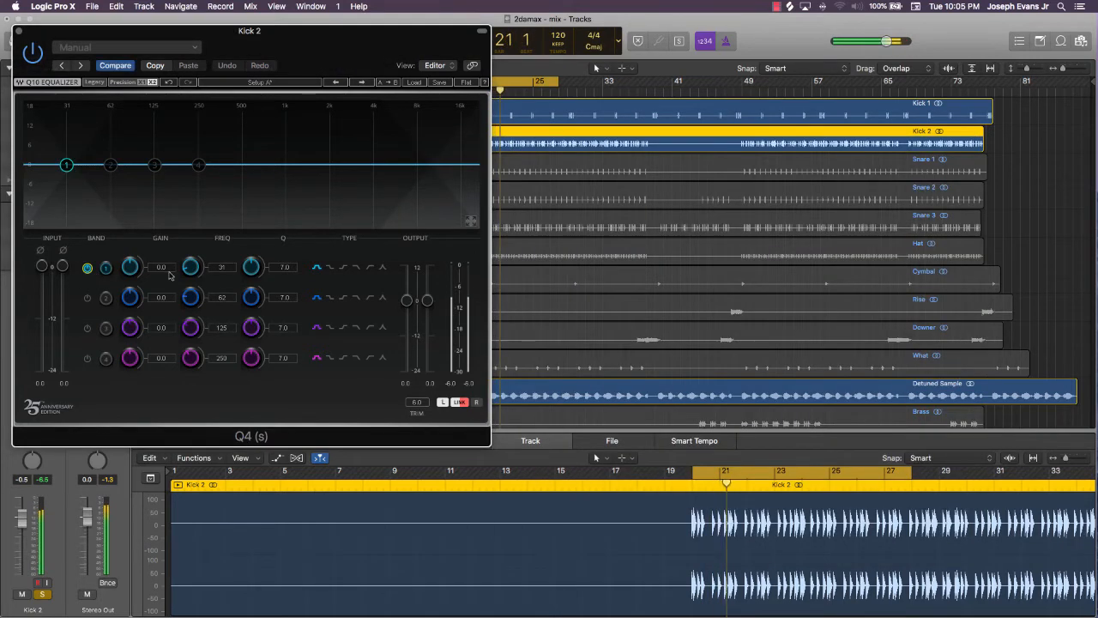
pyautogui.click(370, 267)
pyautogui.moveTo(66, 165); pyautogui.dragTo(52, 166)
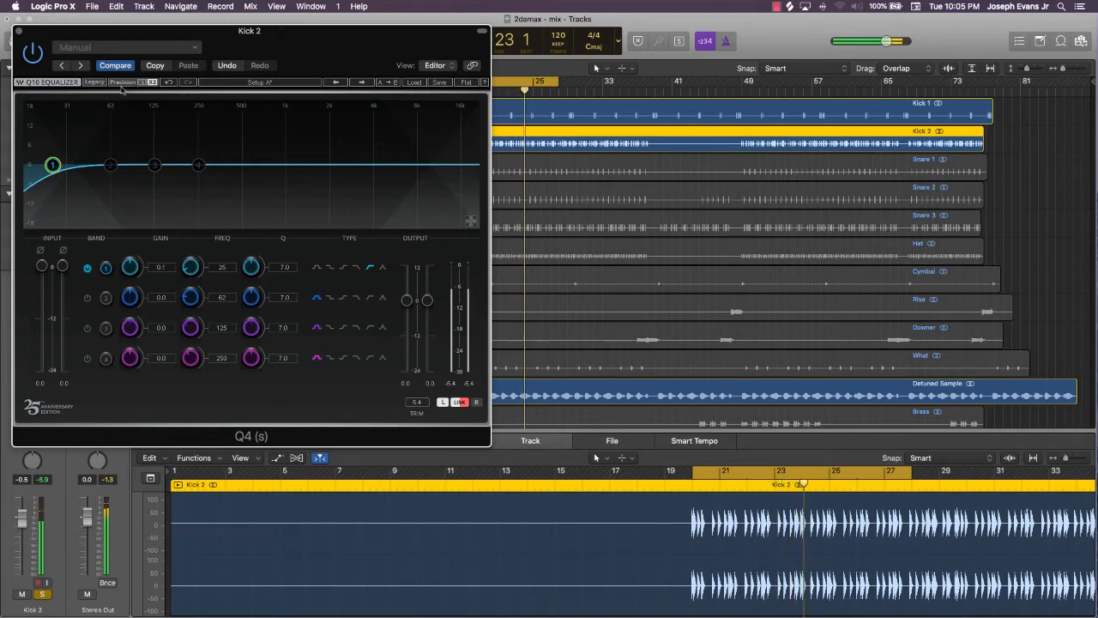
pyautogui.moveTo(329, 37); pyautogui.dragTo(394, 188)
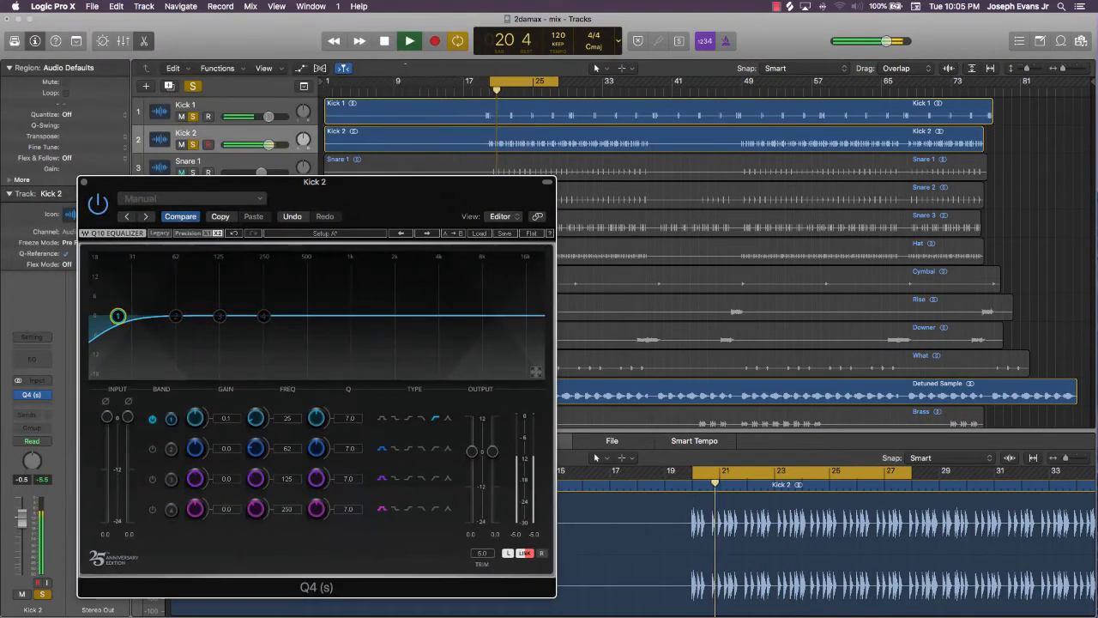
# Restart playback to hear the filtered kicks, turn off cycle mode, and stop playback
pyautogui.press('space')
pyautogui.press('space')
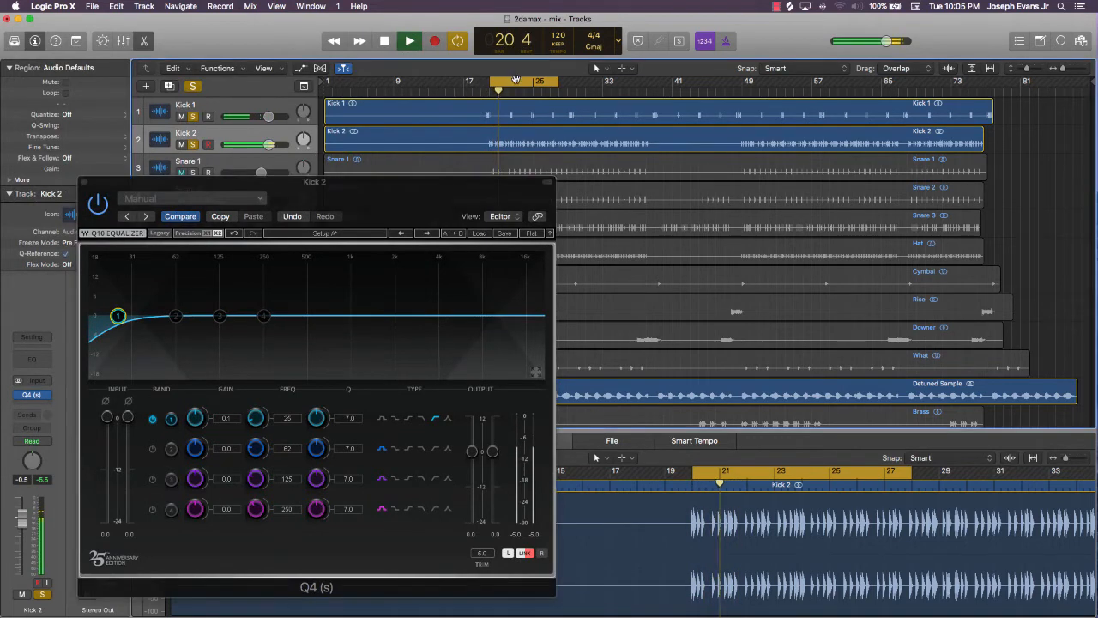
pyautogui.press('c')
pyautogui.press('space')
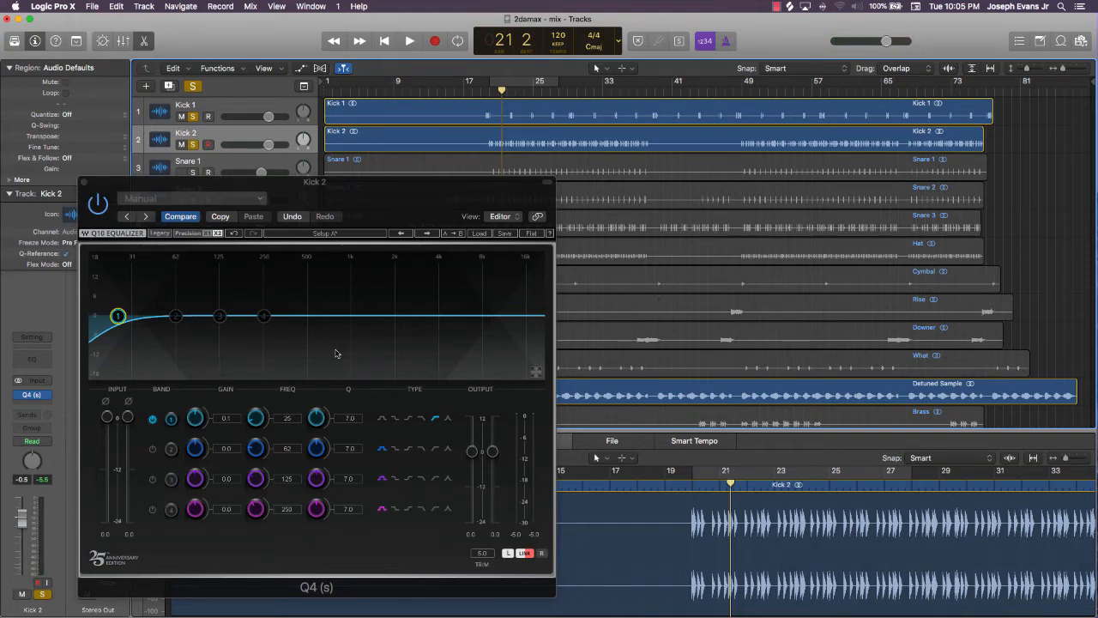
# Enable band 4 of the Kick 2 equalizer as a low-pass filter at about 3750 Hz, and start playback
pyautogui.moveTo(312, 182); pyautogui.dragTo(646, 183)
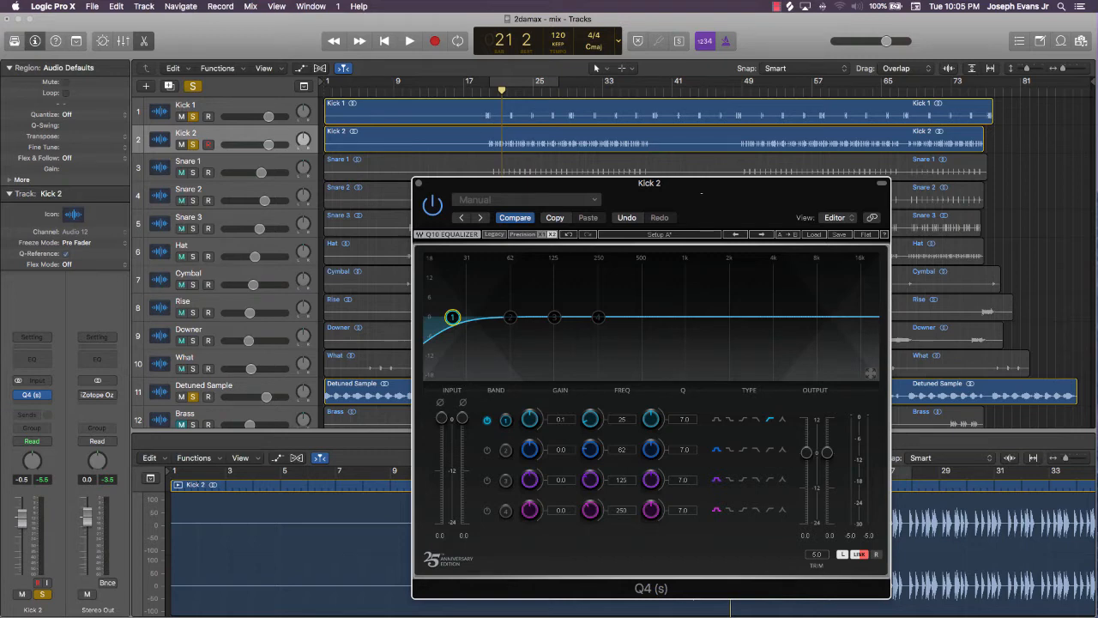
pyautogui.moveTo(702, 193); pyautogui.dragTo(631, 196)
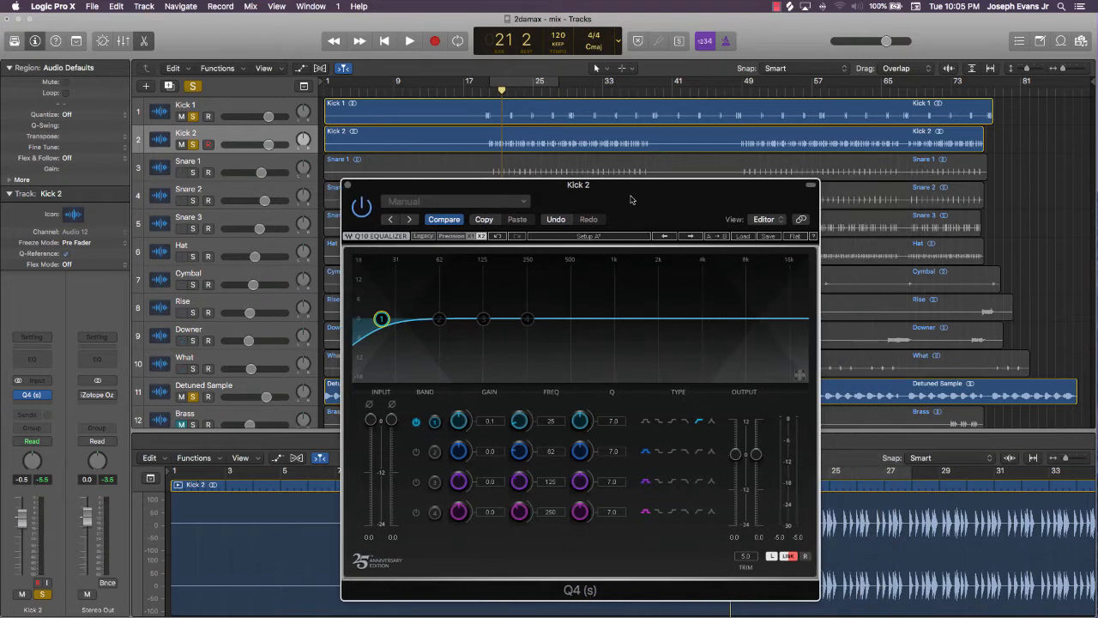
pyautogui.click(416, 513)
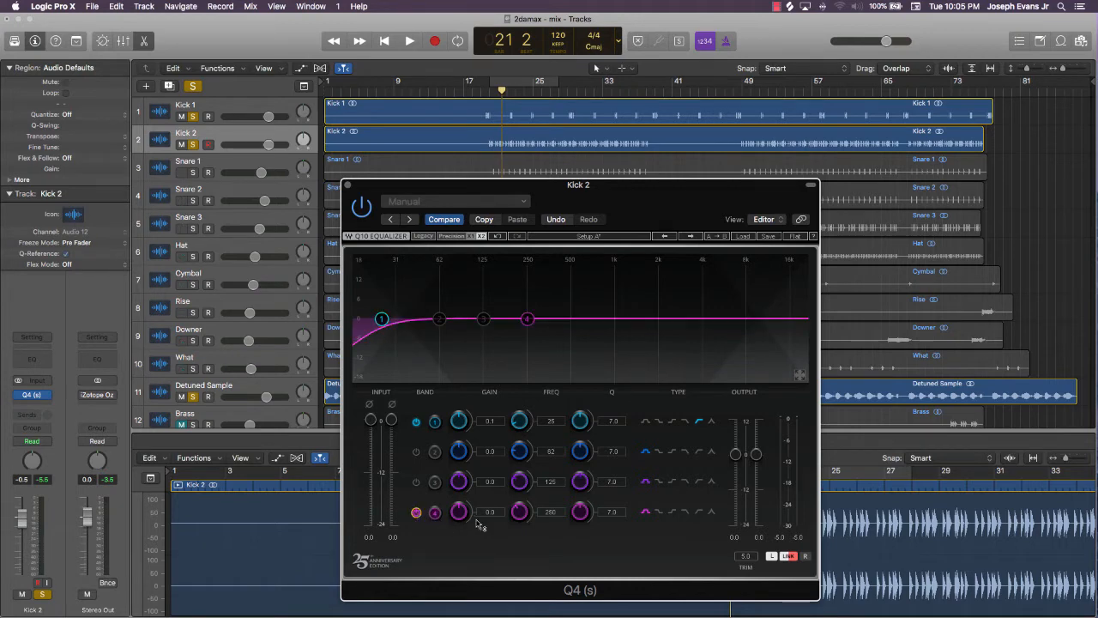
pyautogui.click(687, 516)
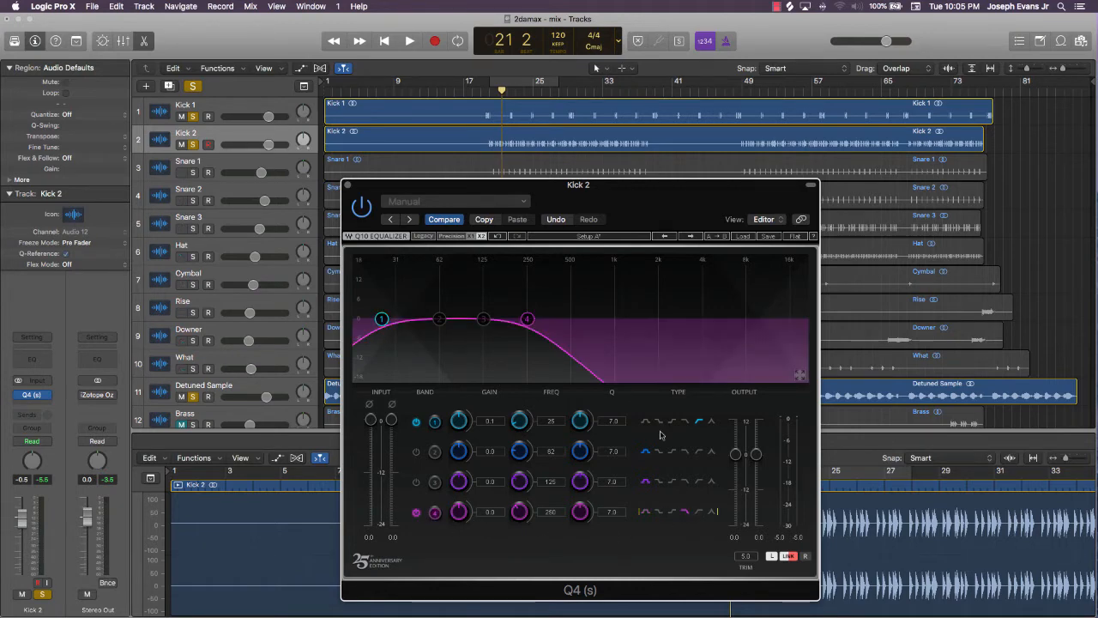
pyautogui.moveTo(529, 320); pyautogui.dragTo(698, 316)
pyautogui.press('space')
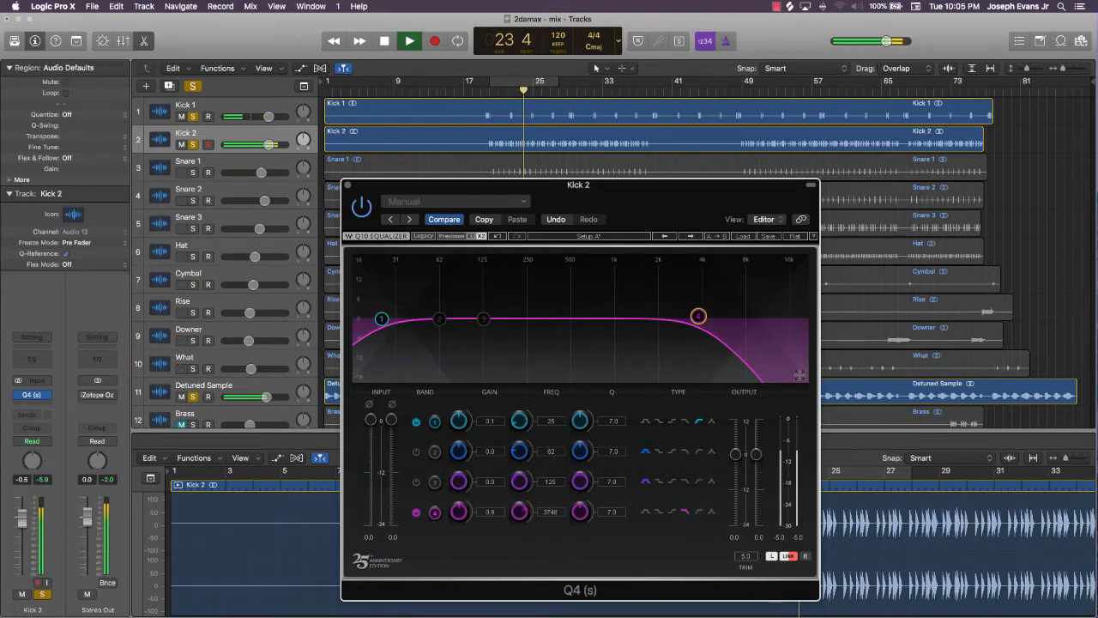
# Try the Kick 2 low-pass cutoff at about 4450 Hz during playback, and stop playback
pyautogui.moveTo(698, 316); pyautogui.dragTo(711, 318)
pyautogui.press('space')
pyautogui.click(995, 240)
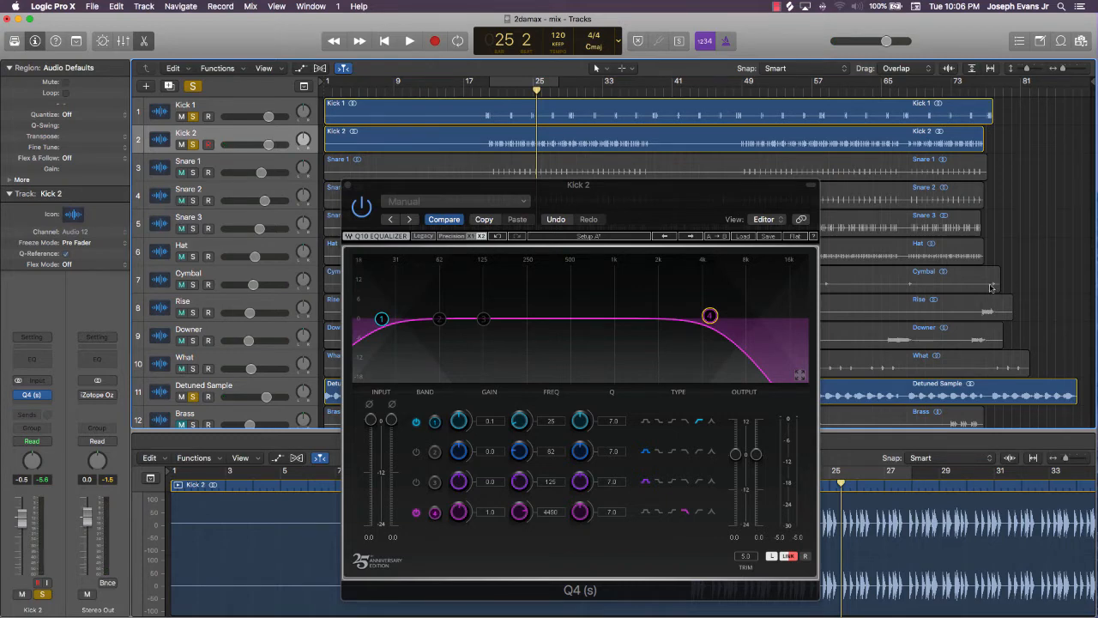
# Raise the Kick 2 low-pass cutoff to about 19.4 kHz, start playback, lower it to about 12.8 kHz, and stop
pyautogui.moveTo(710, 315); pyautogui.dragTo(802, 315)
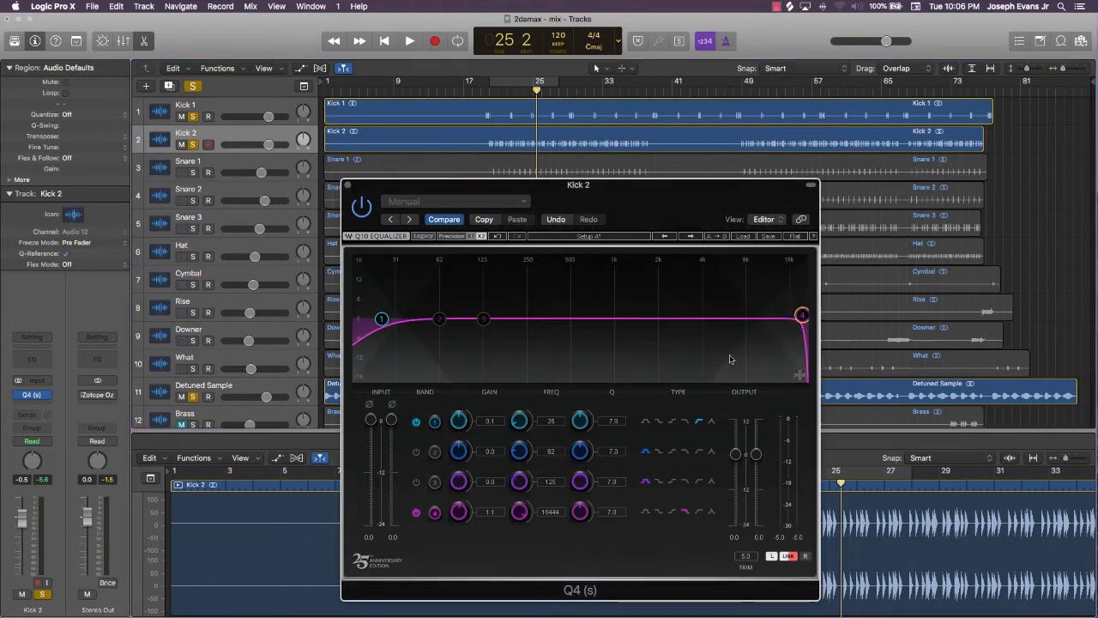
pyautogui.press('space')
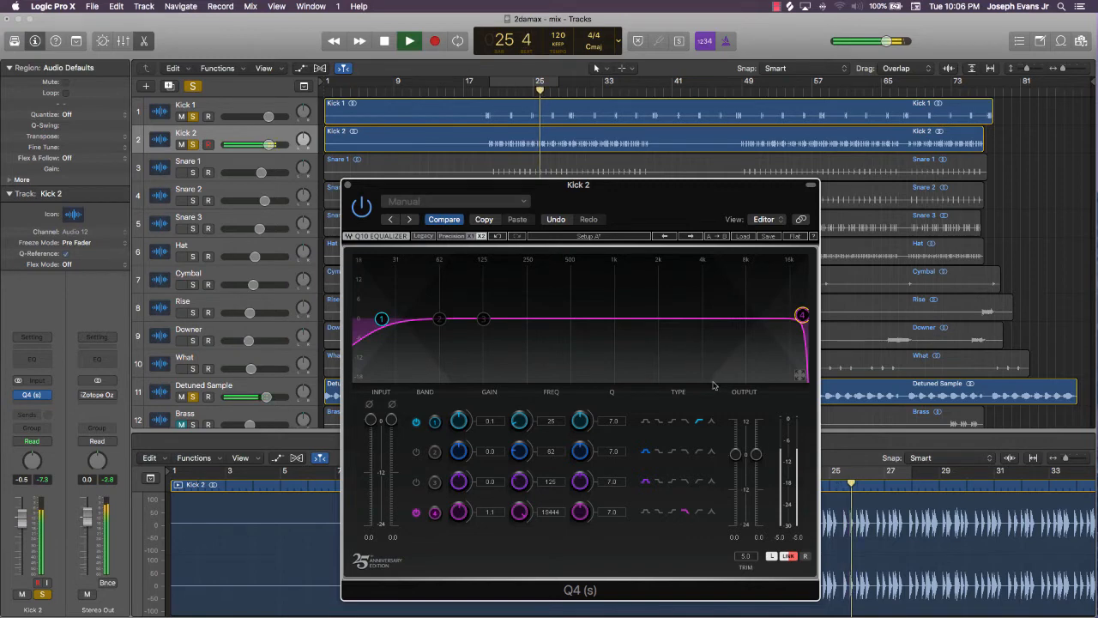
pyautogui.moveTo(802, 315); pyautogui.dragTo(776, 315)
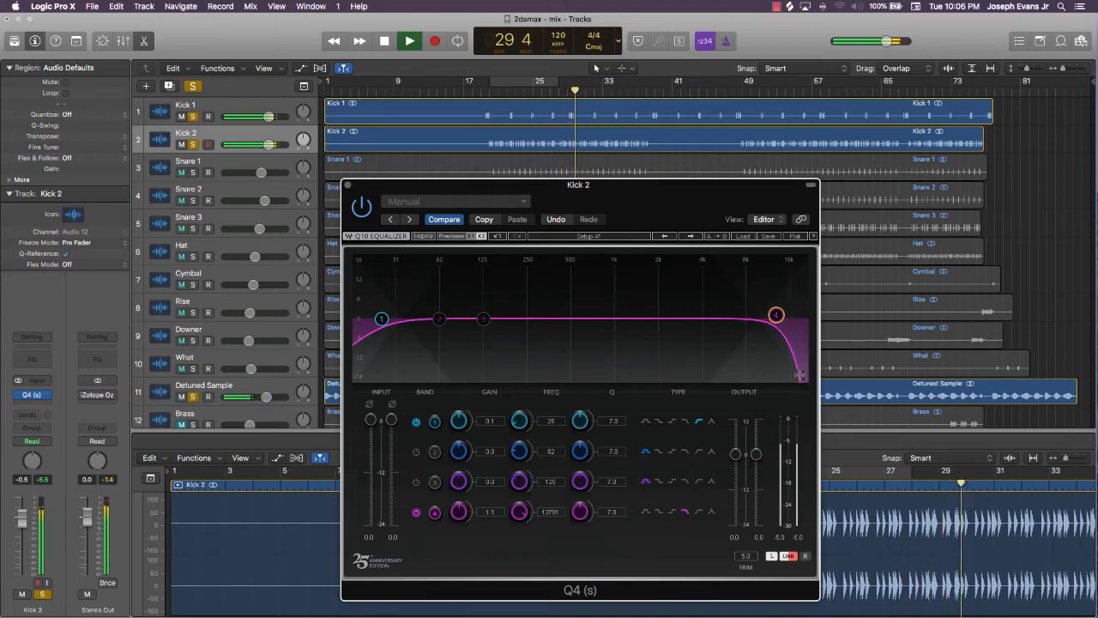
pyautogui.press('space')
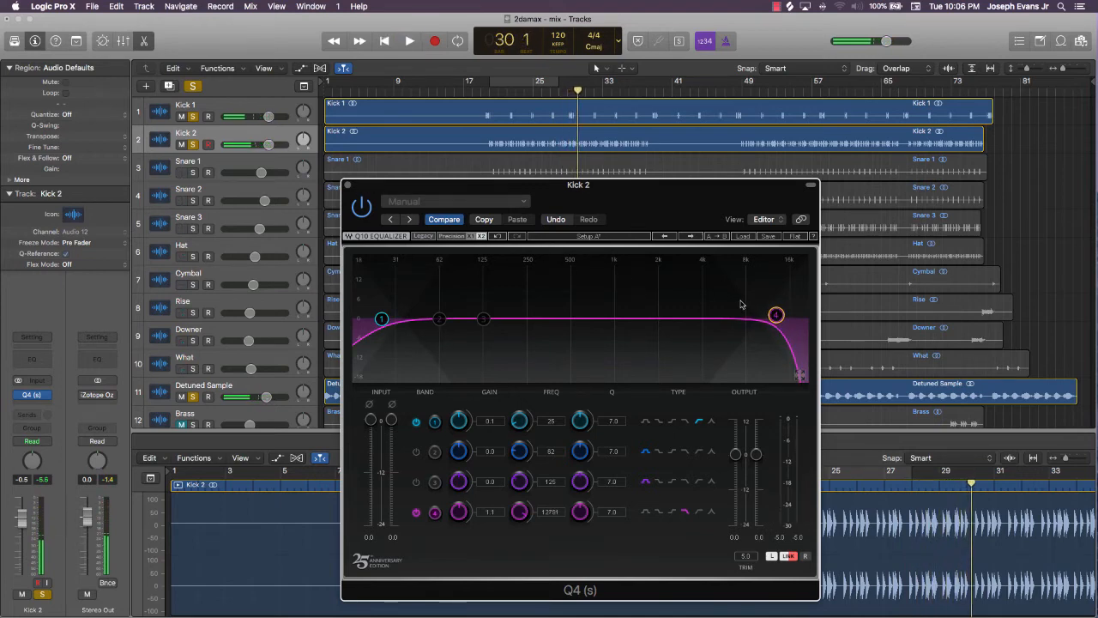
# Raise the Kick 2 low-pass cutoff to about 13.5 kHz and close its equalizer
pyautogui.moveTo(775, 314); pyautogui.dragTo(778, 315)
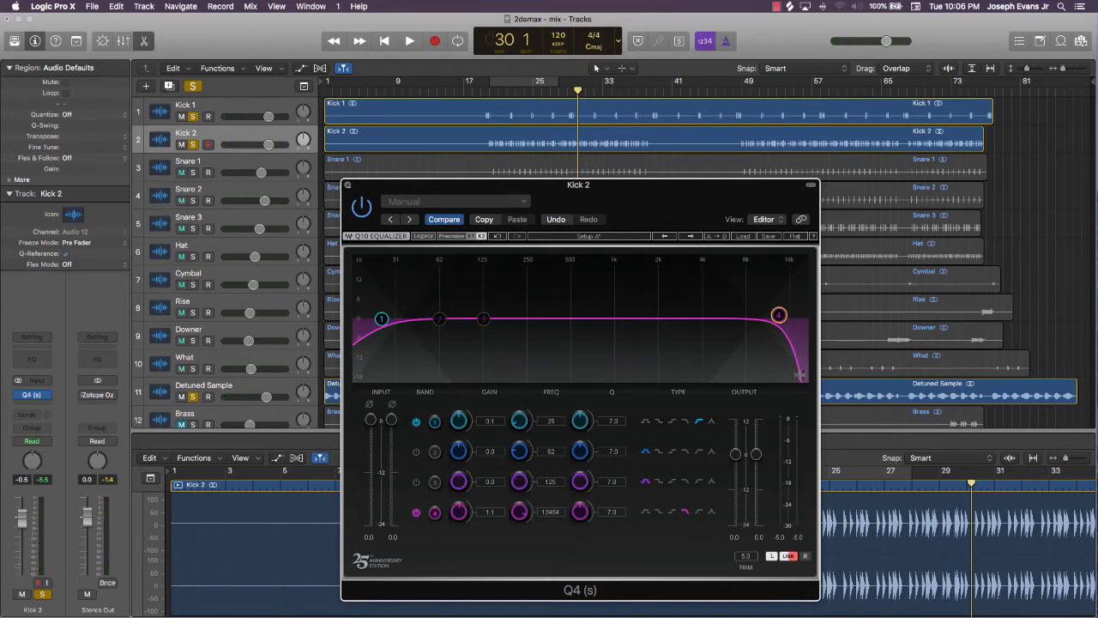
pyautogui.click(348, 185)
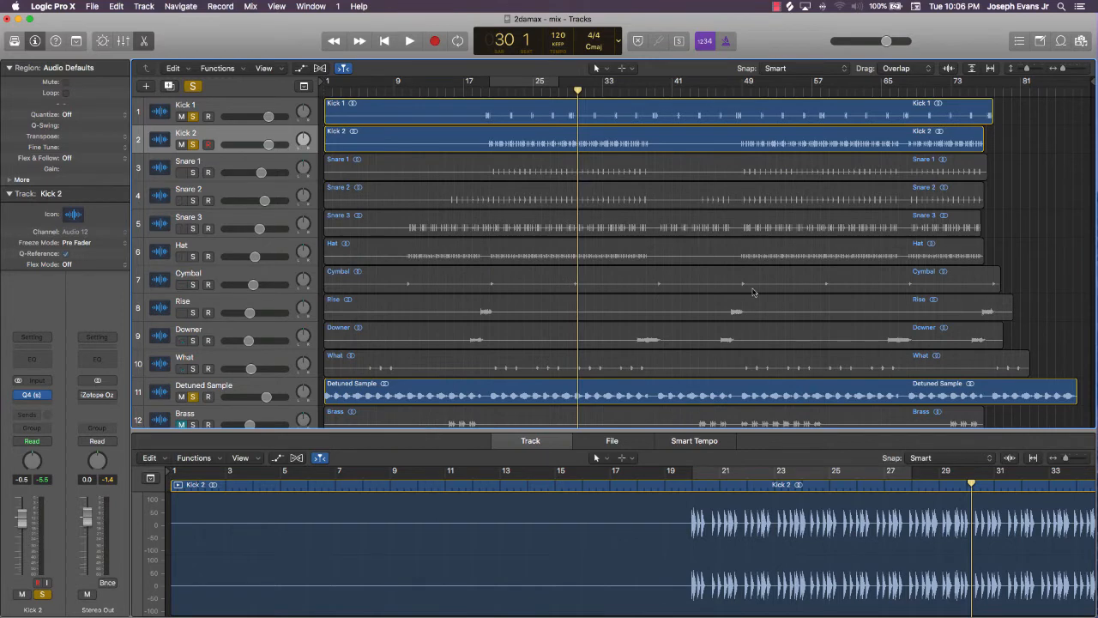
# Add Snare 1 to the soloed tracks and start playback from around bar 21
pyautogui.scroll(-2, 755, 293)
pyautogui.scroll(2, 704, 262)
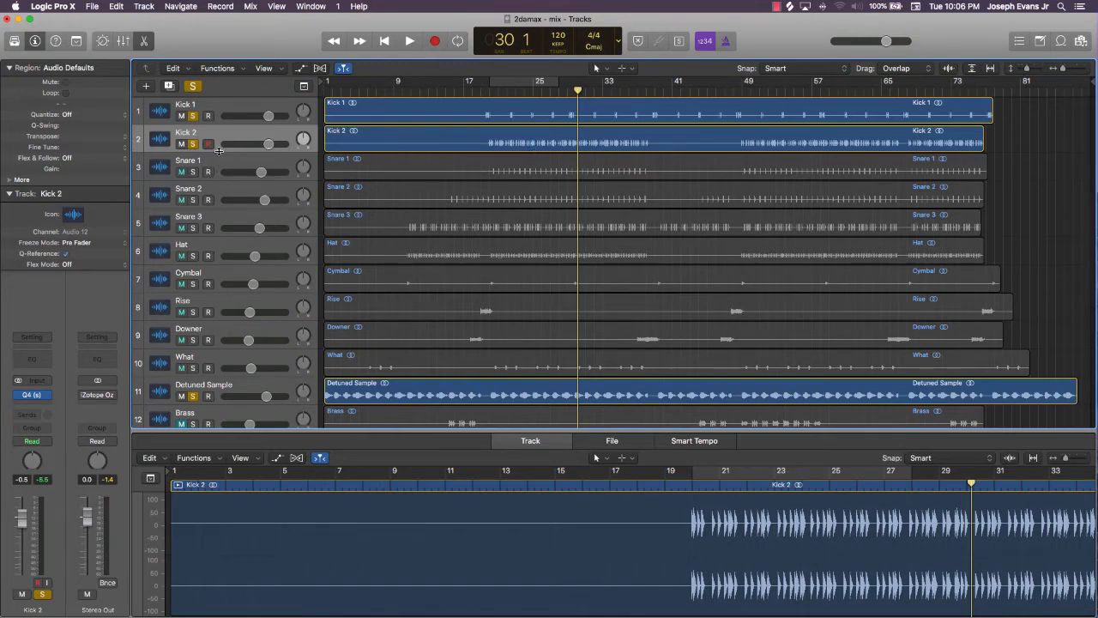
pyautogui.scroll(-5, 253, 341)
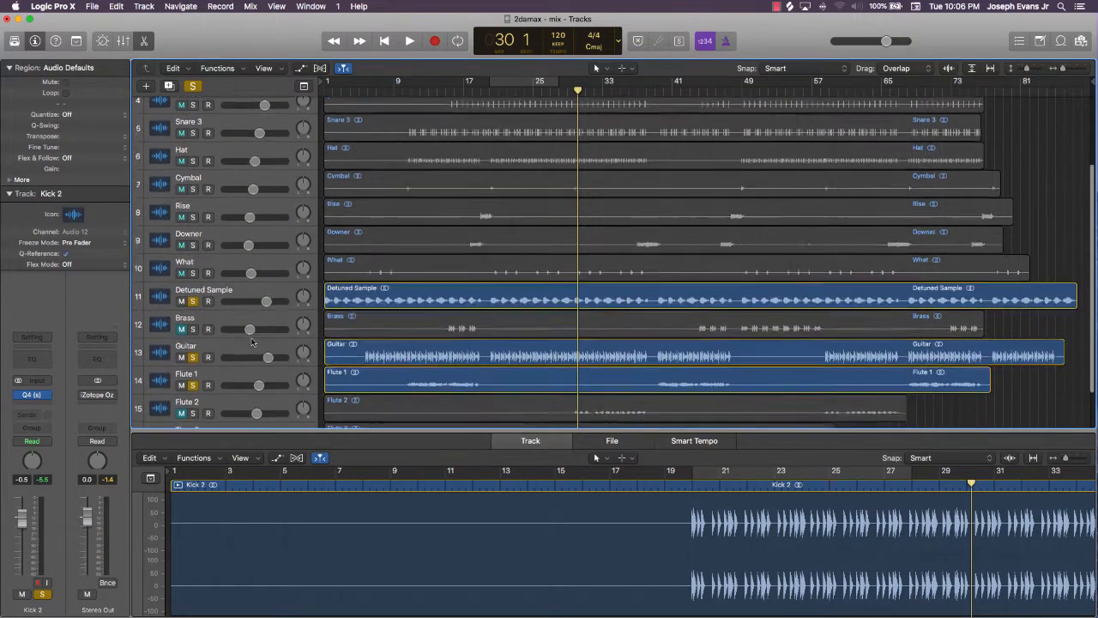
pyautogui.scroll(5, 253, 341)
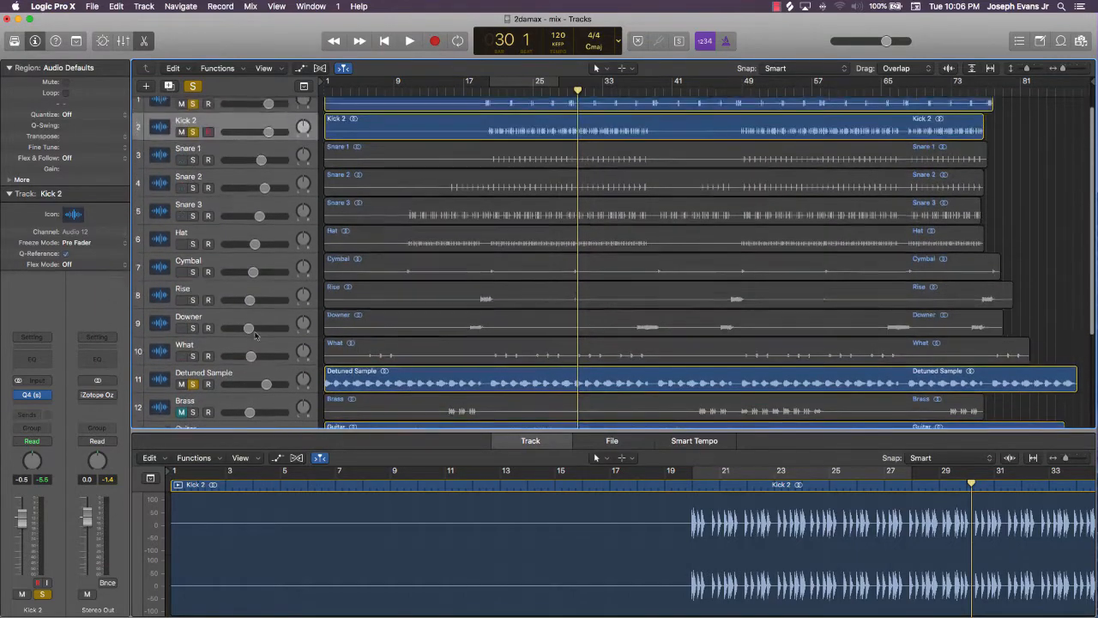
pyautogui.click(194, 169)
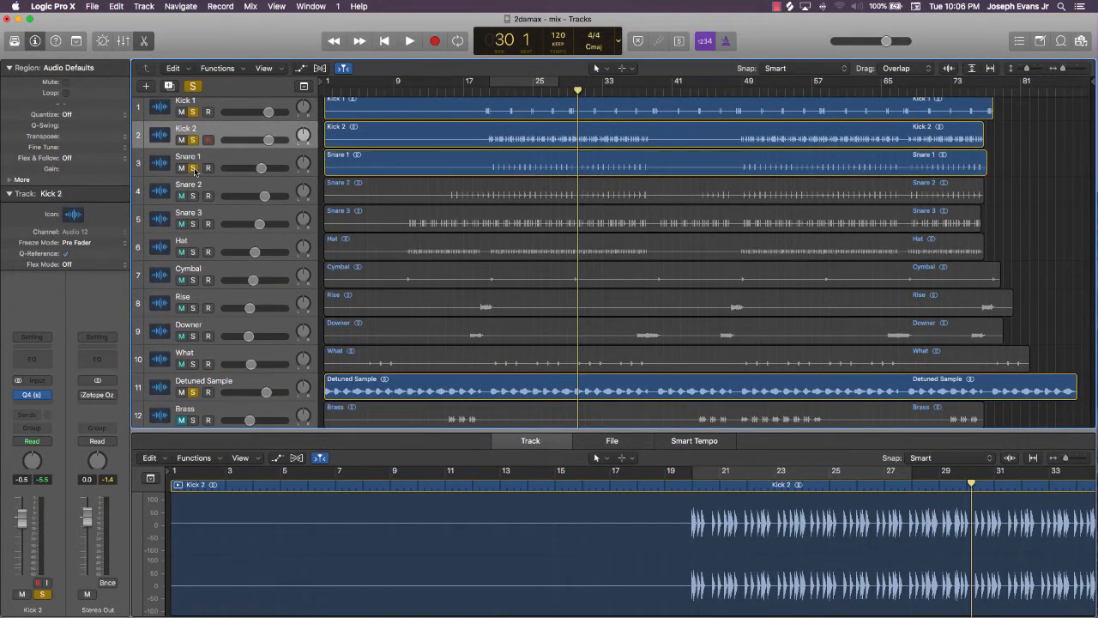
pyautogui.click(505, 83)
pyautogui.press('space')
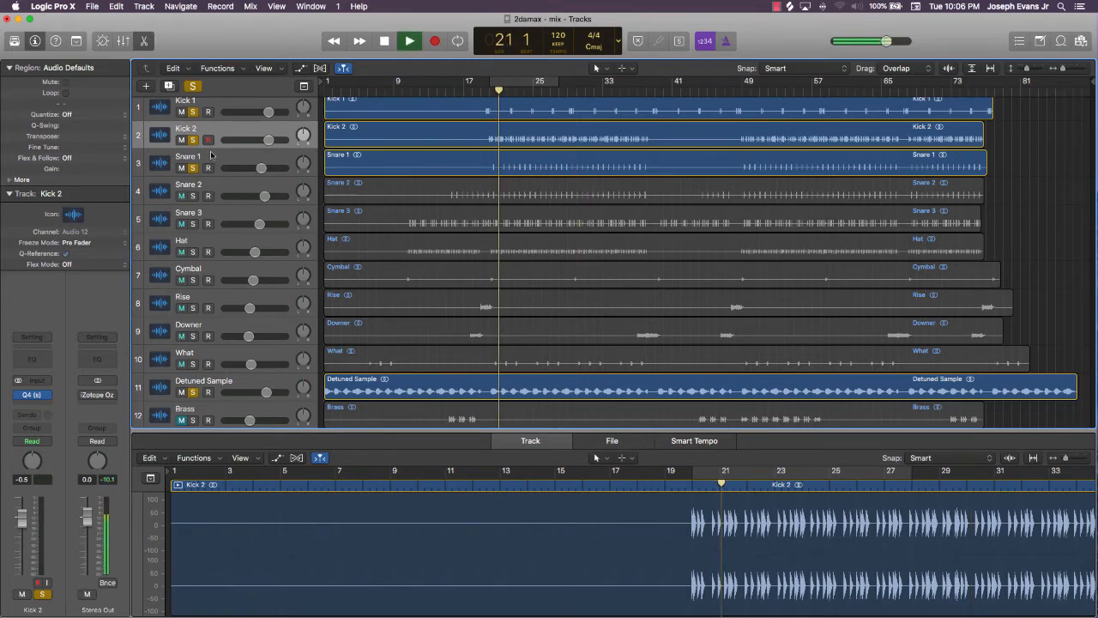
# Insert a stereo Q4 equalizer on Snare 1, enable its band 1, and dismiss the system overload alert
pyautogui.click(210, 157)
pyautogui.click(47, 395)
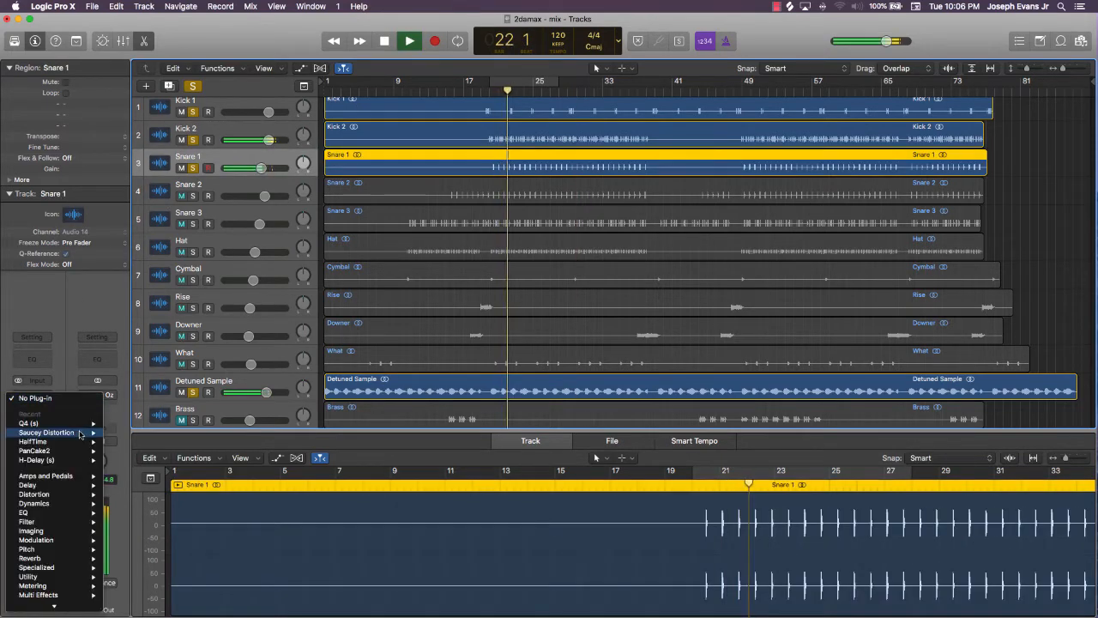
pyautogui.moveTo(77, 423)
pyautogui.click(125, 424)
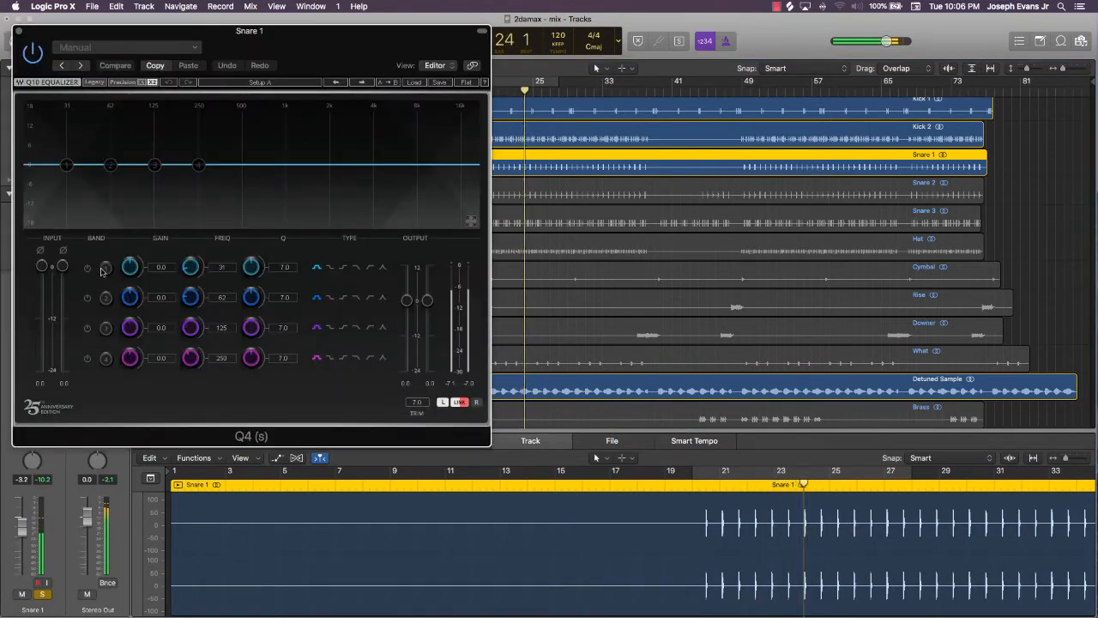
pyautogui.click(316, 267)
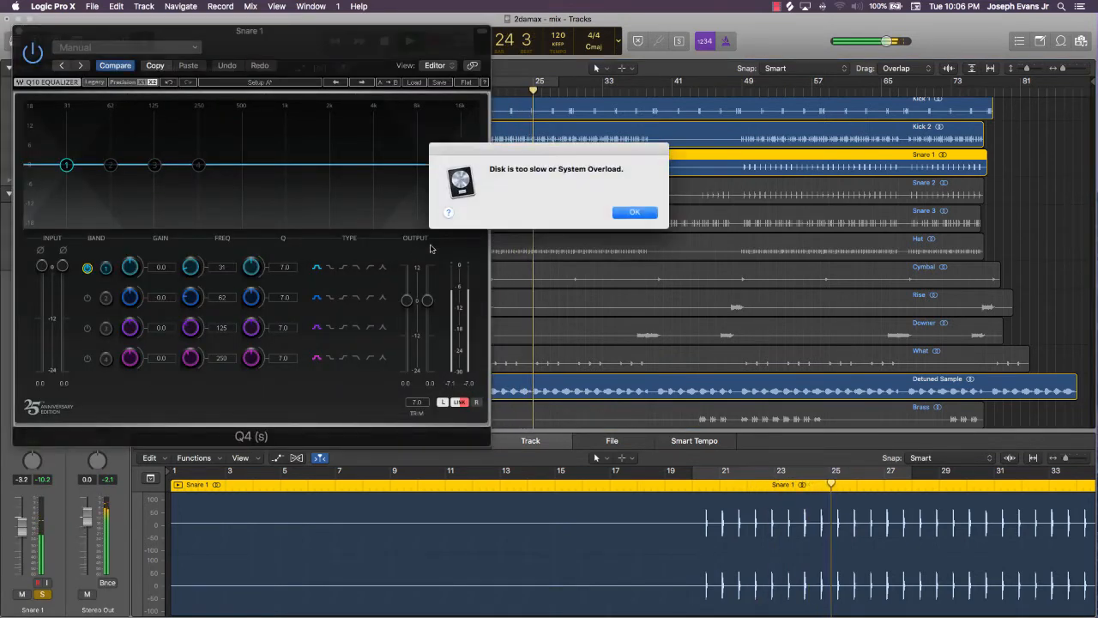
pyautogui.click(637, 212)
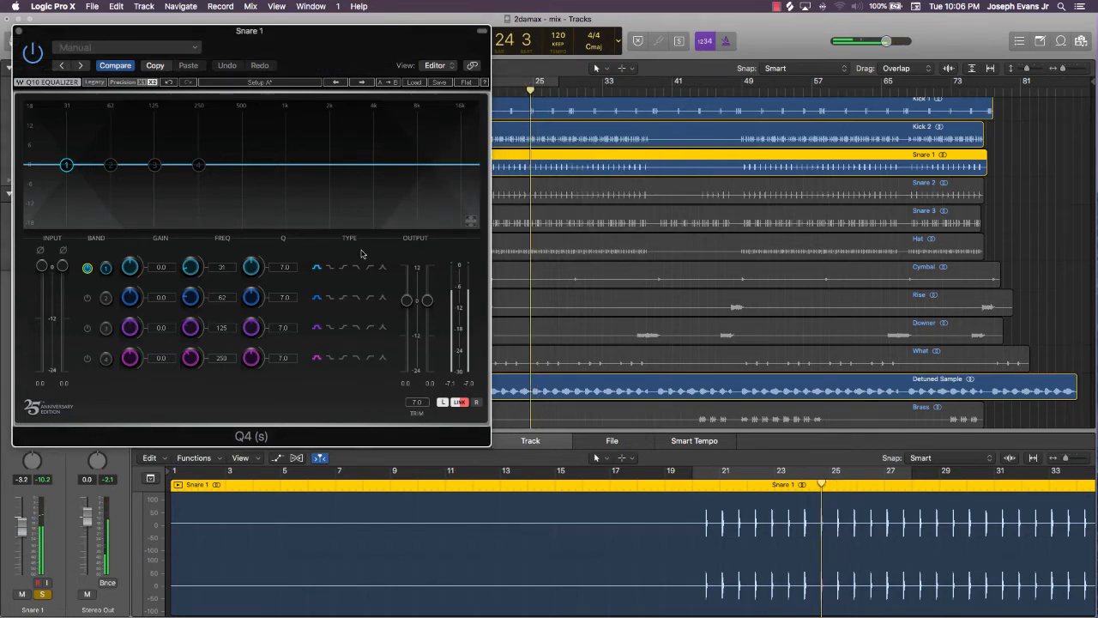
# Make band 1 of the Snare 1 equalizer a high-pass filter at about 297 Hz, and close the equalizer
pyautogui.click(370, 269)
pyautogui.moveTo(60, 168); pyautogui.dragTo(198, 165)
pyautogui.moveTo(287, 53); pyautogui.dragTo(667, 266)
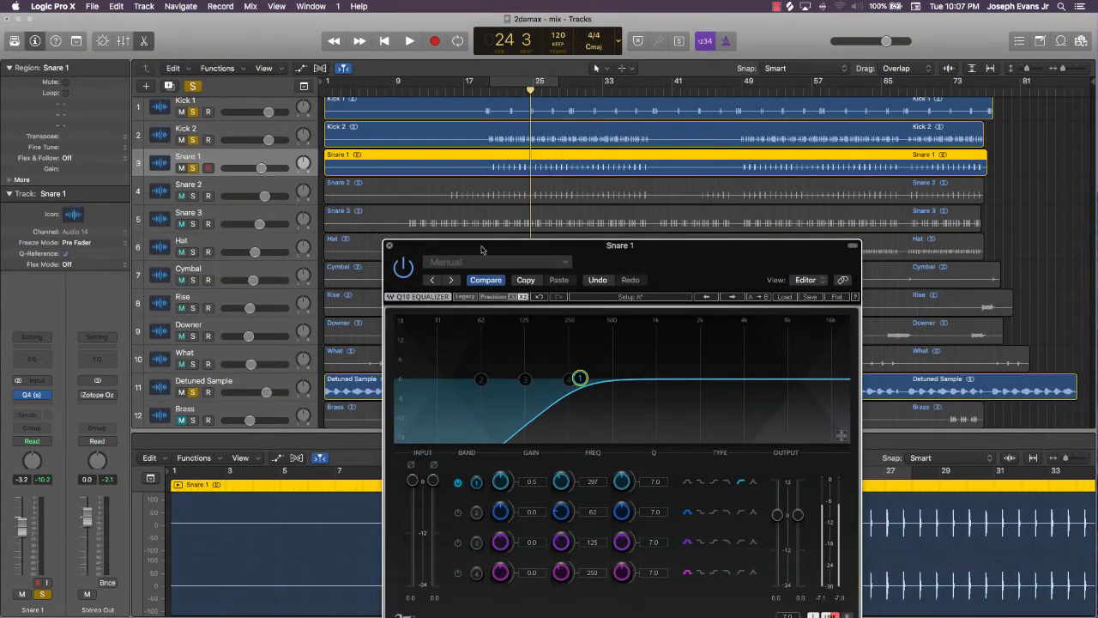
pyautogui.press('super+w')
# Examine the filter settings in the Guitar track's Q4 equalizer, and close it
pyautogui.scroll(-5, 476, 300)
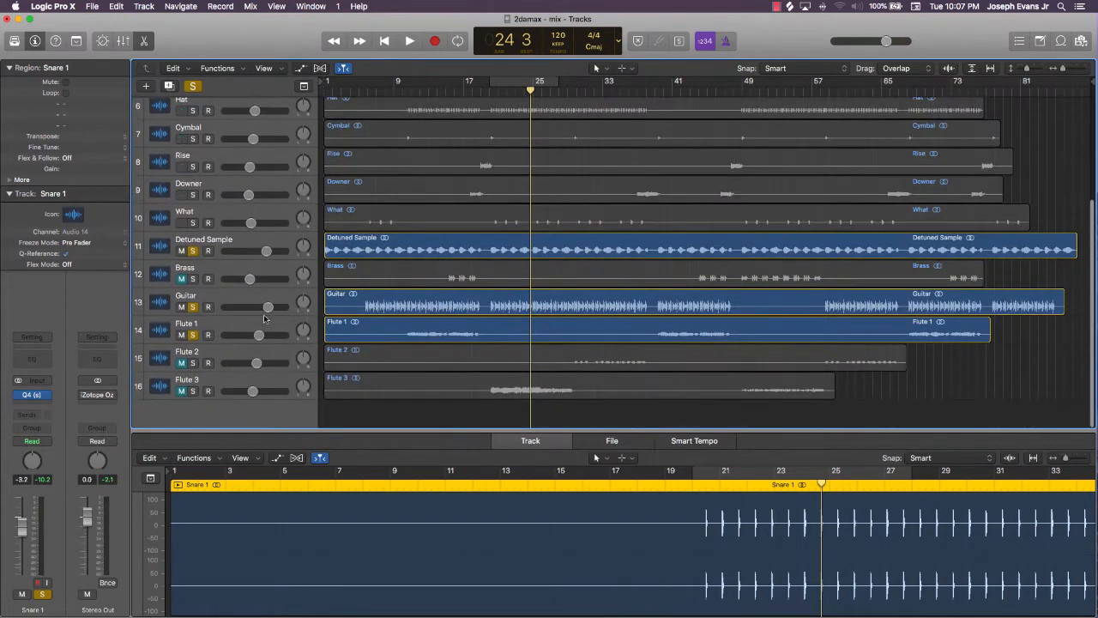
pyautogui.click(251, 303)
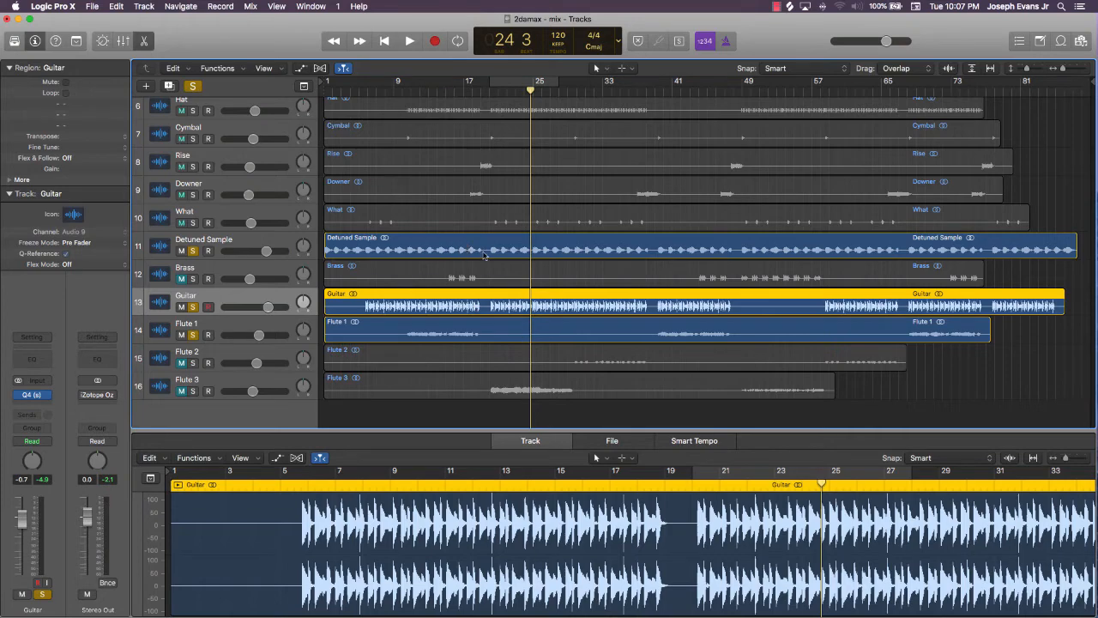
pyautogui.scroll(5, 485, 255)
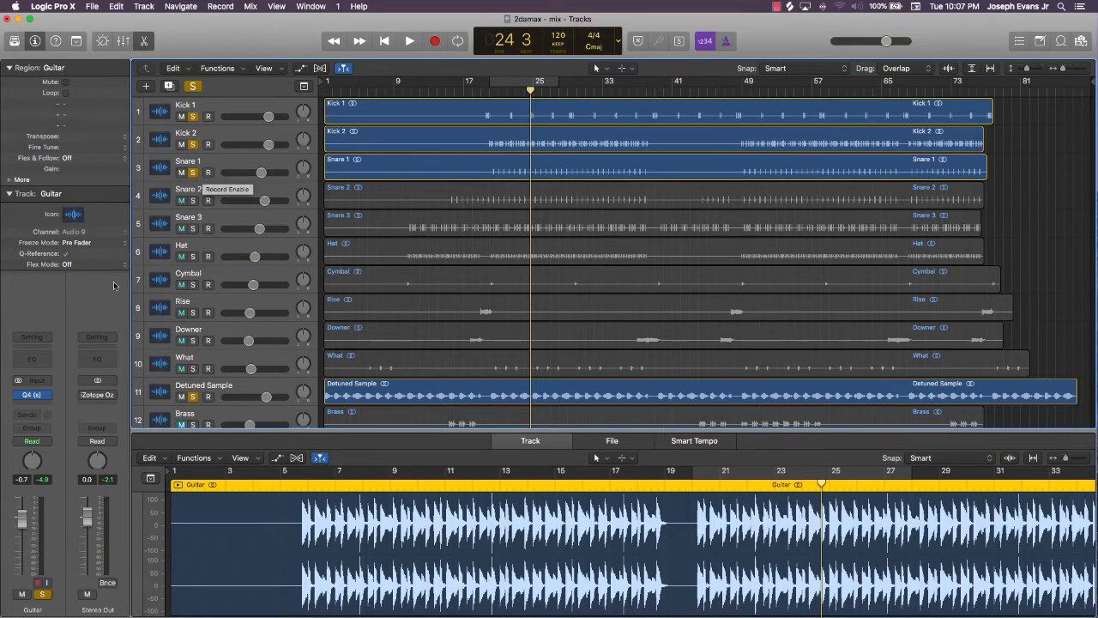
pyautogui.click(31, 394)
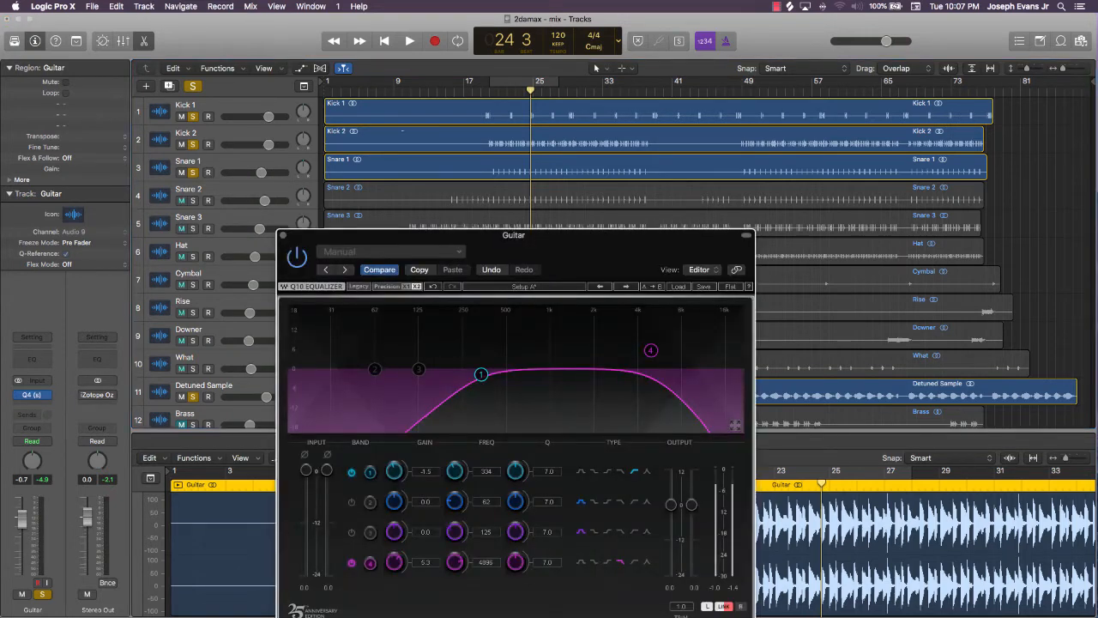
pyautogui.moveTo(554, 256); pyautogui.dragTo(707, 184)
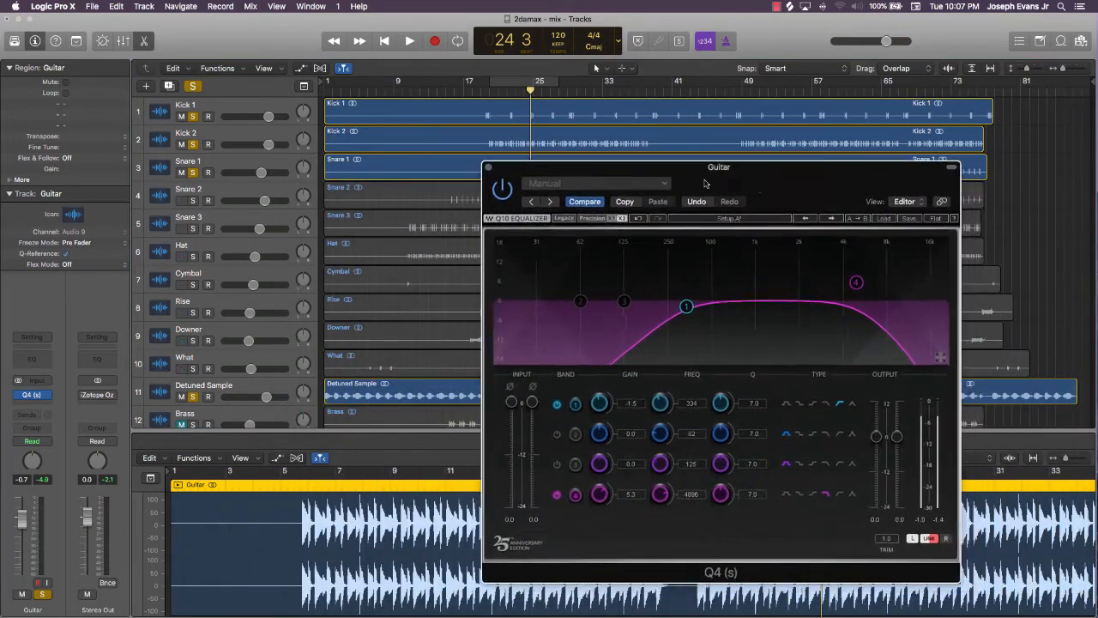
pyautogui.click(488, 168)
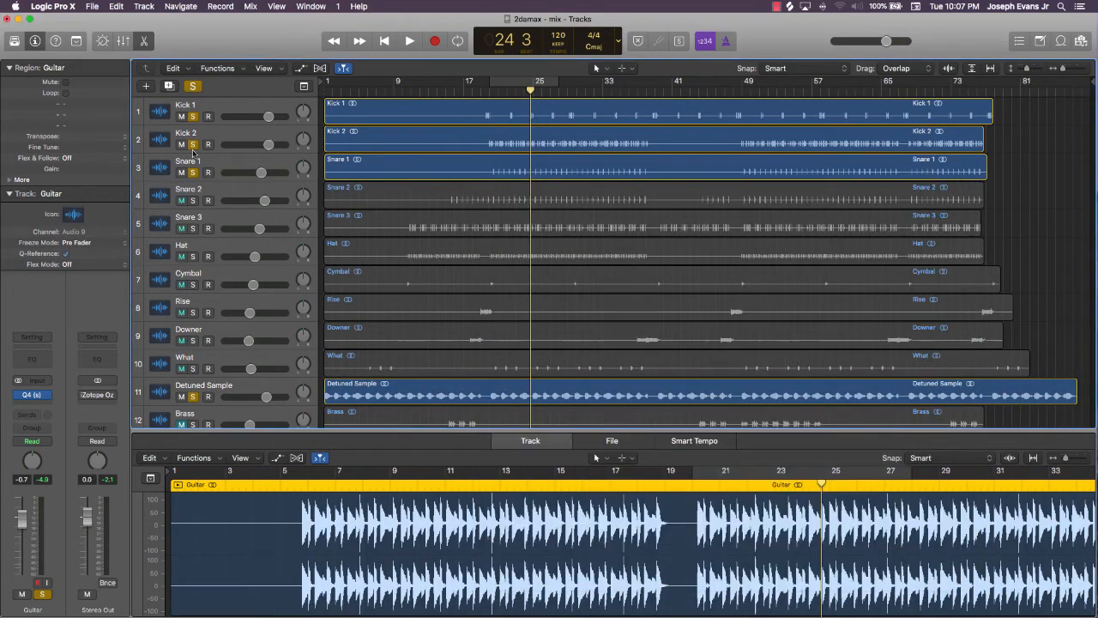
# During playback, lower the Snare 1 high-pass cutoff to about 124 Hz and fine-tune it to about 141 Hz, then stop and close the equalizer
pyautogui.click(237, 166)
pyautogui.press('space')
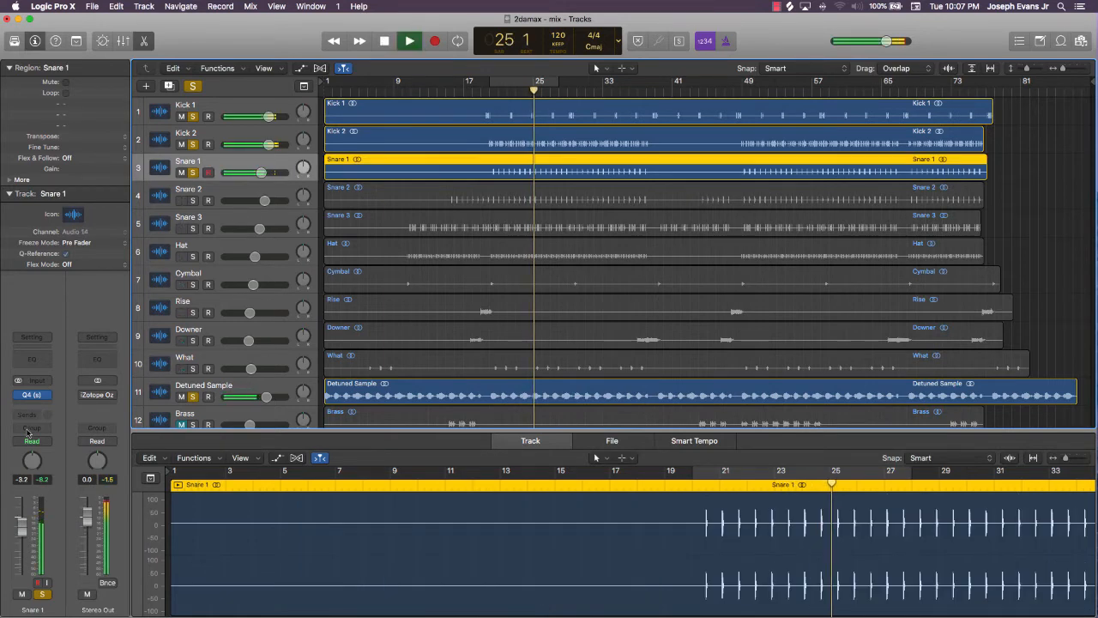
pyautogui.click(33, 396)
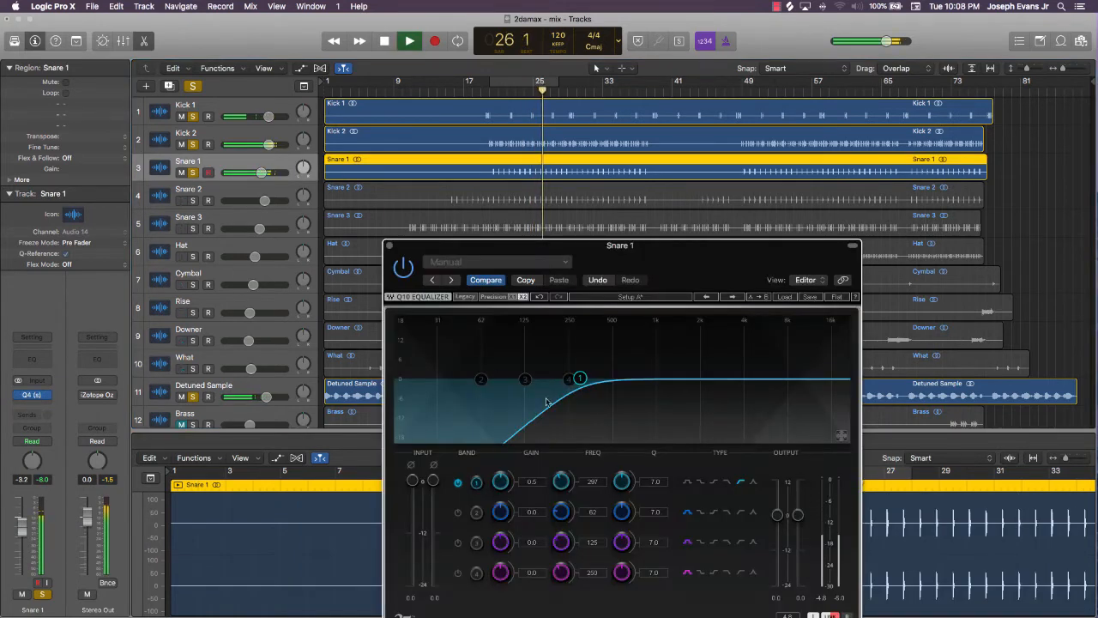
pyautogui.moveTo(581, 377); pyautogui.dragTo(529, 375)
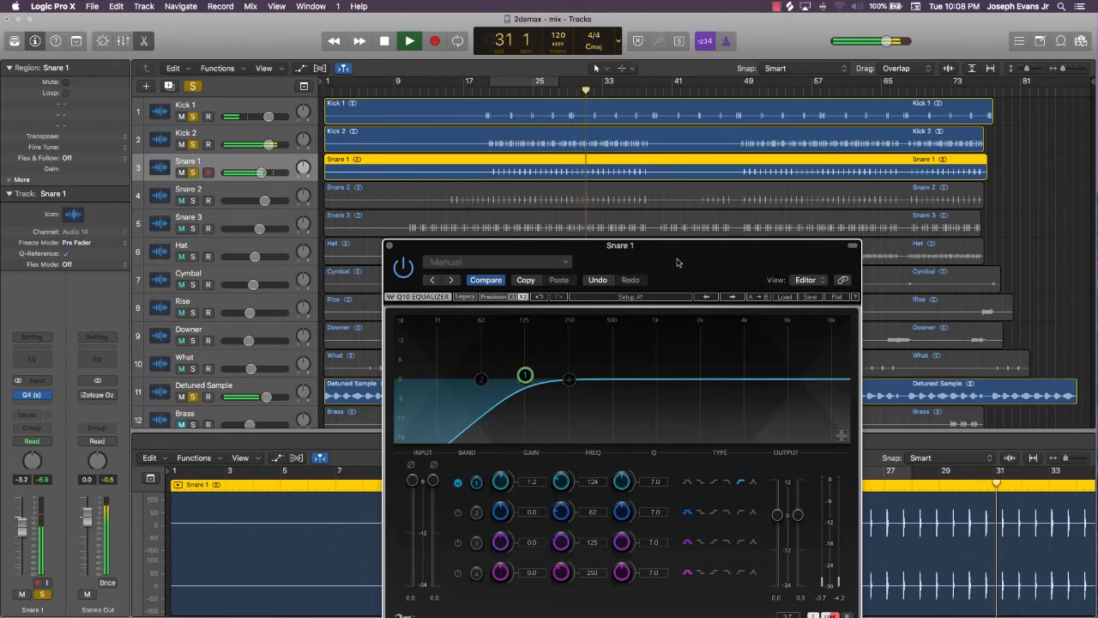
pyautogui.moveTo(669, 298); pyautogui.dragTo(660, 246)
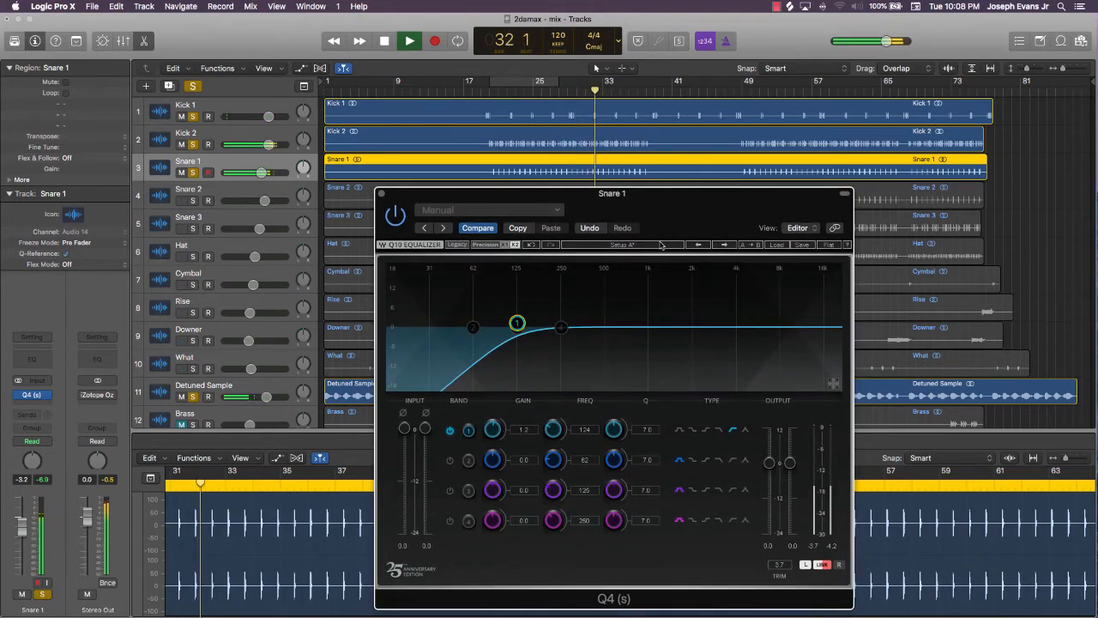
pyautogui.moveTo(516, 322); pyautogui.dragTo(525, 322)
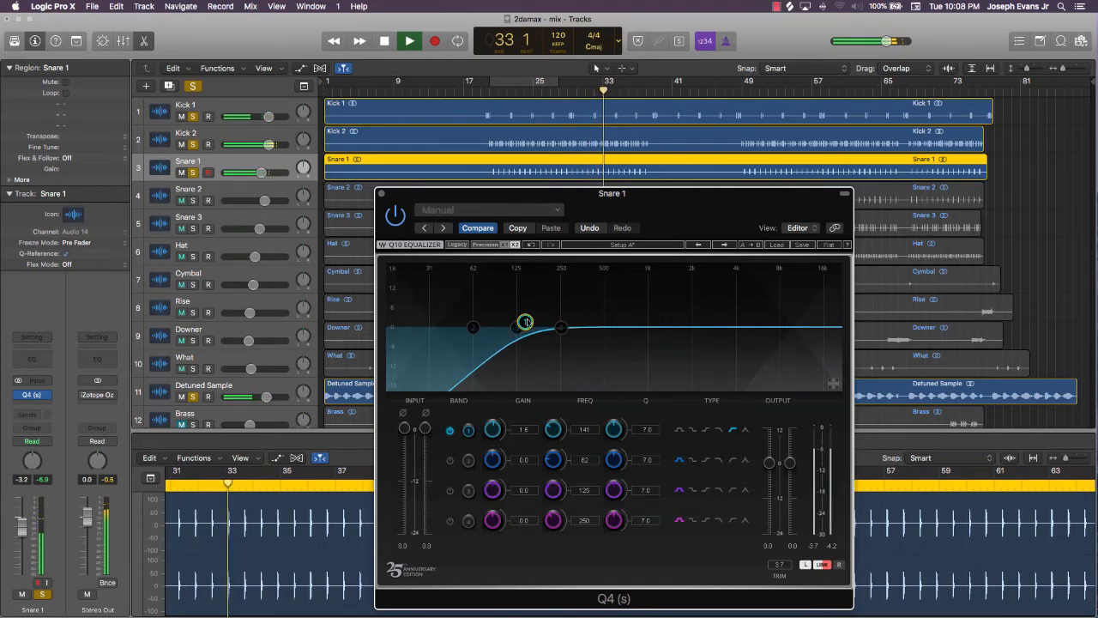
pyautogui.press('space')
pyautogui.click(381, 194)
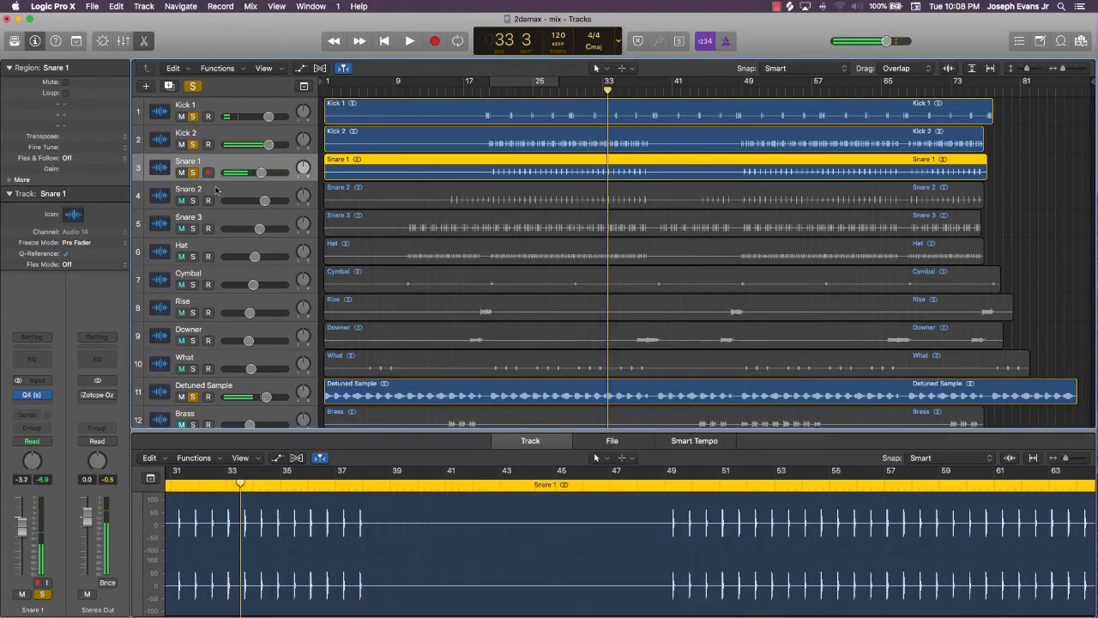
# Add Snare 2 to the soloed tracks and insert a stereo Q4 equalizer on it
pyautogui.click(216, 190)
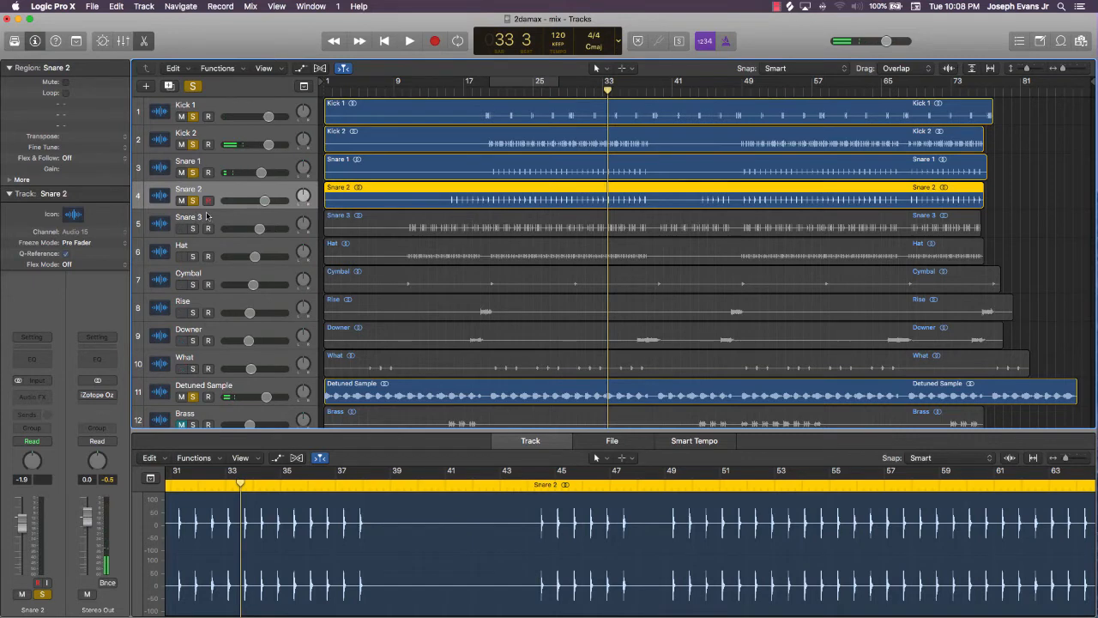
pyautogui.click(38, 396)
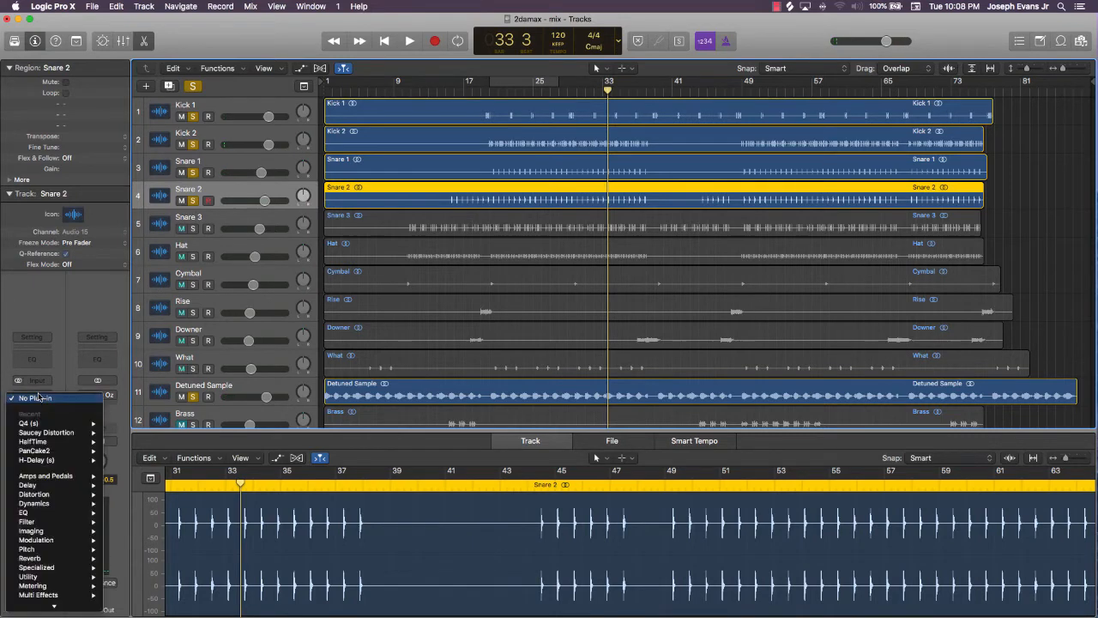
pyautogui.moveTo(60, 423)
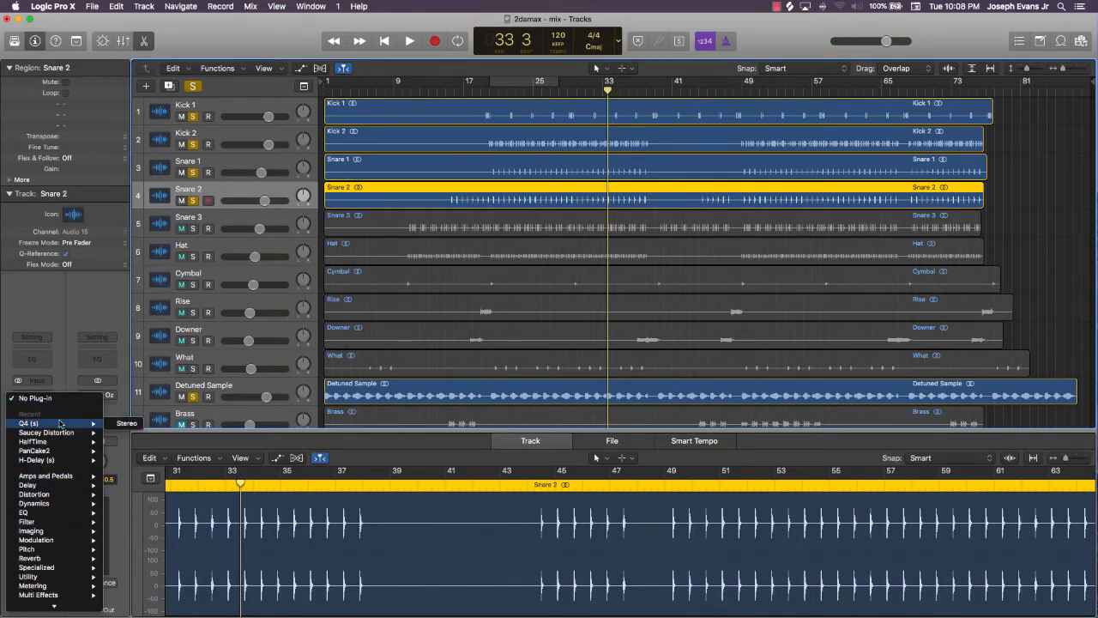
pyautogui.click(129, 424)
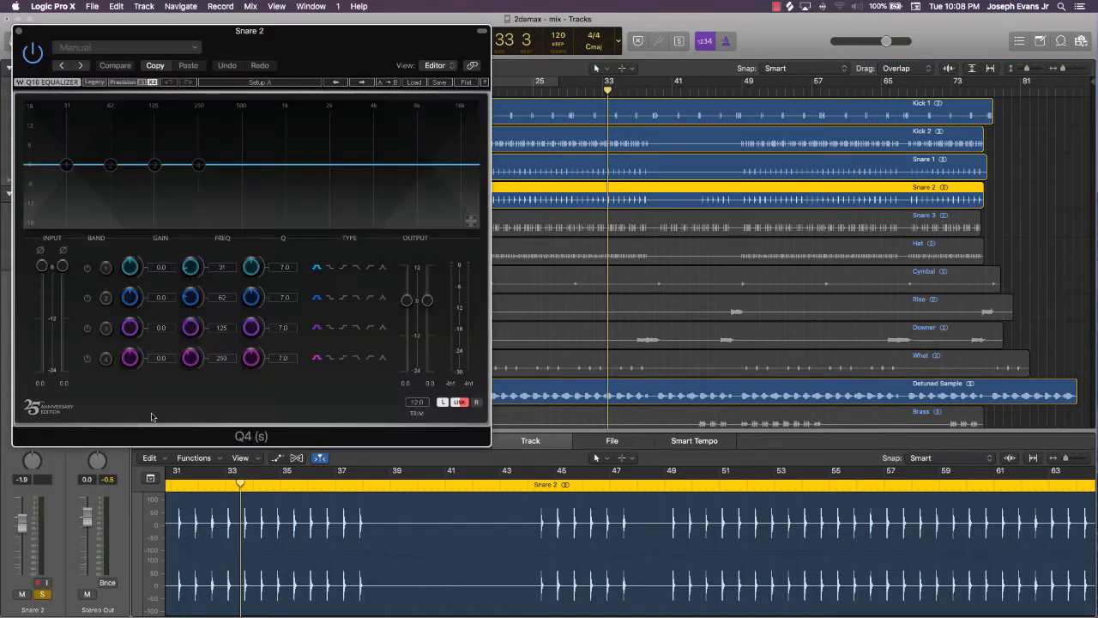
# Enable band 1 of the Snare 2 equalizer as a high-pass filter at about 69 Hz, check it in playback, and close the equalizer
pyautogui.click(86, 268)
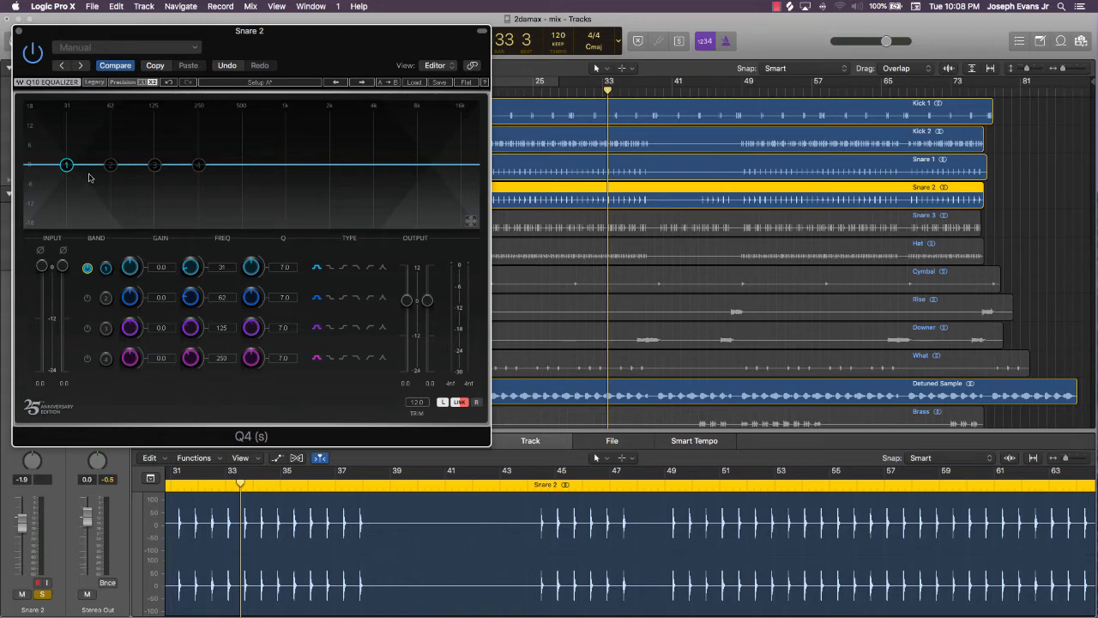
pyautogui.click(369, 269)
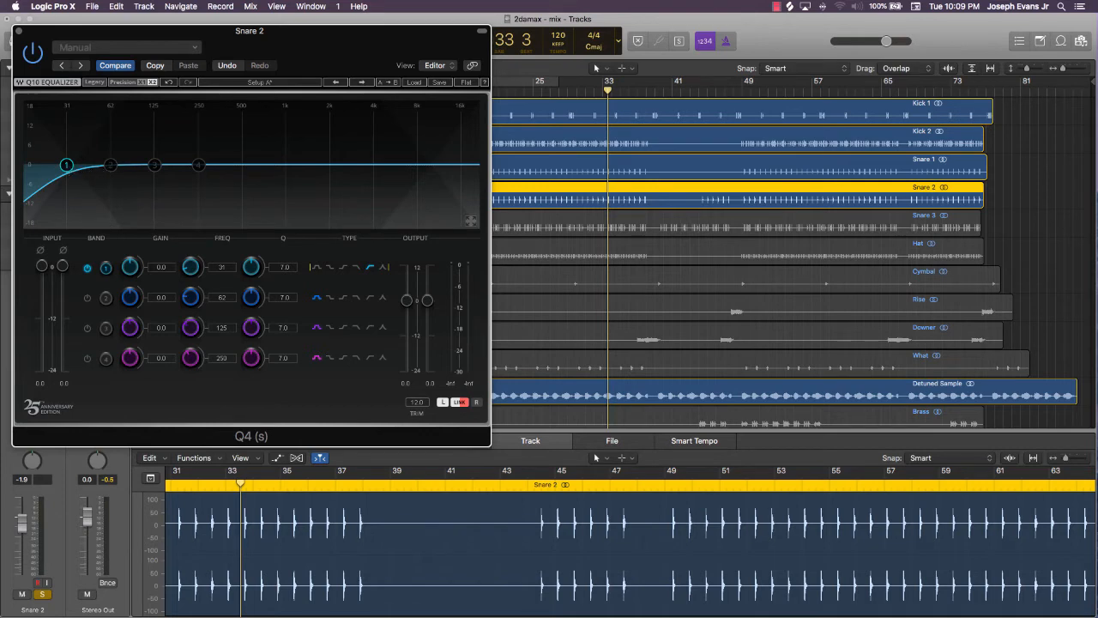
pyautogui.moveTo(66, 165); pyautogui.dragTo(116, 164)
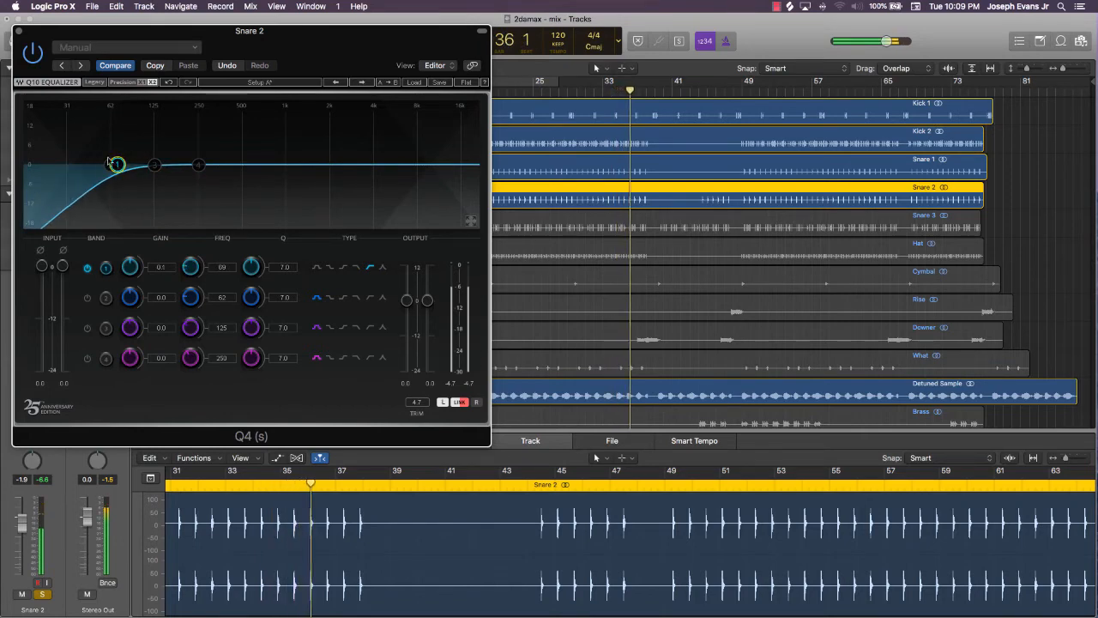
pyautogui.click(18, 32)
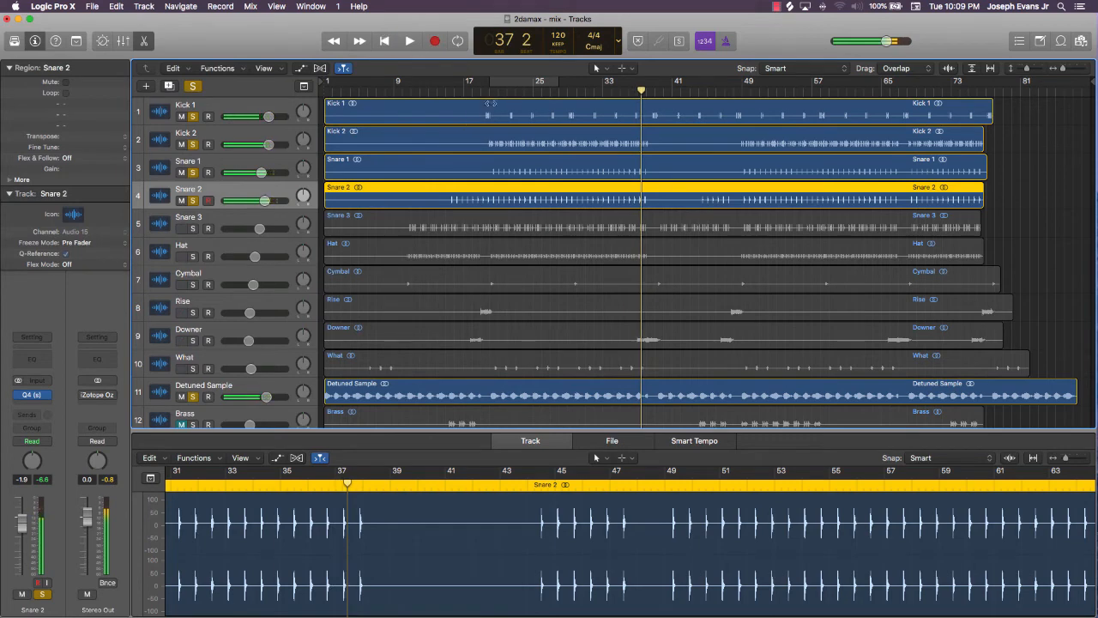
# Play from about bar 19 with Snare 3 soloed, select that track, stop playback, and clear the solo on all tracks
pyautogui.click(481, 89)
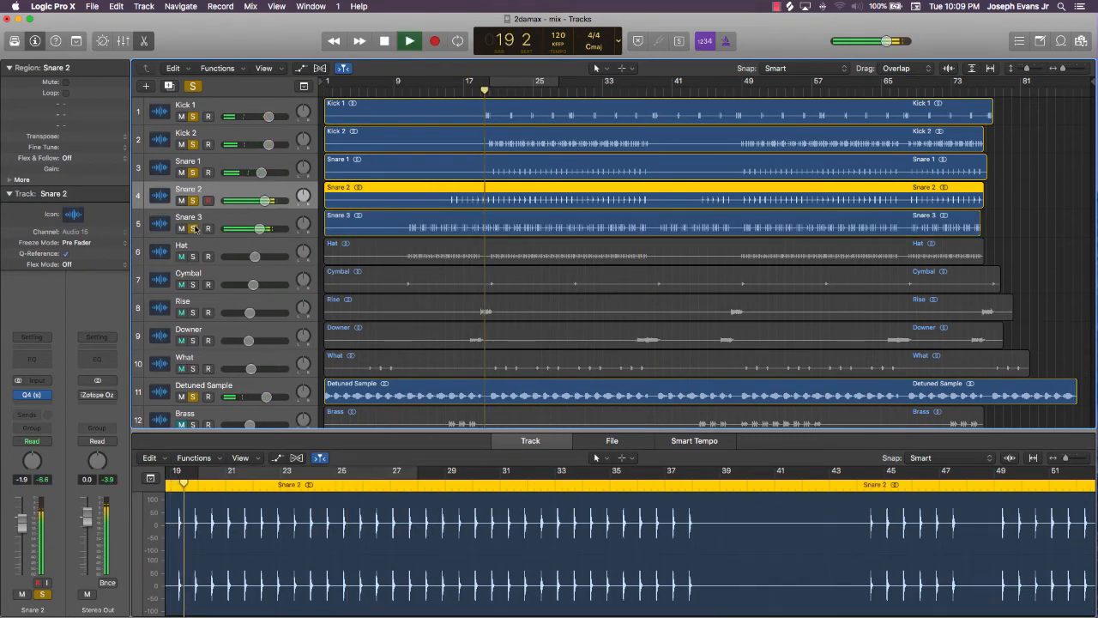
pyautogui.click(232, 234)
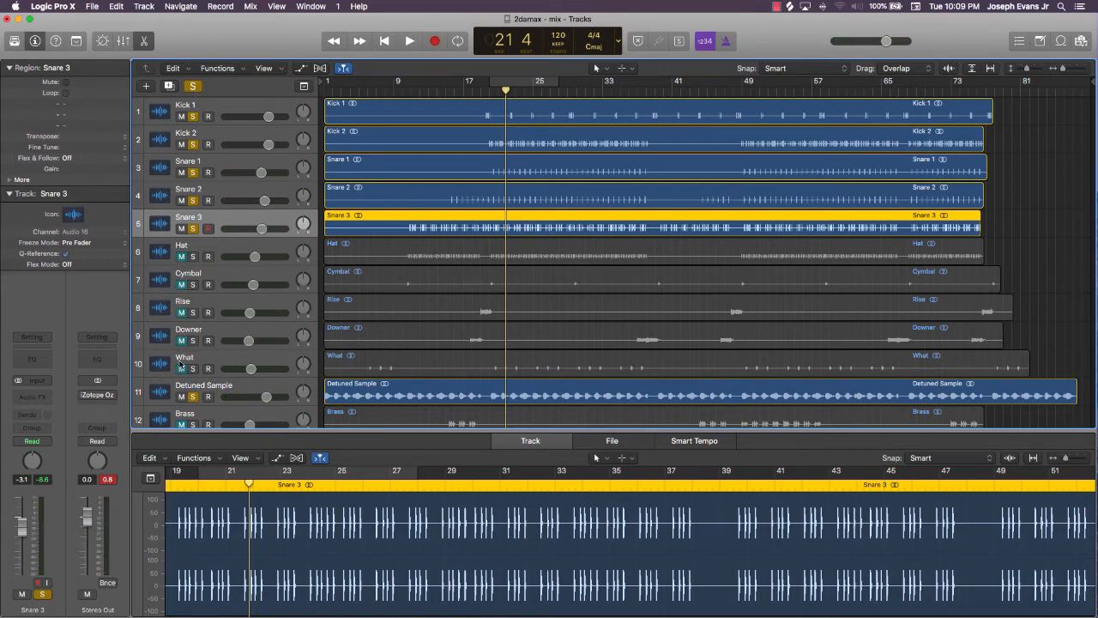
pyautogui.click(197, 89)
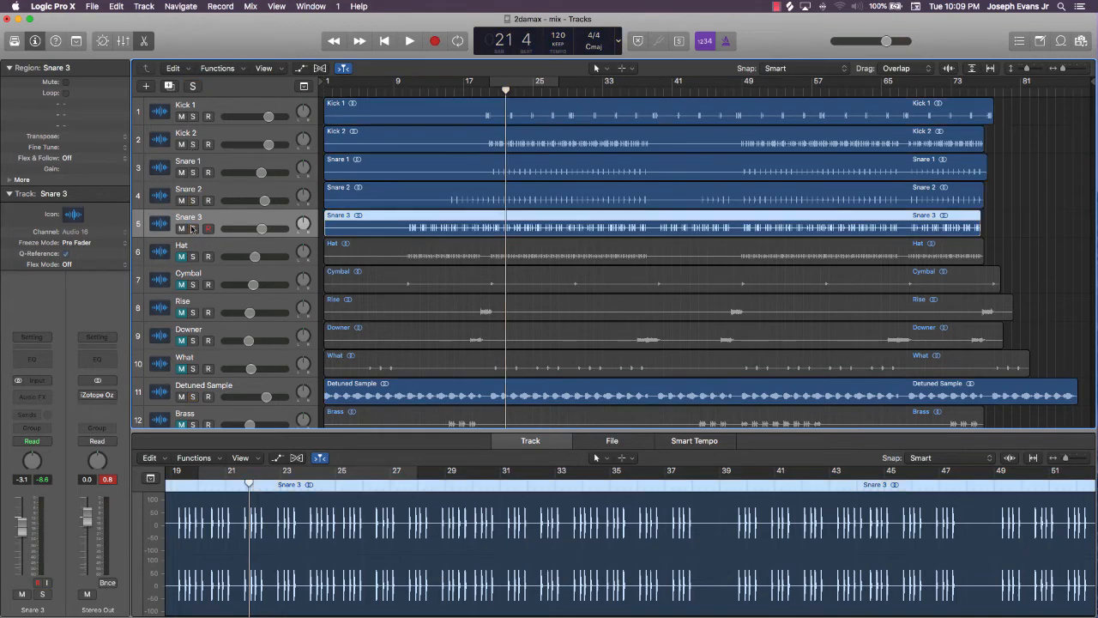
# Solo Snare 3, listen to it briefly in playback, and insert a stereo Q4 equalizer on the track
pyautogui.click(193, 229)
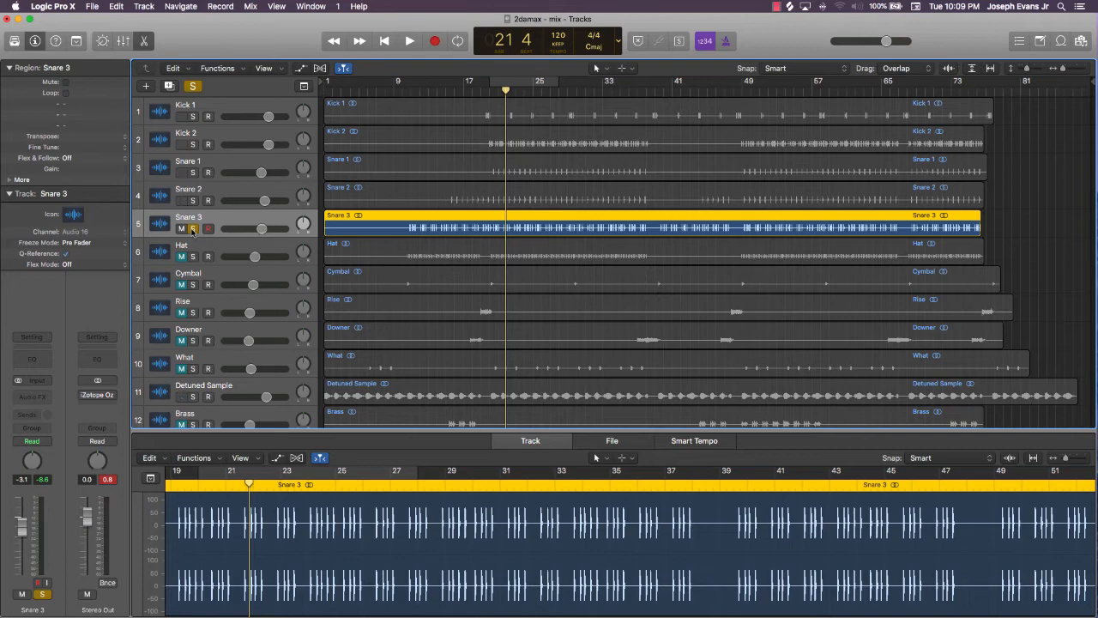
pyautogui.press('space')
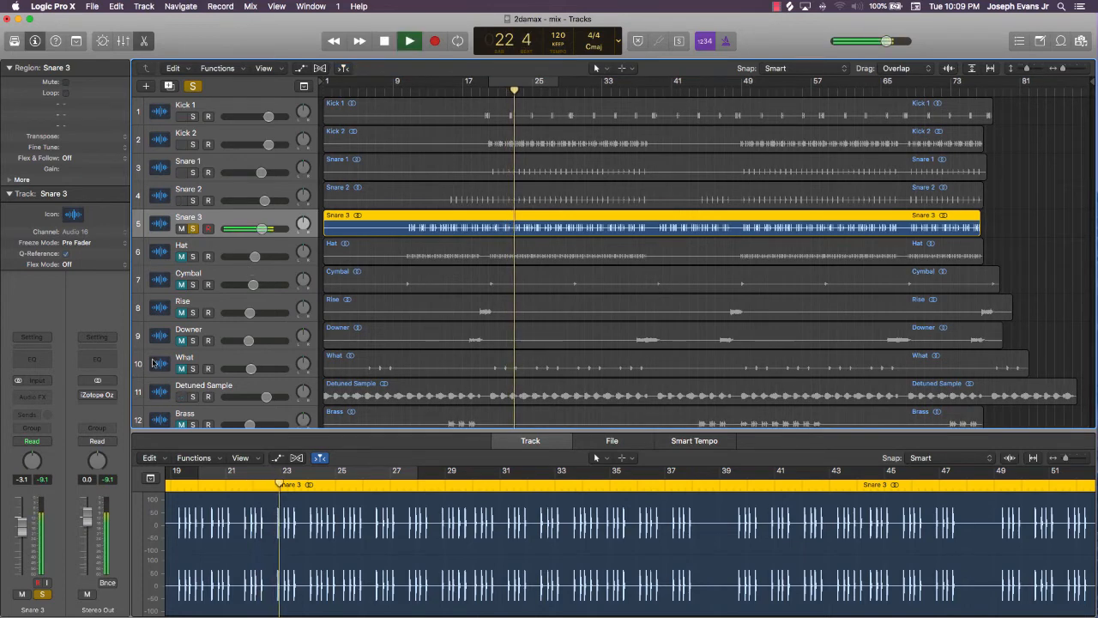
pyautogui.press('space')
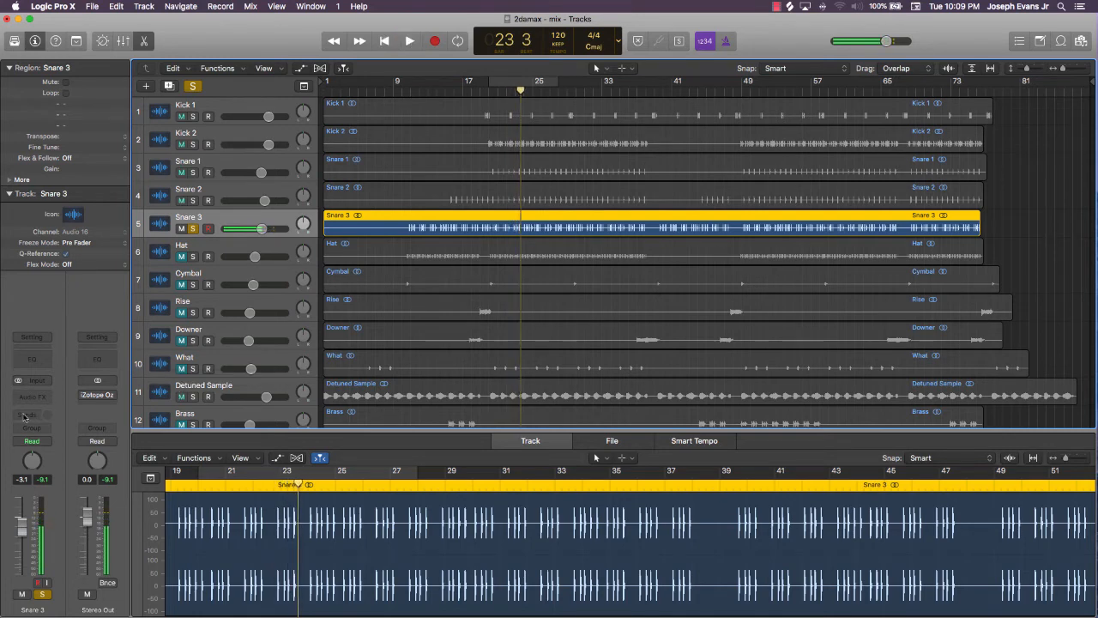
pyautogui.click(32, 397)
pyautogui.moveTo(64, 423)
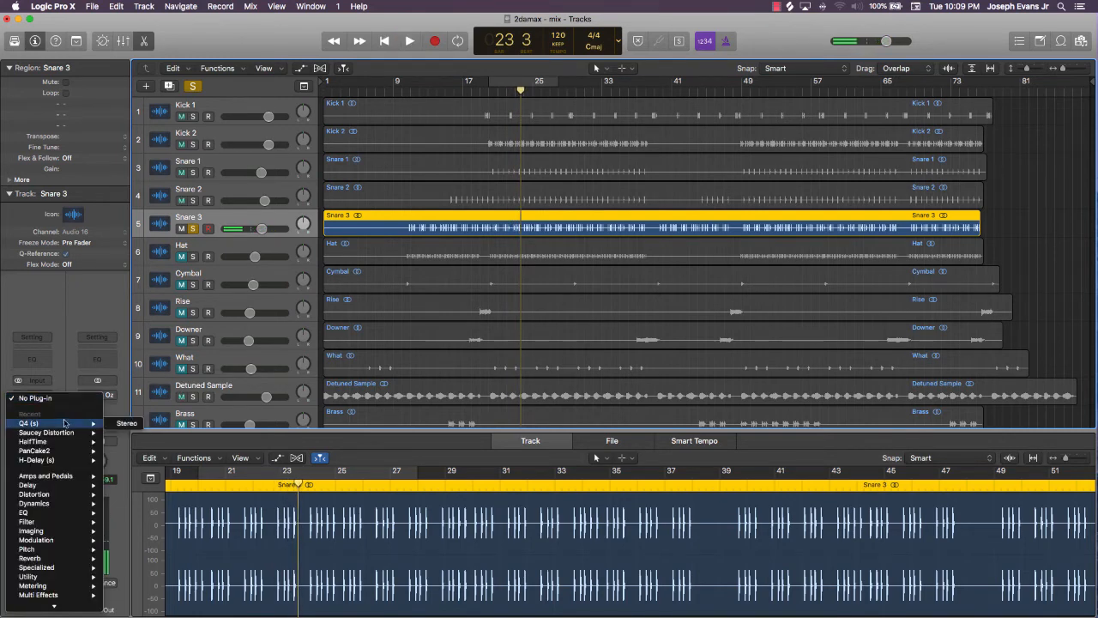
pyautogui.click(121, 424)
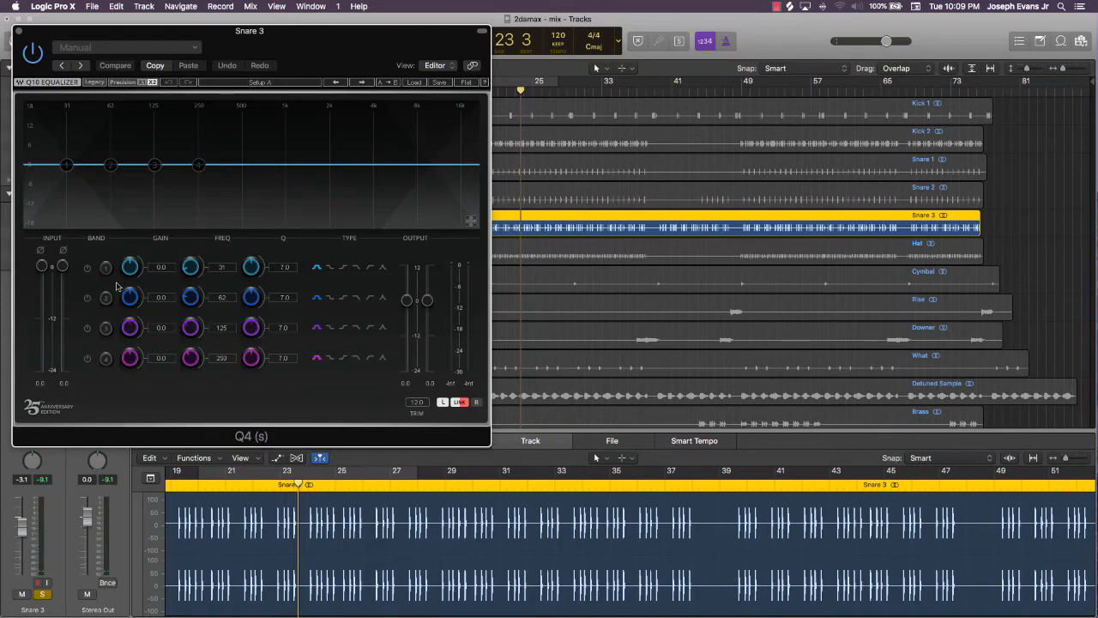
# Enable band 1 of the Snare 3 equalizer as a high-pass filter at about 699 Hz and check it in playback
pyautogui.click(88, 270)
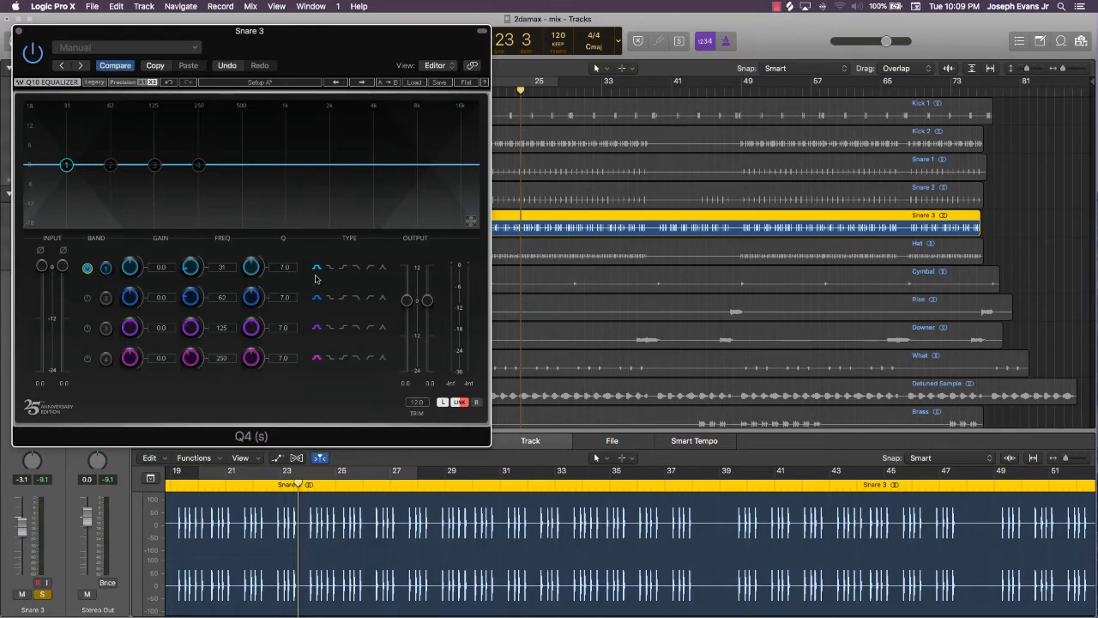
pyautogui.click(369, 268)
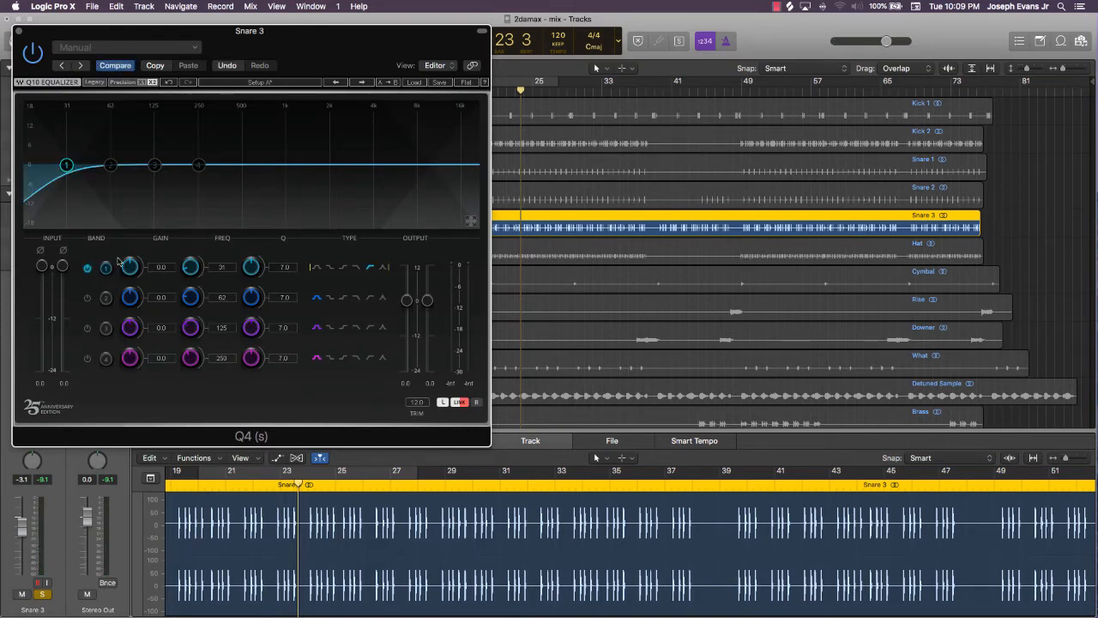
pyautogui.moveTo(67, 168); pyautogui.dragTo(253, 169)
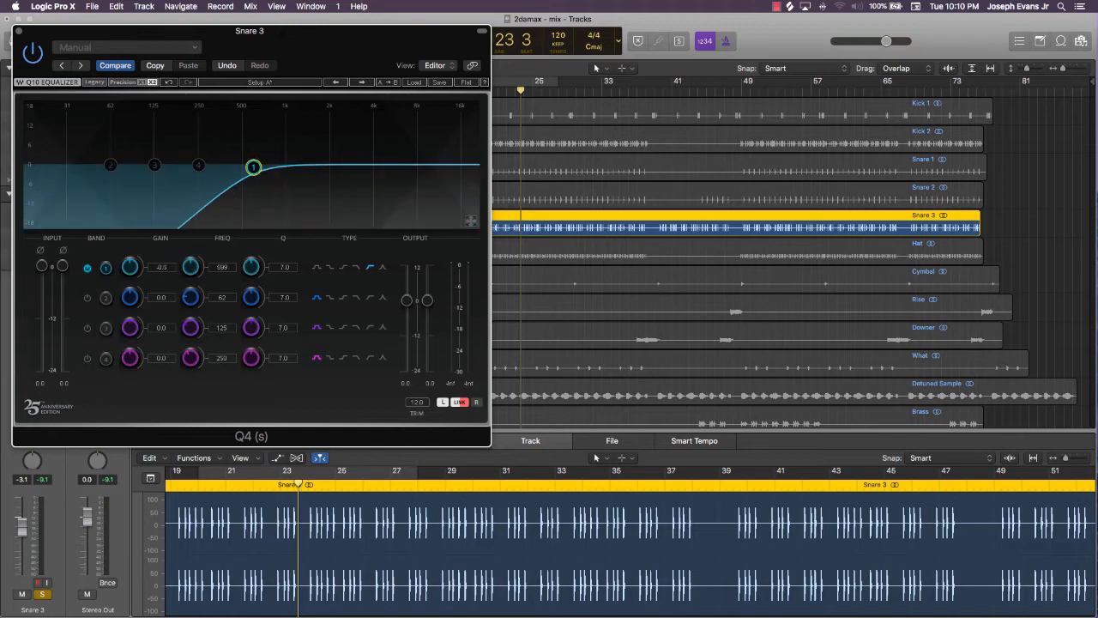
pyautogui.press('space')
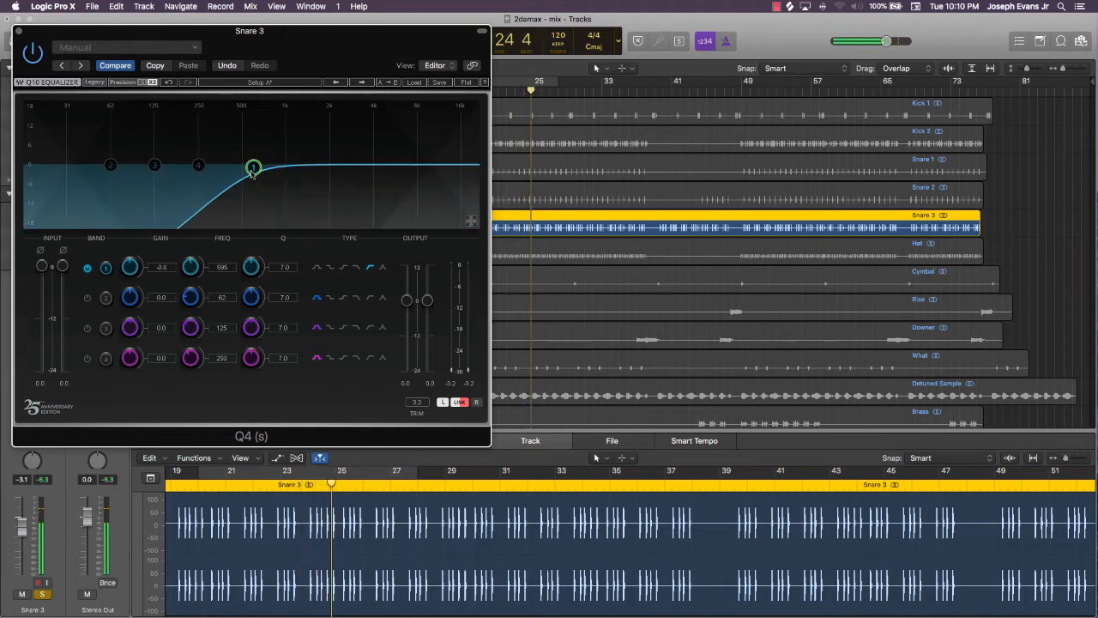
# Lower the Snare 3 high-pass cutoff to about 209 Hz and further to about 115 Hz, then close the equalizer
pyautogui.moveTo(253, 170); pyautogui.dragTo(187, 169)
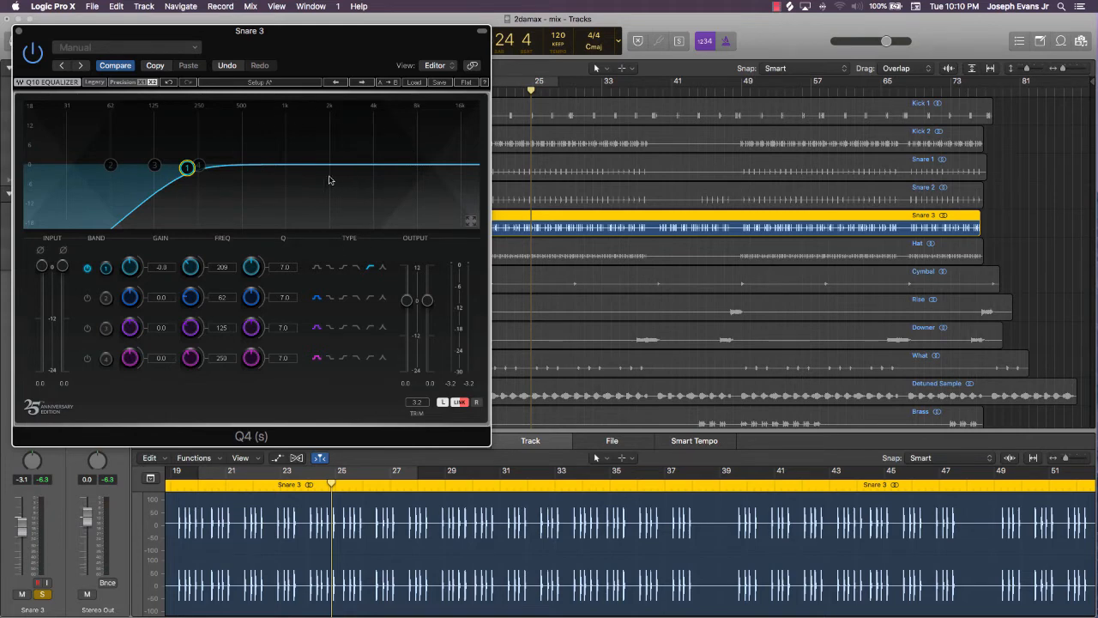
pyautogui.moveTo(187, 167); pyautogui.dragTo(149, 166)
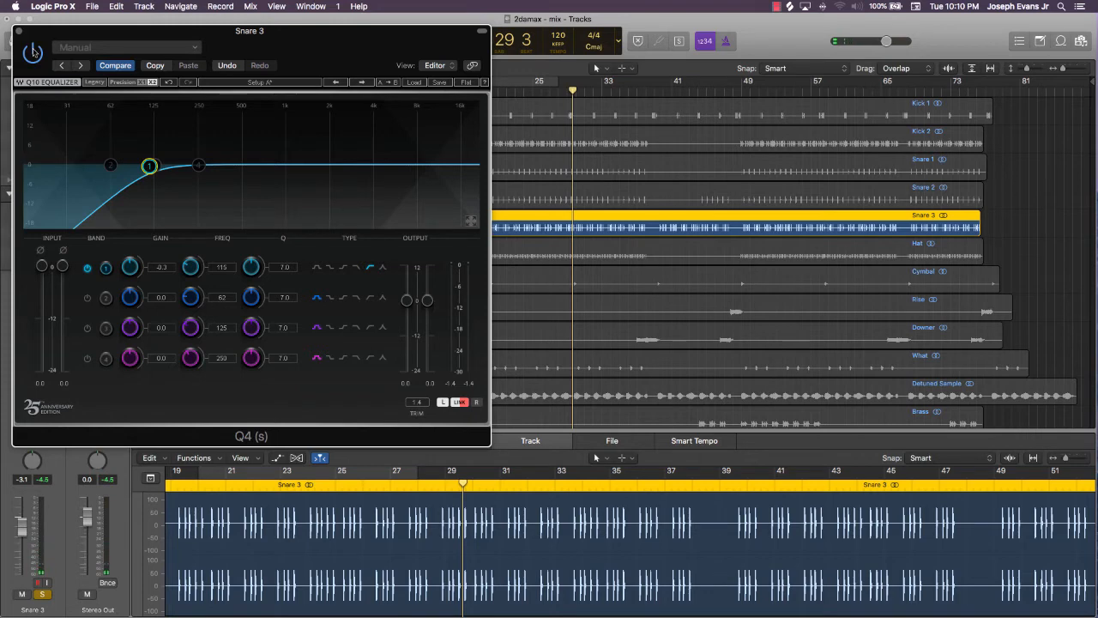
pyautogui.moveTo(151, 166); pyautogui.dragTo(150, 167)
pyautogui.press('super+w')
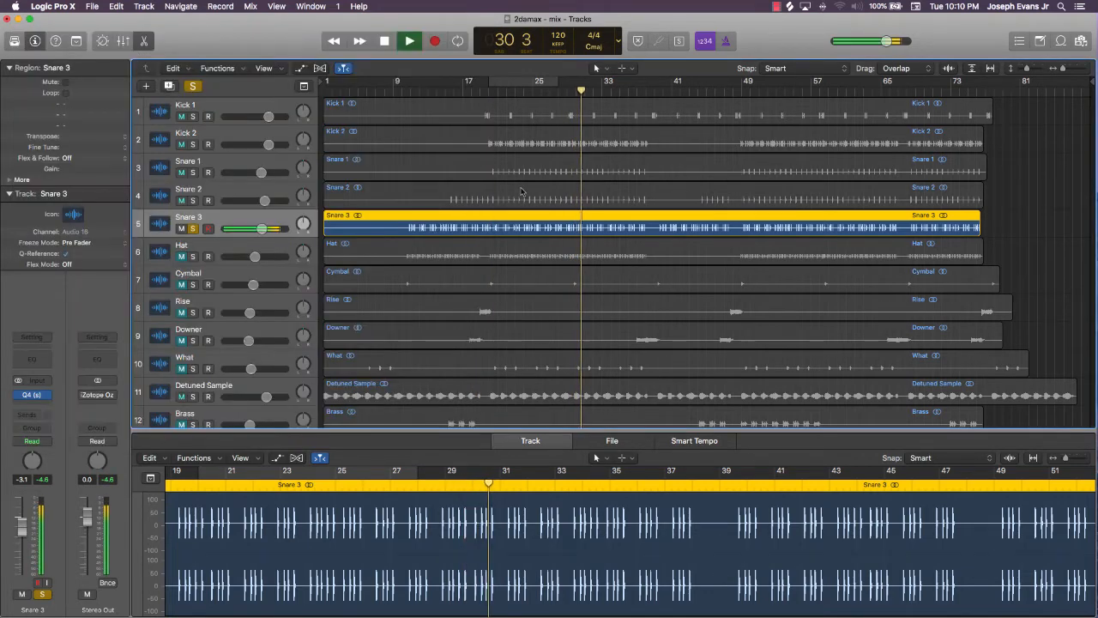
# Stop playback, clear the Snare 3 solo, and play all unmuted tracks together from about bar 22 before stopping
pyautogui.press('space')
pyautogui.click(193, 228)
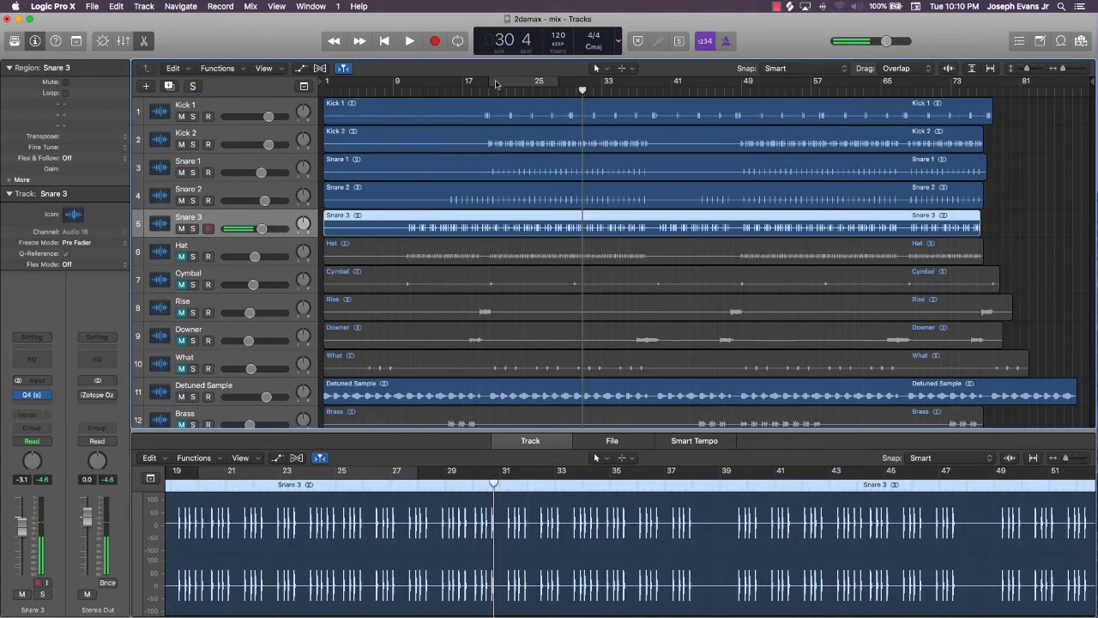
pyautogui.click(514, 96)
pyautogui.press('space')
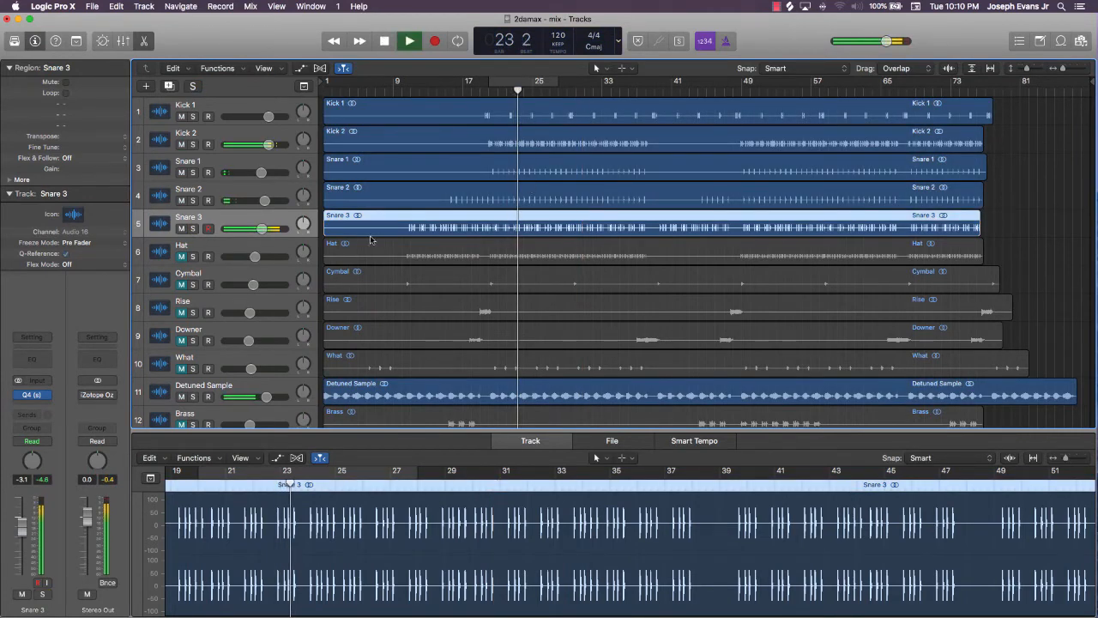
pyautogui.press('space')
# Unmute and select the Hat track and insert a stereo Q4 equalizer on it
pyautogui.click(181, 257)
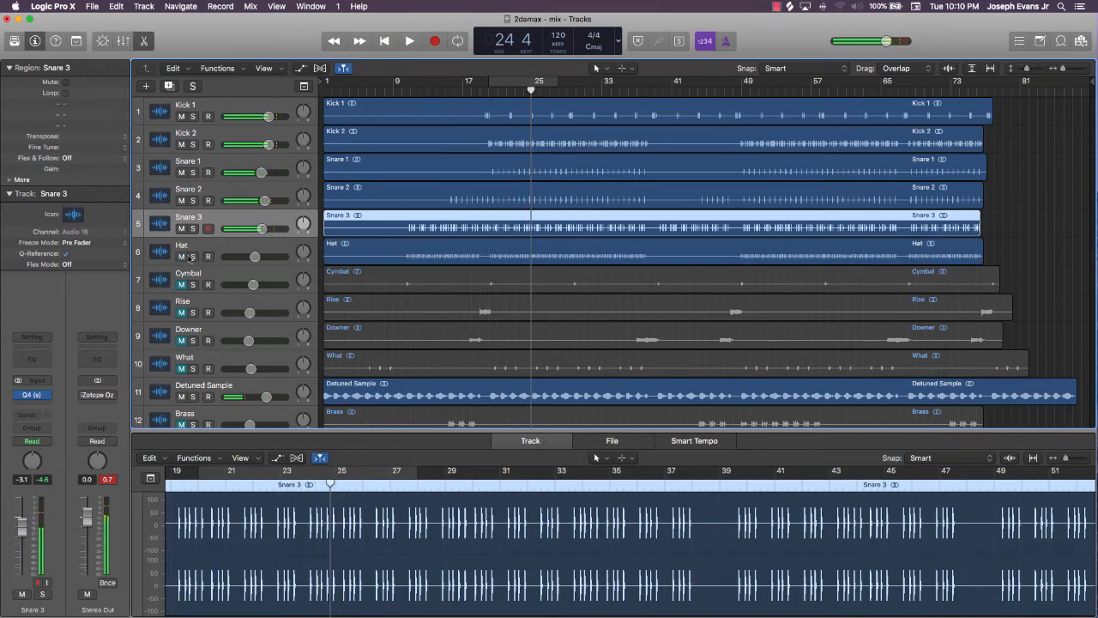
pyautogui.click(197, 250)
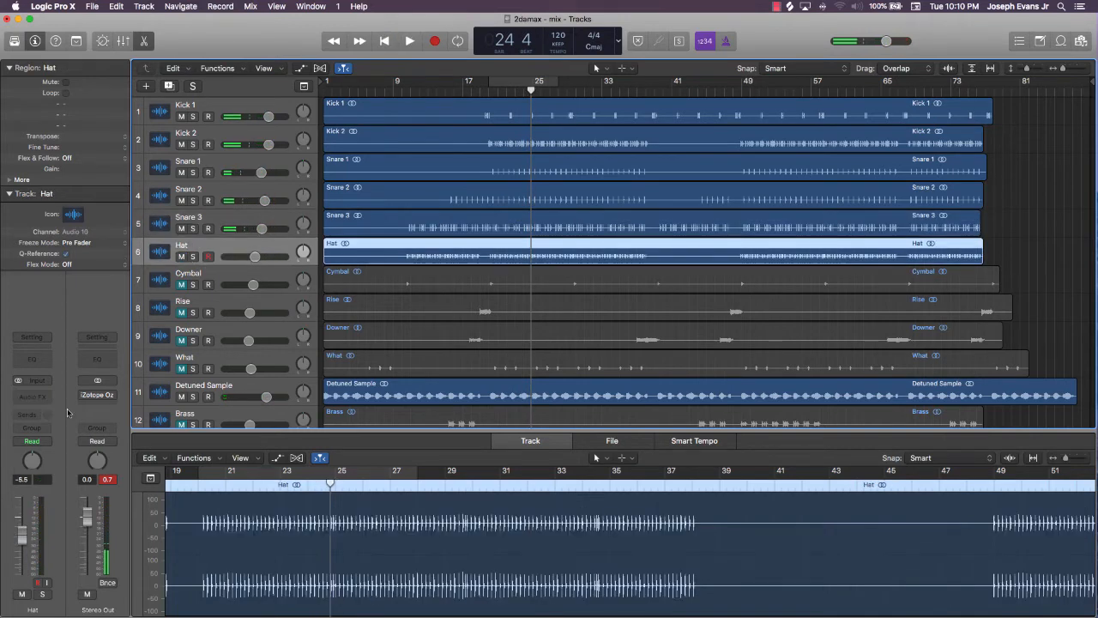
pyautogui.click(38, 397)
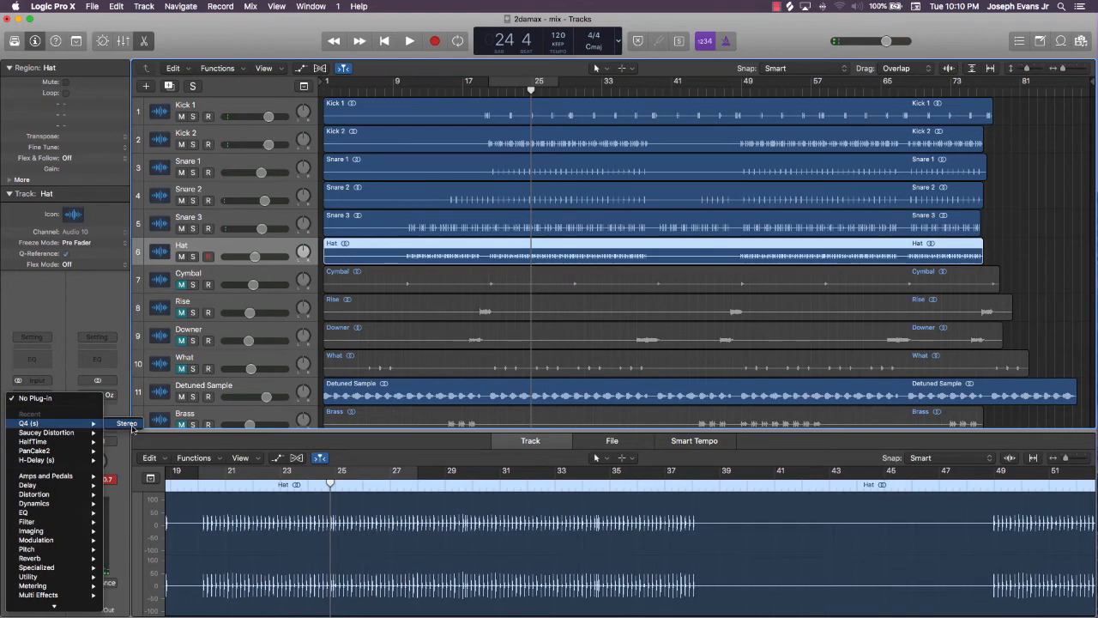
pyautogui.click(137, 429)
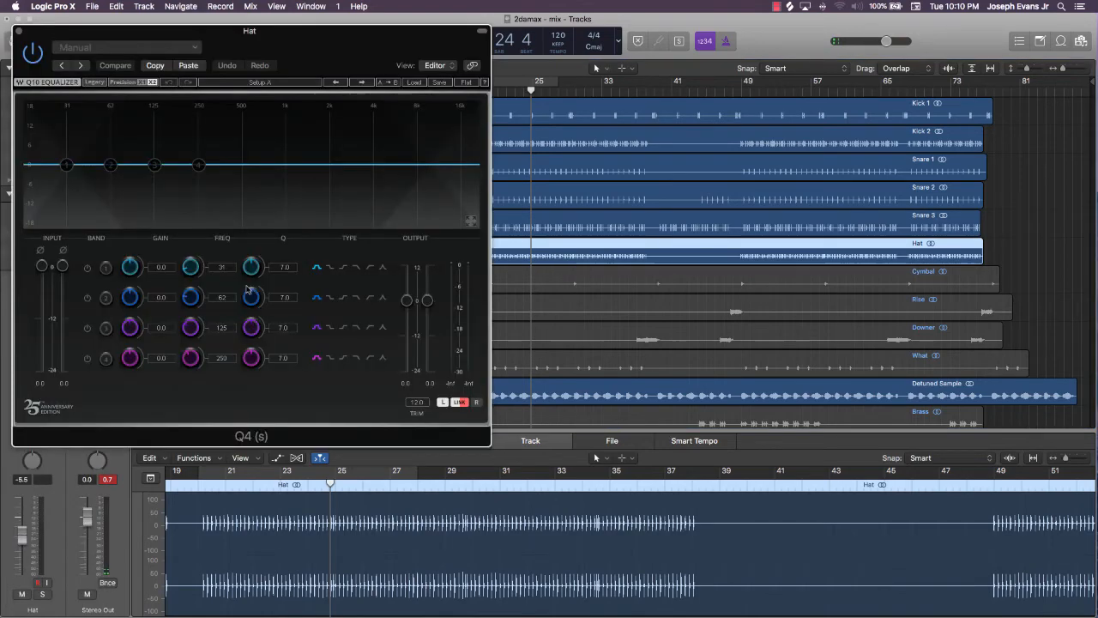
# Enable band 1 of the Hat equalizer, move its window clear of the track headers, and set a high-pass at about 455 Hz during playback
pyautogui.click(87, 268)
pyautogui.moveTo(37, 38); pyautogui.dragTo(511, 135)
pyautogui.press('space')
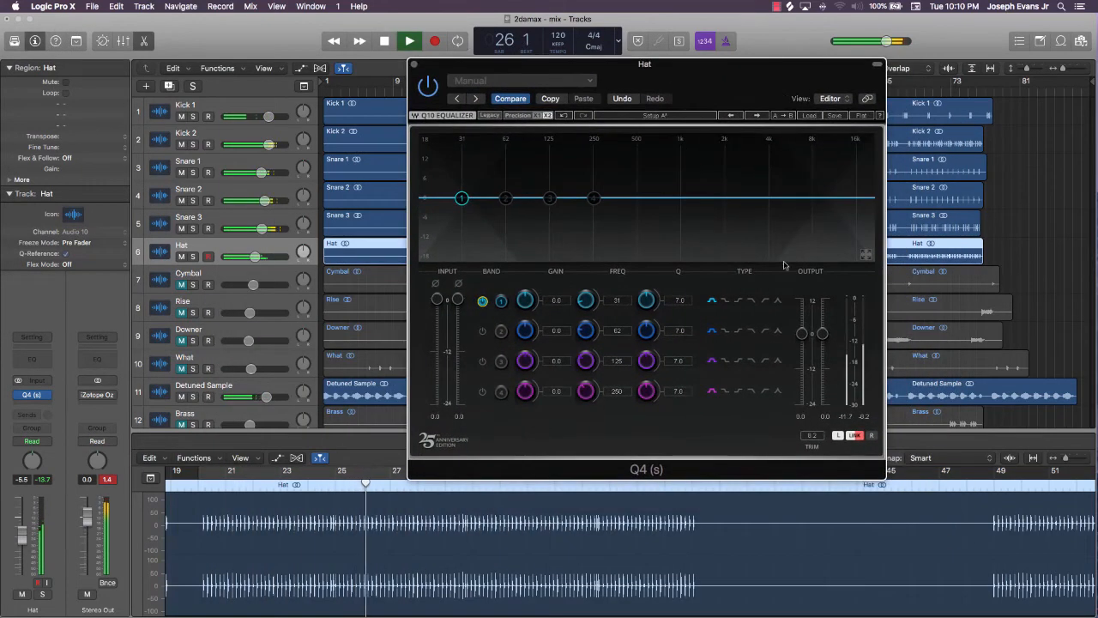
pyautogui.click(761, 302)
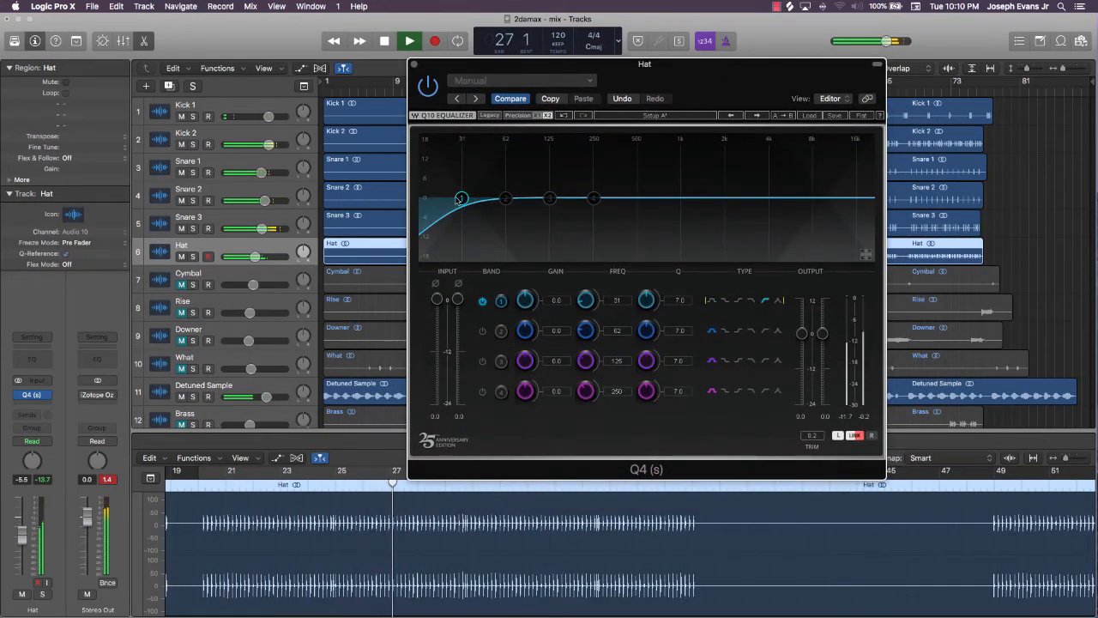
pyautogui.moveTo(461, 198); pyautogui.dragTo(631, 198)
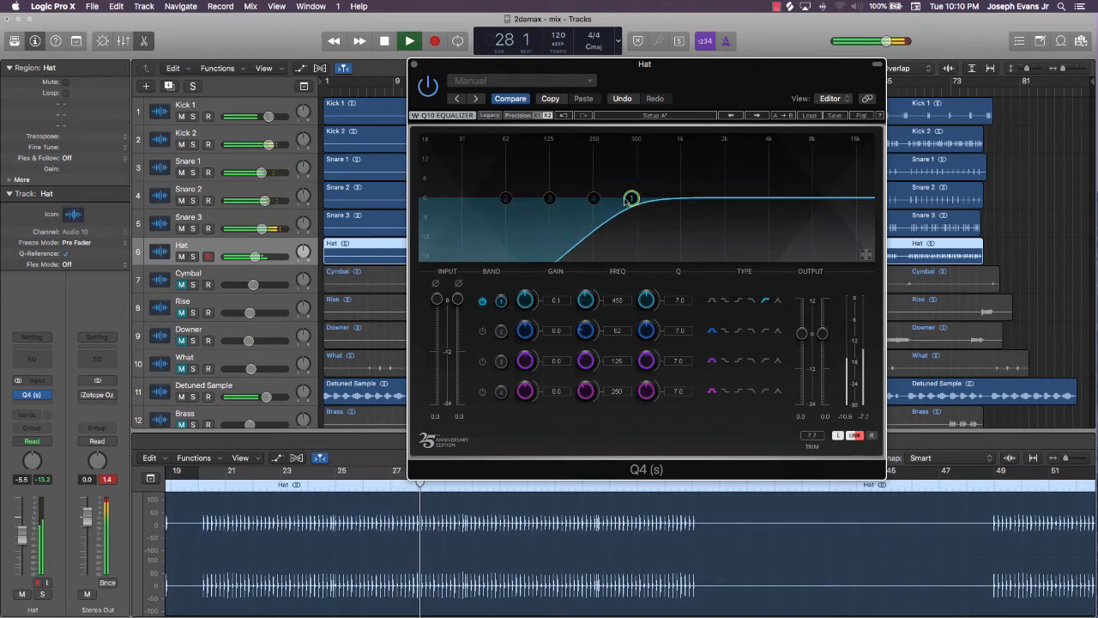
# Solo the Hat track and raise its high-pass cutoff to about 4757 Hz, then pause and resume playback
pyautogui.click(193, 256)
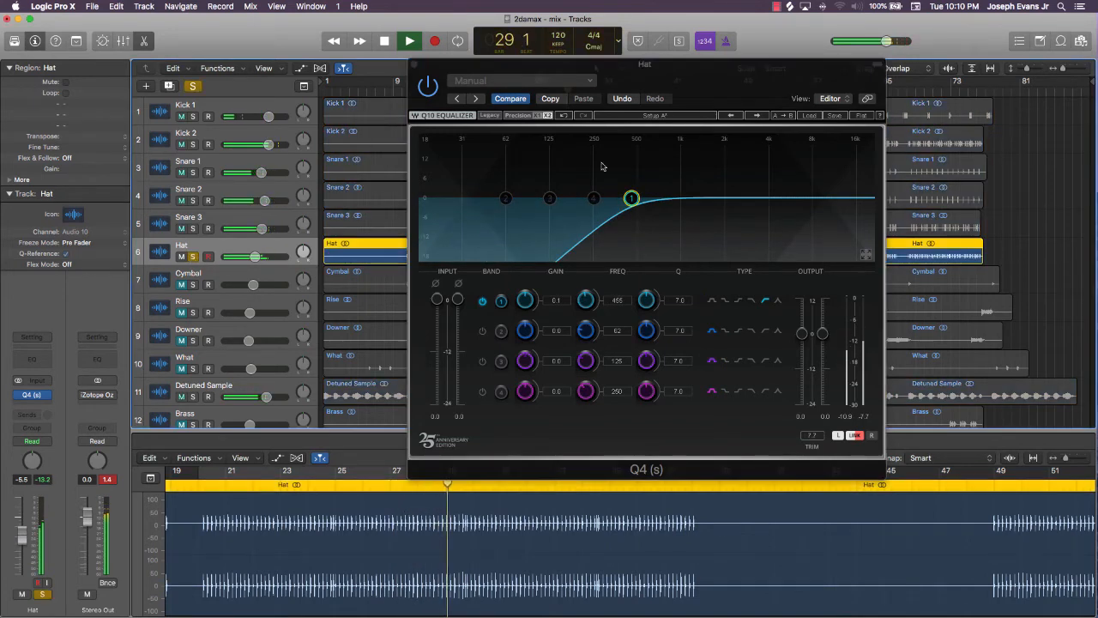
pyautogui.moveTo(631, 199); pyautogui.dragTo(780, 198)
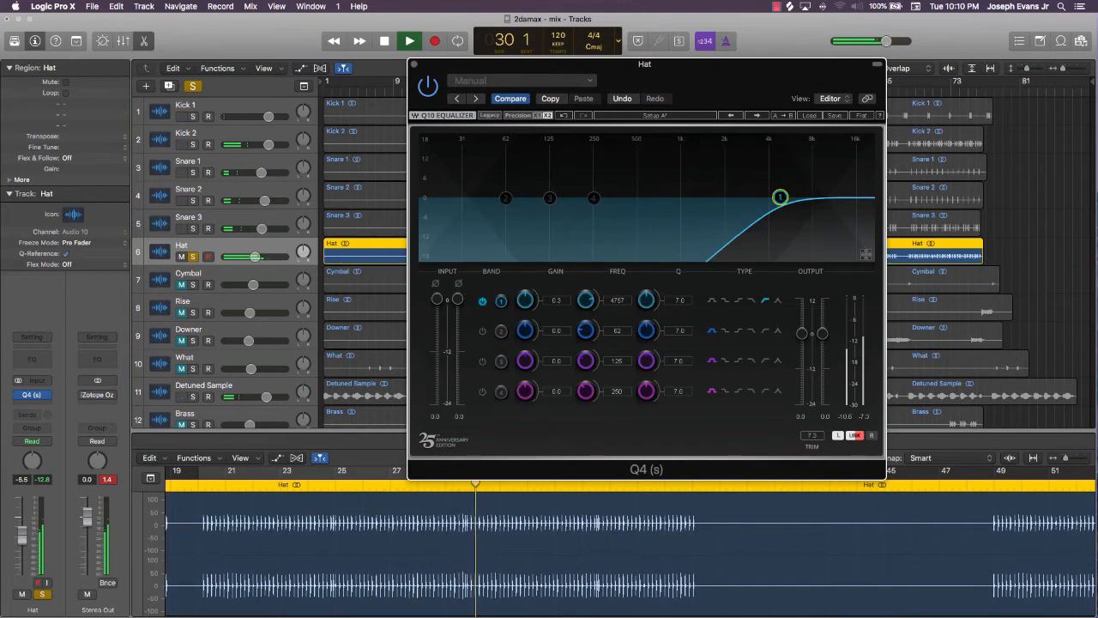
pyautogui.press('space')
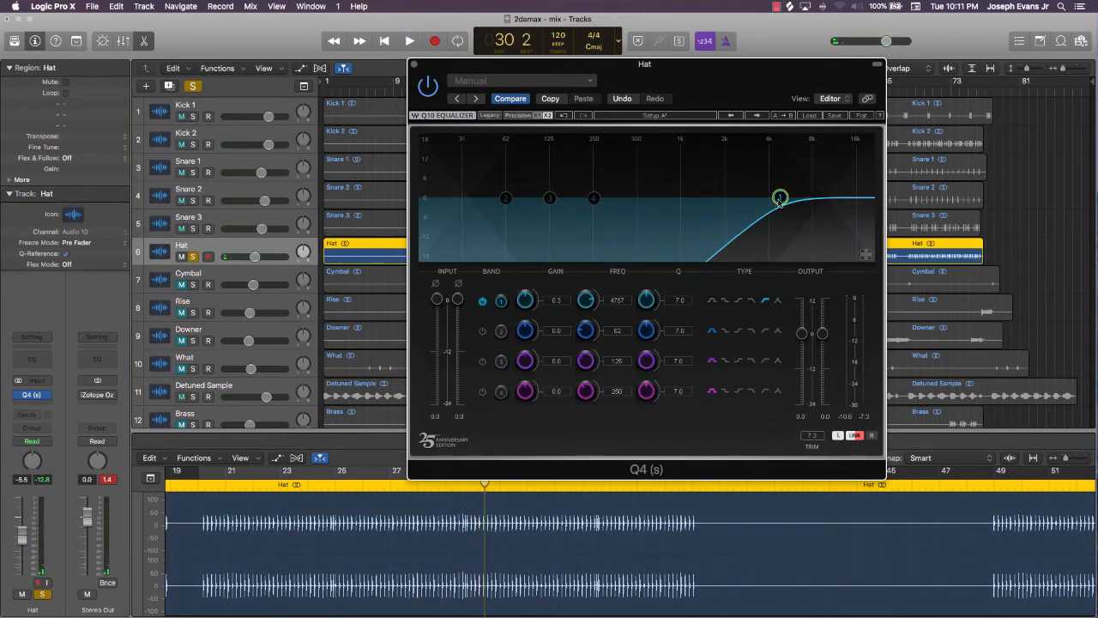
pyautogui.press('space')
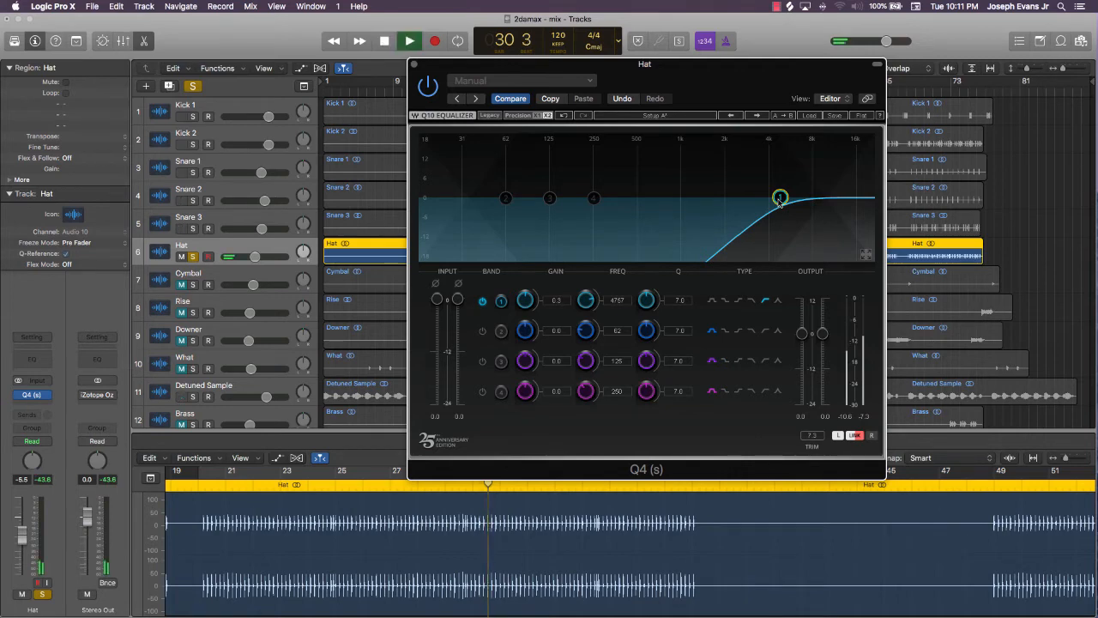
# Sweep the Hat high-pass cutoff down to about 16 Hz, raise it to about 621 Hz, and stop playback
pyautogui.moveTo(780, 199); pyautogui.dragTo(421, 197)
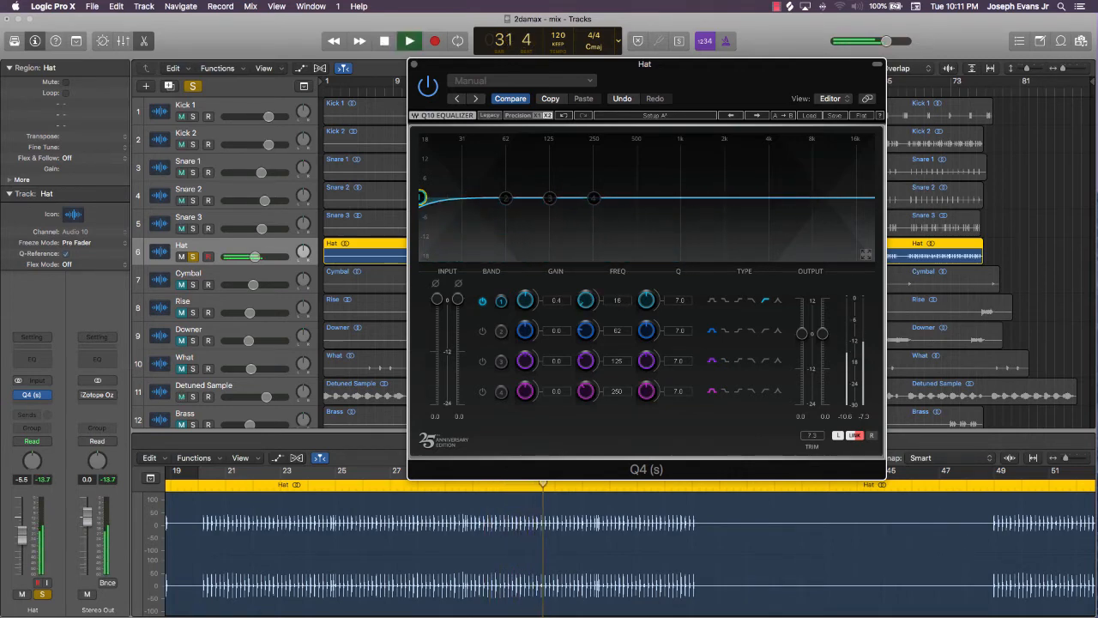
pyautogui.moveTo(421, 198); pyautogui.dragTo(650, 199)
pyautogui.press('space')
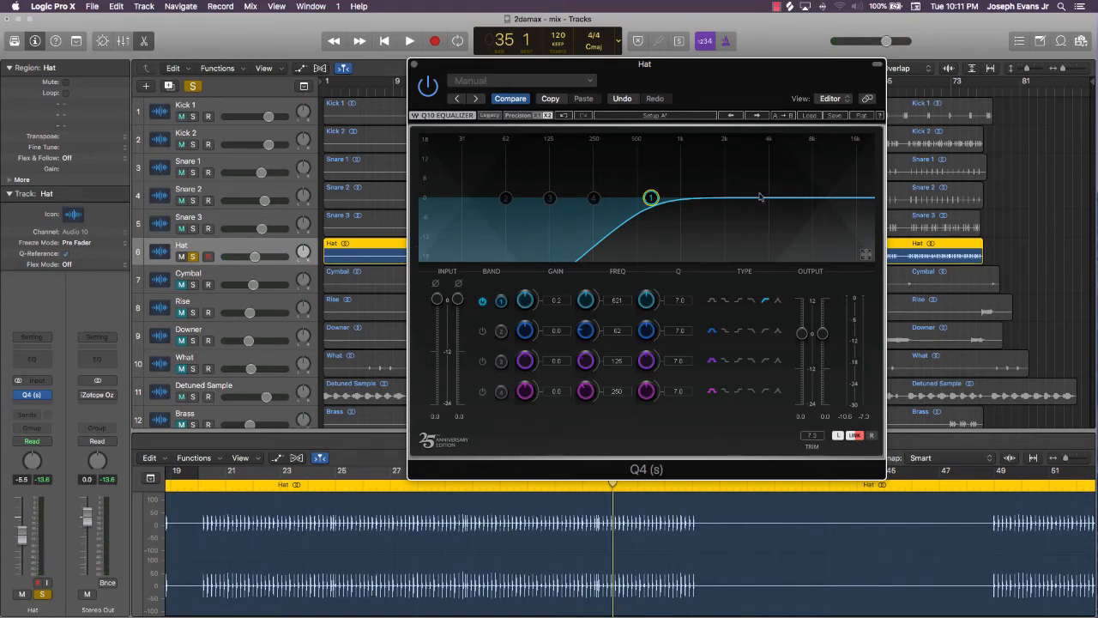
# Enable band 4 of the Hat equalizer as a low-pass filter at about 15102 Hz
pyautogui.click(483, 392)
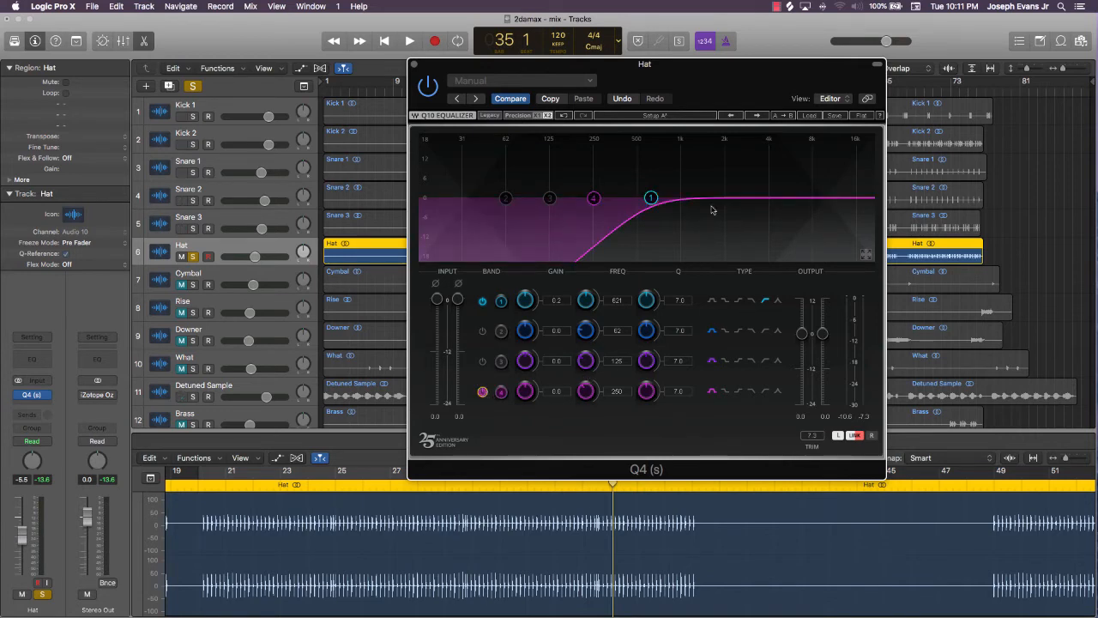
pyautogui.moveTo(593, 198); pyautogui.dragTo(853, 198)
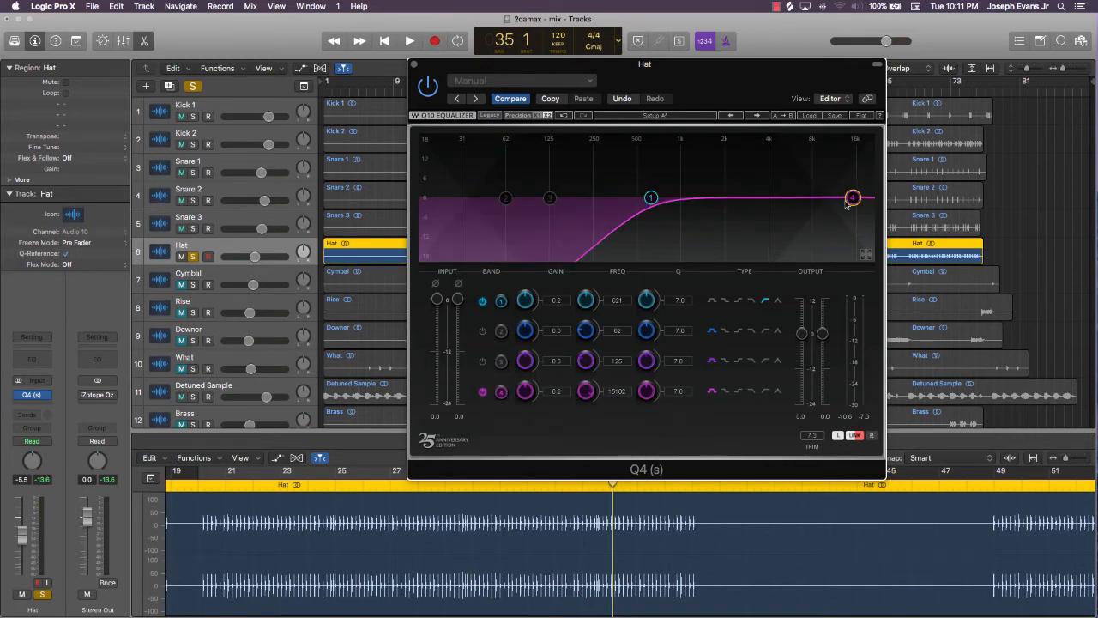
pyautogui.click(753, 393)
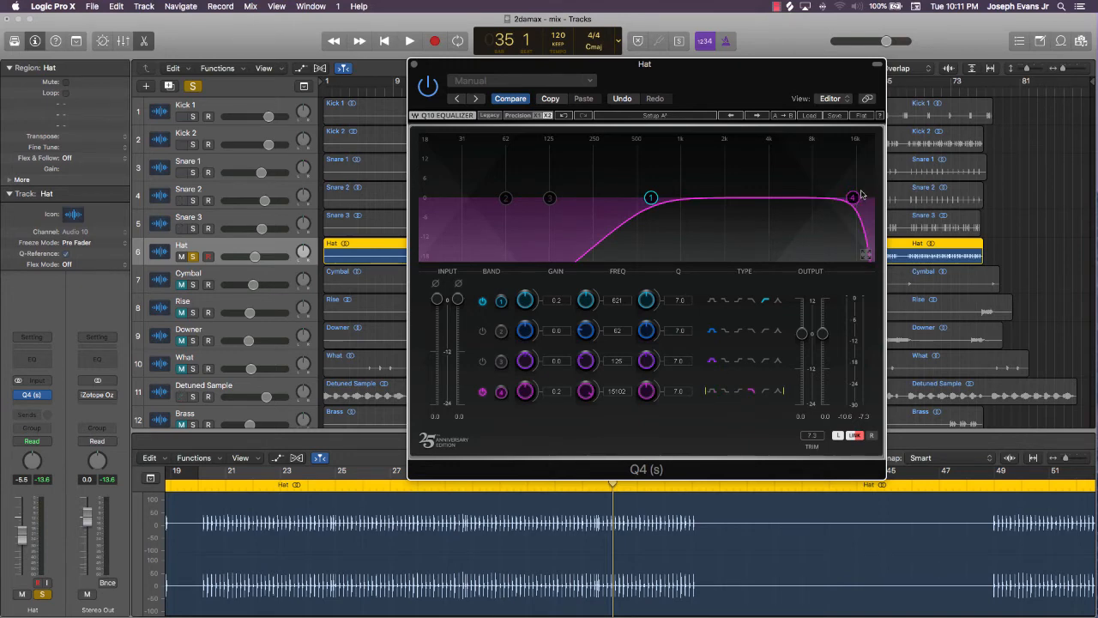
# Lower the Hat low-pass cutoff to about 12249 Hz during playback, then stop and close the equalizer
pyautogui.press('space')
pyautogui.moveTo(853, 198)
pyautogui.mouseDown()
pyautogui.moveTo(836, 198)
pyautogui.moveTo(868, 197)
pyautogui.moveTo(839, 199)
pyautogui.mouseUp()
pyautogui.press('space')
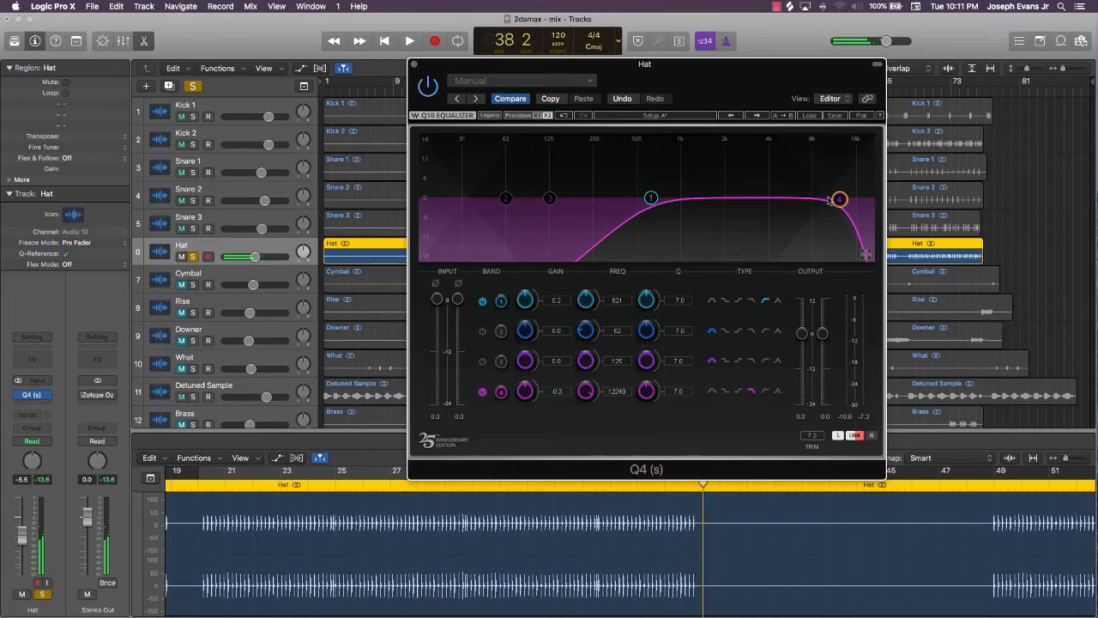
pyautogui.click(414, 64)
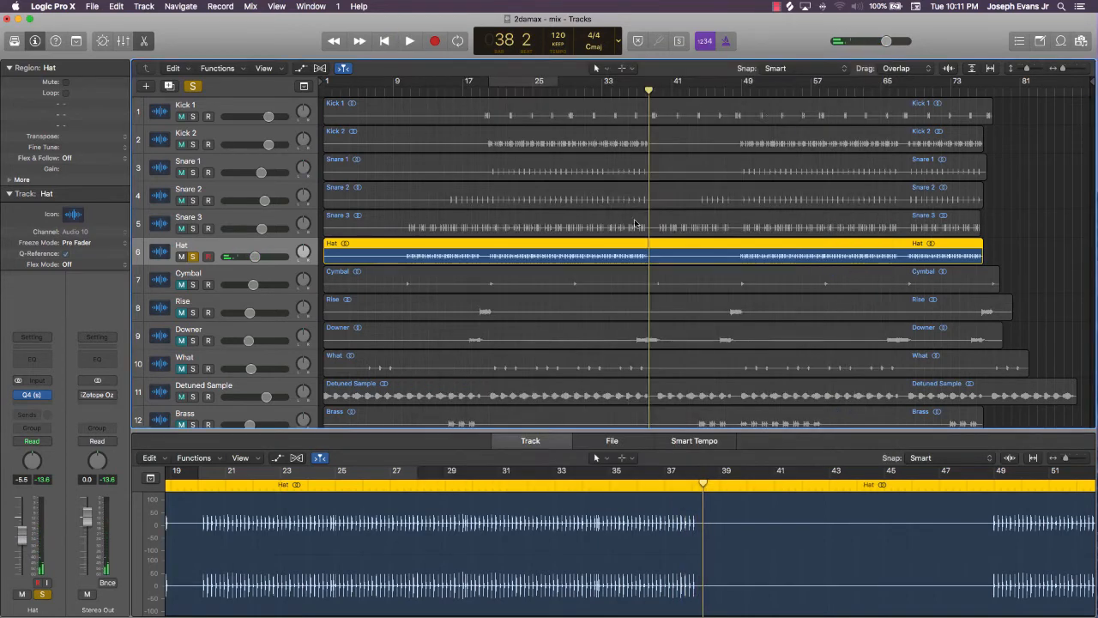
# Deselect the Hat region, move the playhead to bar 20, and clear the Hat solo
pyautogui.click(1021, 227)
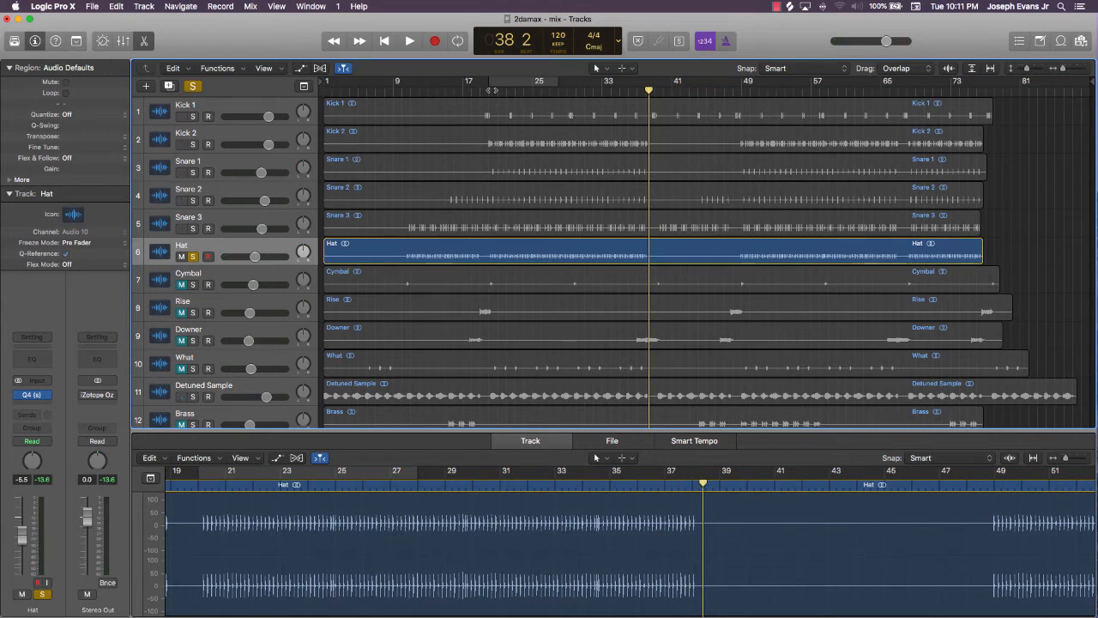
pyautogui.click(491, 90)
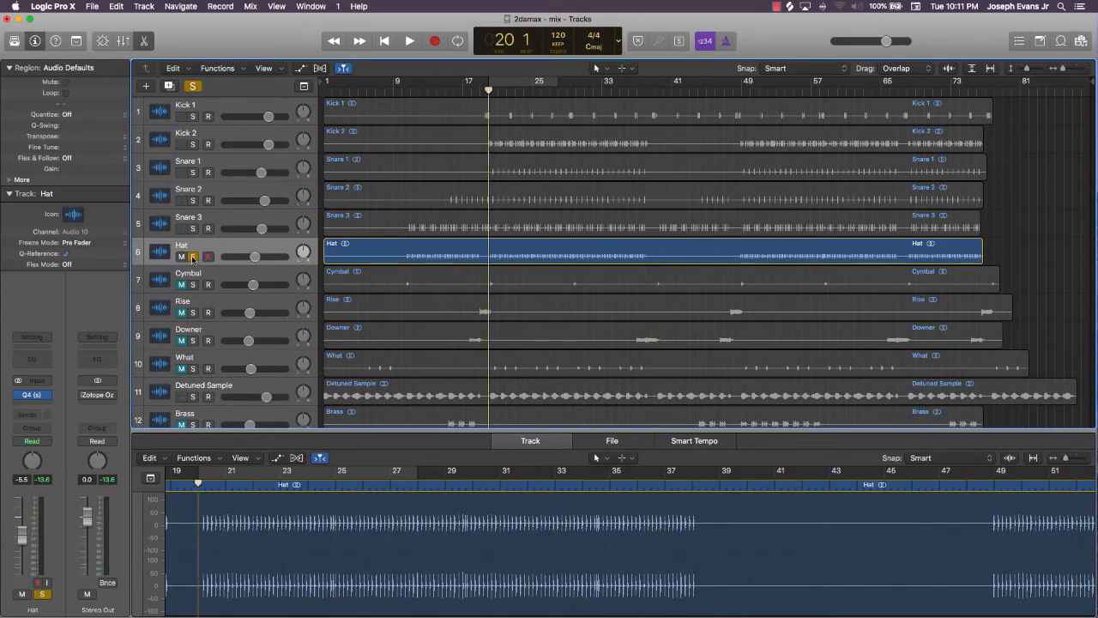
pyautogui.click(193, 256)
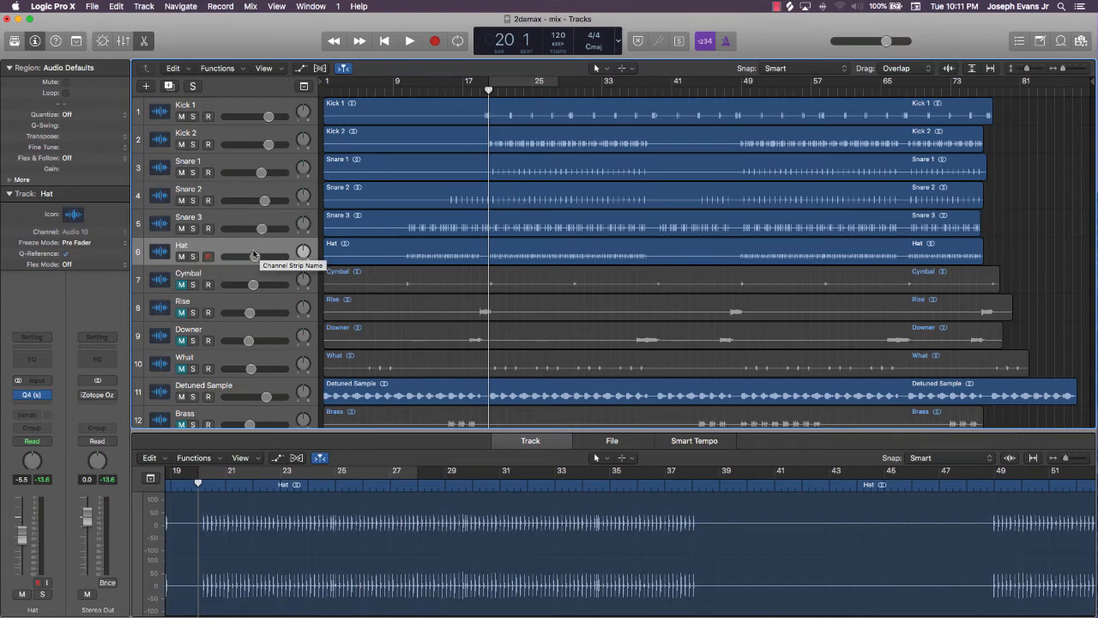
# Play the mix, dismiss the system overload alert, unmute the Cymbal track, and move the playhead to bar 19
pyautogui.press('space')
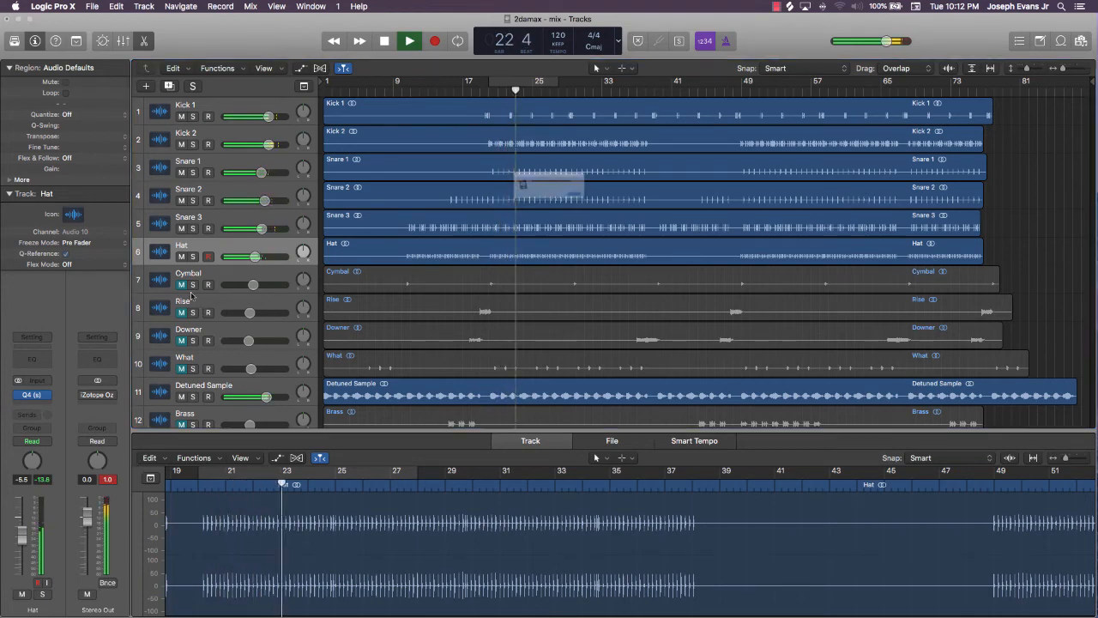
pyautogui.press('Return')
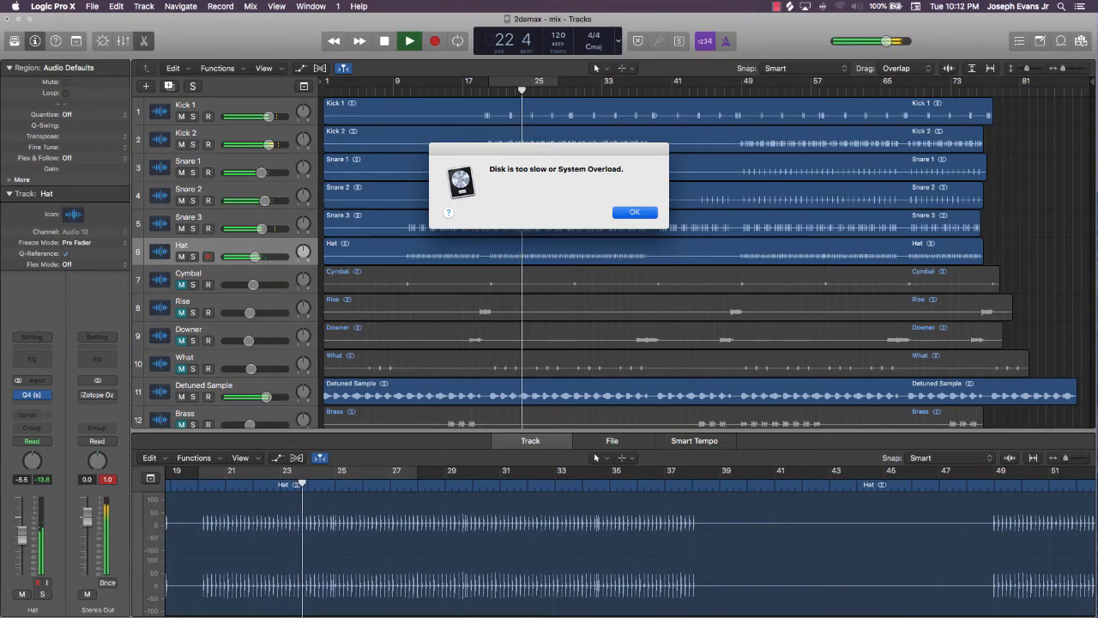
pyautogui.click(183, 284)
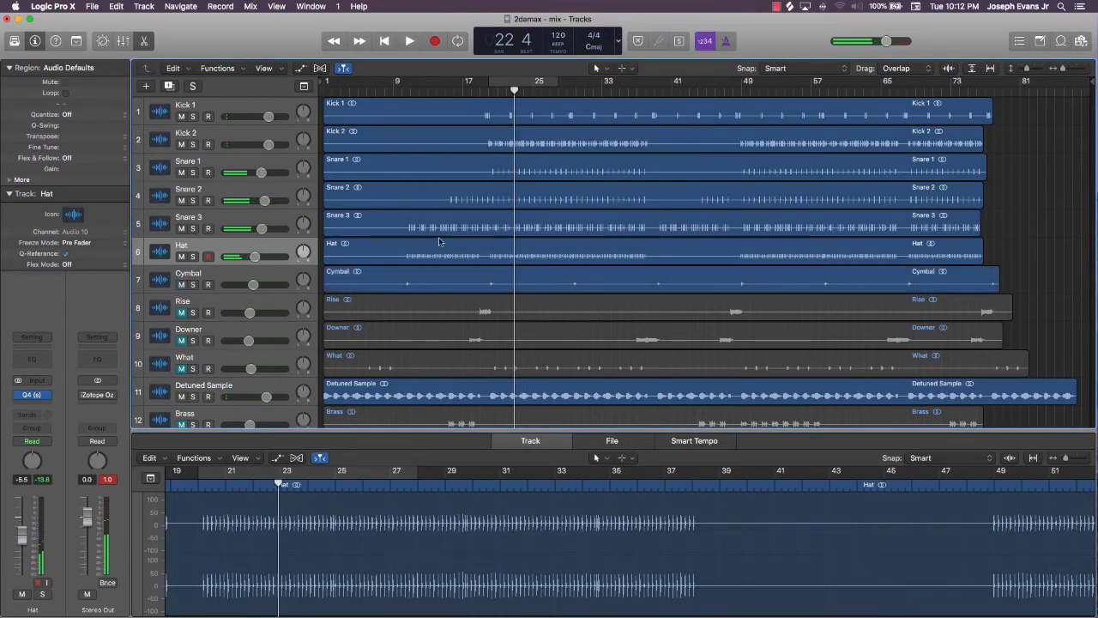
pyautogui.click(485, 89)
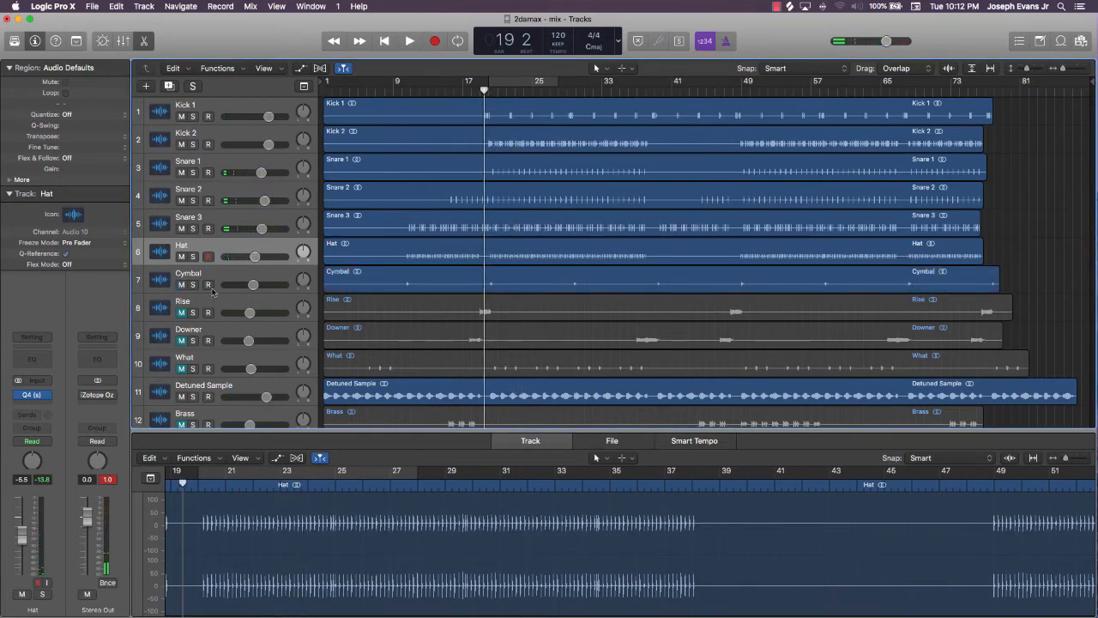
# Insert a stereo Q4 equalizer on the Cymbal track, enable its band 1, and solo the track
pyautogui.click(214, 274)
pyautogui.click(32, 397)
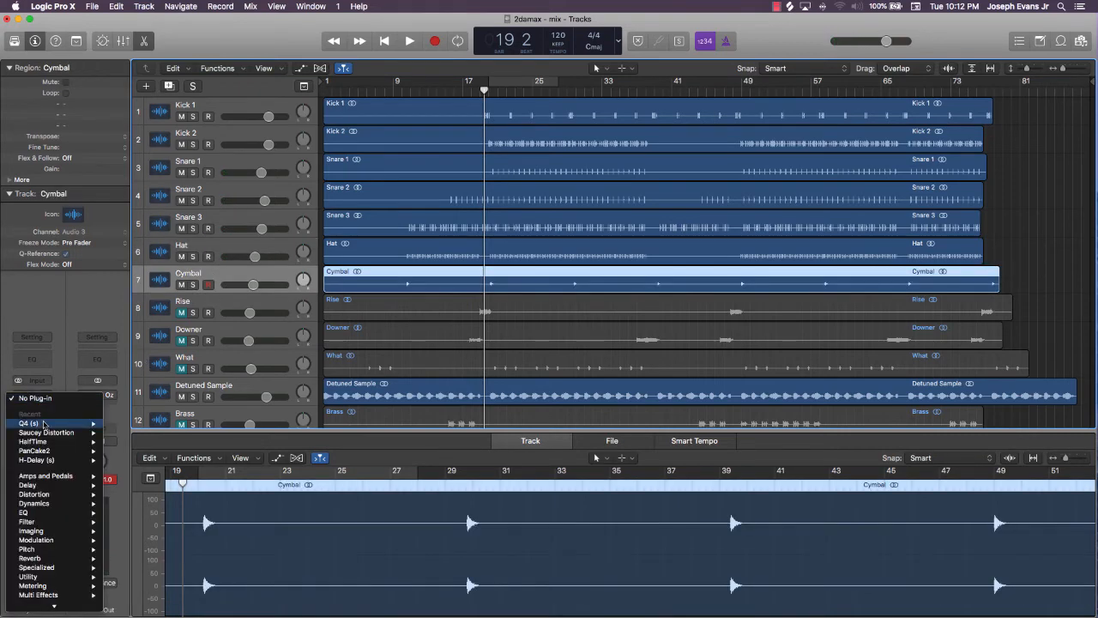
pyautogui.click(122, 424)
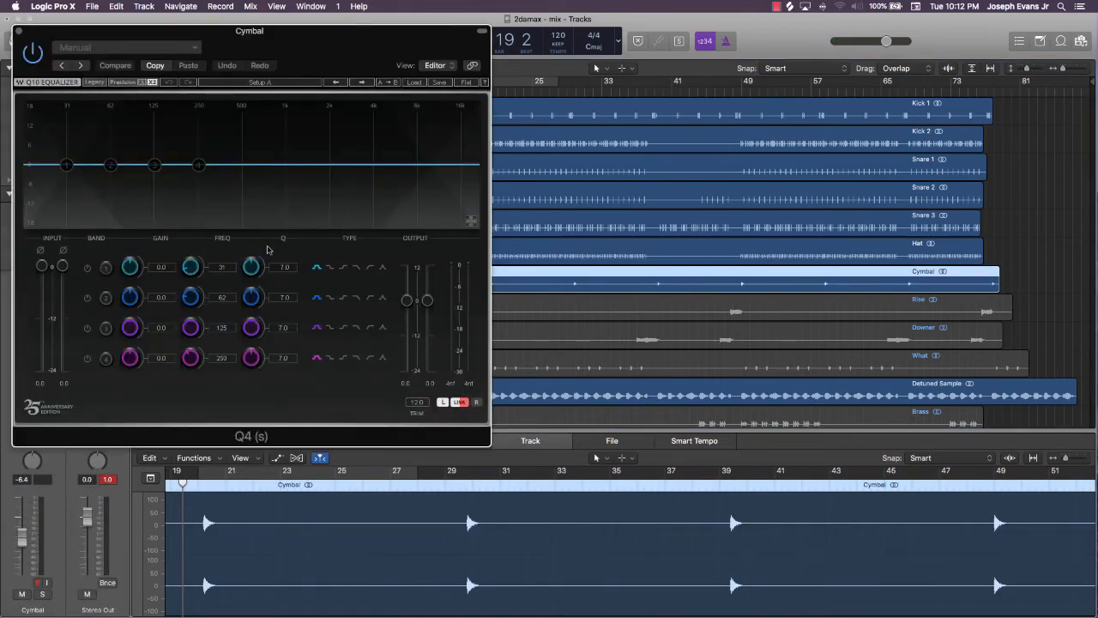
pyautogui.click(87, 267)
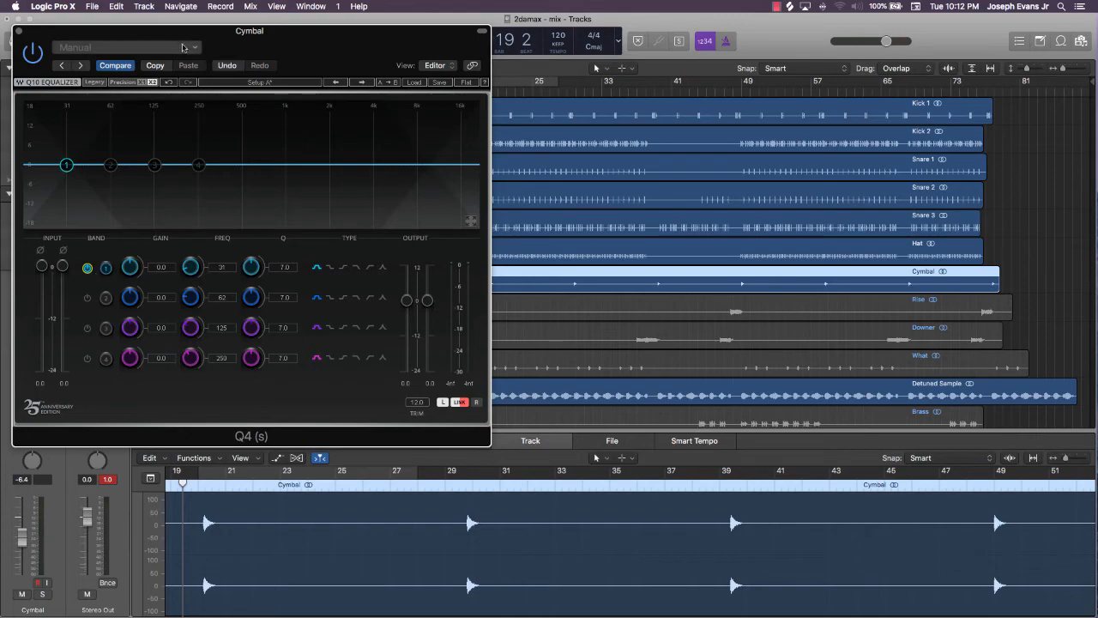
pyautogui.moveTo(222, 58); pyautogui.dragTo(697, 167)
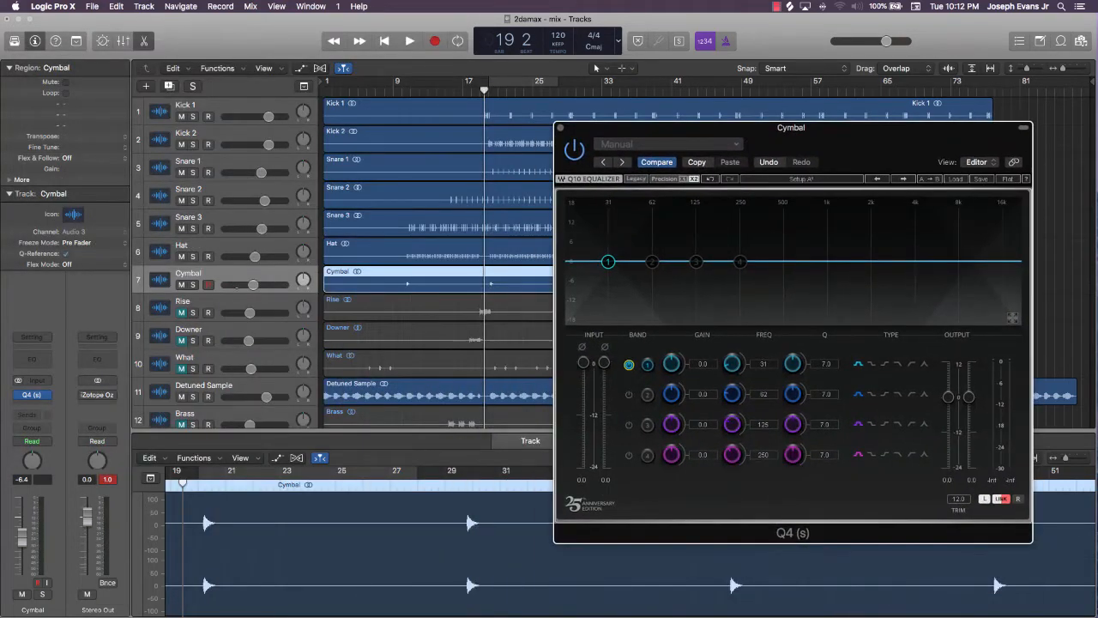
pyautogui.press('s')
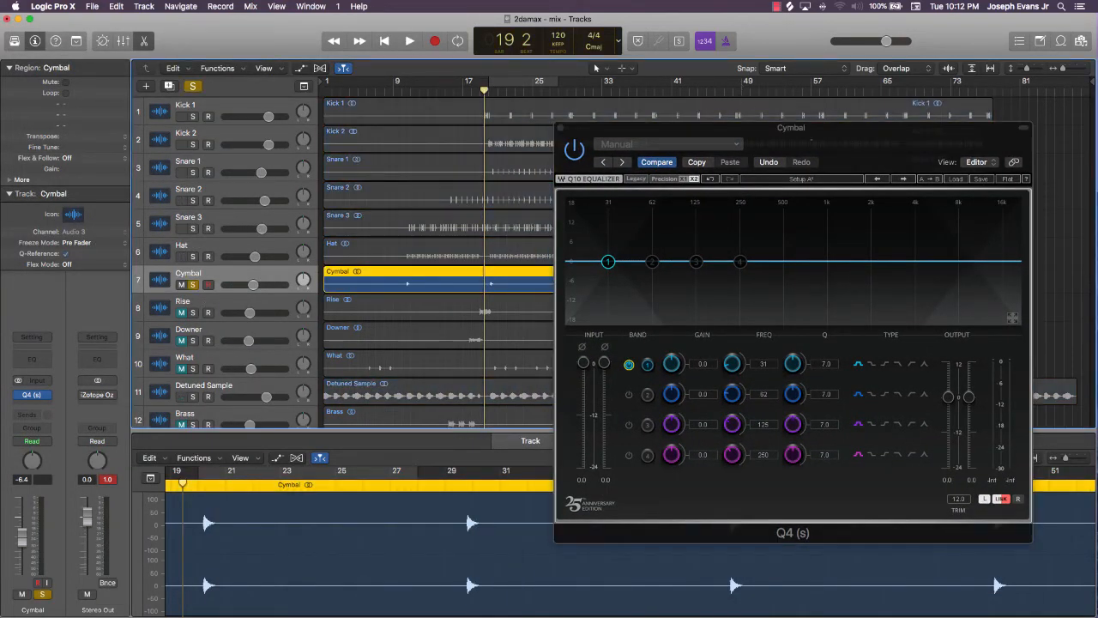
pyautogui.moveTo(849, 157); pyautogui.dragTo(874, 92)
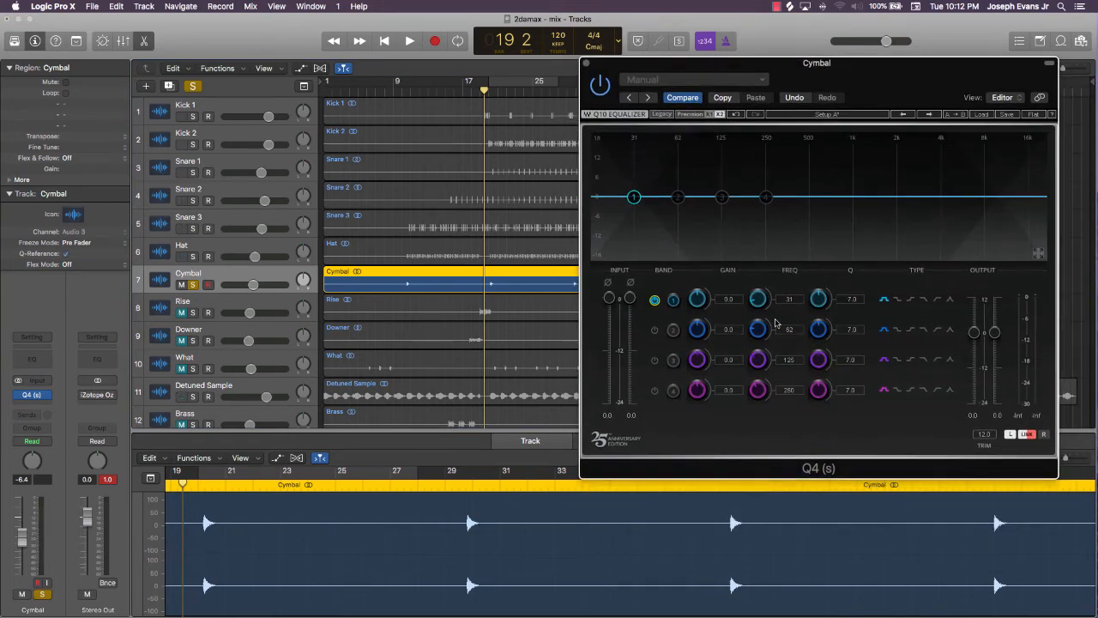
# Make Cymbal band 1 a high-pass filter, raise its cutoff to about 417 Hz during playback, then stop and close the equalizer
pyautogui.press('space')
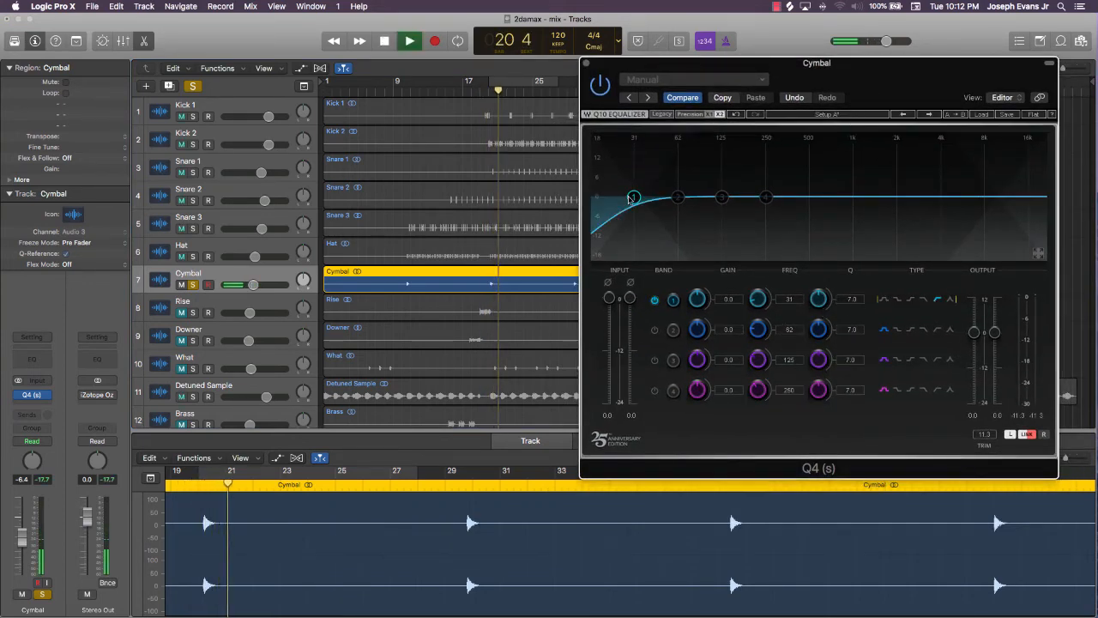
pyautogui.moveTo(633, 197); pyautogui.dragTo(683, 197)
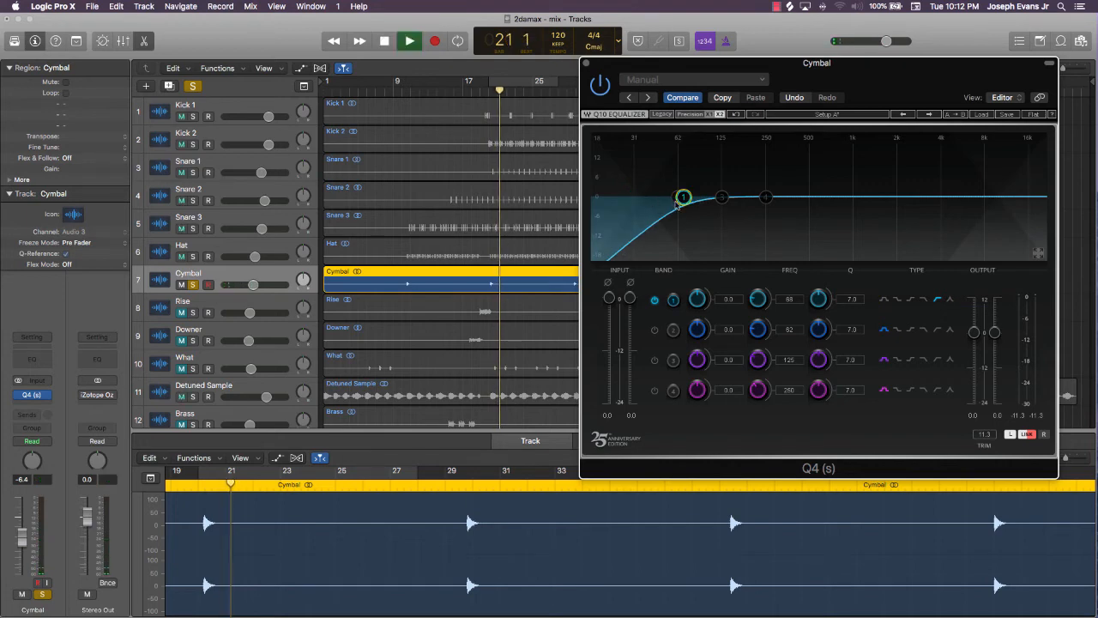
pyautogui.press(',')
pyautogui.press(',')
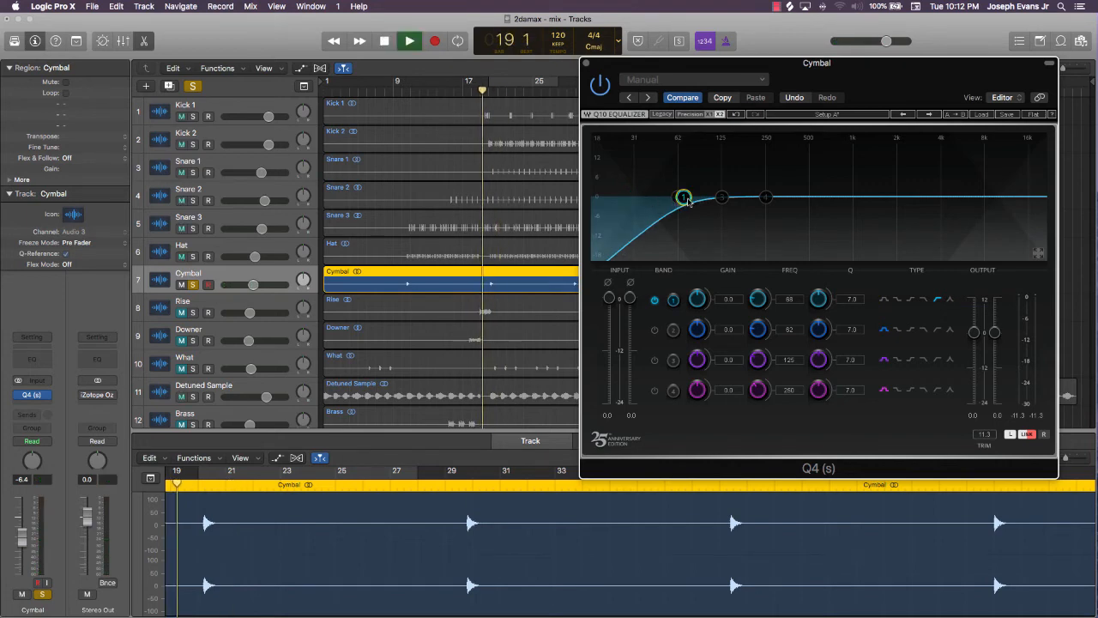
pyautogui.moveTo(678, 203); pyautogui.dragTo(749, 200)
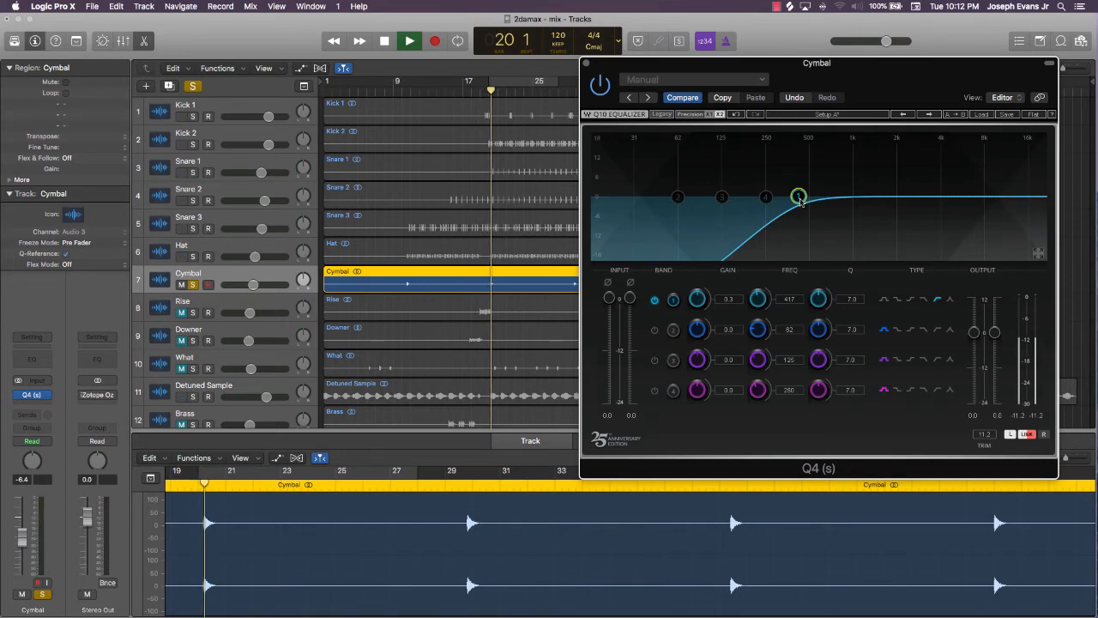
pyautogui.press('space')
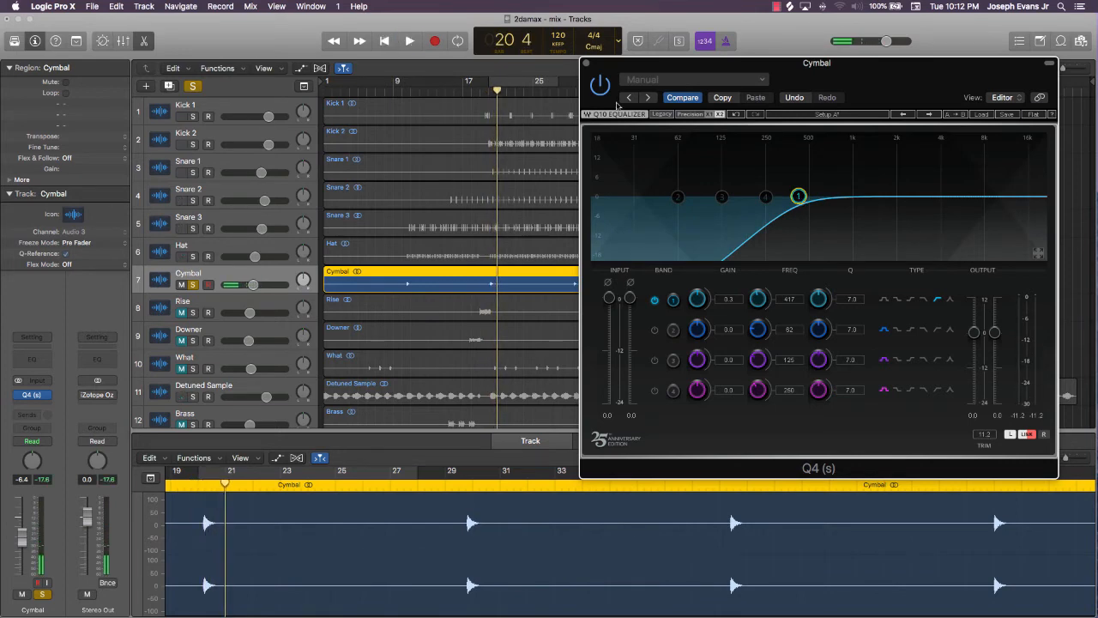
pyautogui.click(586, 63)
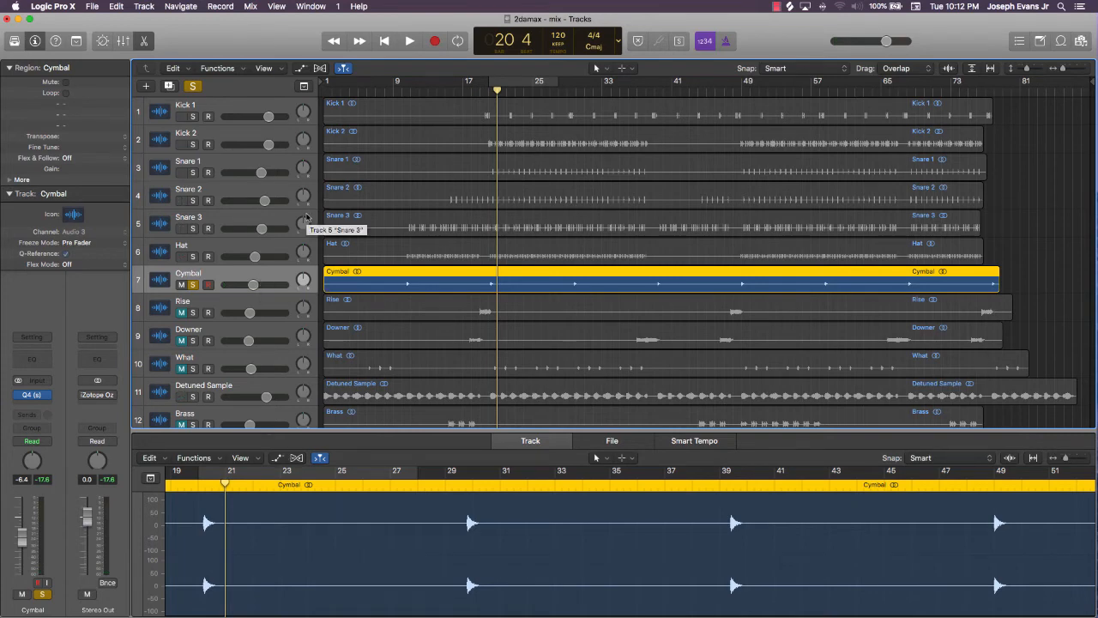
# Clear the Cymbal solo, solo the Rise track, and audition it from bar 19
pyautogui.click(193, 285)
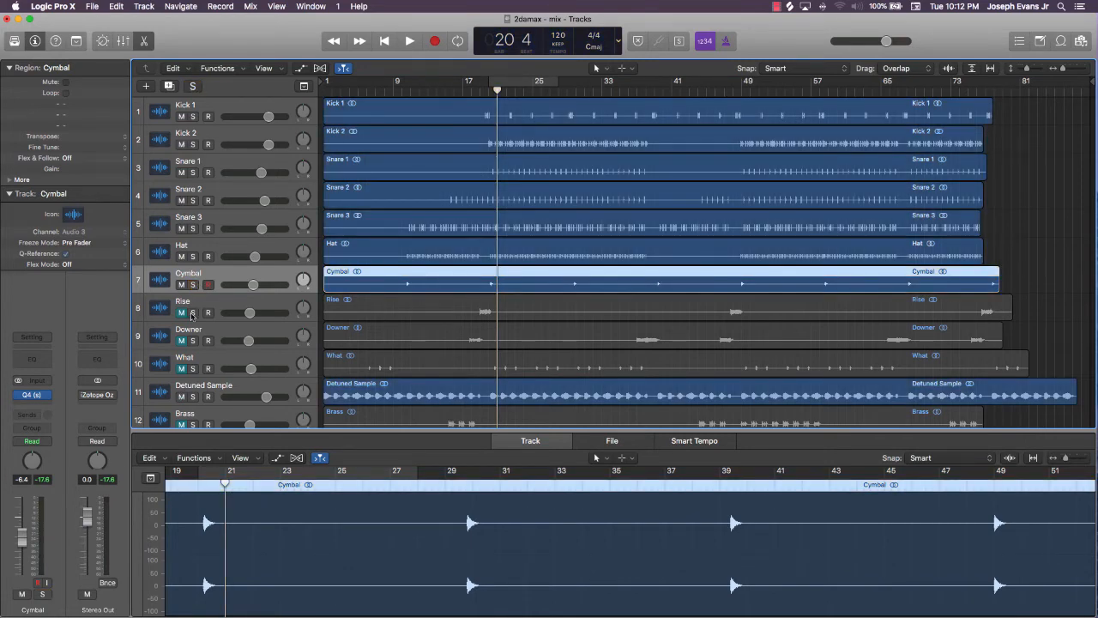
pyautogui.click(192, 312)
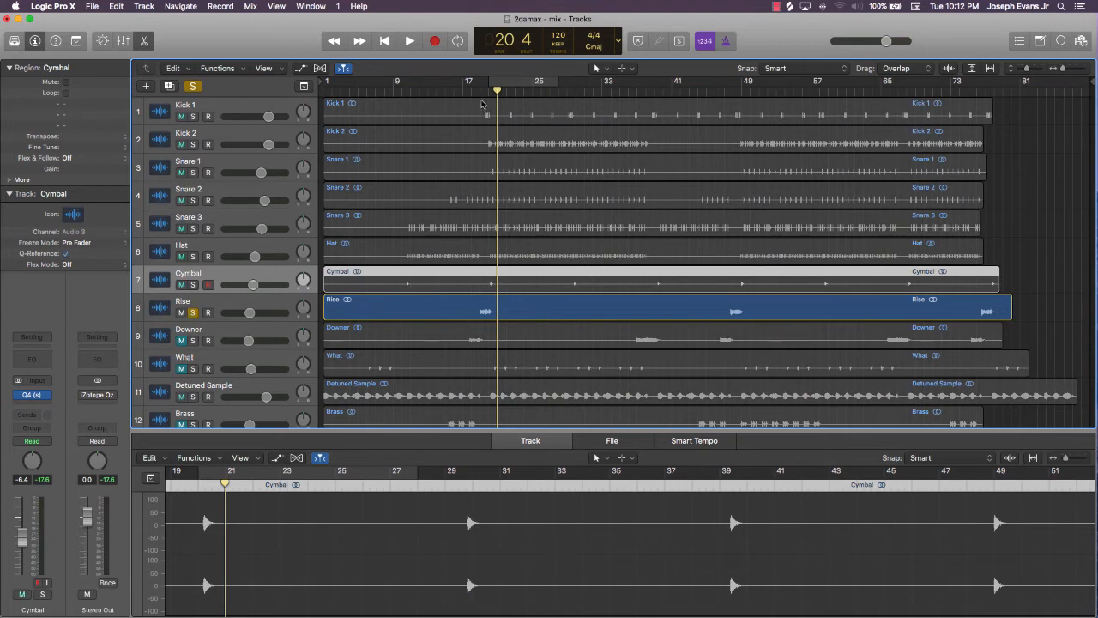
pyautogui.click(480, 91)
pyautogui.press('space')
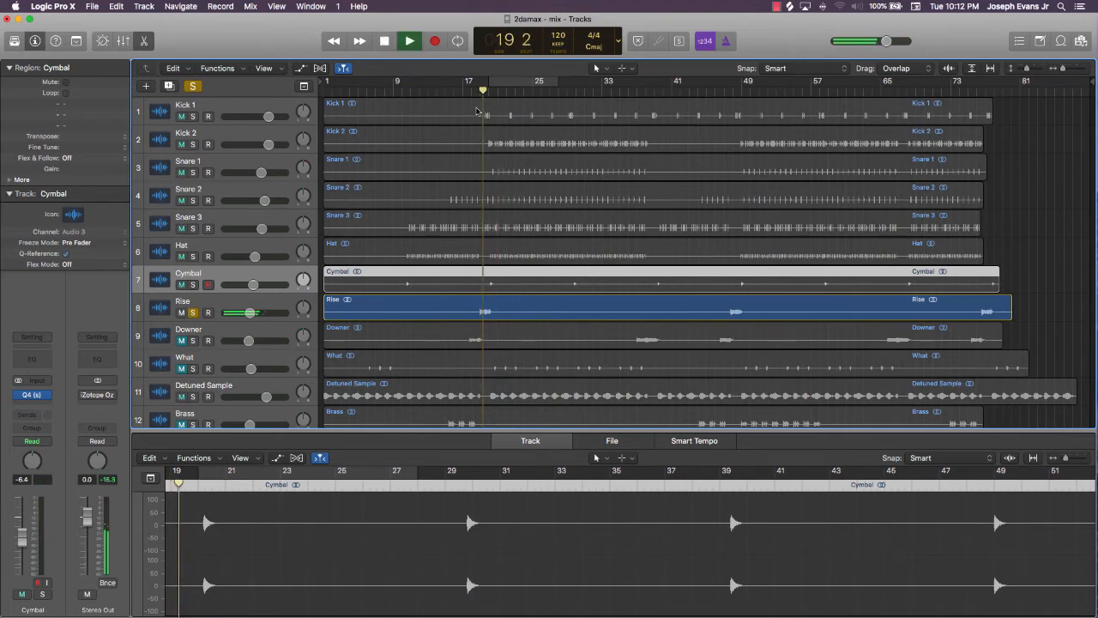
pyautogui.press('space')
# Insert a stereo Q4 equalizer on the Rise track with band 1 as a high-pass filter at about 331 Hz, dismissing the overload alert
pyautogui.click(295, 316)
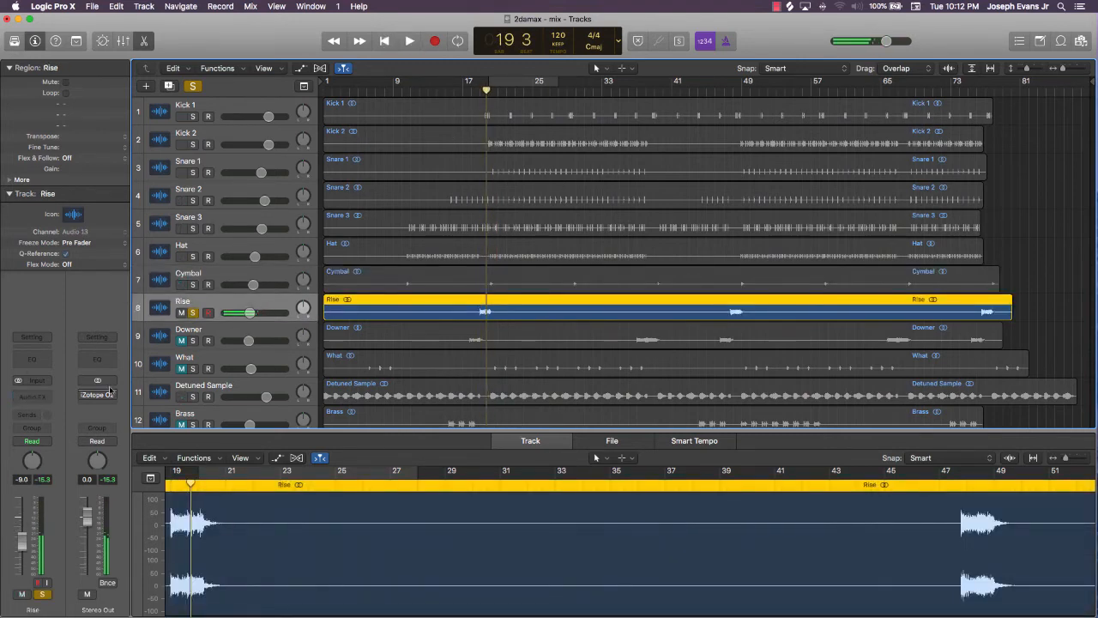
pyautogui.click(34, 397)
pyautogui.moveTo(41, 423)
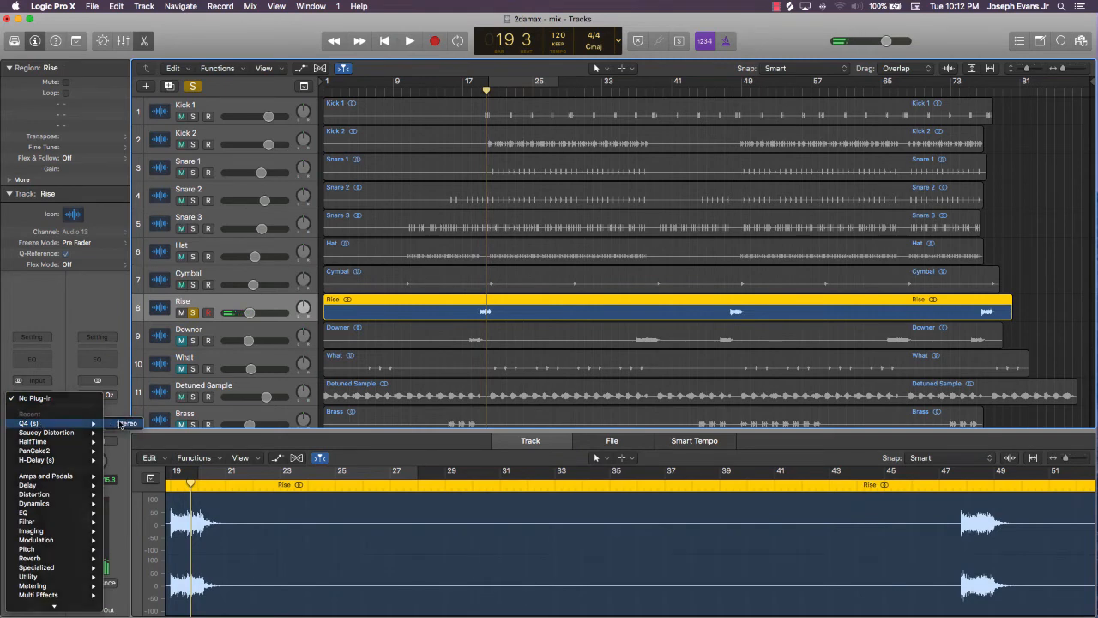
pyautogui.click(122, 424)
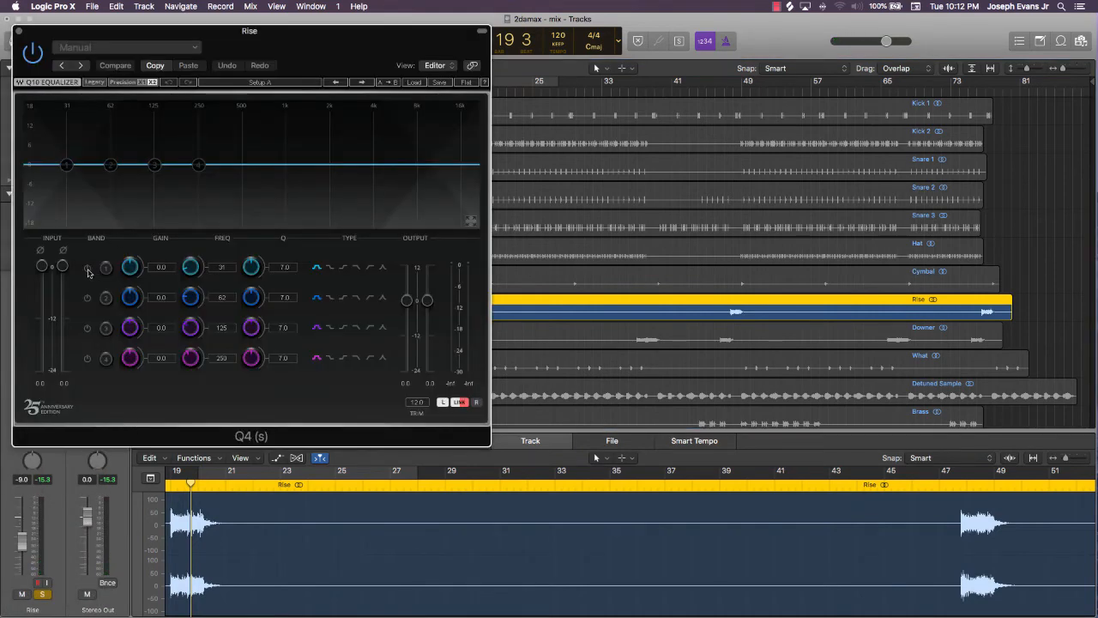
pyautogui.click(87, 270)
pyautogui.click(369, 269)
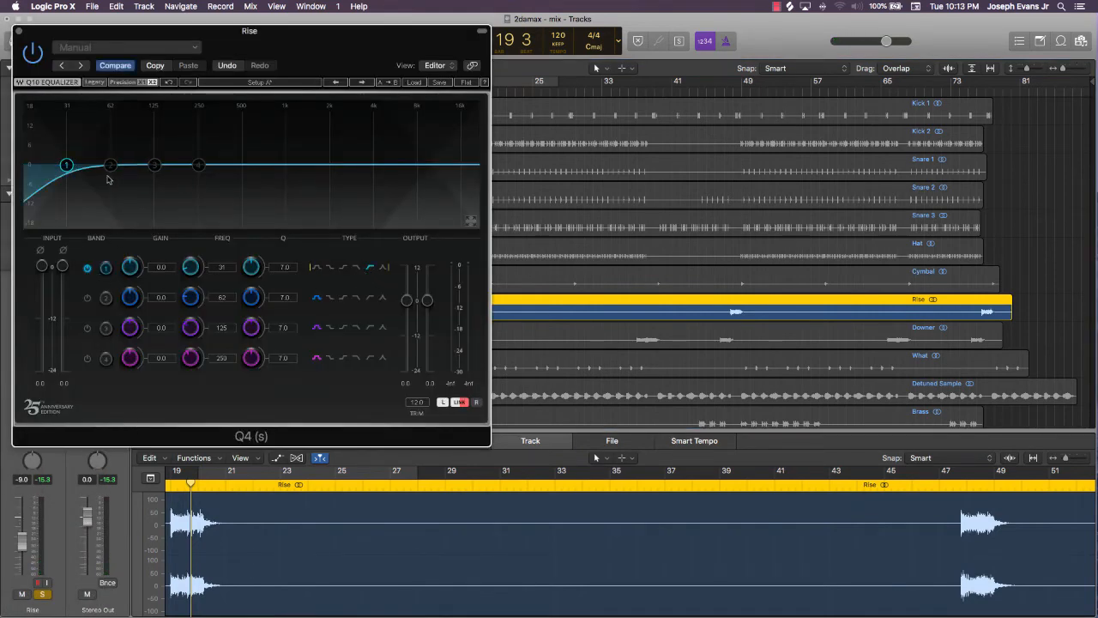
pyautogui.moveTo(66, 165); pyautogui.dragTo(216, 164)
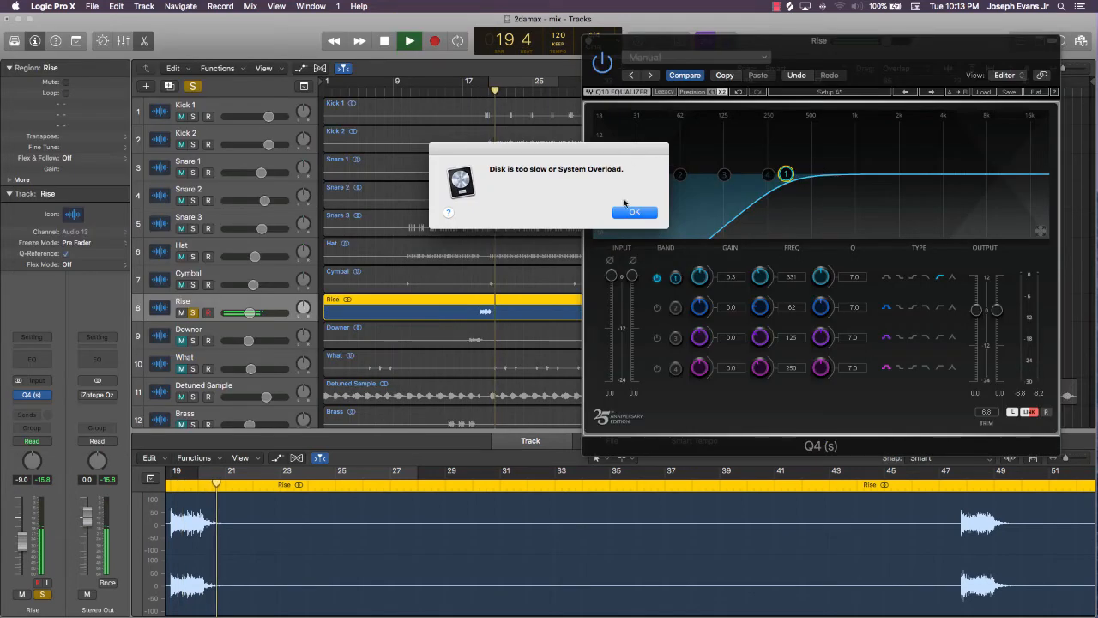
pyautogui.click(631, 211)
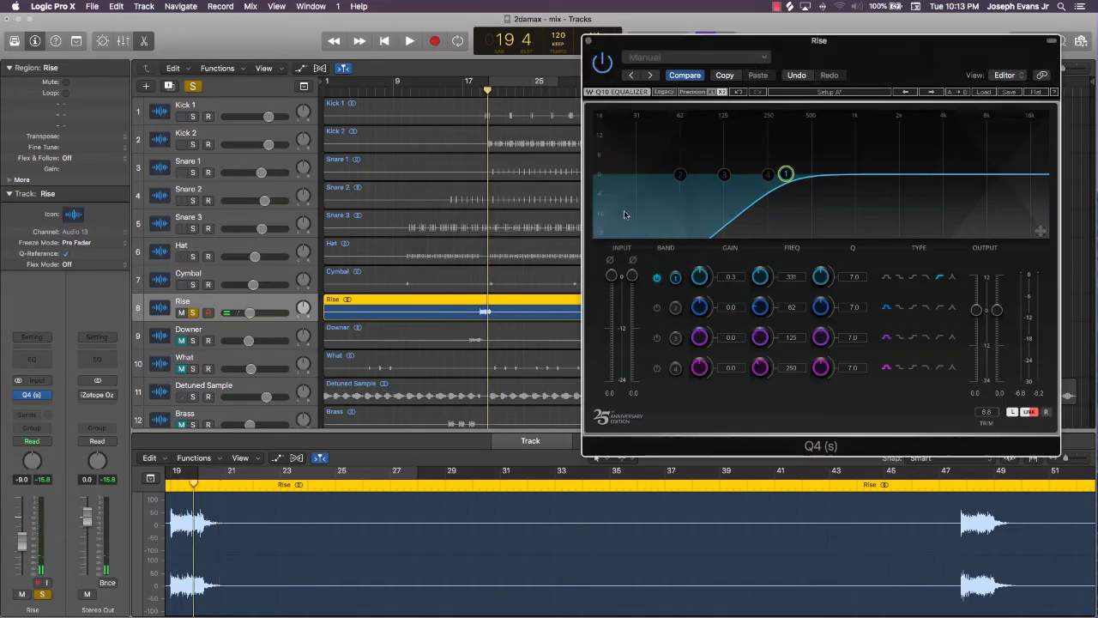
# Play Rise from bar 18, raise its high-pass cutoff to about 1466 Hz, and stop playback
pyautogui.press(',')
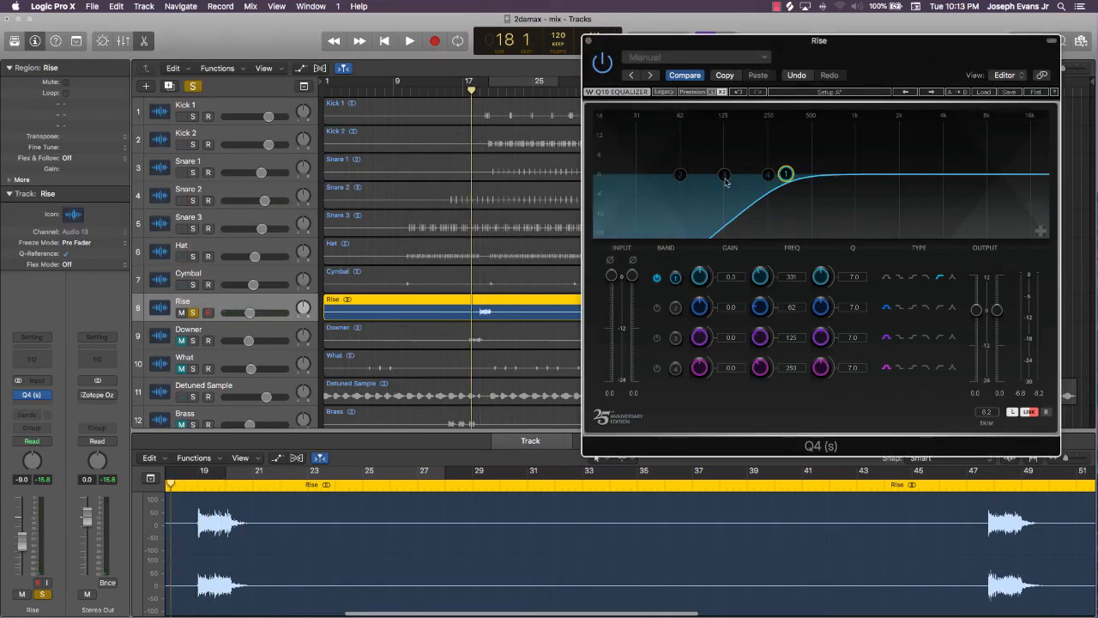
pyautogui.press('space')
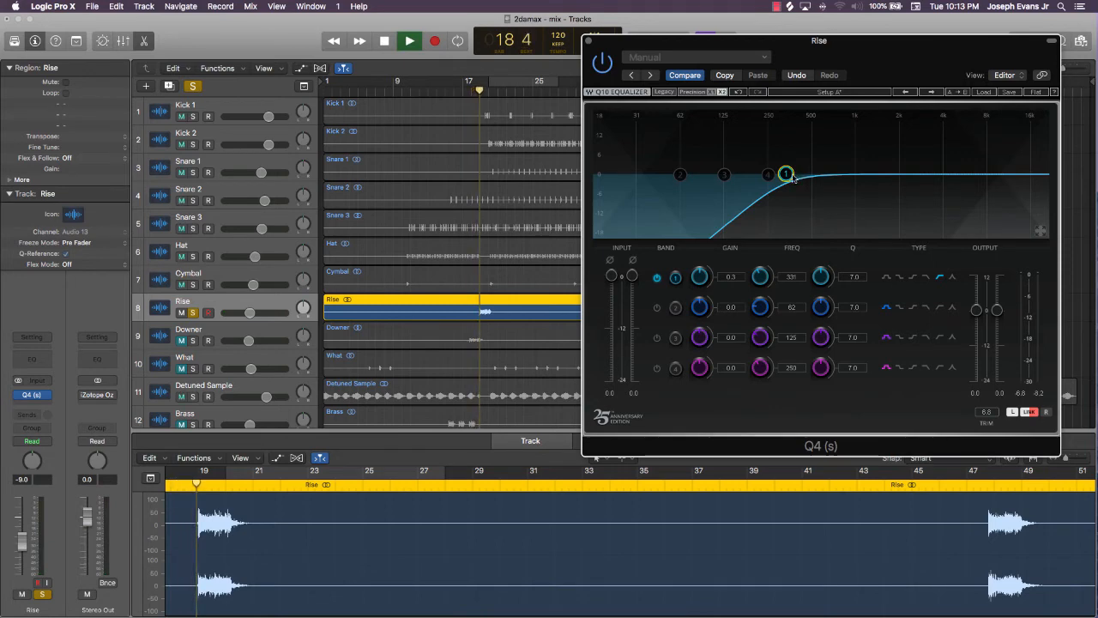
pyautogui.moveTo(793, 177); pyautogui.dragTo(884, 177)
pyautogui.press('space')
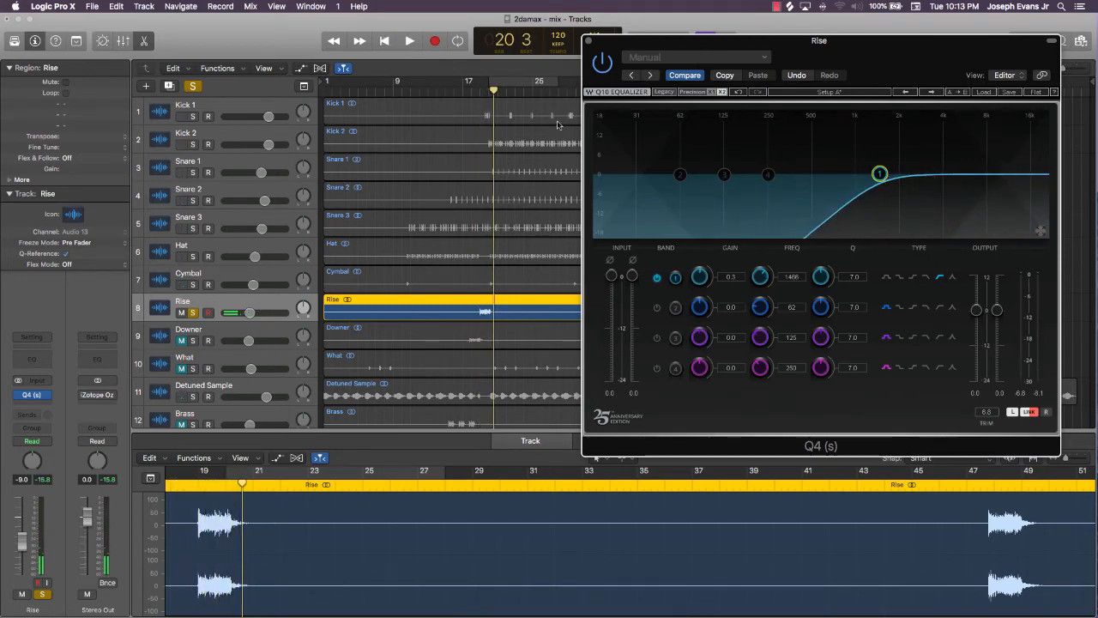
# Replay Rise from bar 18, lower its high-pass cutoff to about 537 Hz, and stop playback
pyautogui.press(',')
pyautogui.press(',')
pyautogui.press(',')
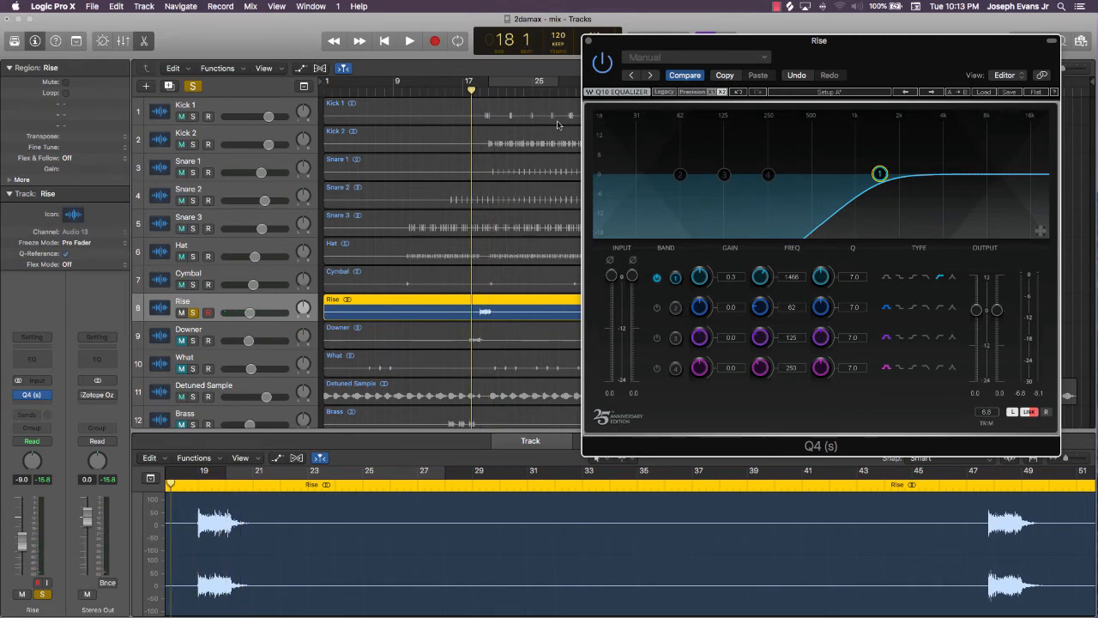
pyautogui.press('space')
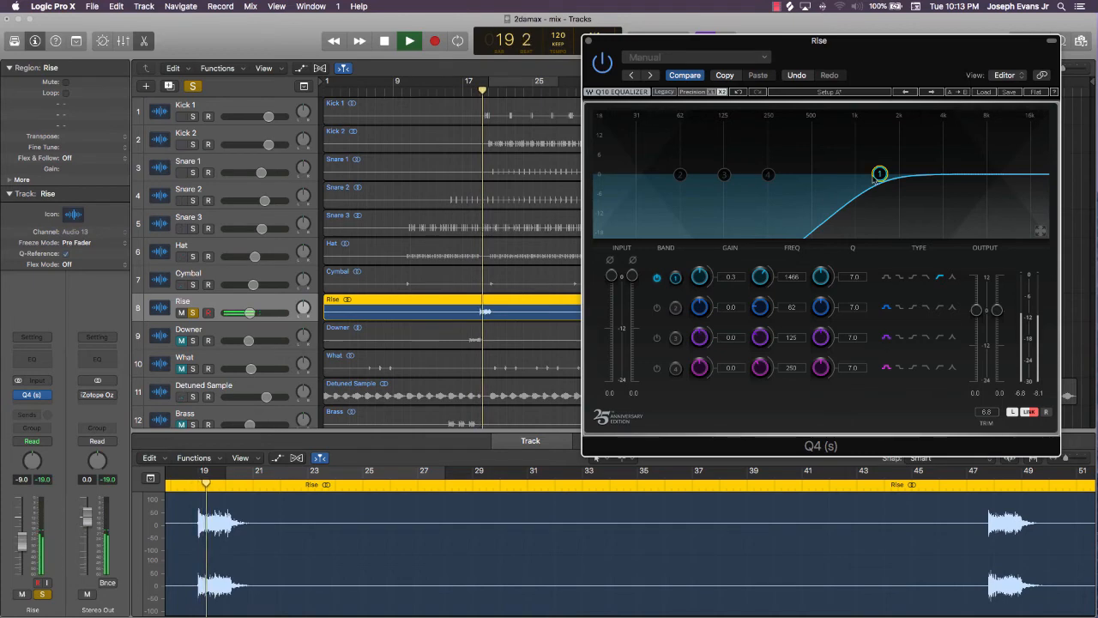
pyautogui.moveTo(880, 174); pyautogui.dragTo(817, 175)
pyautogui.press('space')
# Clear the Rise solo, unmute the Rise track, and check it in the full mix from about bar 18
pyautogui.click(194, 314)
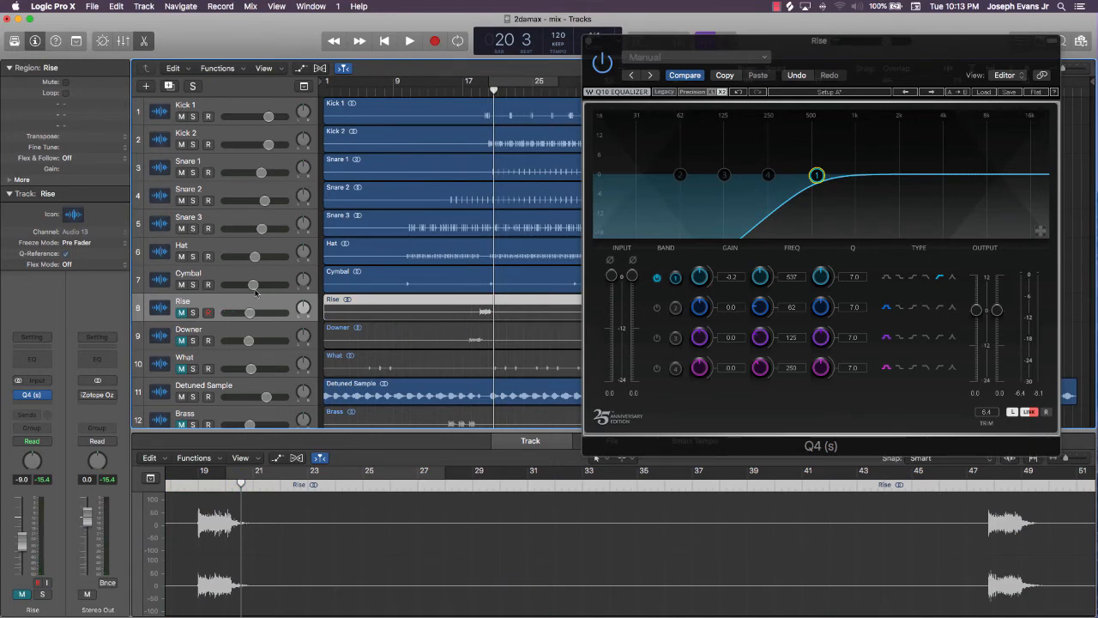
pyautogui.click(184, 312)
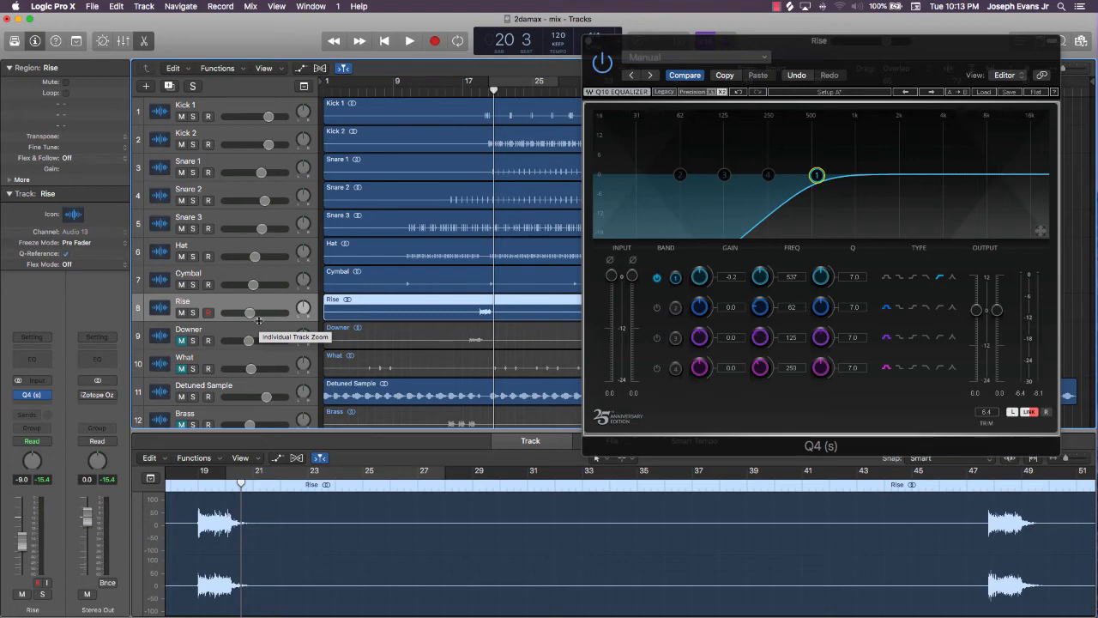
pyautogui.press('space')
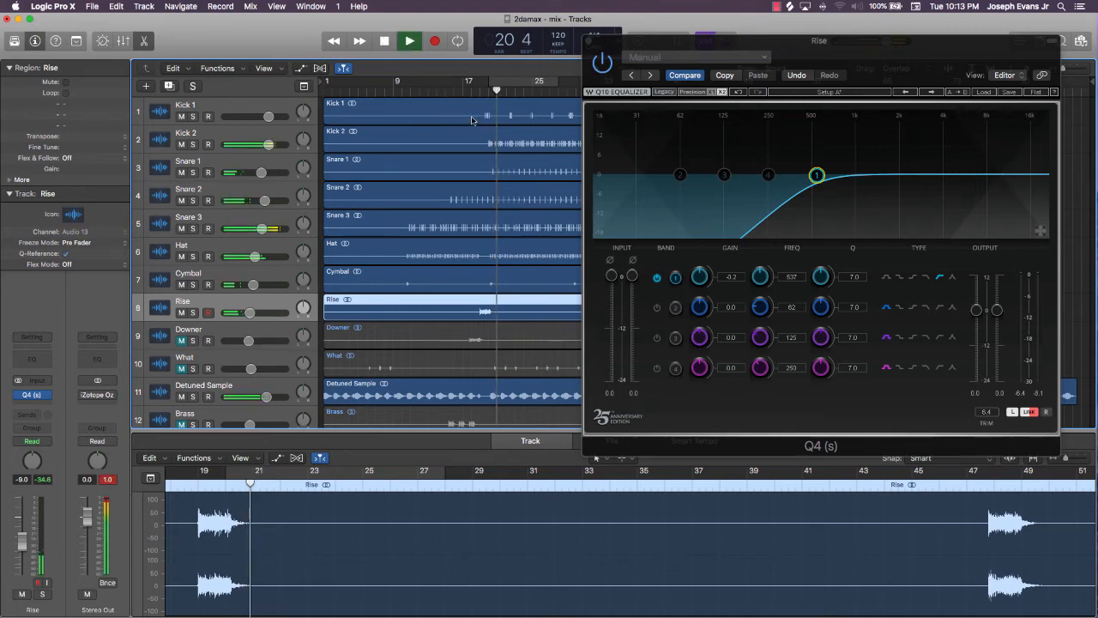
pyautogui.click(472, 89)
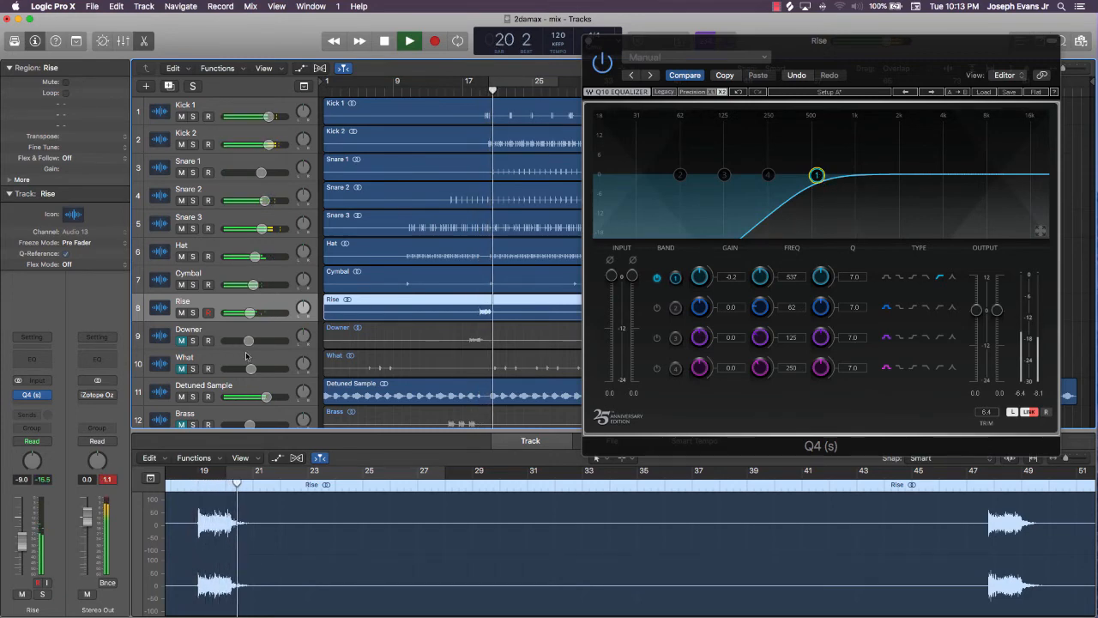
pyautogui.press('space')
# Solo the Downer track, listen to it from bar 18, close the Rise equalizer, and stop playback
pyautogui.click(193, 341)
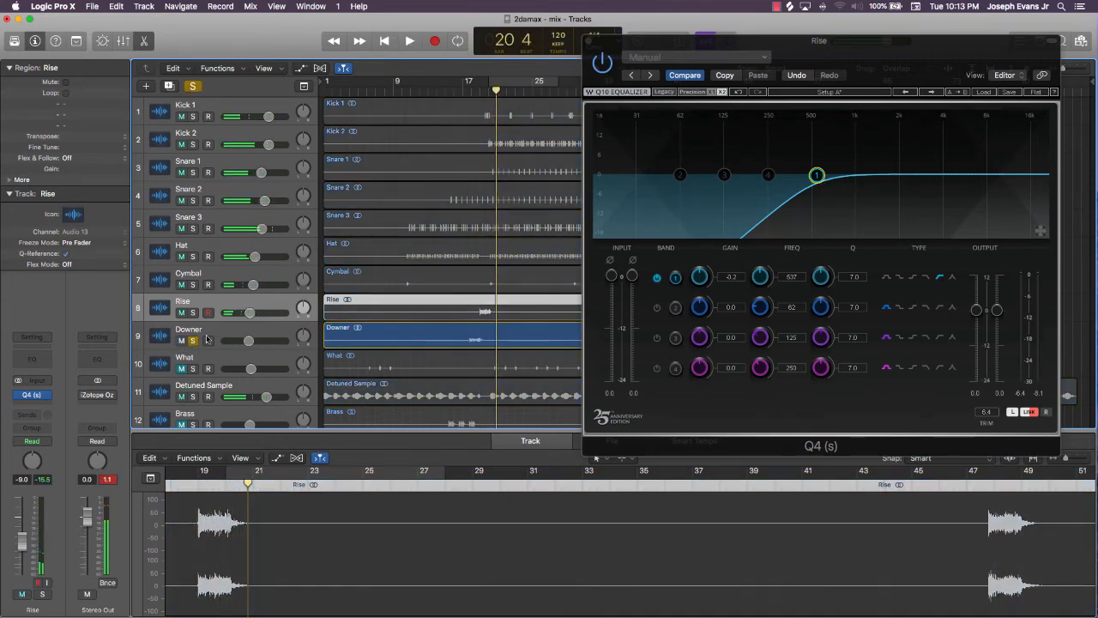
pyautogui.hscroll(1, 339, 325)
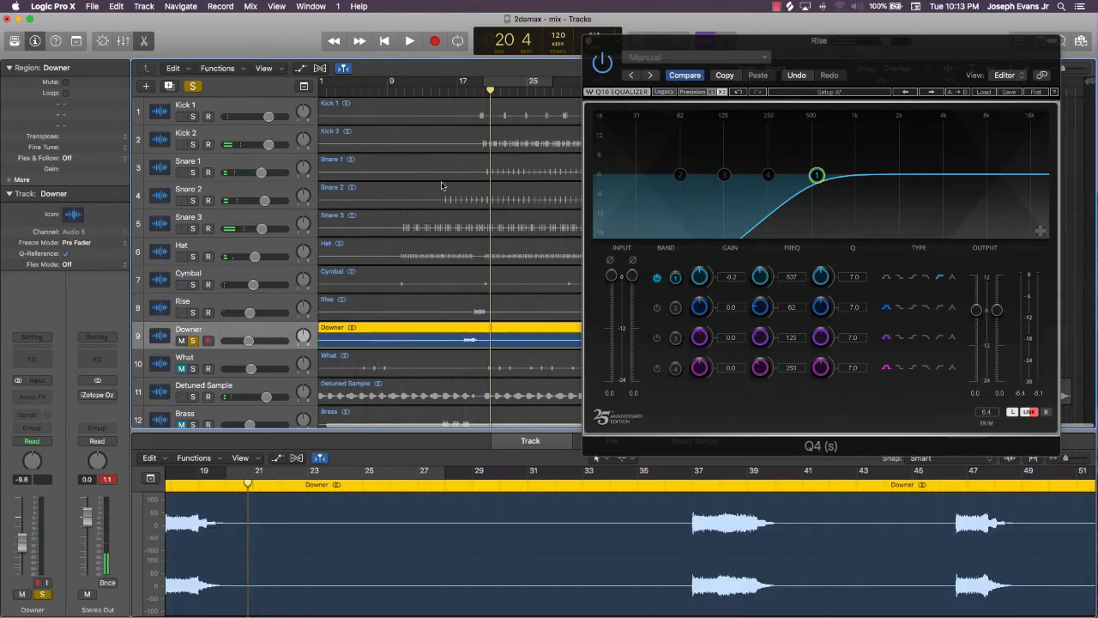
pyautogui.click(465, 92)
pyautogui.press('space')
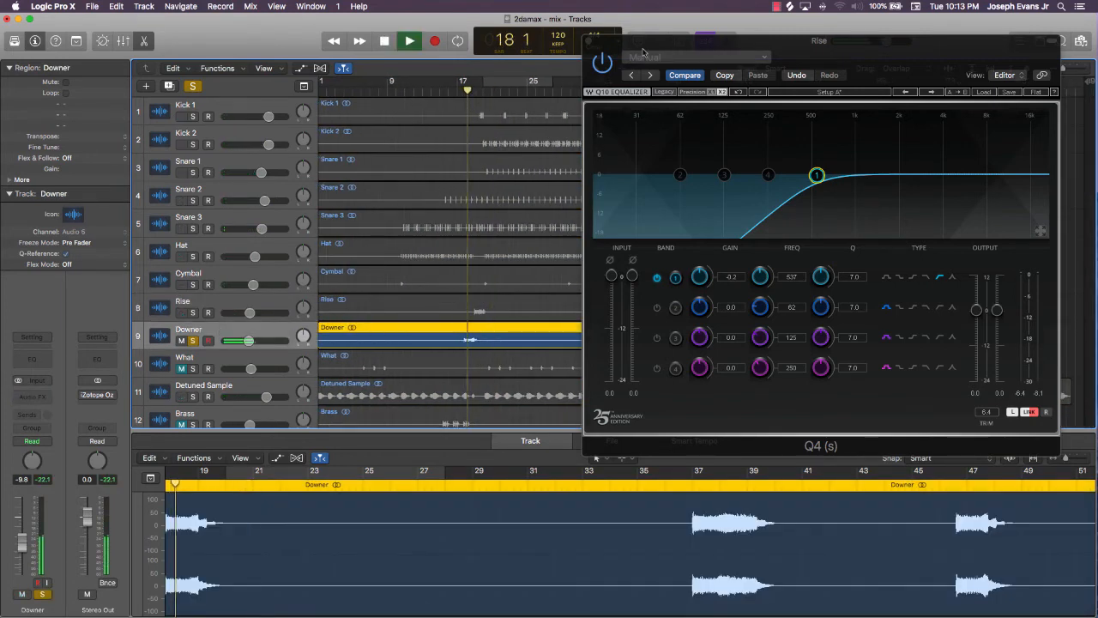
pyautogui.click(589, 41)
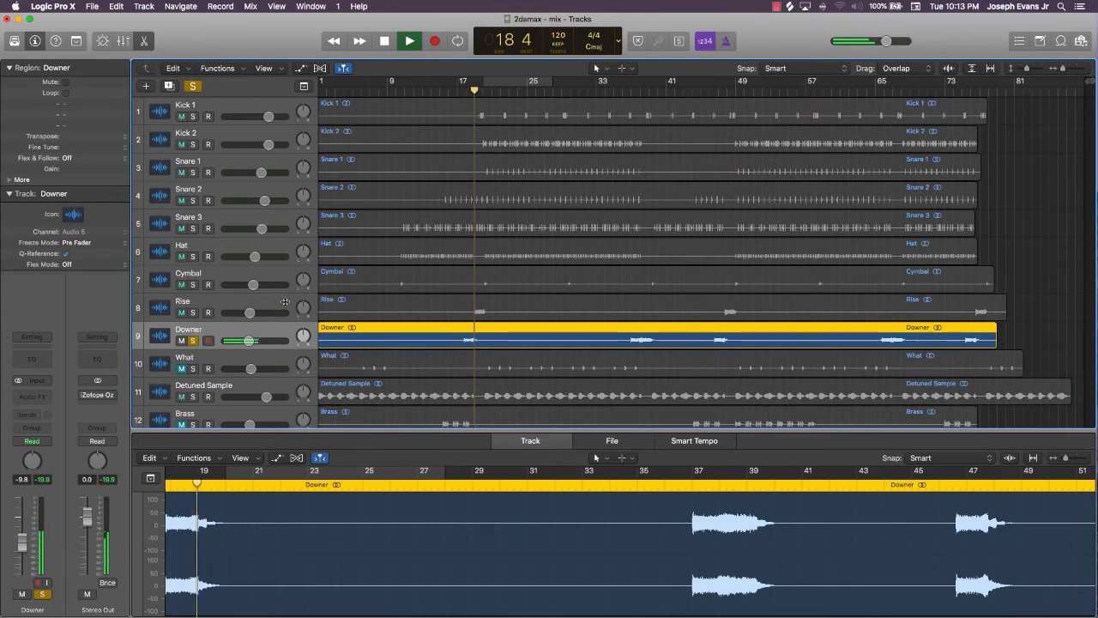
pyautogui.press('space')
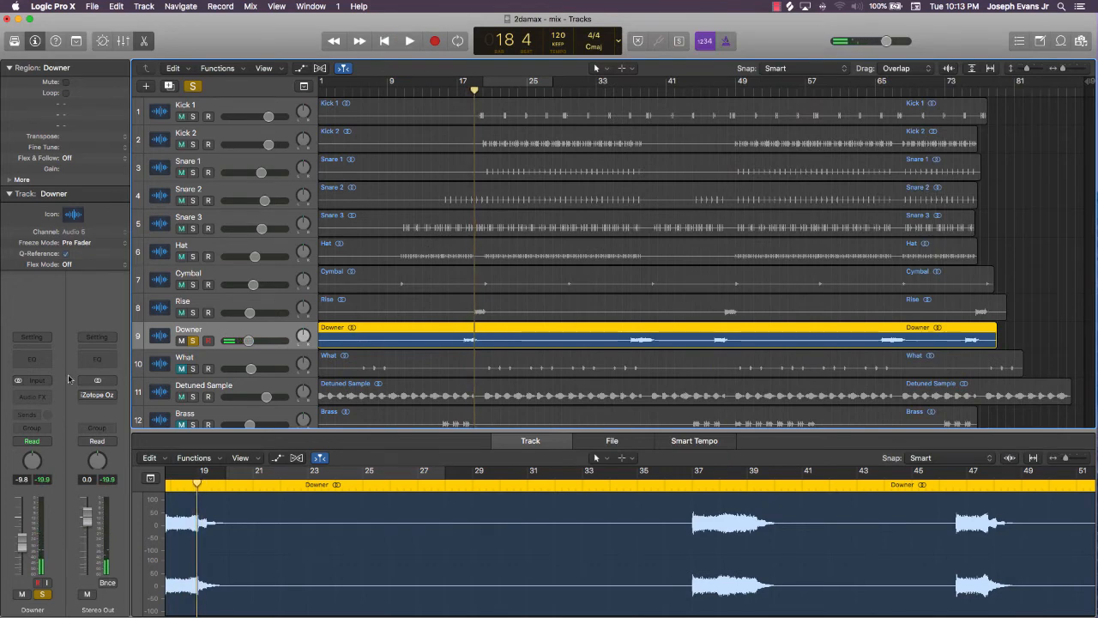
# Insert a stereo Q4 equalizer on the Downer track with band 1 as a high-pass filter at about 459 Hz, and close it
pyautogui.click(33, 396)
pyautogui.moveTo(46, 423)
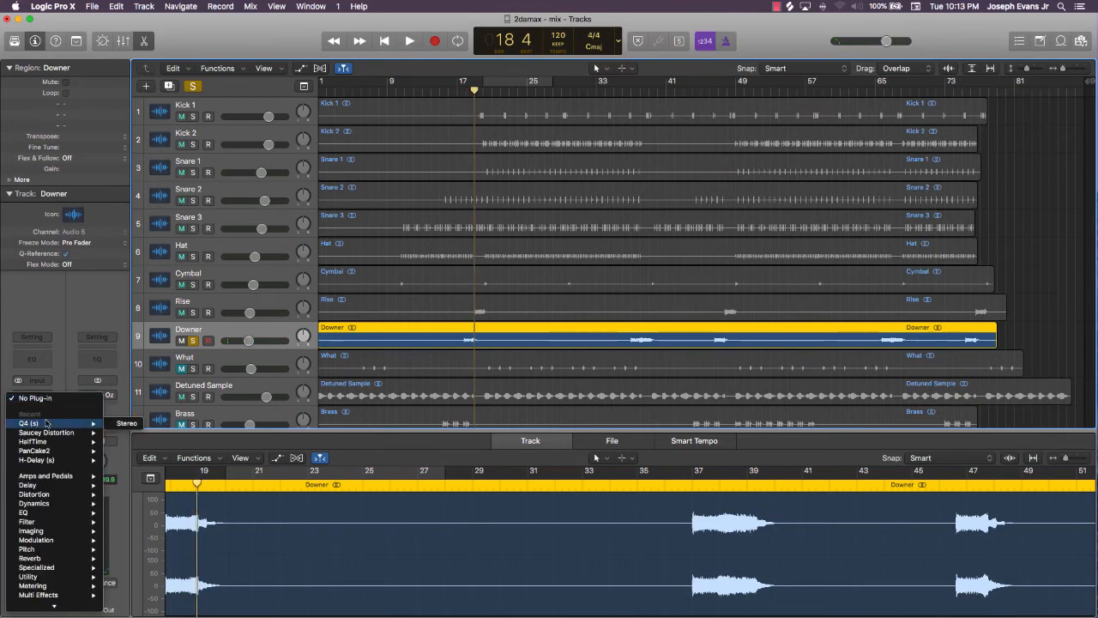
pyautogui.click(126, 423)
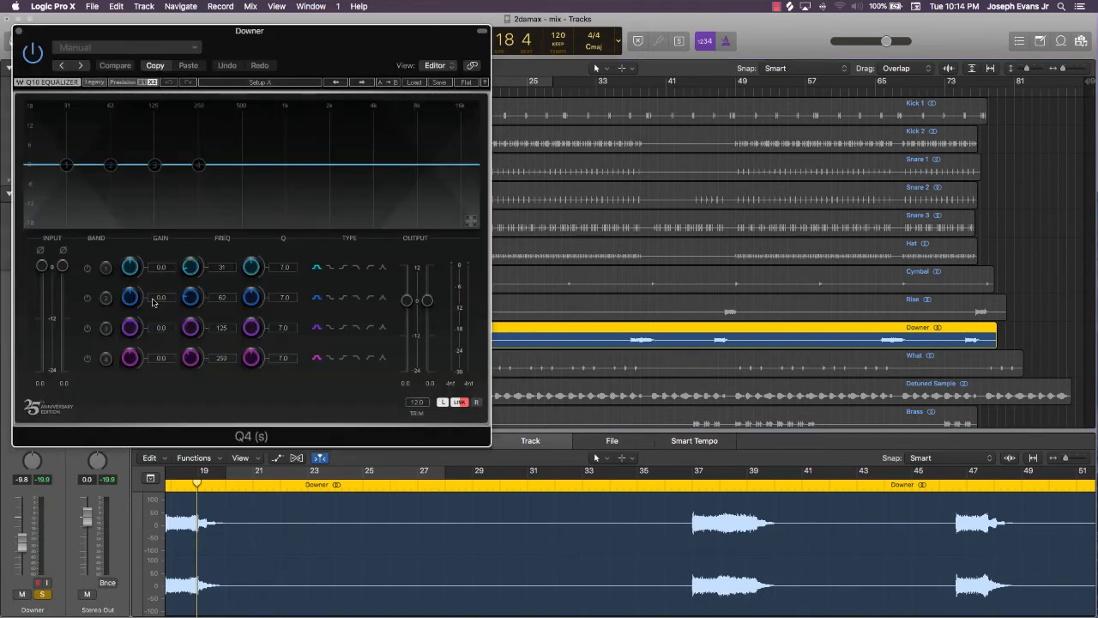
pyautogui.click(86, 268)
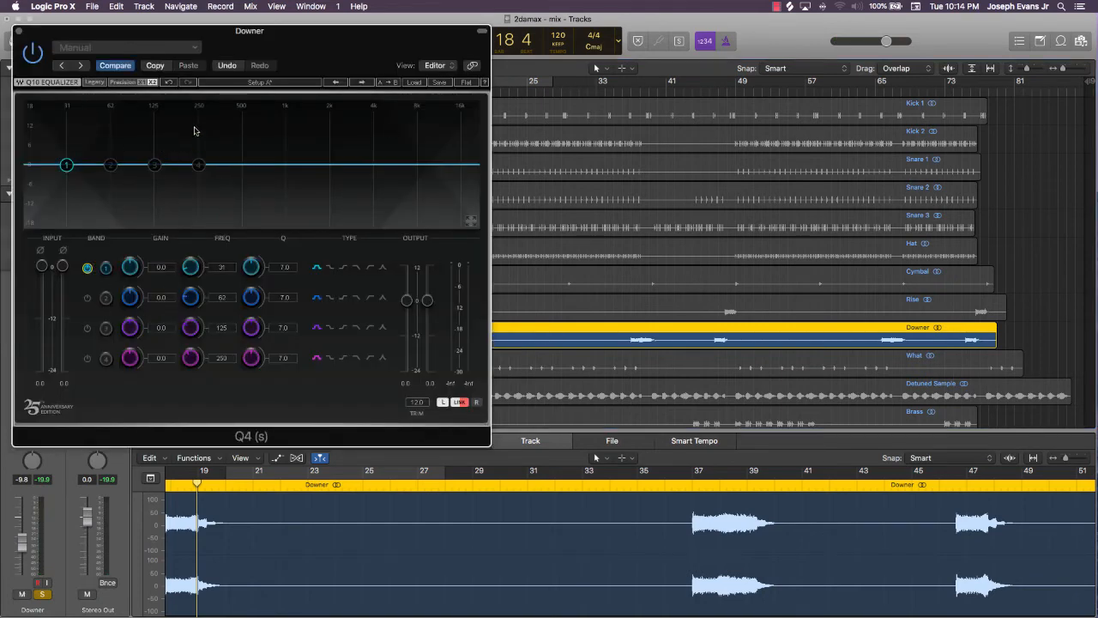
pyautogui.click(370, 268)
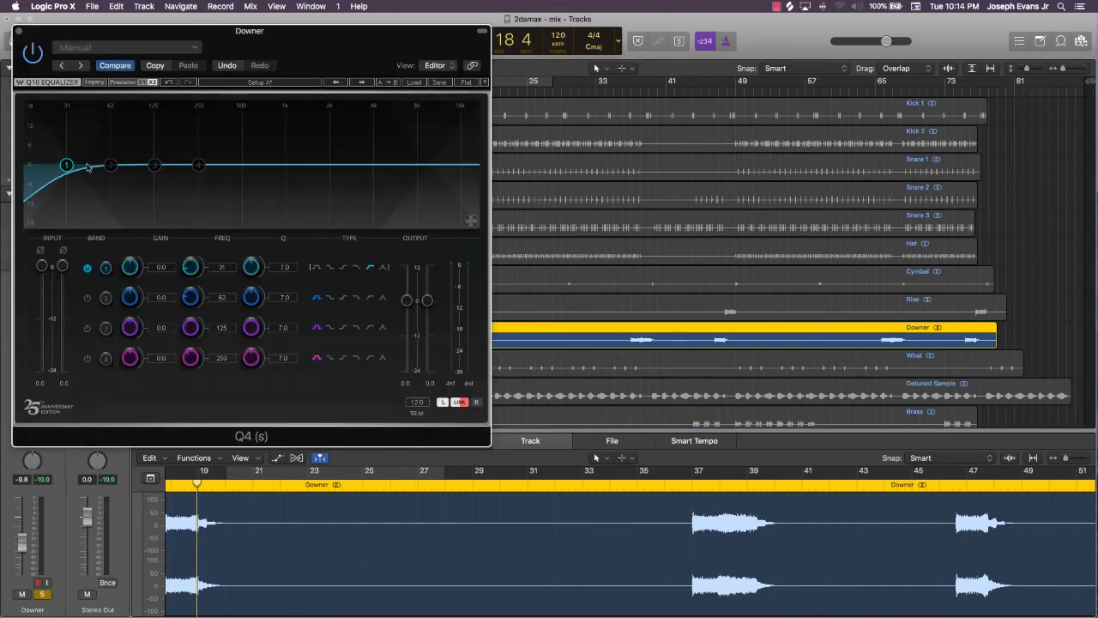
pyautogui.moveTo(66, 165); pyautogui.dragTo(237, 165)
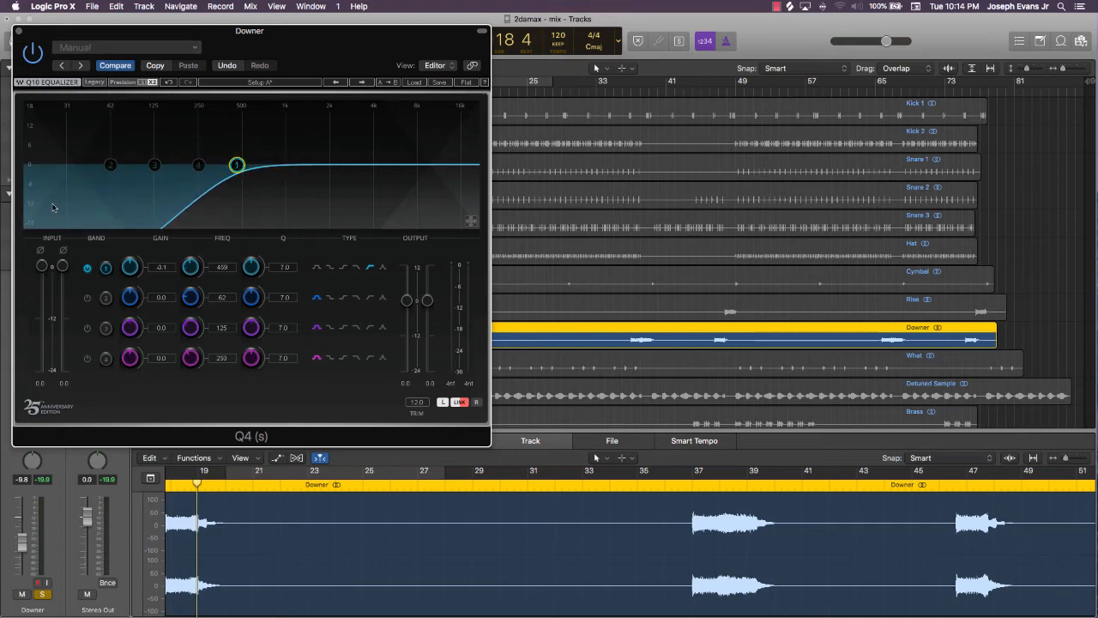
pyautogui.click(18, 32)
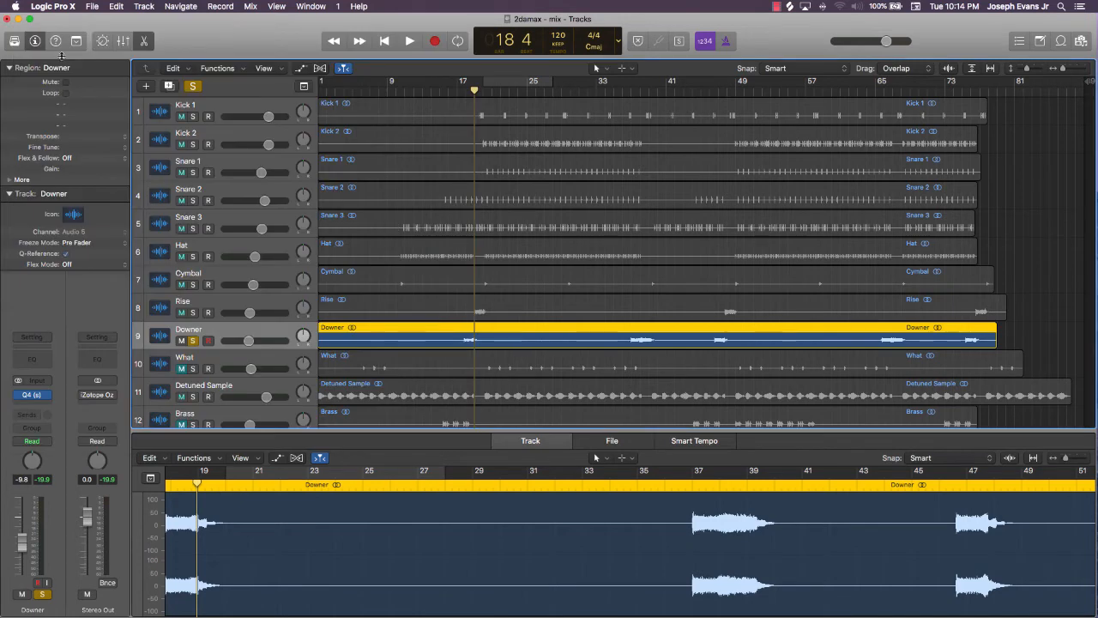
# Play the filtered Downer track from about bar 17, stop playback, and leave the track unsoloed and unmuted
pyautogui.click(457, 90)
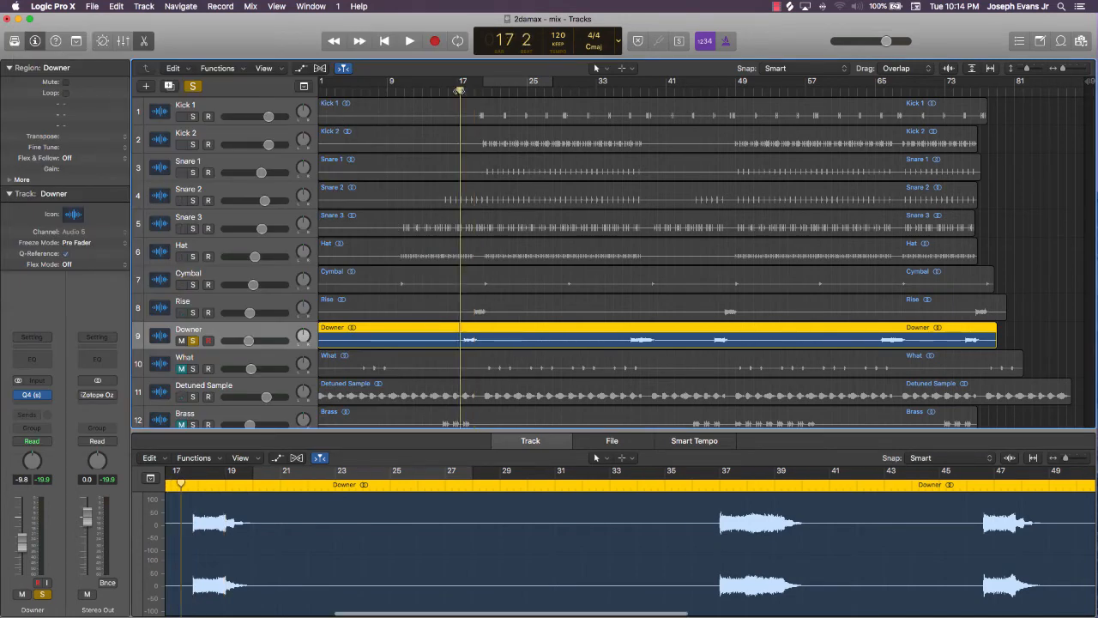
pyautogui.press('space')
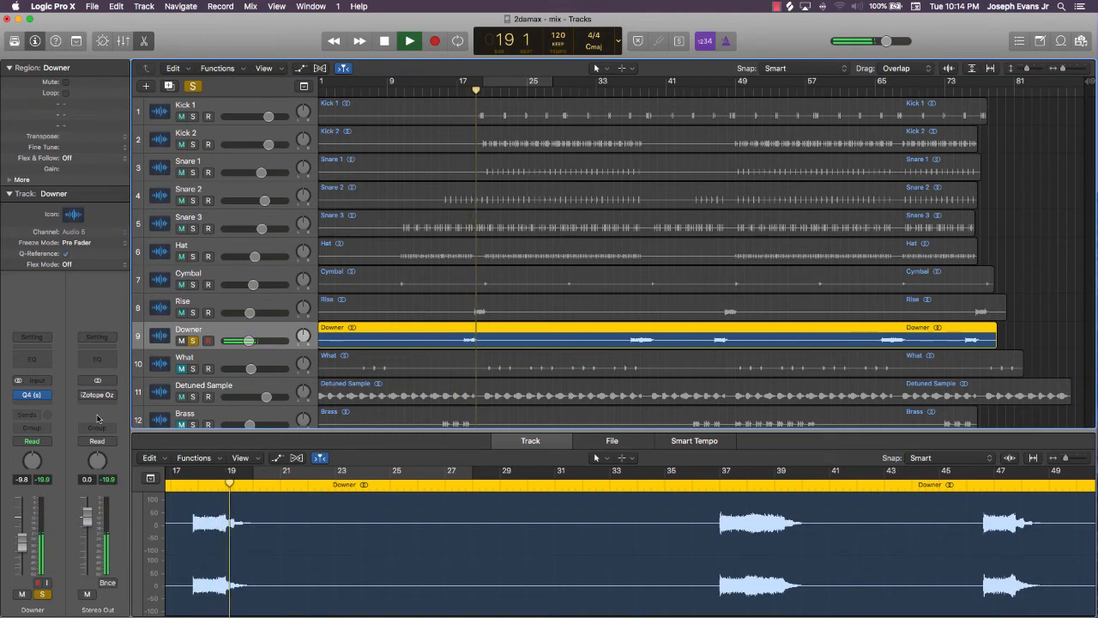
pyautogui.press('space')
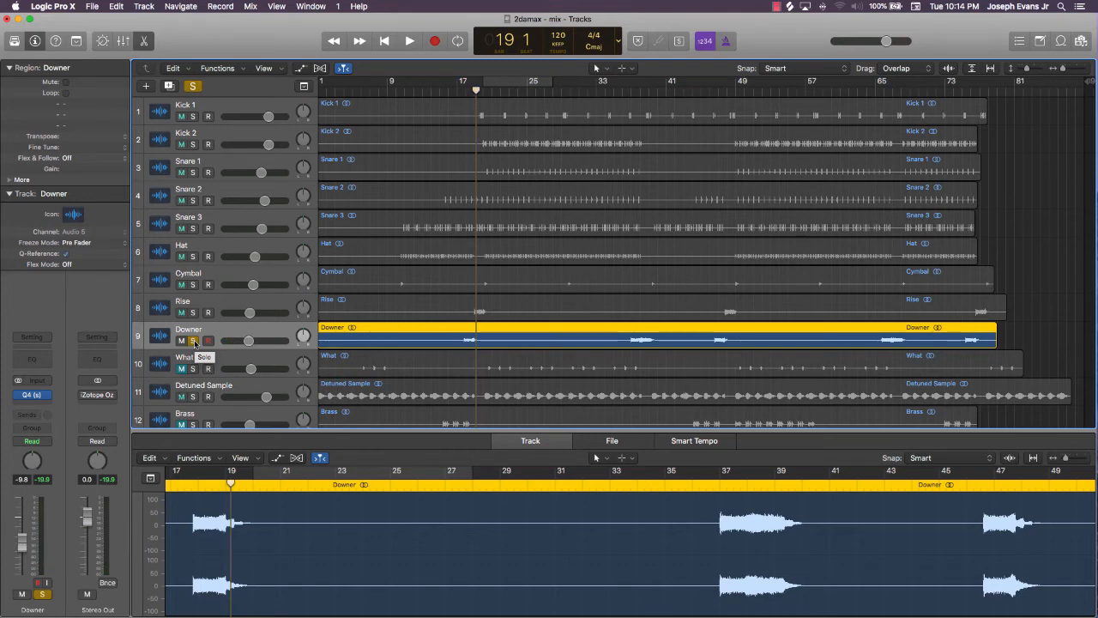
pyautogui.click(193, 341)
# Solo and select the What track and play it from bar 19
pyautogui.click(192, 370)
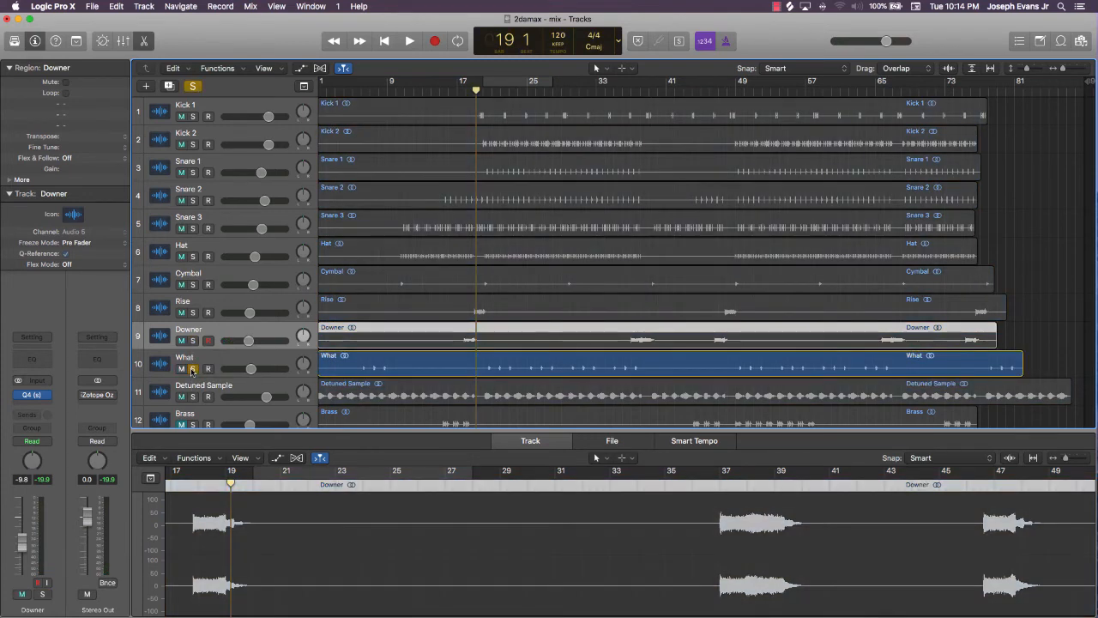
pyautogui.click(195, 357)
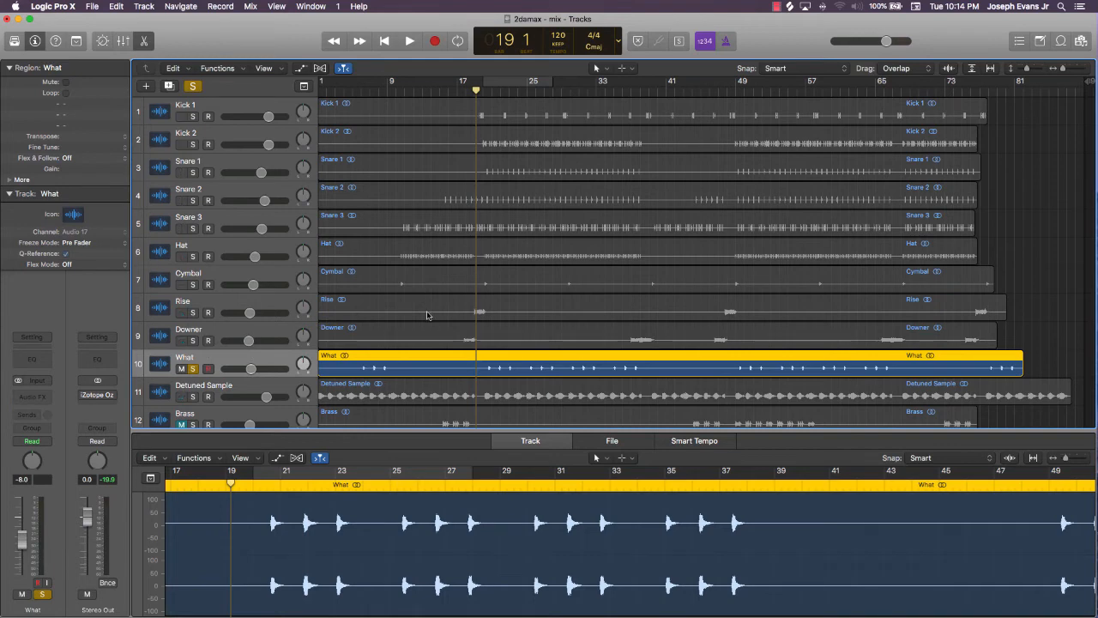
pyautogui.press('space')
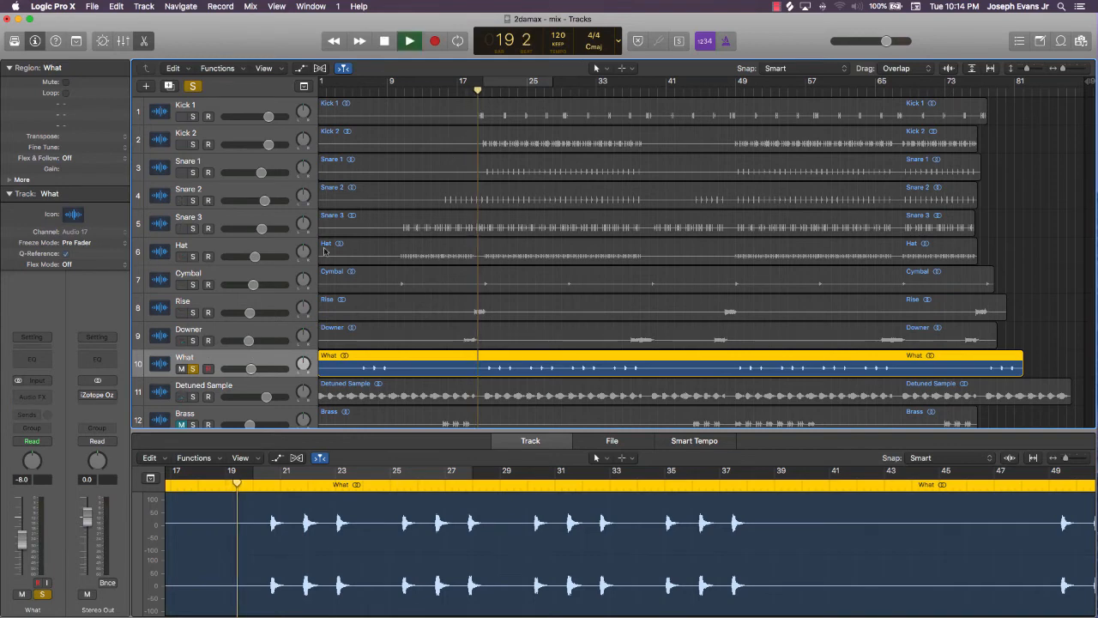
# Insert a stereo Q4 equalizer on the What track with band 1 as a high-pass filter at about 279 Hz, dismissing the overload alert
pyautogui.click(48, 397)
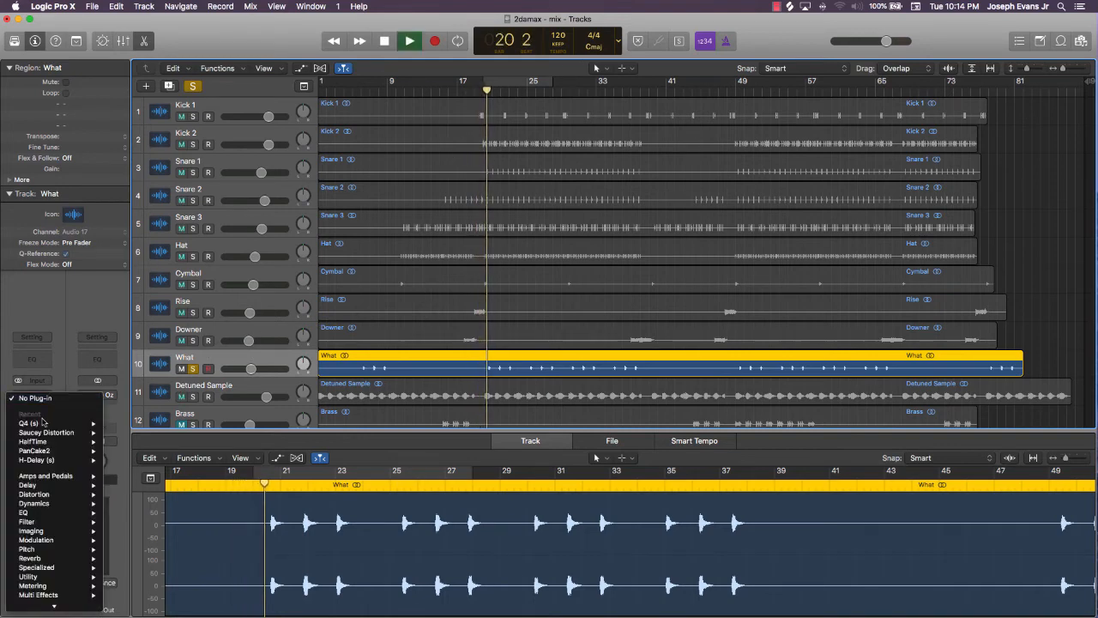
pyautogui.click(116, 424)
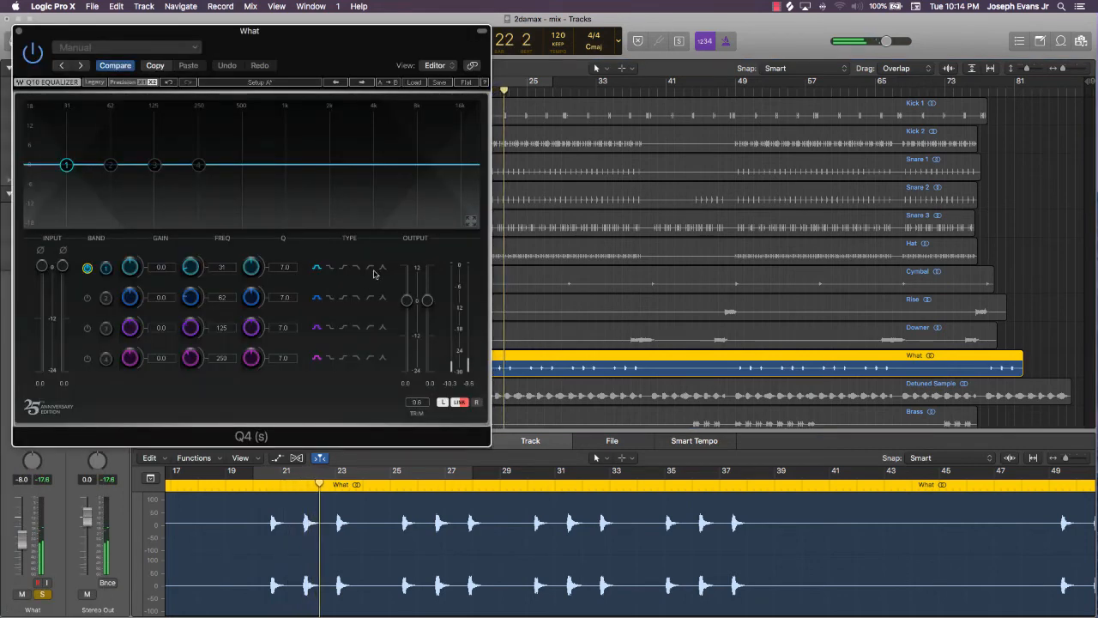
pyautogui.click(371, 266)
pyautogui.moveTo(66, 164); pyautogui.dragTo(209, 164)
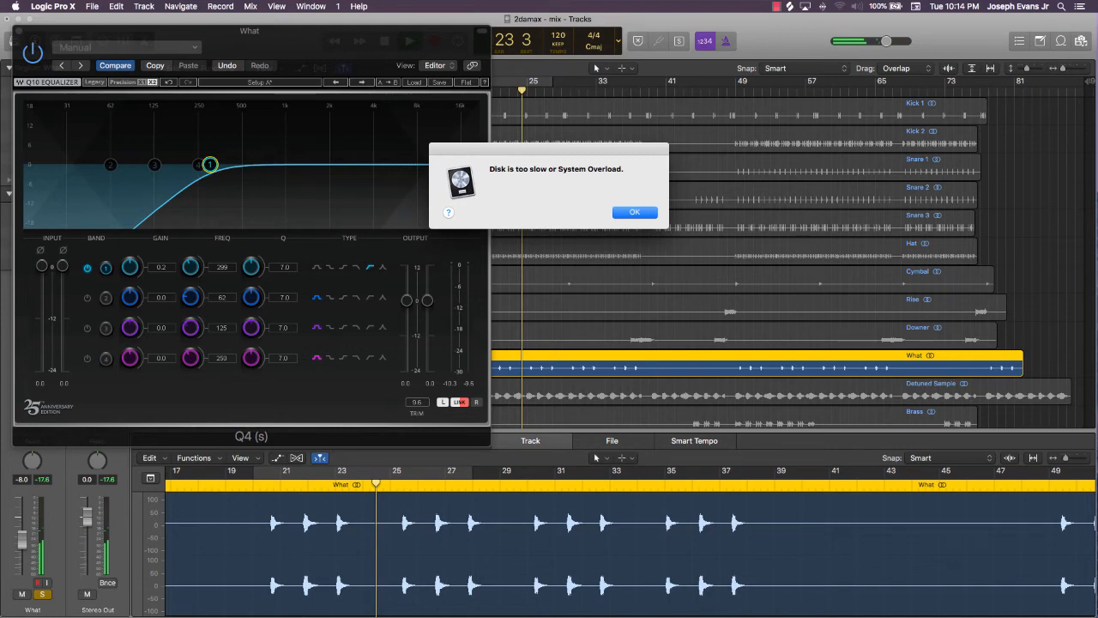
pyautogui.press('Return')
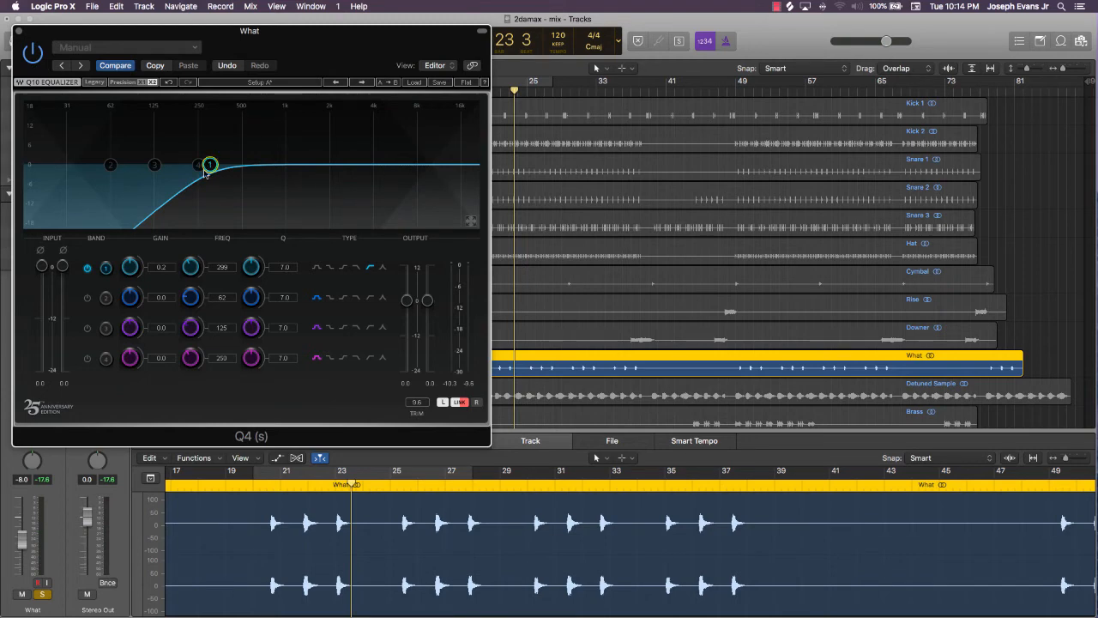
pyautogui.moveTo(211, 165)
pyautogui.mouseDown()
pyautogui.moveTo(143, 164)
pyautogui.moveTo(237, 164)
pyautogui.moveTo(179, 162)
pyautogui.moveTo(205, 163)
pyautogui.mouseUp()
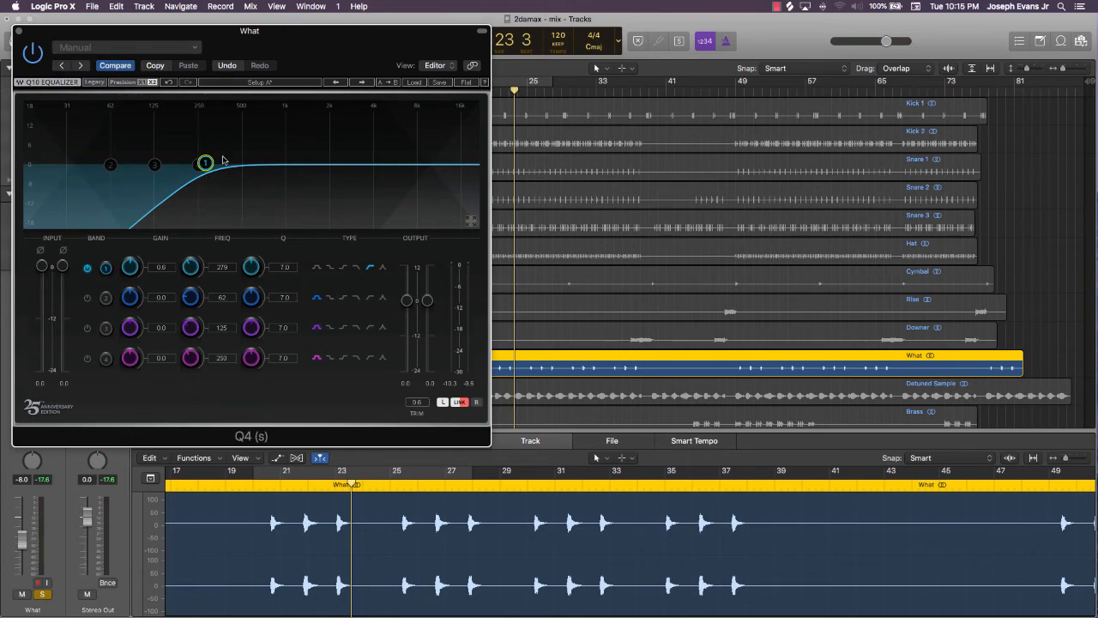
# Move the equalizer window aside, play from bar 19, and bring What into the full mix by clearing its solo and unmuting it
pyautogui.moveTo(375, 34); pyautogui.dragTo(962, 103)
pyautogui.click(474, 91)
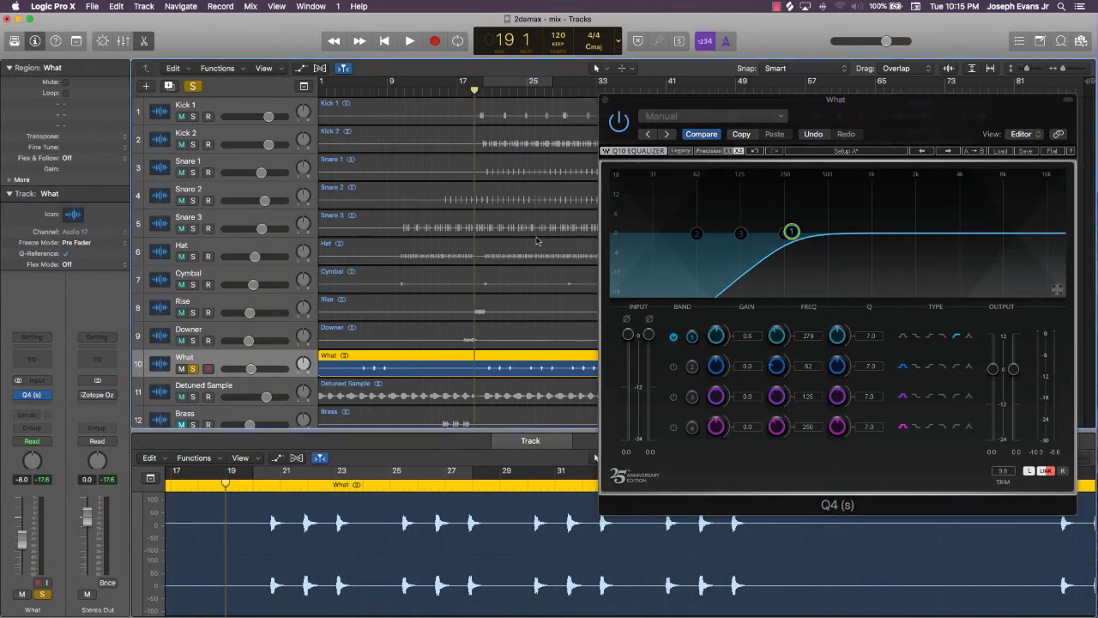
pyautogui.press('space')
pyautogui.click(193, 369)
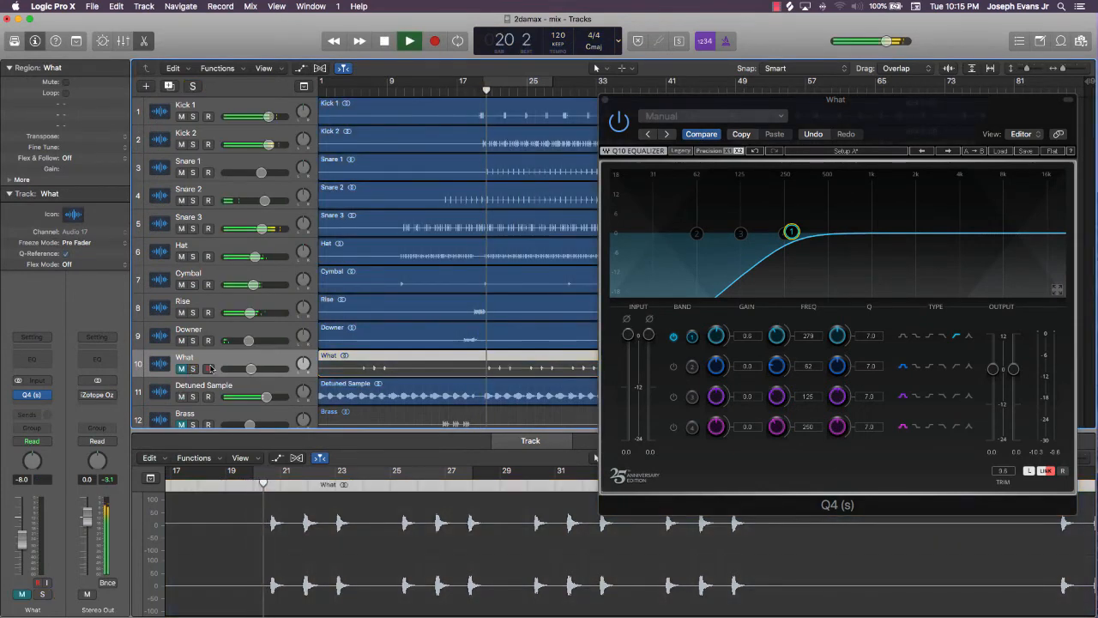
pyautogui.click(209, 369)
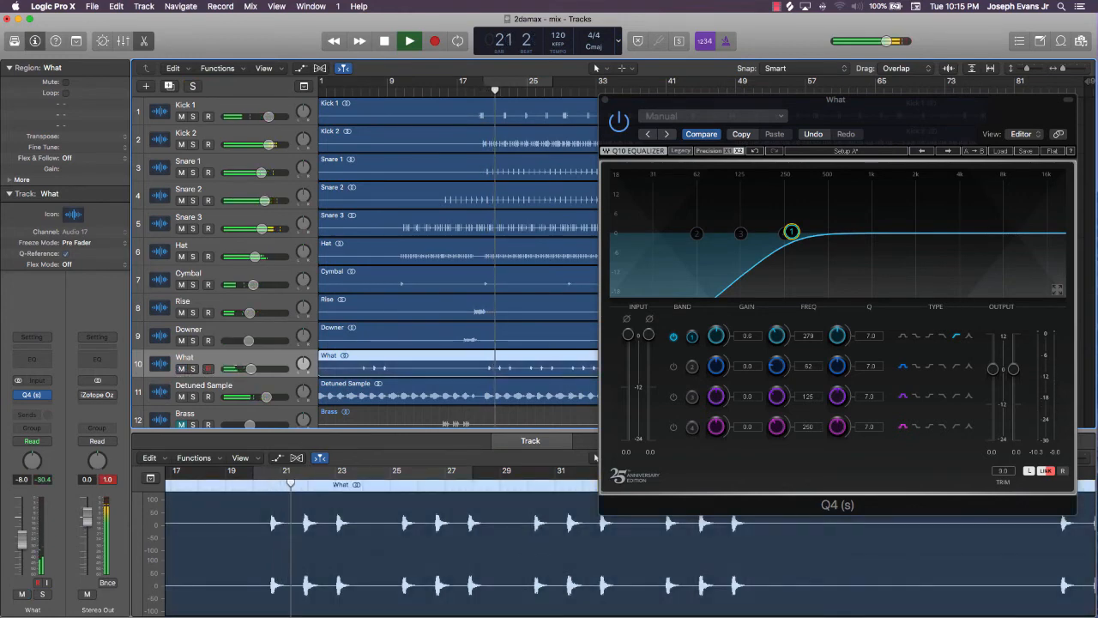
# Raise the What high-pass cutoff to about 380 Hz during playback, lower it to about 142 Hz, close the equalizer, and stop playback
pyautogui.moveTo(904, 132); pyautogui.dragTo(841, 127)
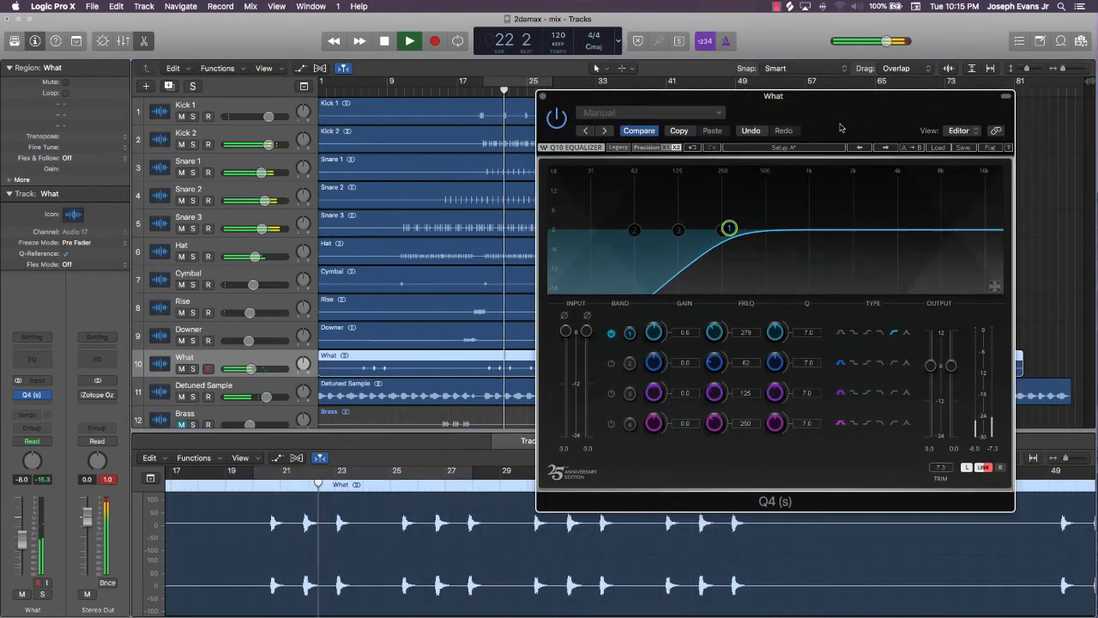
pyautogui.moveTo(729, 228); pyautogui.dragTo(749, 226)
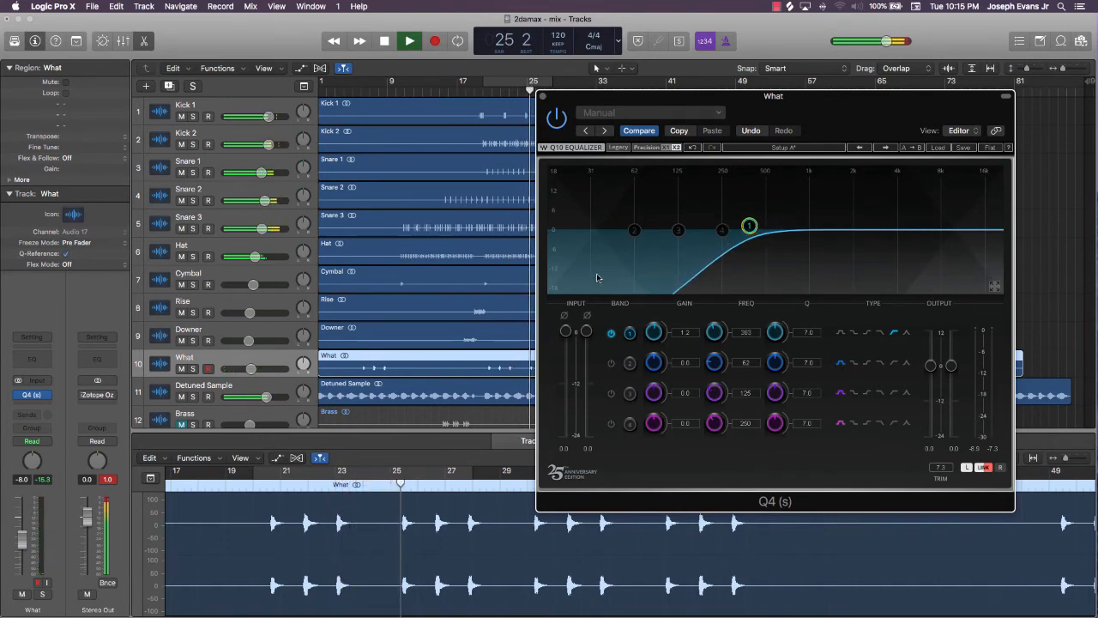
pyautogui.moveTo(749, 226); pyautogui.dragTo(686, 226)
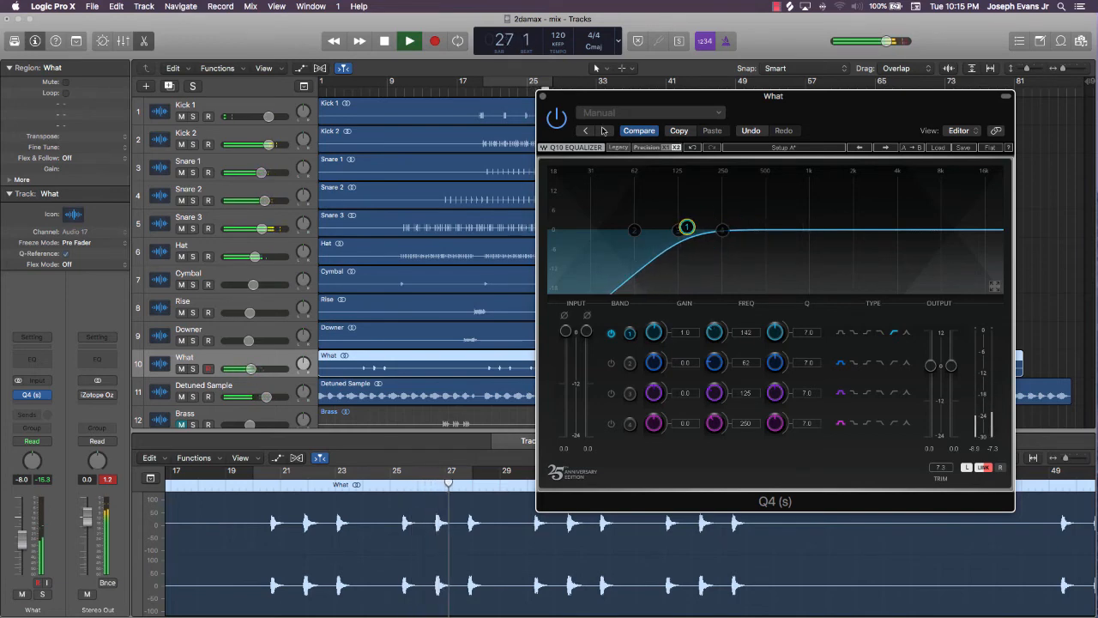
pyautogui.click(543, 97)
pyautogui.press('space')
pyautogui.click(1014, 246)
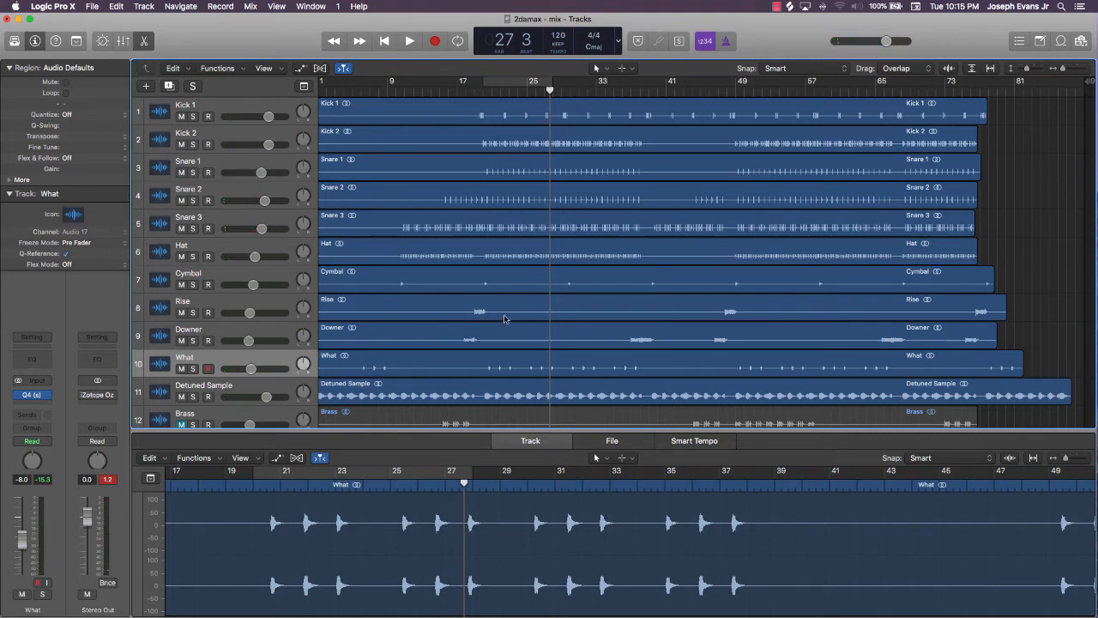
# Enable the cycle range and move it to bars 49 to 57, over the Brass part
pyautogui.scroll(-4, 505, 319)
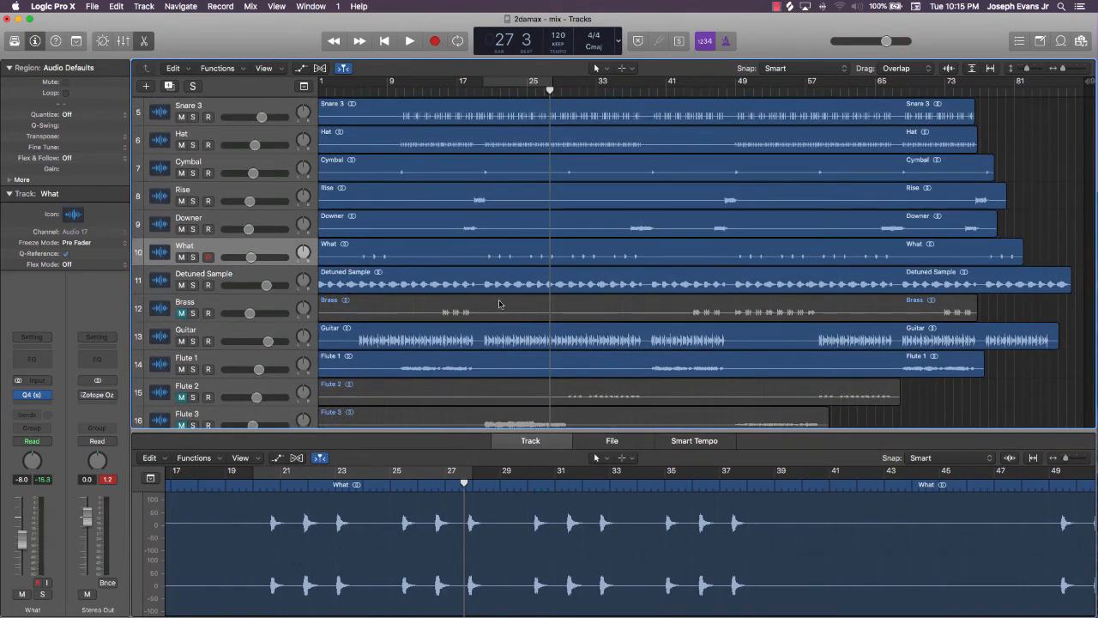
pyautogui.scroll(-2, 528, 298)
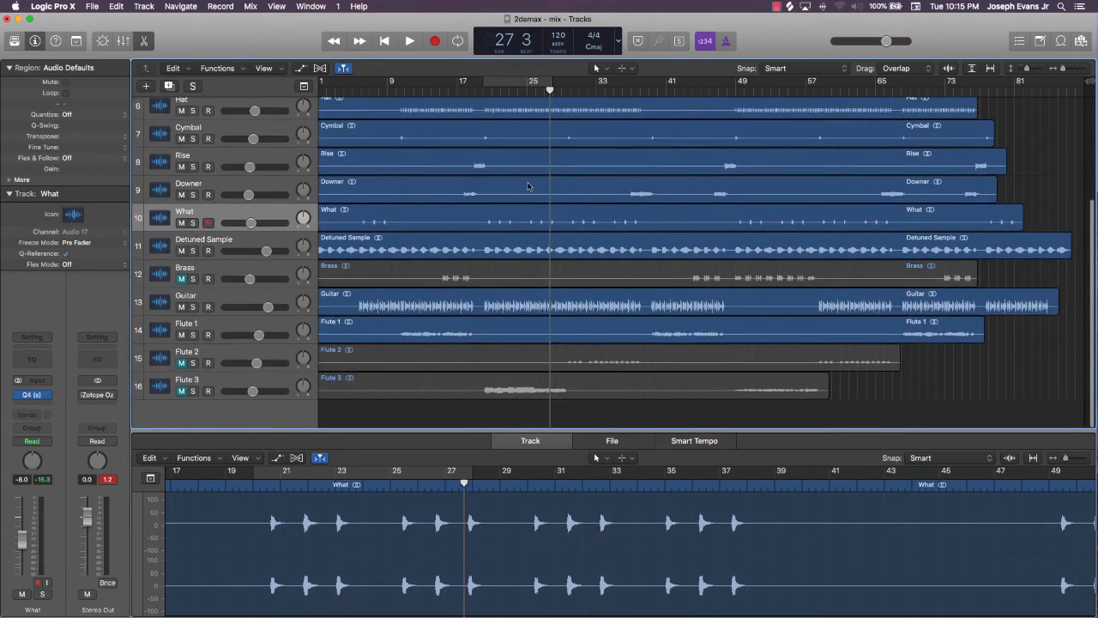
pyautogui.click(512, 86)
pyautogui.moveTo(510, 82); pyautogui.dragTo(764, 83)
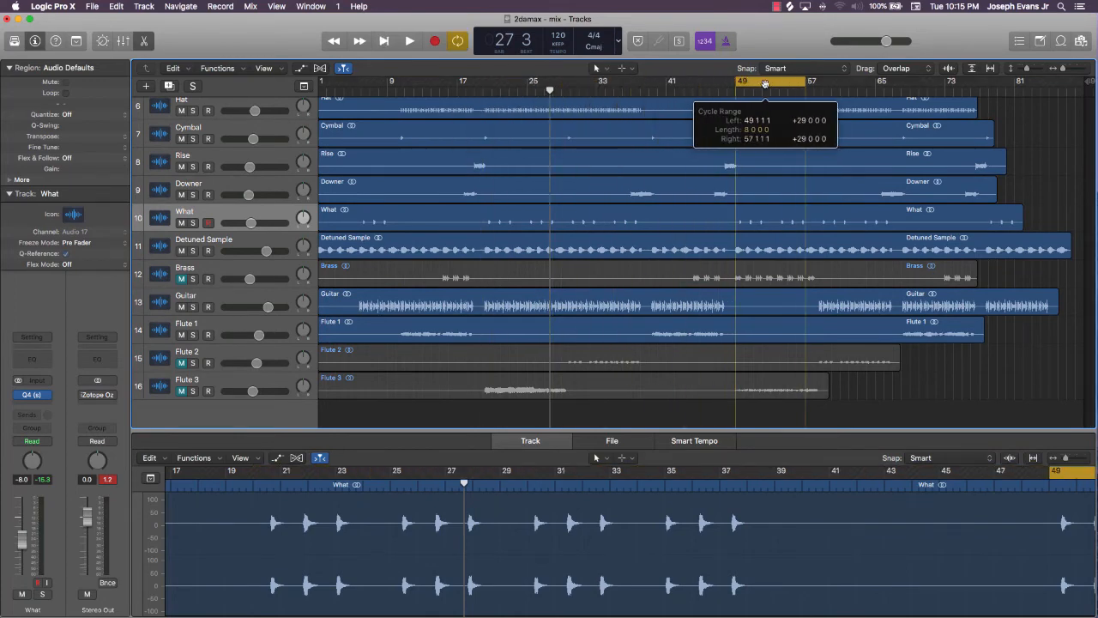
# Solo and select the Brass track and play it in the cycle range
pyautogui.click(192, 279)
pyautogui.click(204, 270)
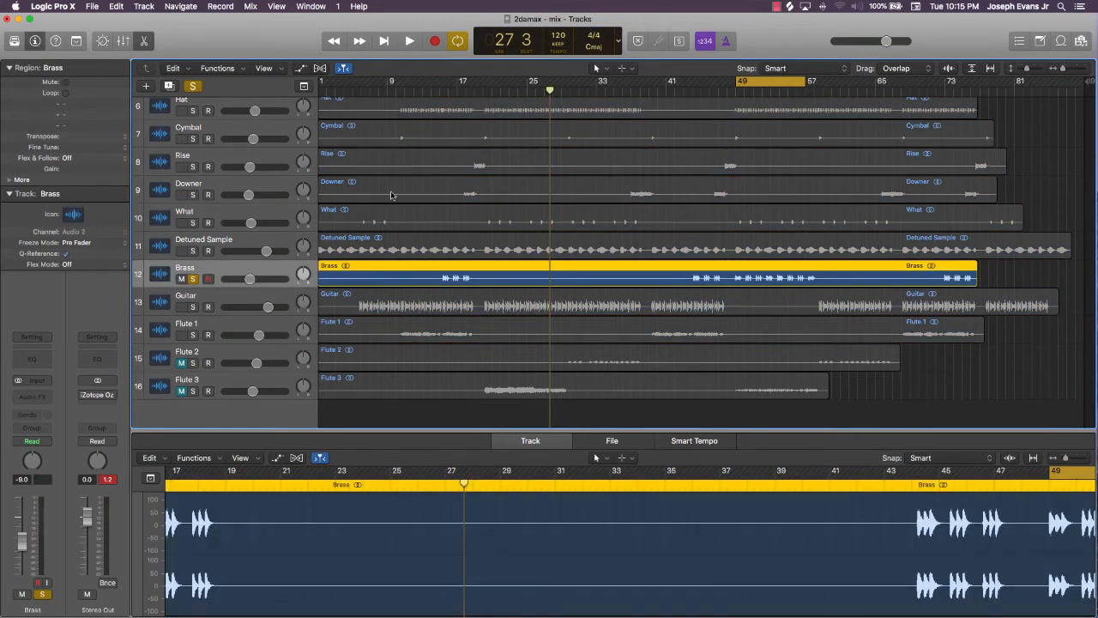
pyautogui.press('space')
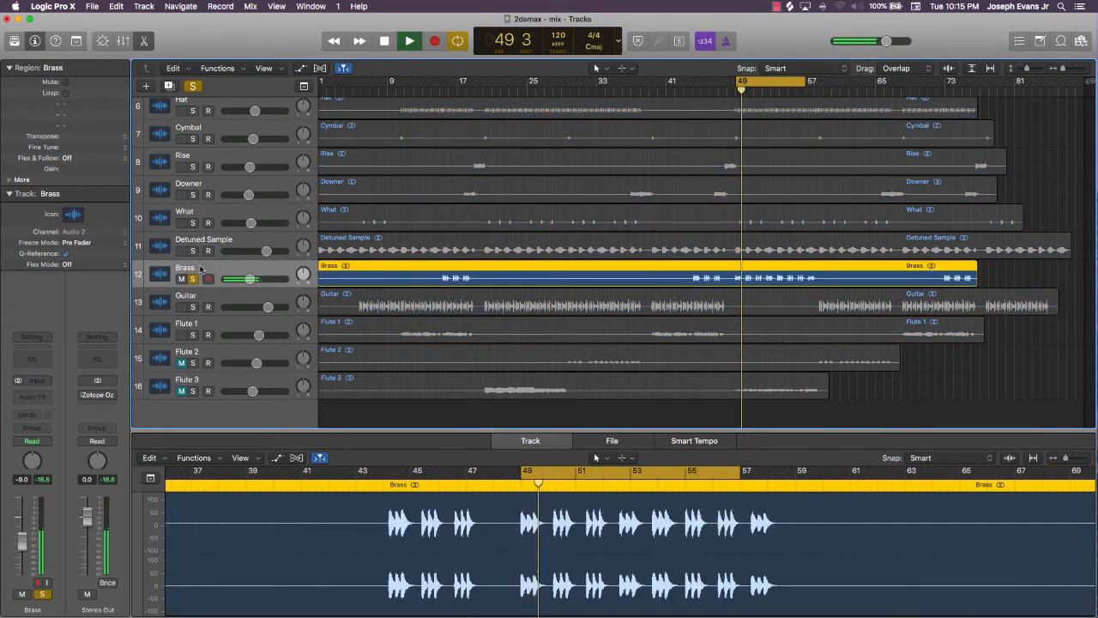
# Insert a stereo Q4 equalizer on Brass, enable band 1 as a high-pass at about 277 Hz, and close it
pyautogui.click(34, 396)
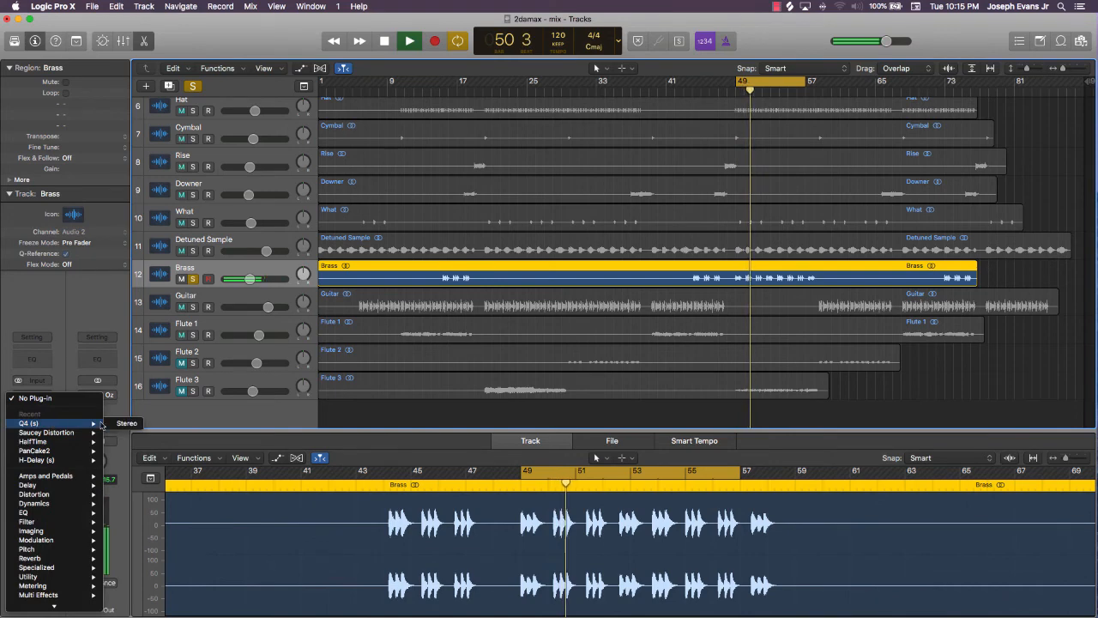
pyautogui.click(117, 424)
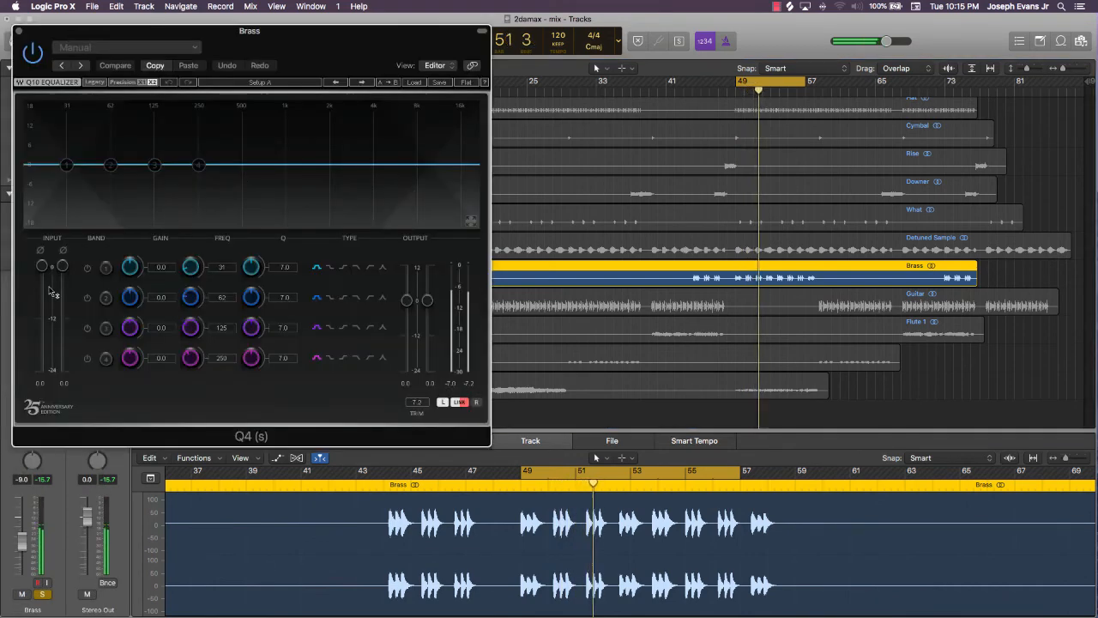
pyautogui.click(87, 268)
pyautogui.click(371, 267)
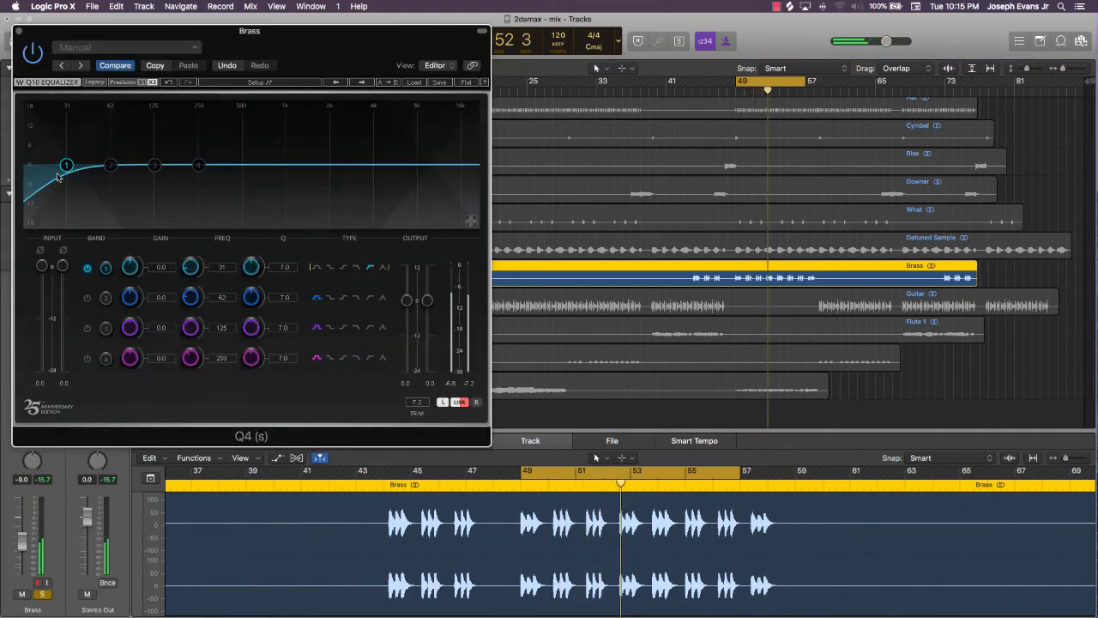
pyautogui.moveTo(67, 165); pyautogui.dragTo(205, 162)
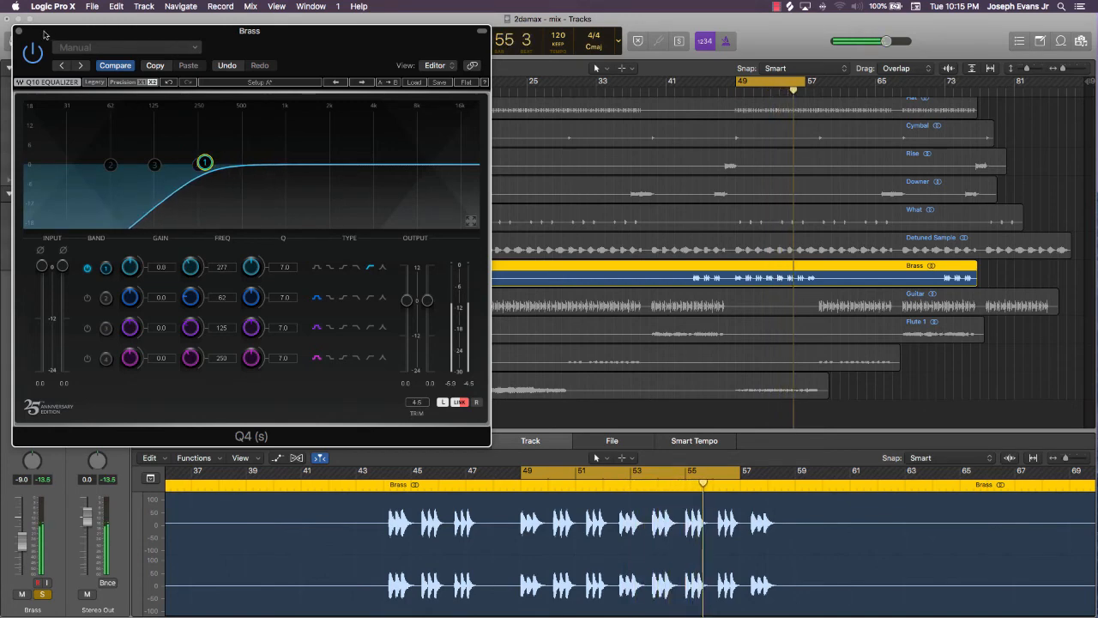
pyautogui.click(19, 31)
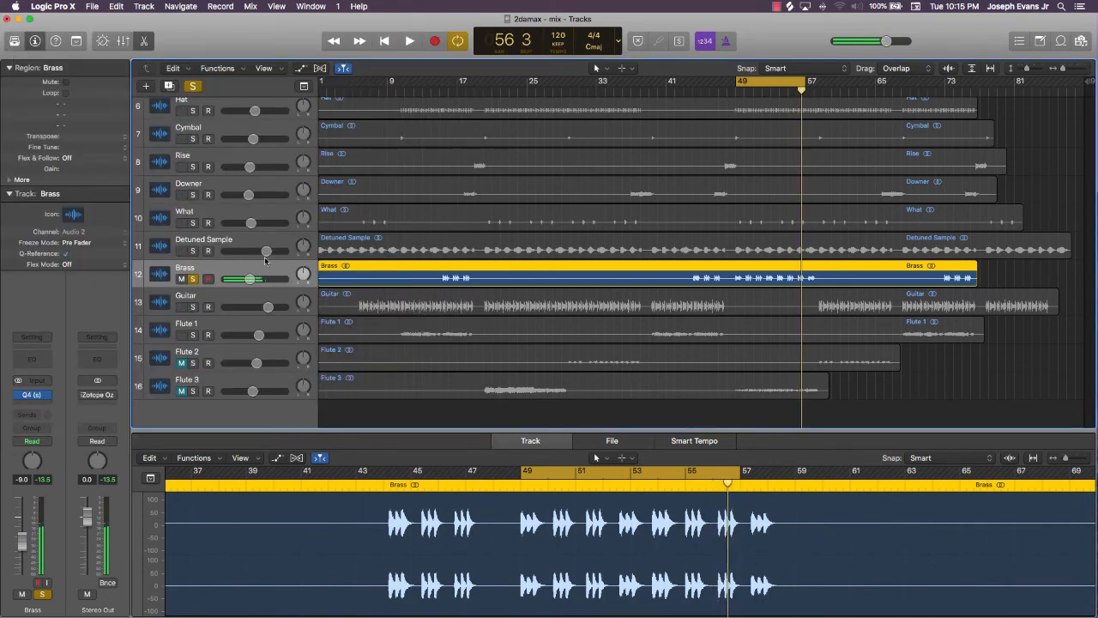
# Clear the Brass solo, set its volume to -7.0 dB during full-mix playback, and dismiss the overload alert
pyautogui.click(193, 279)
pyautogui.press('space')
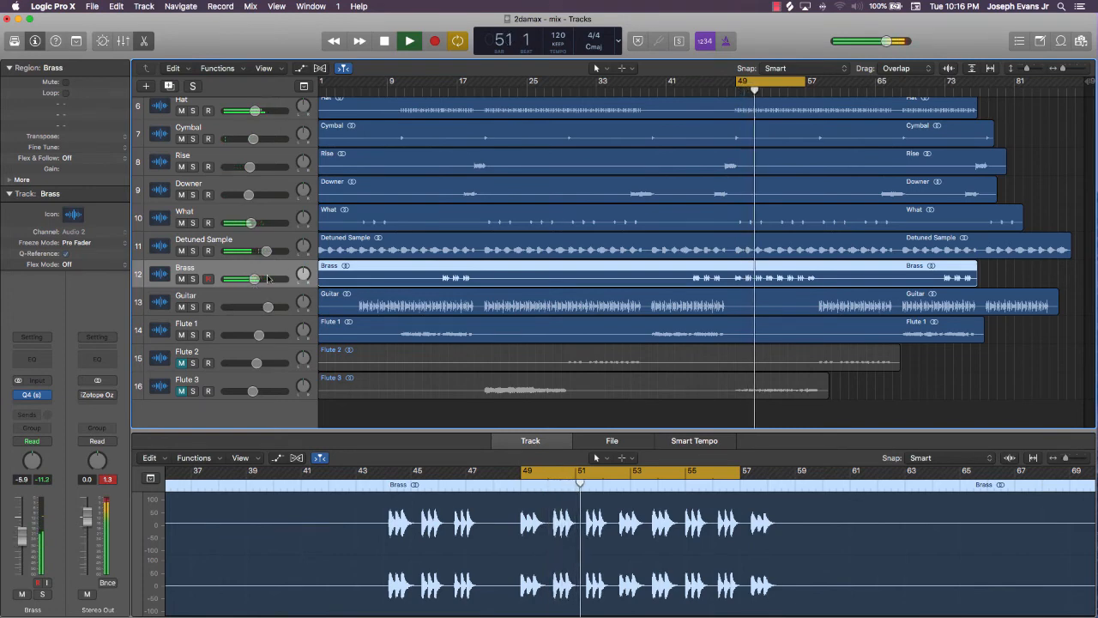
pyautogui.moveTo(250, 279); pyautogui.dragTo(235, 279)
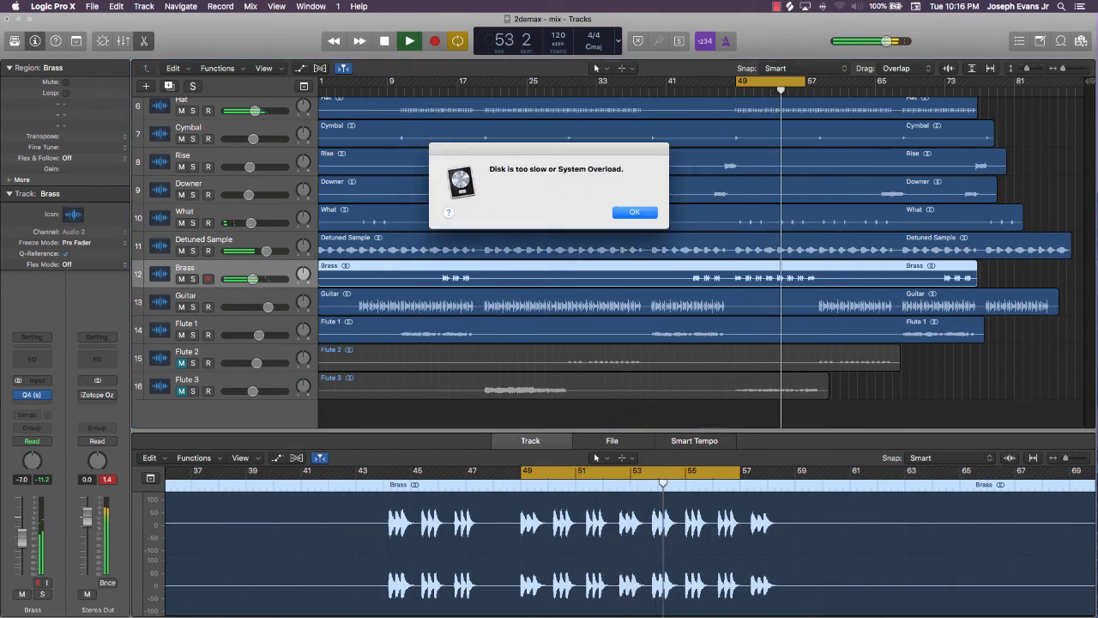
pyautogui.click(633, 212)
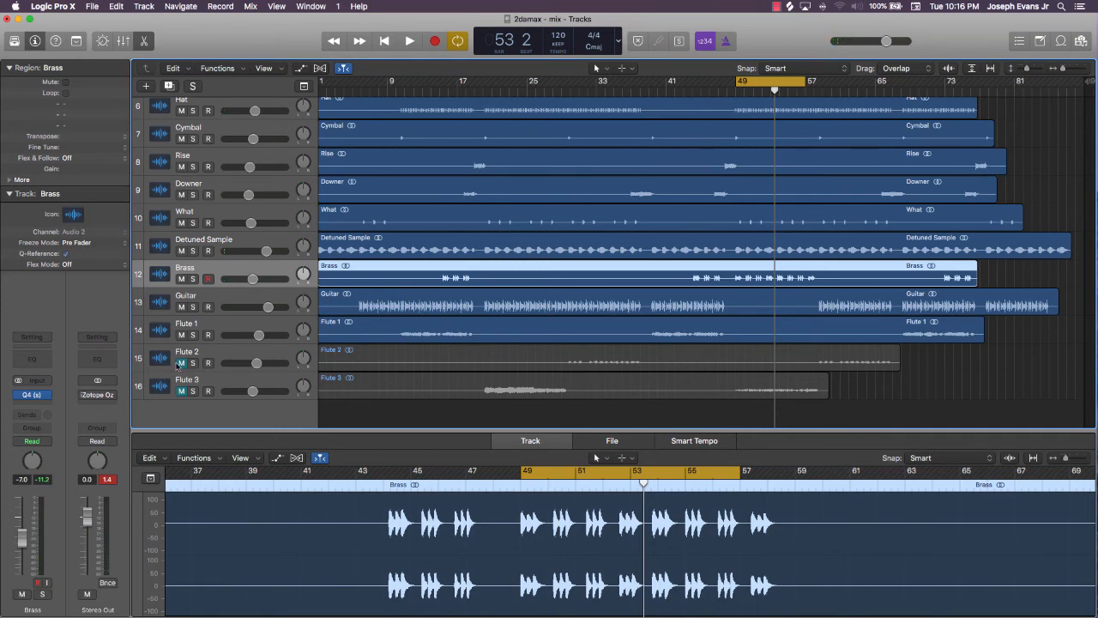
# Unmute and select Flute 2, move the cycle range to about bars 58 to 66, and play it
pyautogui.click(181, 363)
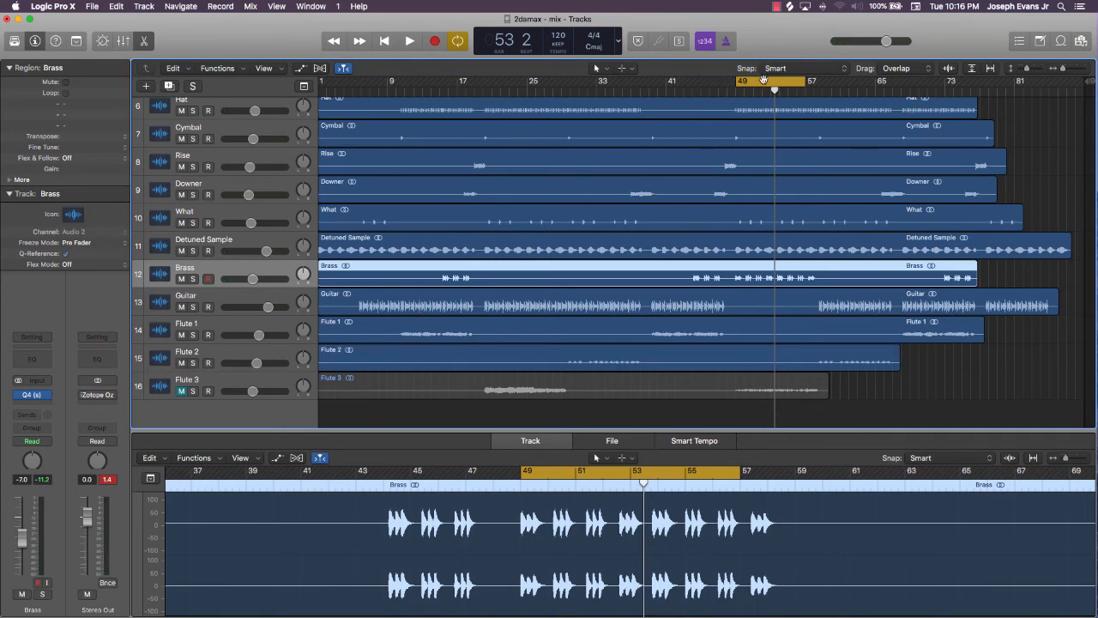
pyautogui.moveTo(761, 79); pyautogui.dragTo(839, 79)
pyautogui.click(232, 358)
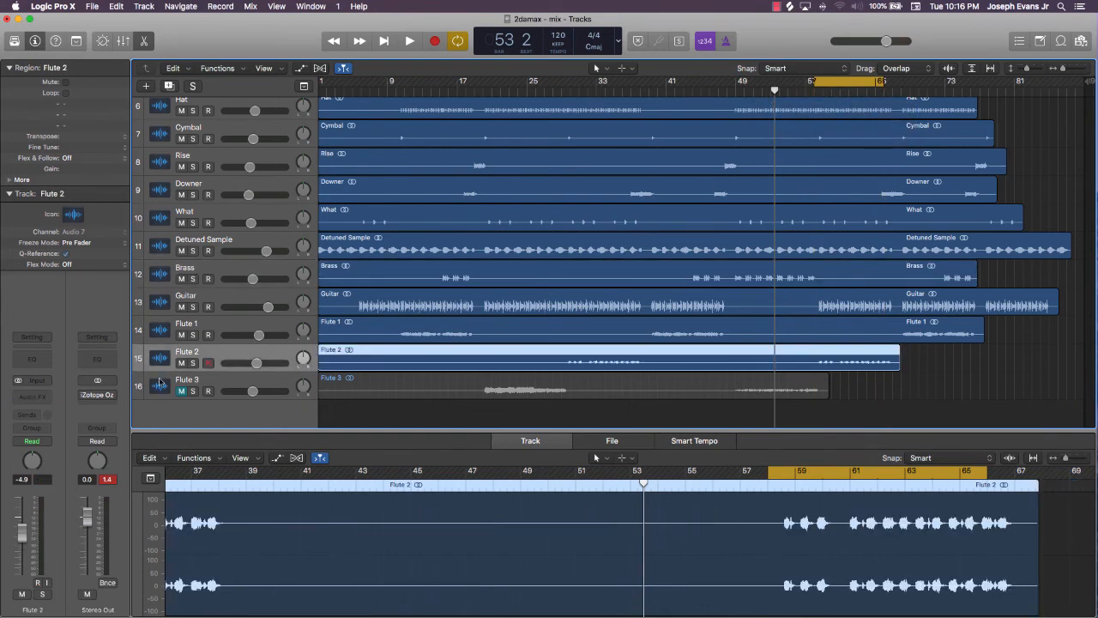
pyautogui.press('space')
# Select the Flute 1 track, stop playback, and clear the region selection
pyautogui.click(44, 400)
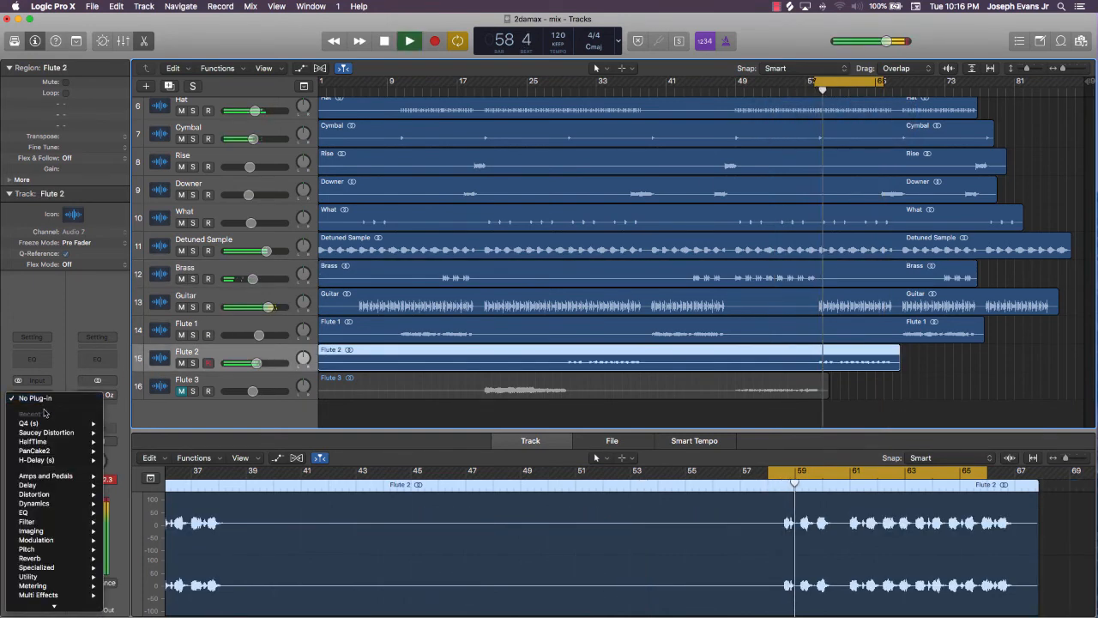
pyautogui.click(213, 331)
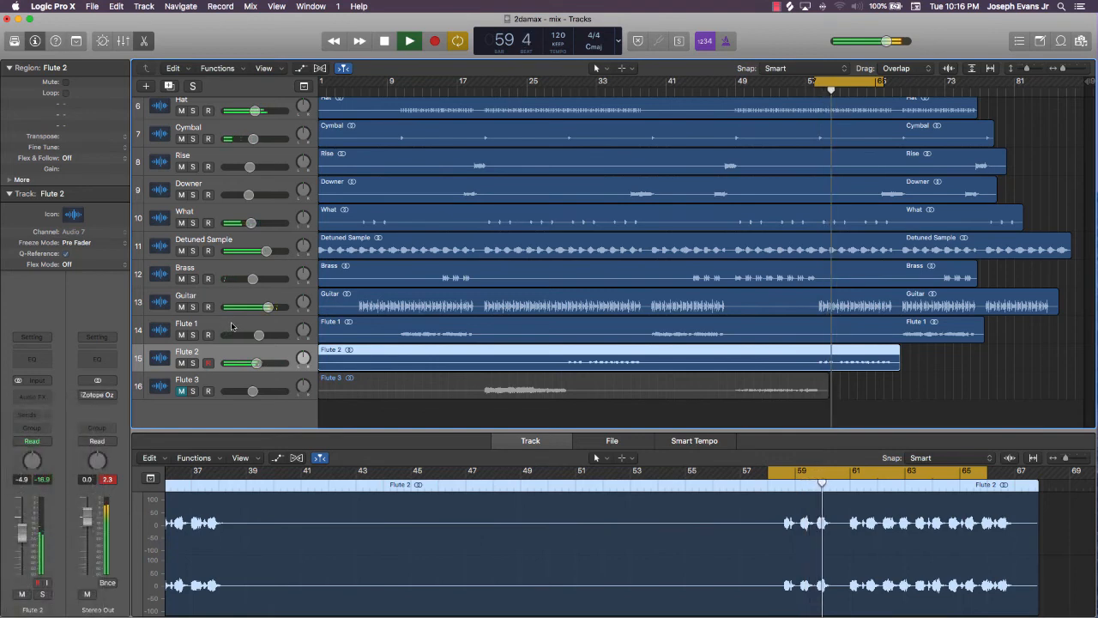
pyautogui.click(230, 324)
pyautogui.press('space')
pyautogui.click(983, 352)
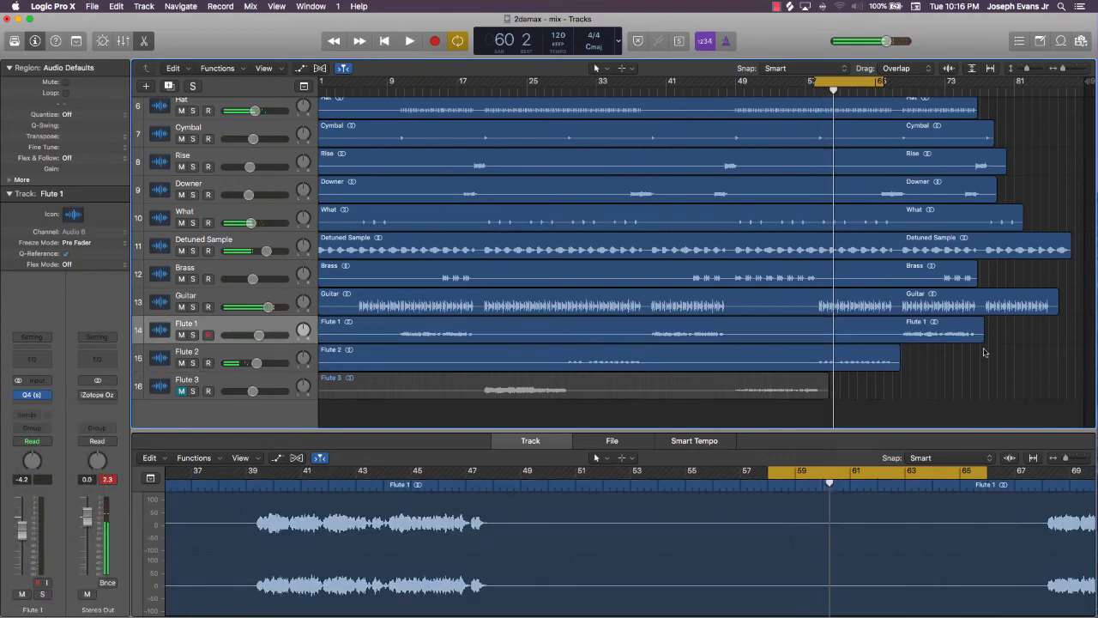
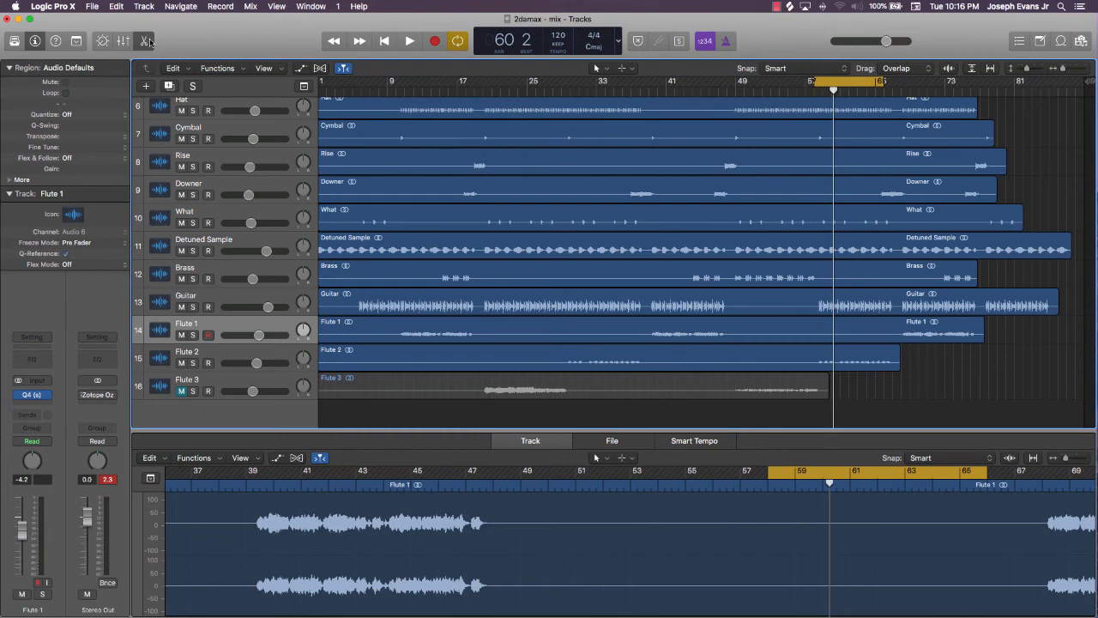
# Show the mixer, copy Flute 1's Q4 equalizer to Flute 2 and Flute 3, and close the Flute 3 equalizer window
pyautogui.click(124, 40)
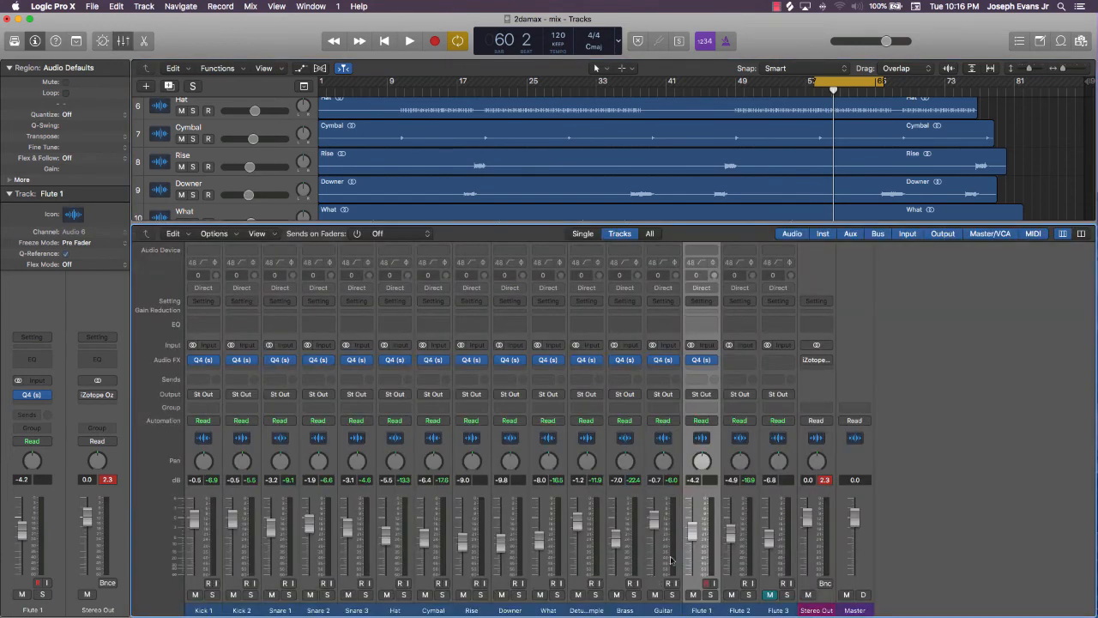
pyautogui.moveTo(703, 363)
pyautogui.moveTo(702, 362); pyautogui.dragTo(742, 361)
pyautogui.moveTo(742, 366)
pyautogui.moveTo(742, 365); pyautogui.dragTo(781, 365)
pyautogui.click(781, 363)
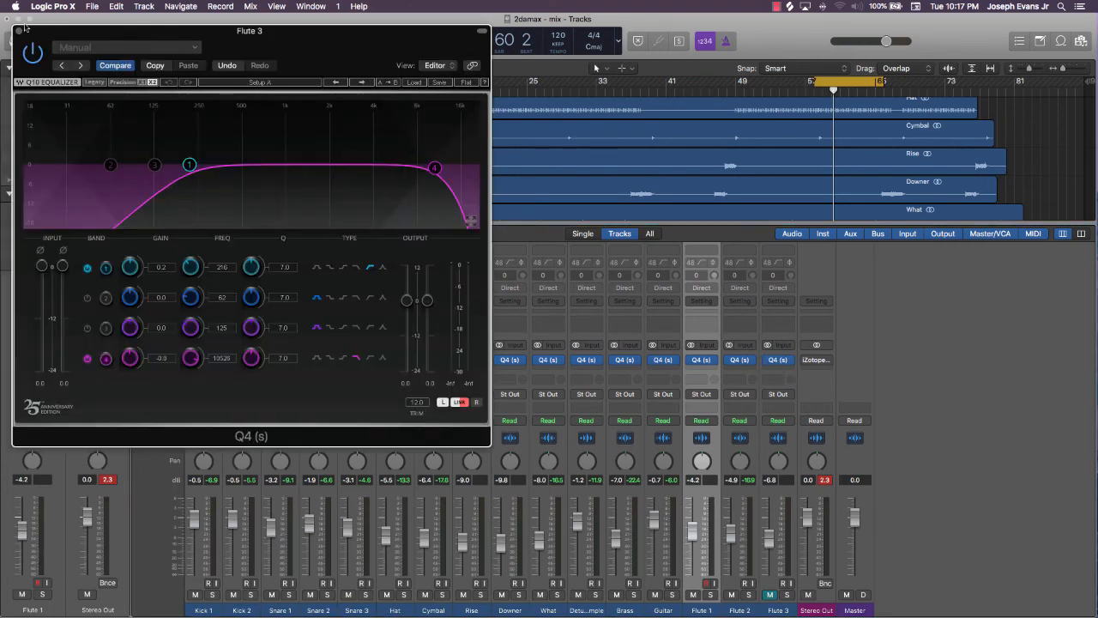
pyautogui.click(18, 33)
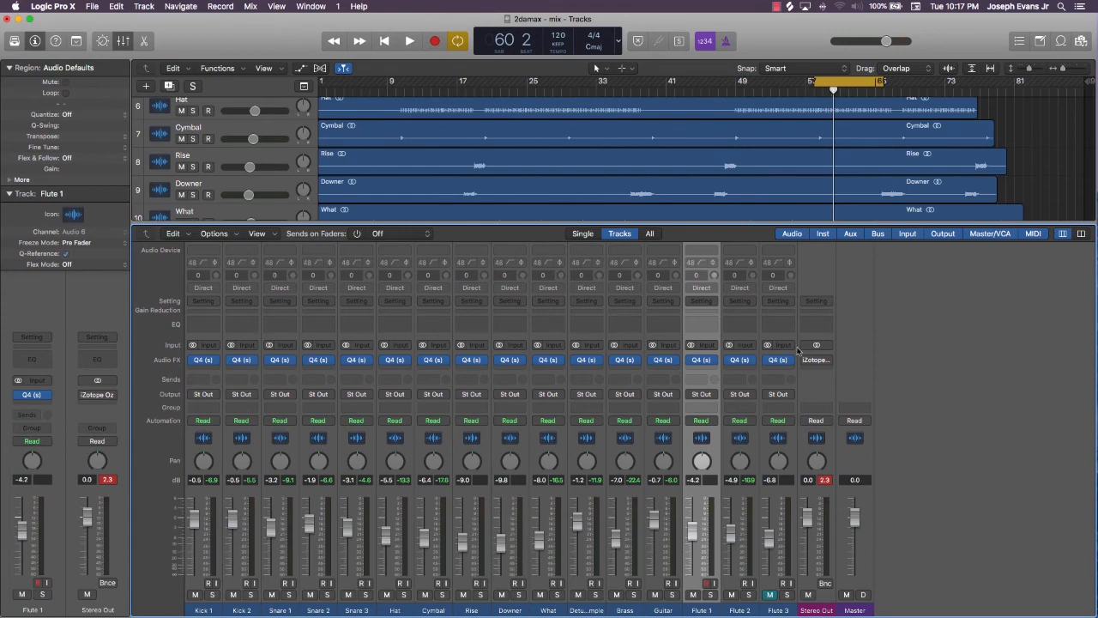
# Reset the peak levels, turn off the cycle range, return the playhead to the project start, and save
pyautogui.click(825, 480)
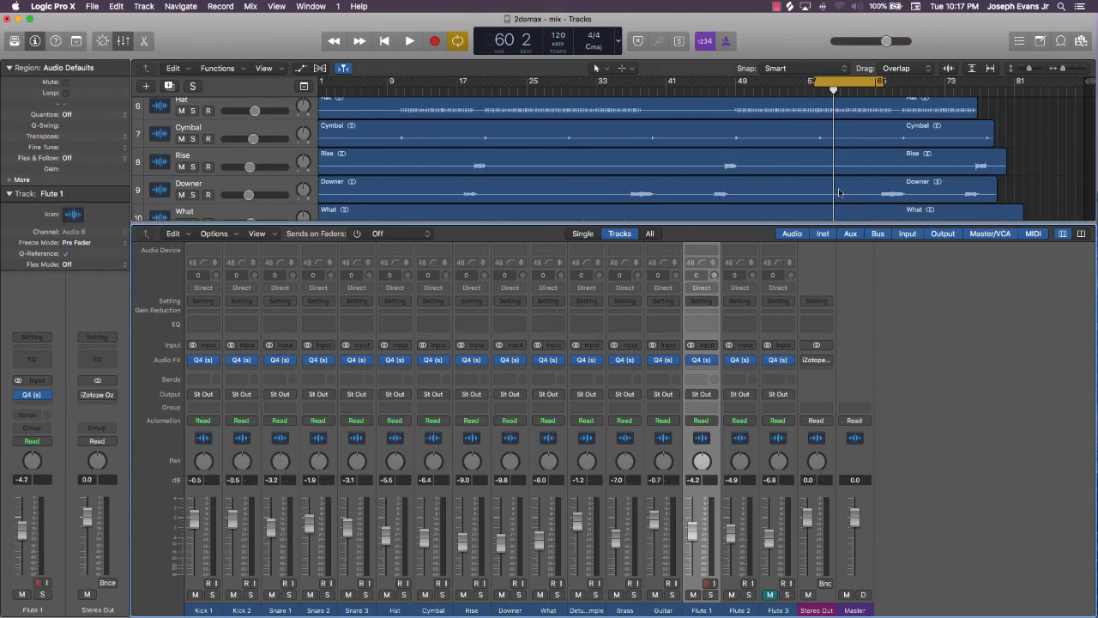
pyautogui.click(834, 83)
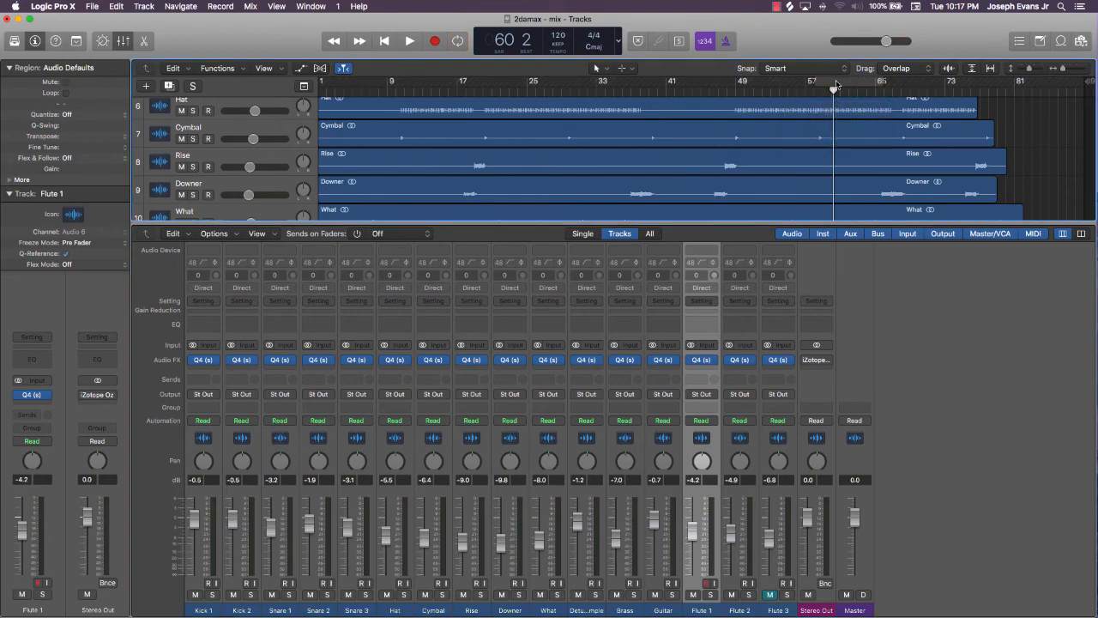
pyautogui.press('Return')
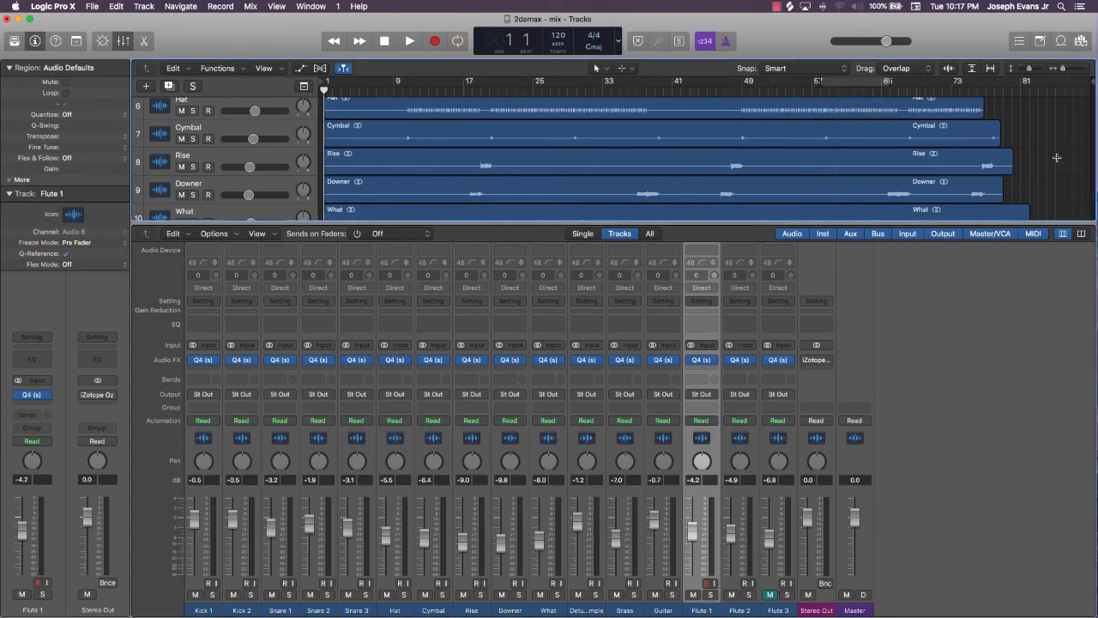
pyautogui.press('super+s')
# Hide the mixer, unmute Flute 3, and raise the Detuned Sample volume to -0.6 dB while playing from the start
pyautogui.click(123, 42)
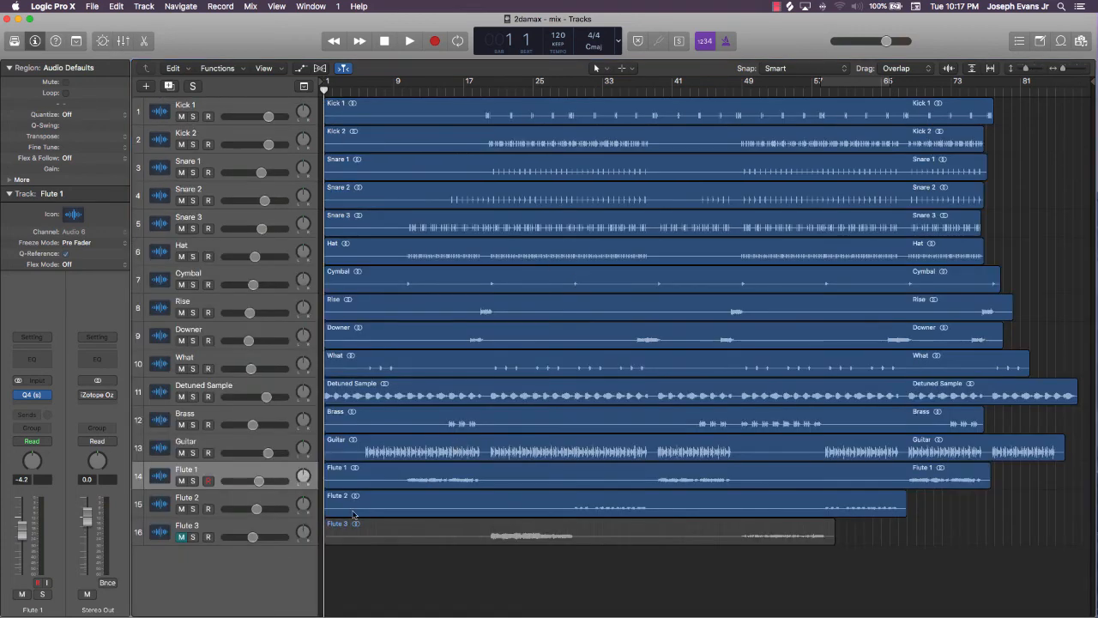
pyautogui.click(181, 537)
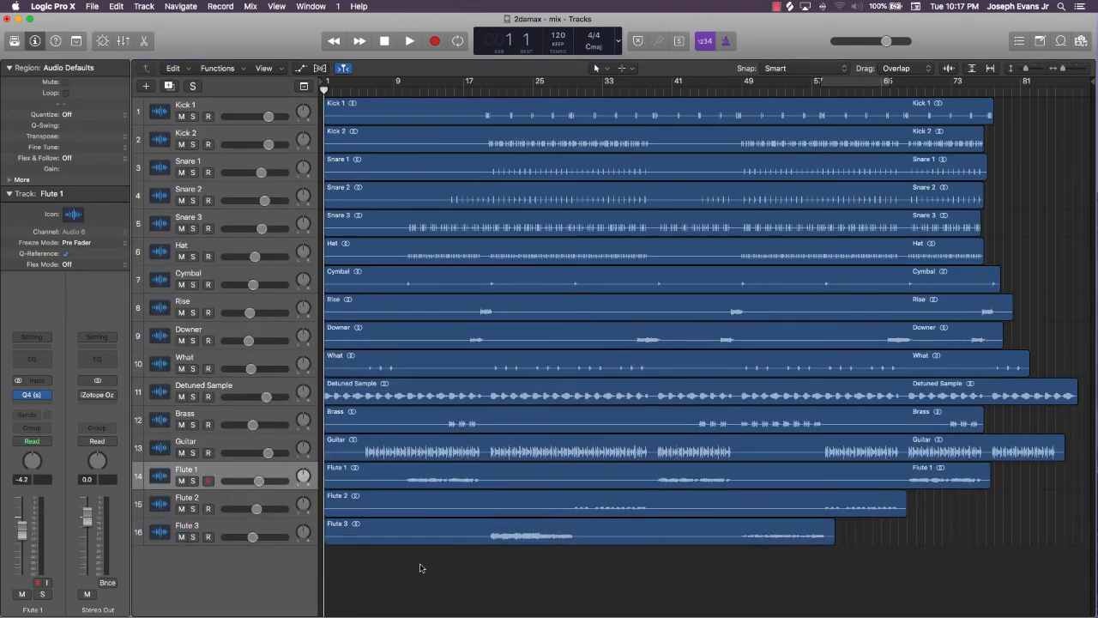
pyautogui.press('space')
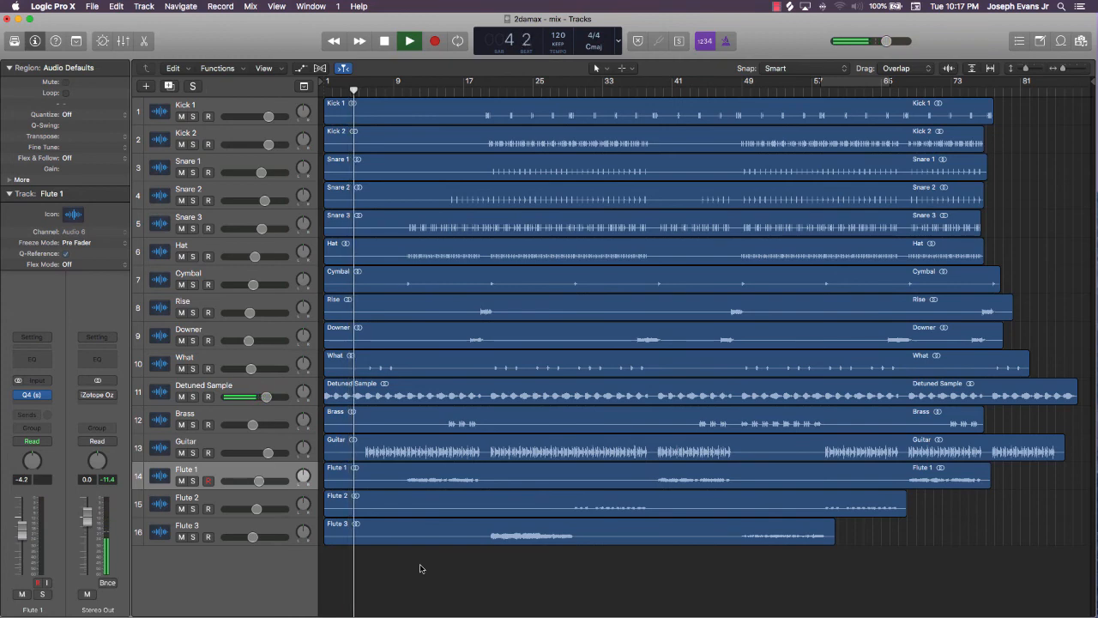
pyautogui.moveTo(266, 398); pyautogui.dragTo(268, 397)
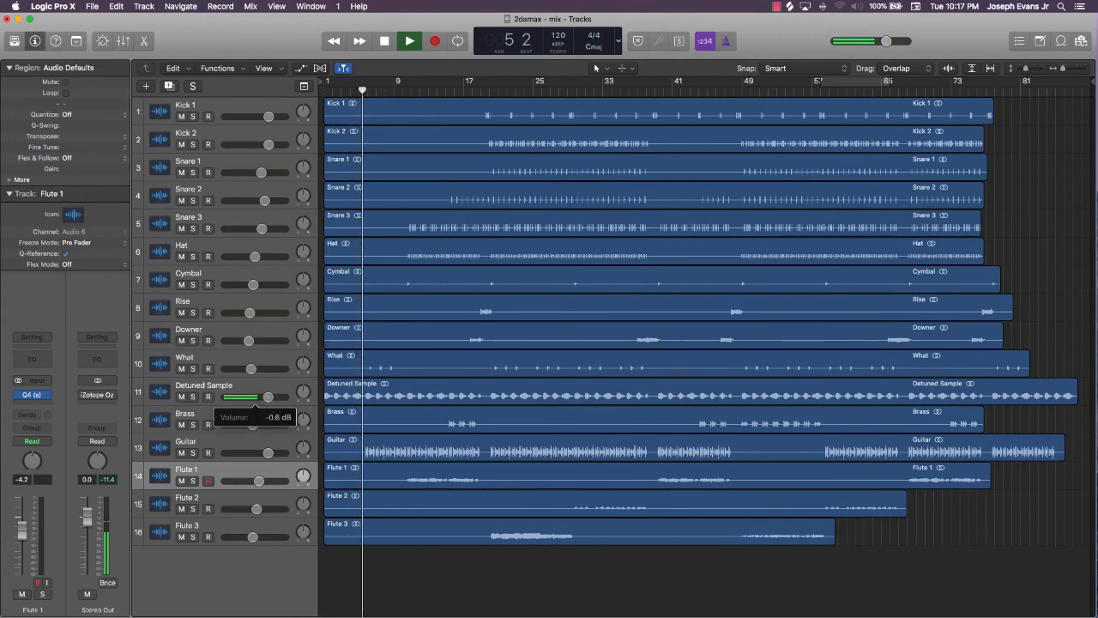
# Lower the Detuned Sample's Q4 high-pass cutoff to about 83 Hz and close the equalizer
pyautogui.click(227, 385)
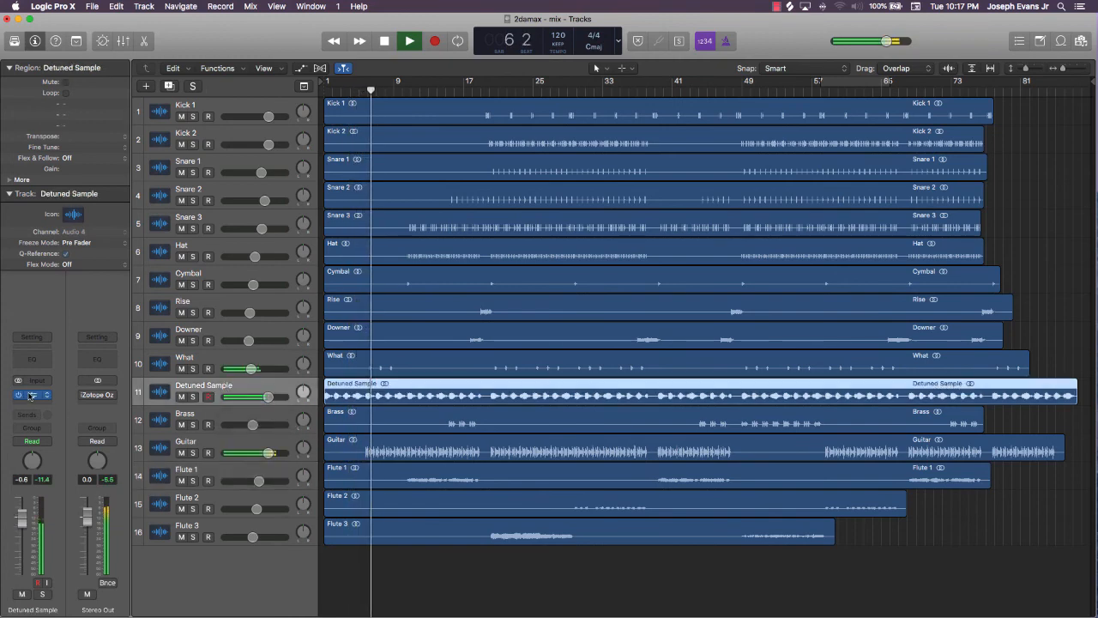
pyautogui.click(31, 394)
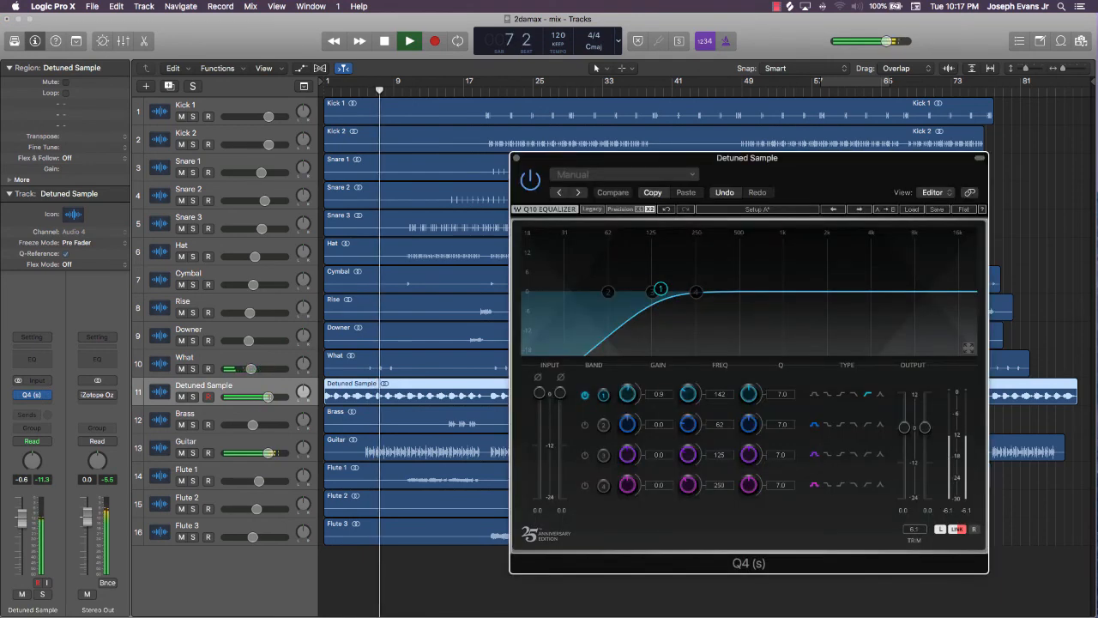
pyautogui.moveTo(656, 285); pyautogui.dragTo(627, 289)
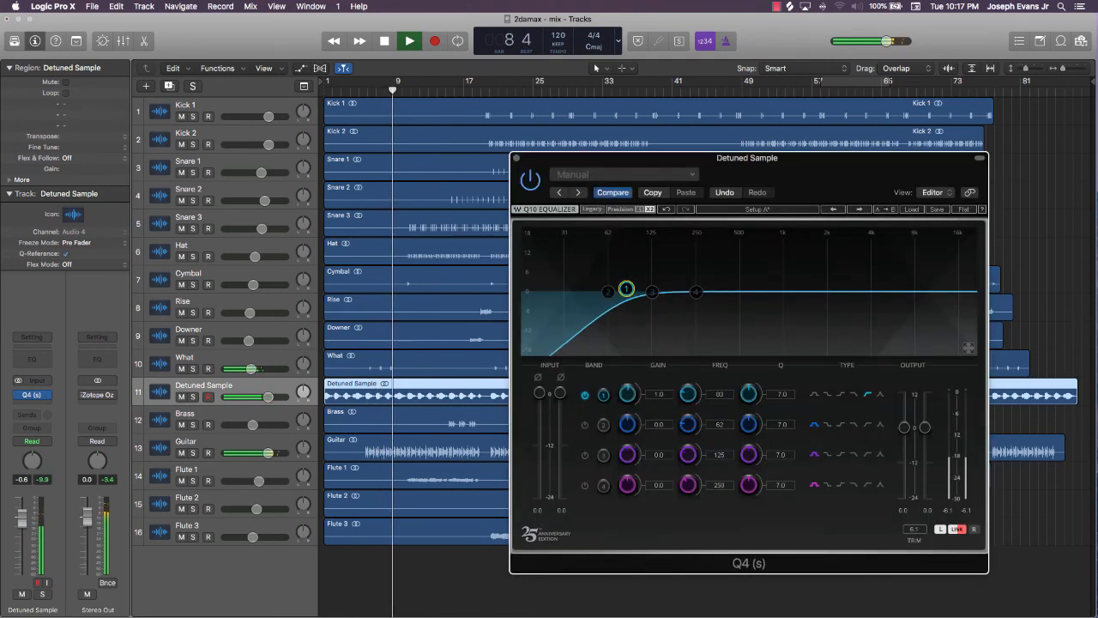
pyautogui.click(516, 158)
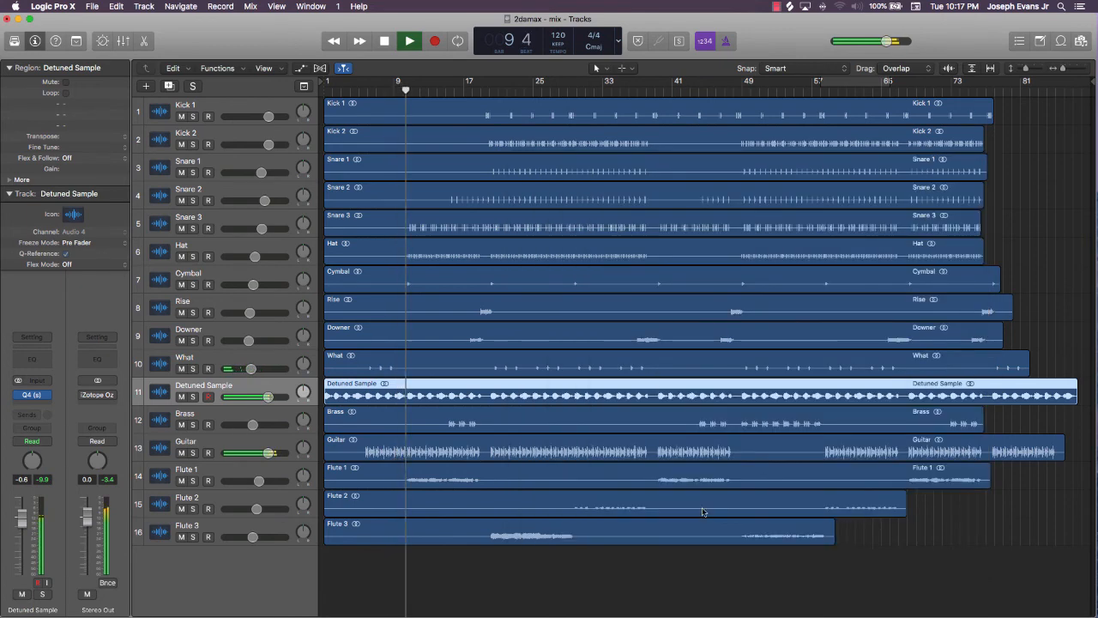
# Clear the selection, stop playback, and replay the full mix from bar 1
pyautogui.click(726, 573)
pyautogui.press('space')
pyautogui.press('Return')
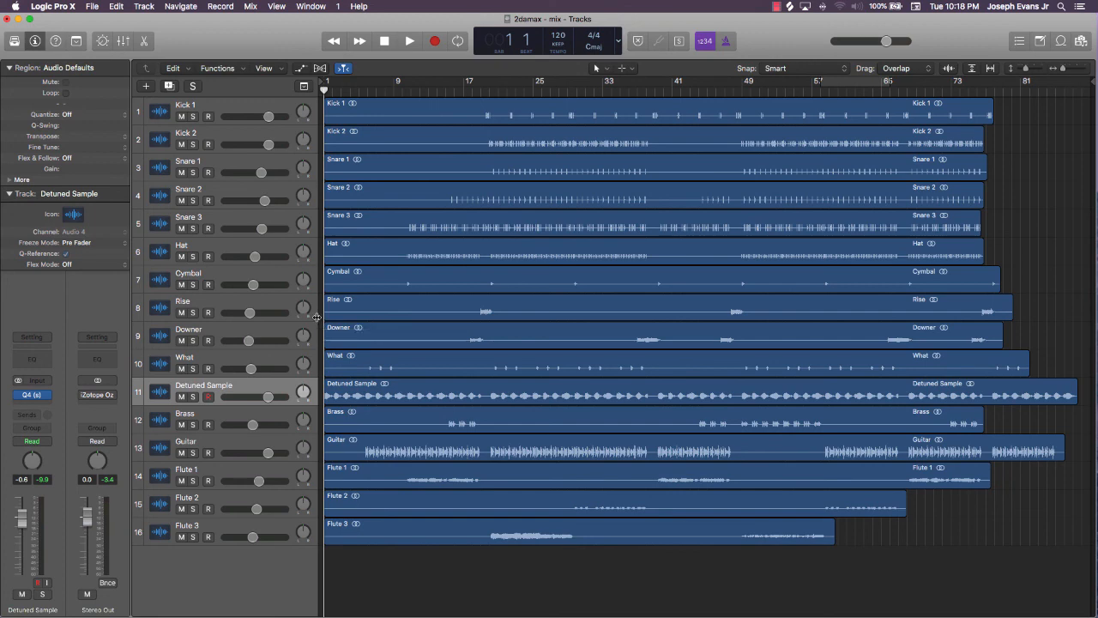
pyautogui.press('space')
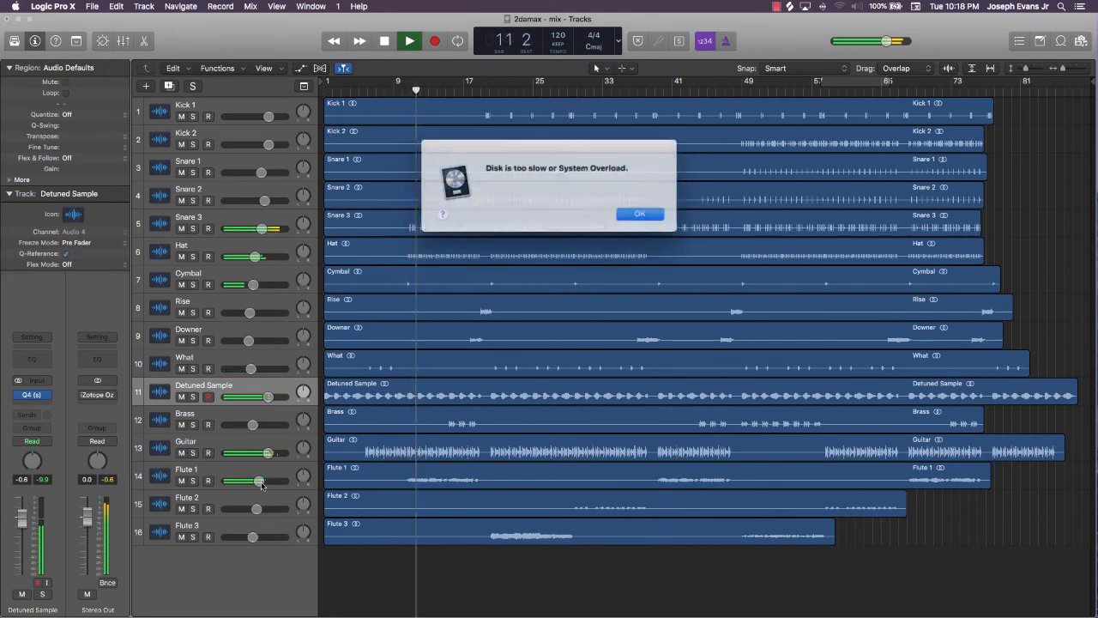
# Dismiss the overload alert, resume playback, and raise the Flute 1 volume to about -2.8 dB
pyautogui.click(634, 211)
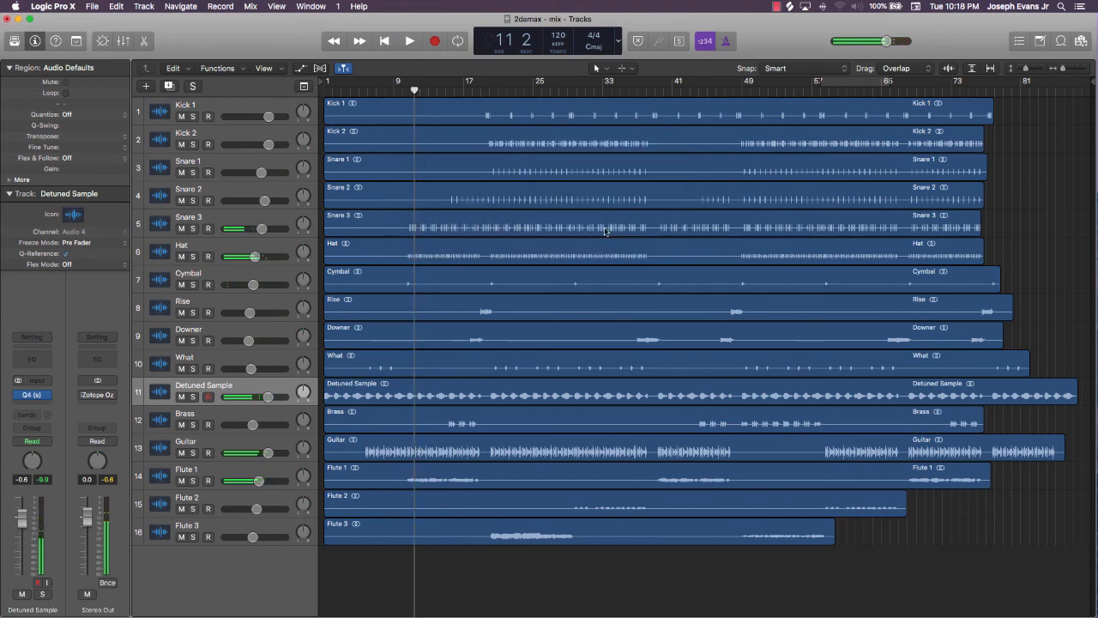
pyautogui.press('space')
pyautogui.moveTo(258, 481); pyautogui.dragTo(263, 483)
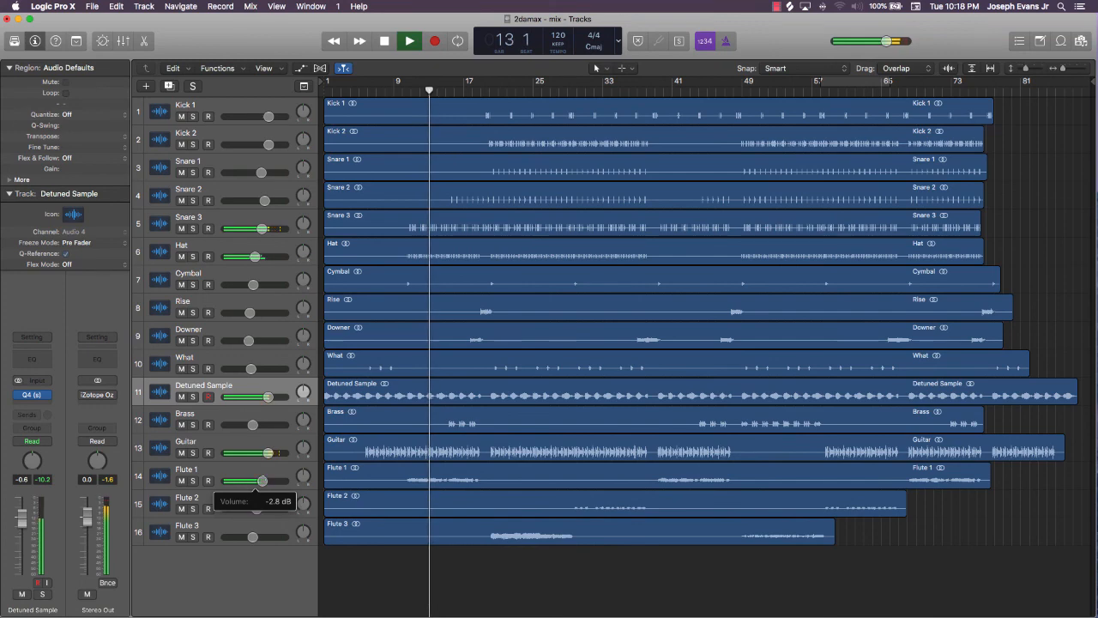
# Set the Brass volume to -6.0 dB, lower its Q4 high-pass cutoff to about 240 Hz, and close the equalizer
pyautogui.moveTo(262, 481); pyautogui.dragTo(261, 482)
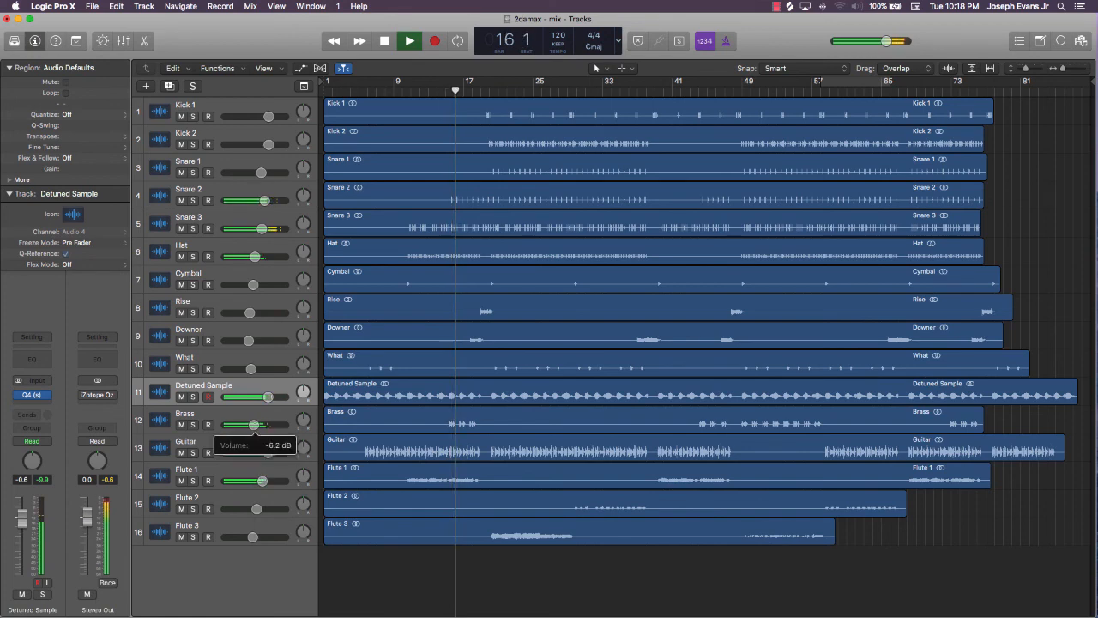
pyautogui.click(251, 414)
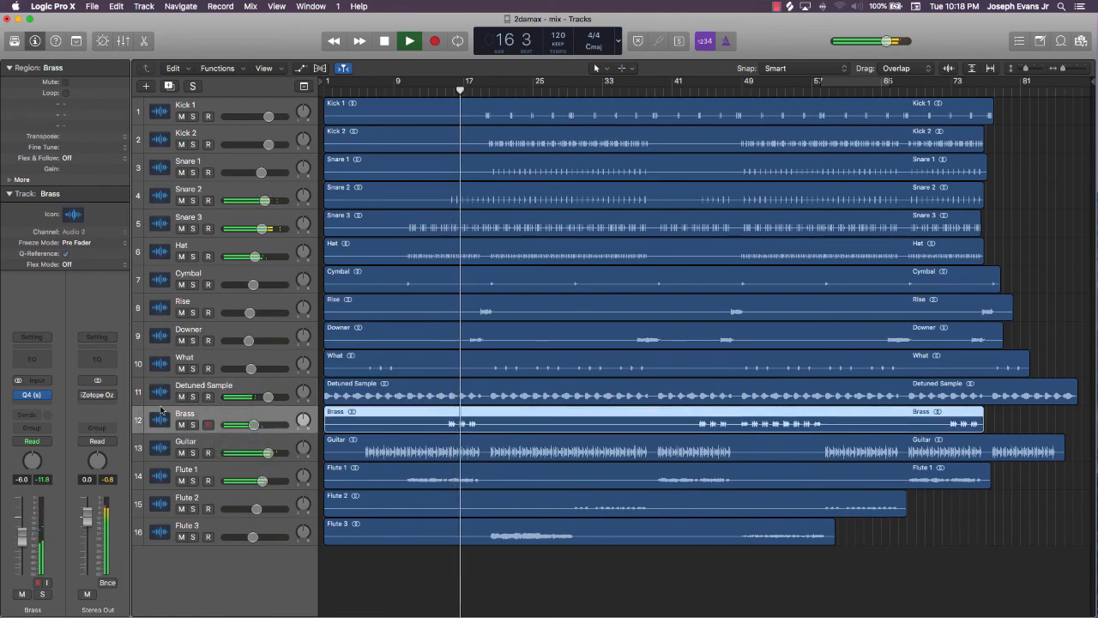
pyautogui.click(32, 394)
pyautogui.moveTo(204, 163); pyautogui.dragTo(198, 162)
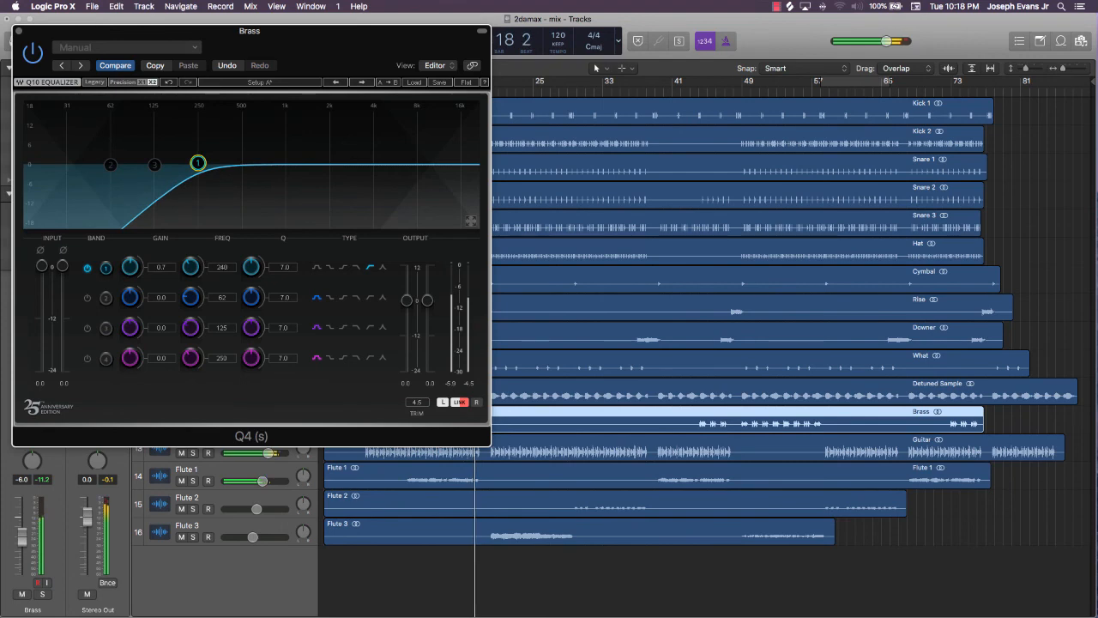
pyautogui.click(18, 30)
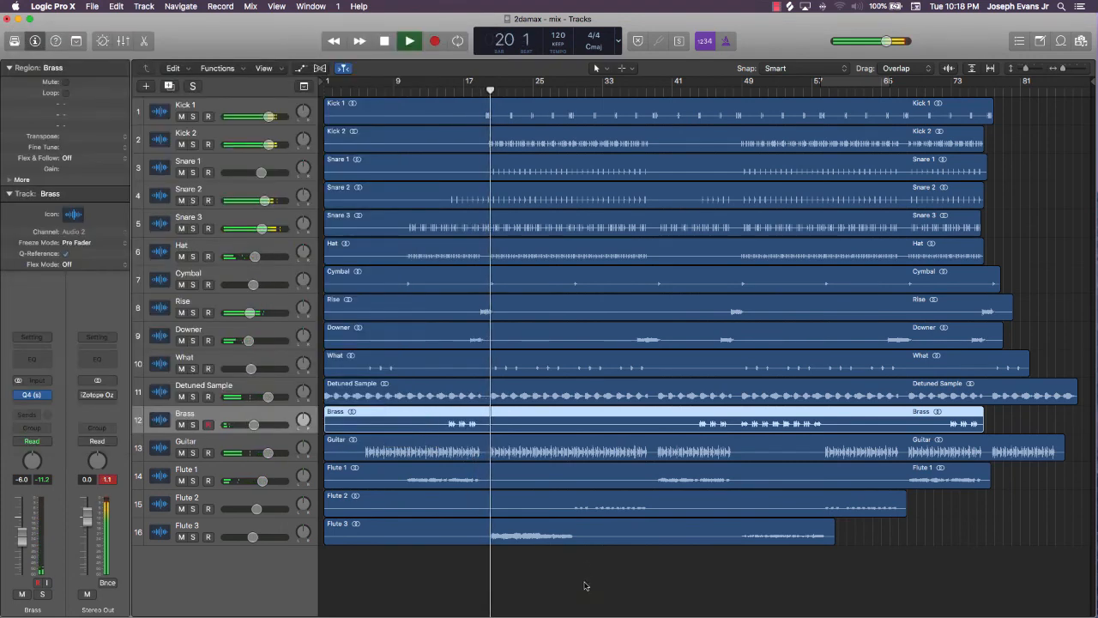
# Raise the Flute 3 volume slightly, dismiss the overload alert, and save the project with playback stopped
pyautogui.moveTo(252, 538); pyautogui.dragTo(257, 537)
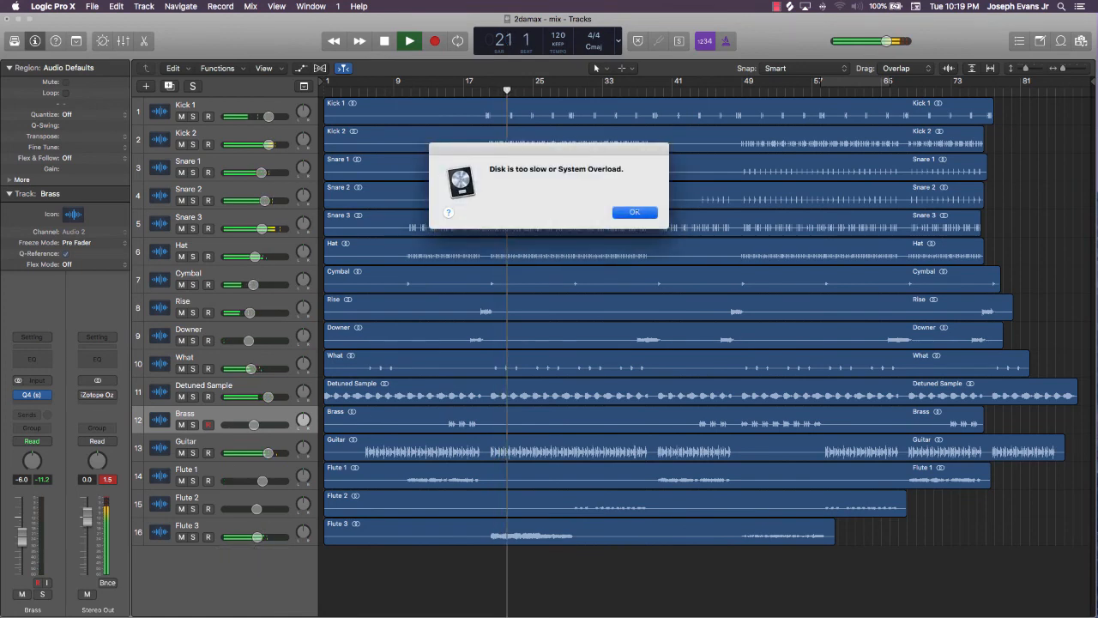
pyautogui.click(637, 213)
pyautogui.press('space')
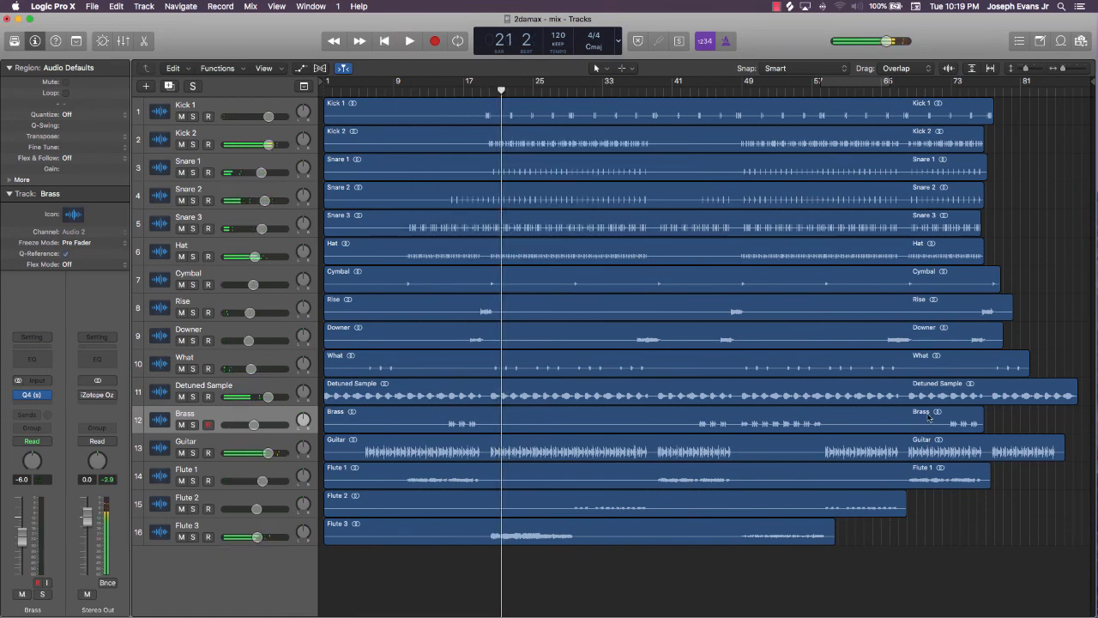
pyautogui.press('super+s')
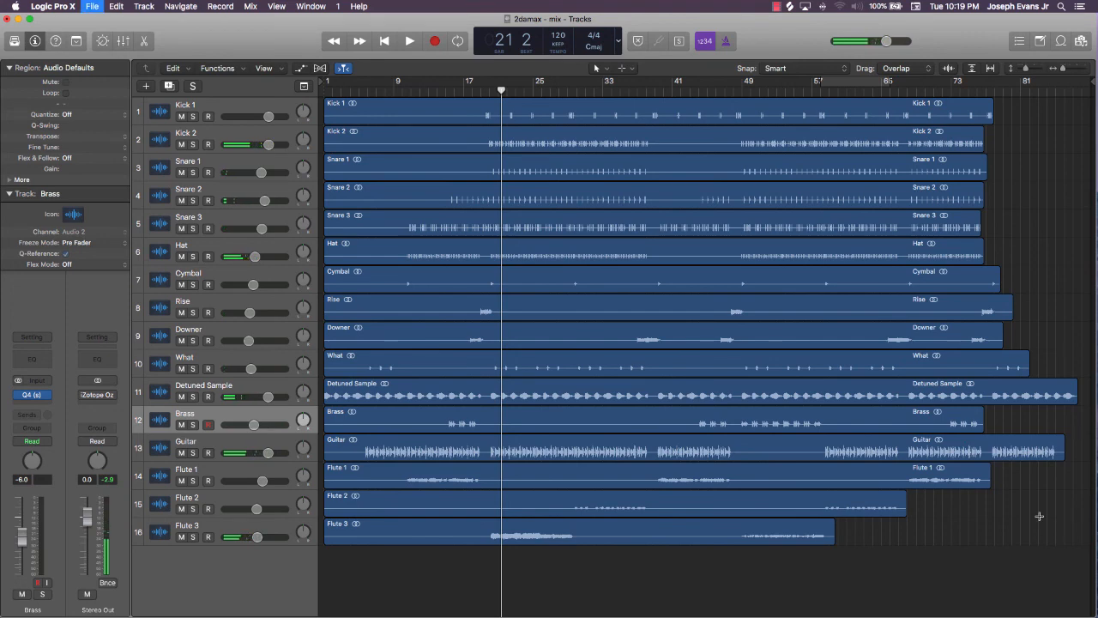